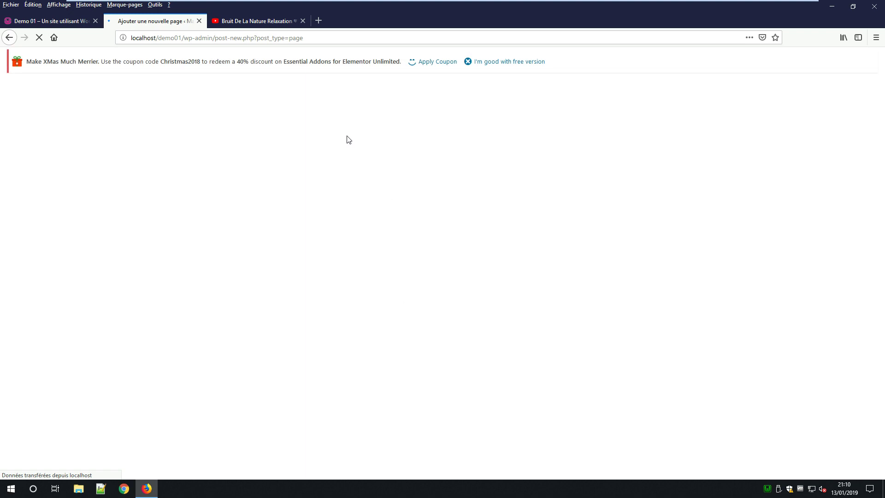
# Refresh the public demo01 site and check its Nos prestations, Contact and Accueil pages
pyautogui.click(64, 20)
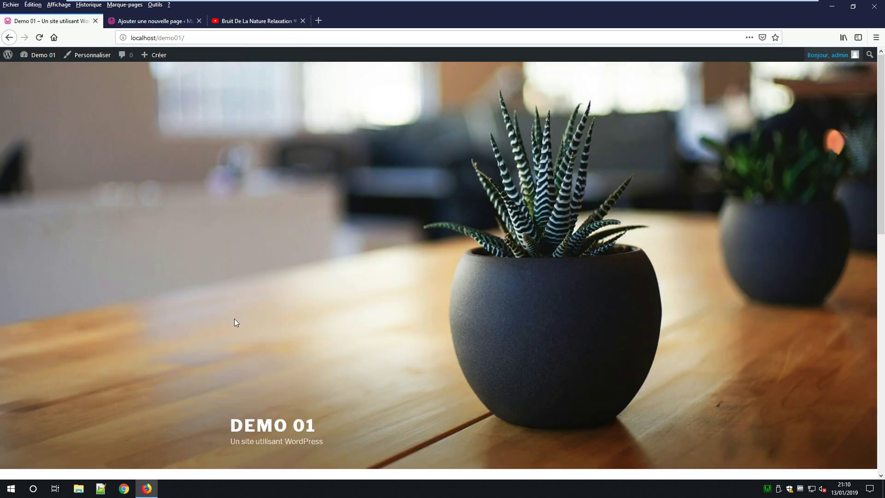
pyautogui.press('F5')
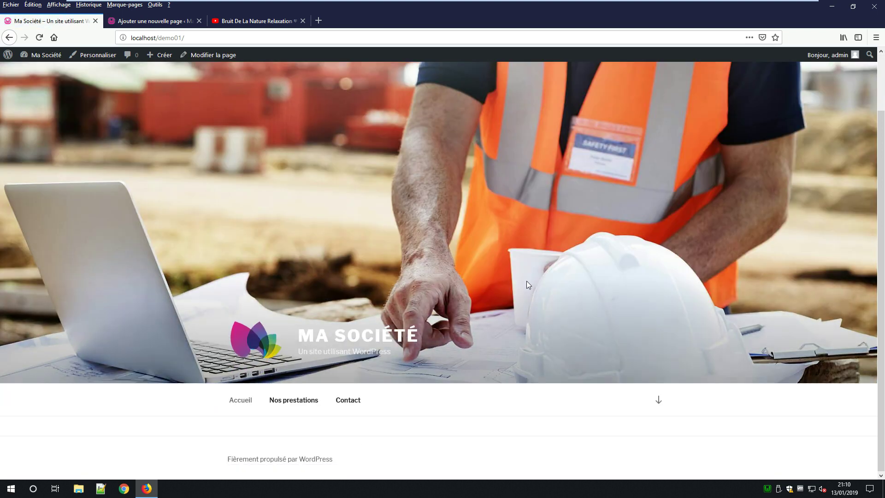
pyautogui.click(291, 461)
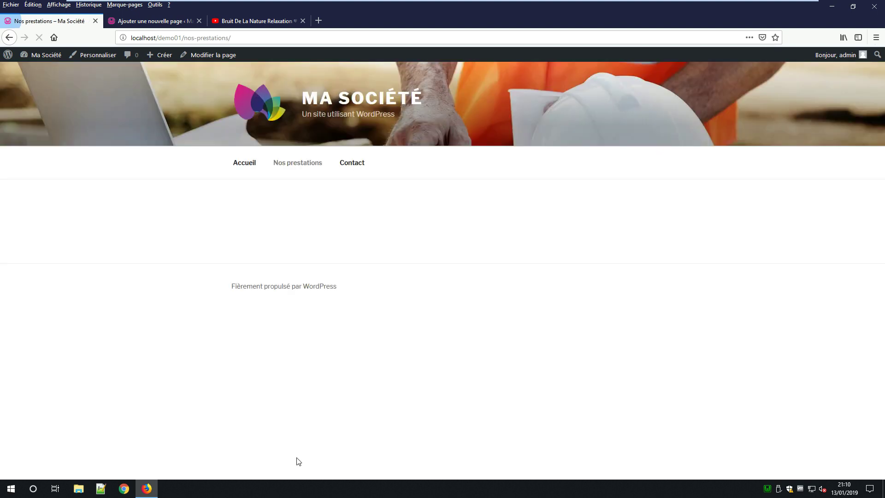
pyautogui.click(346, 163)
pyautogui.click(250, 162)
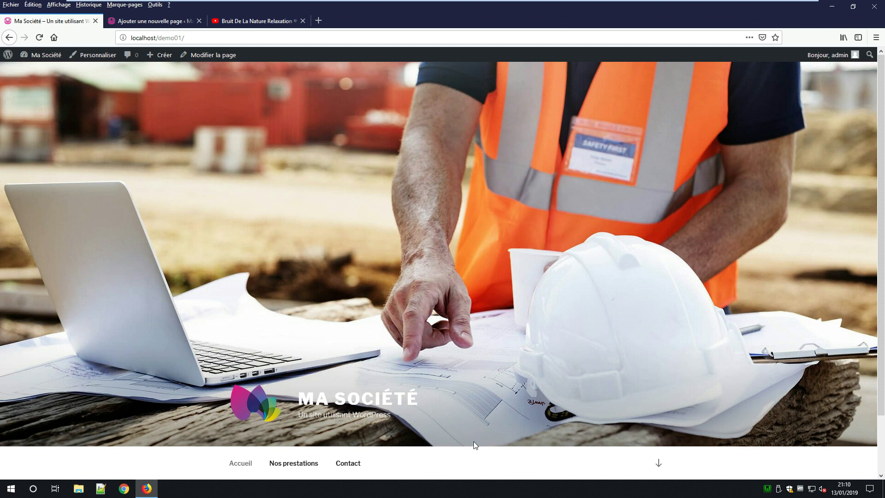
pyautogui.scroll(-2, 571, 403)
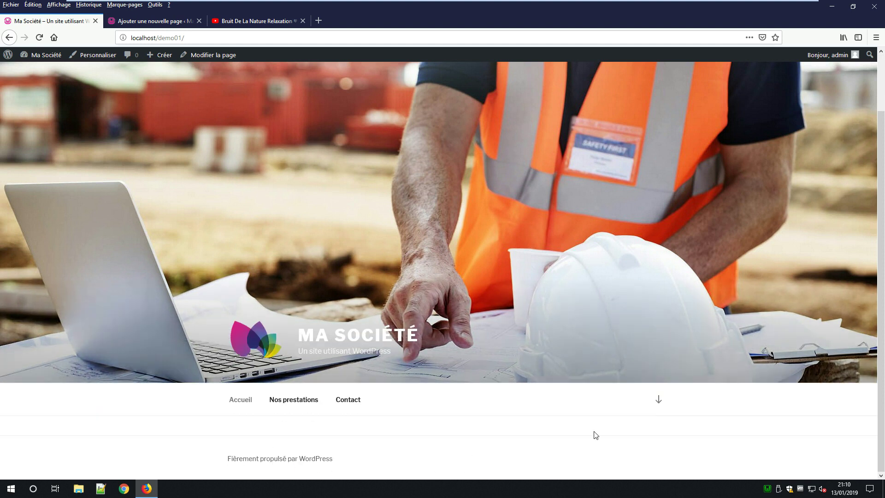
pyautogui.scroll(2, 532, 420)
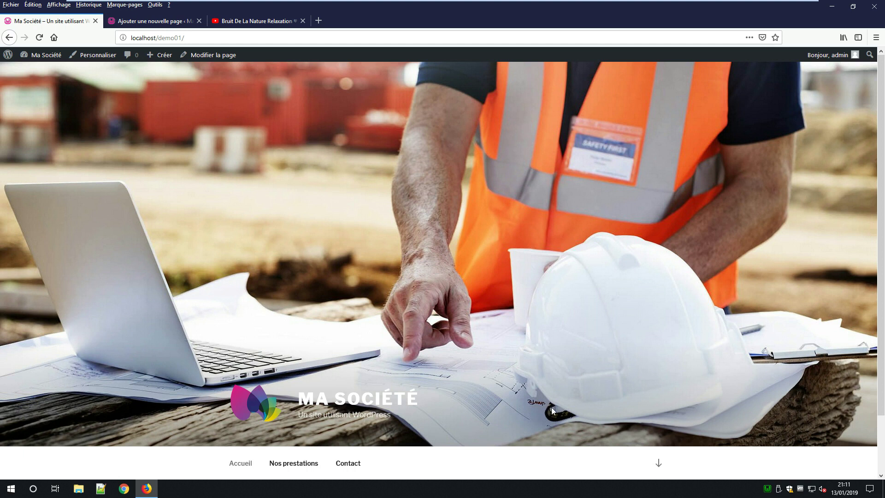
pyautogui.scroll(-2, 527, 322)
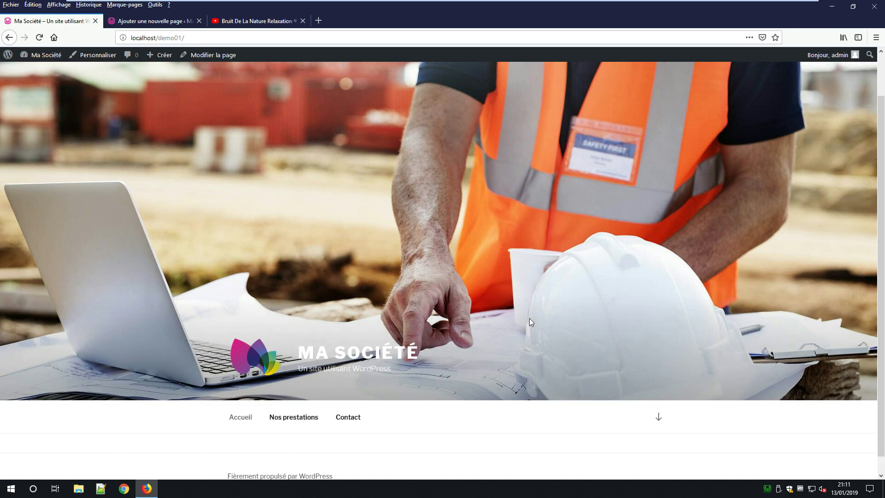
pyautogui.scroll(2, 531, 321)
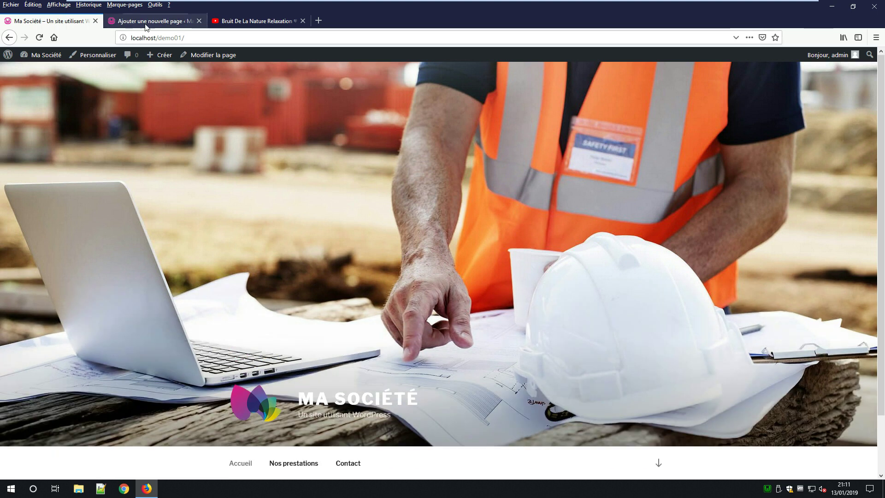
# Close the YouTube tab, and open the Accueil page from the WordPress page list for editing with Elementor
pyautogui.click(252, 23)
pyautogui.middleClick(251, 23)
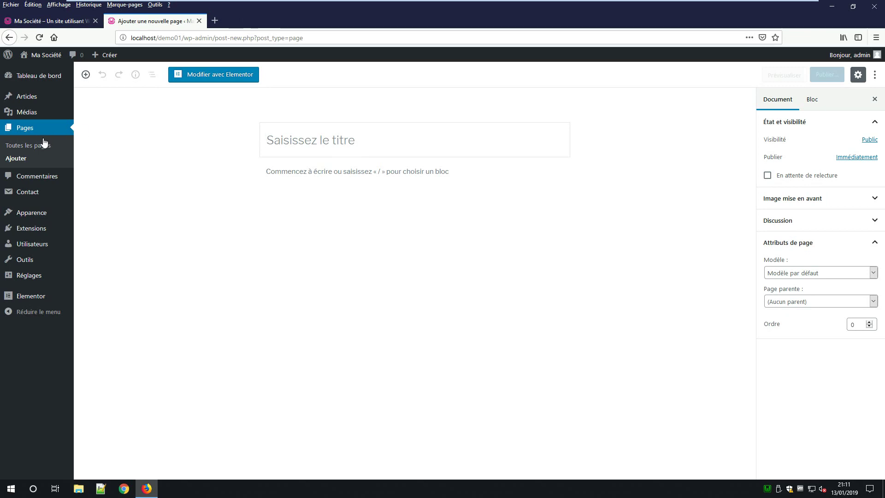
pyautogui.click(28, 130)
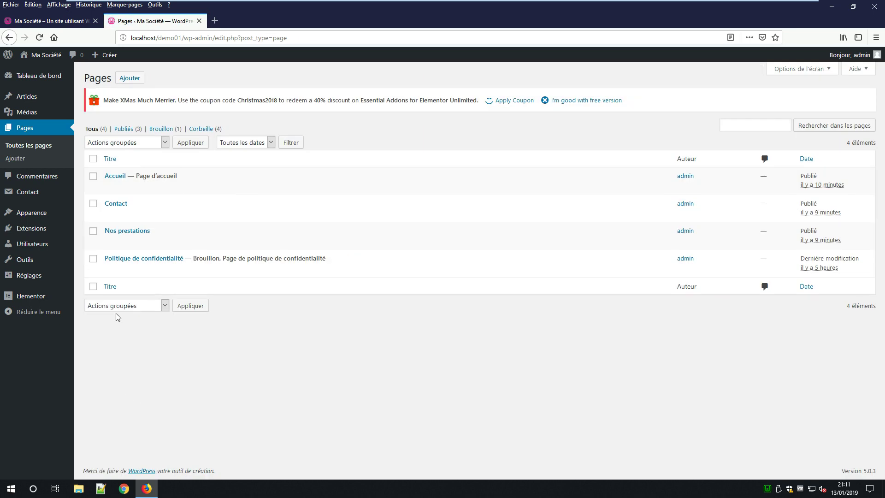
pyautogui.click(118, 178)
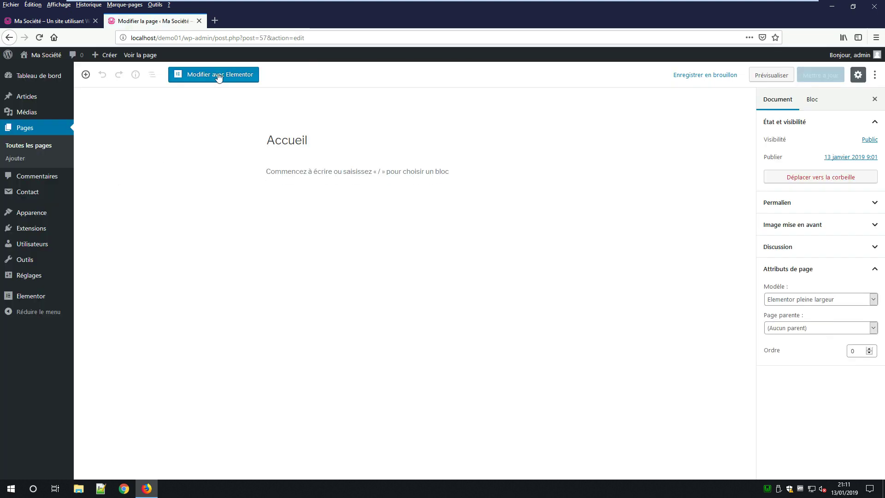
pyautogui.click(218, 77)
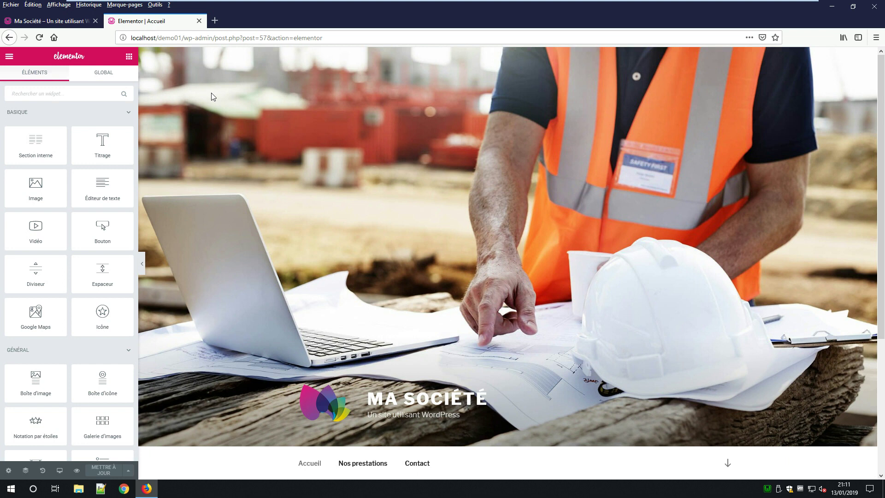
# Examine the empty Accueil page content area and the available Elementor widgets, including the Essential Addons group
pyautogui.scroll(-4, 340, 237)
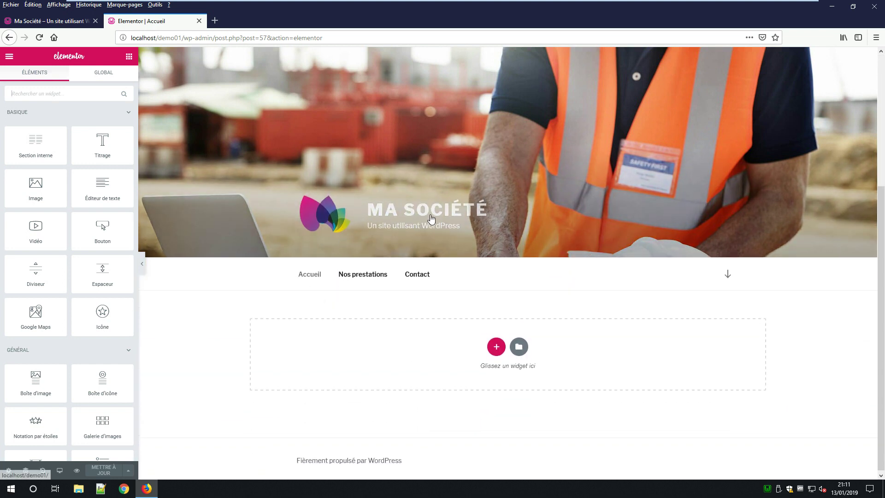
pyautogui.scroll(4, 428, 221)
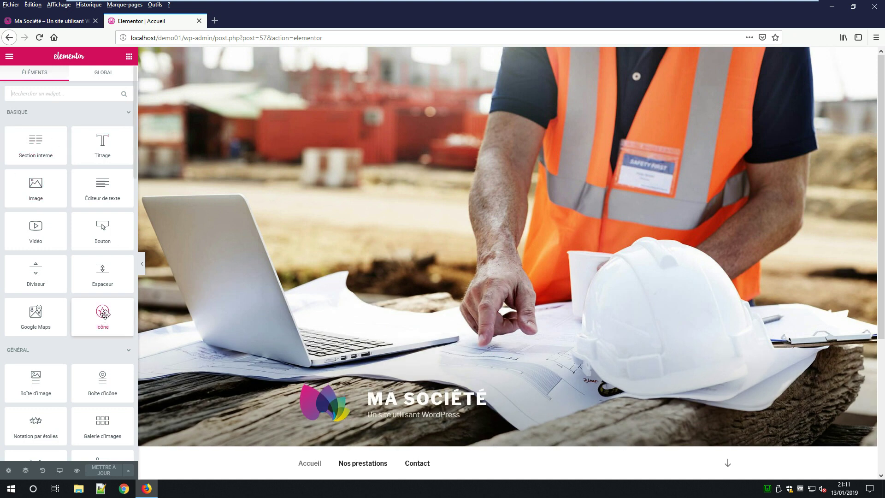
pyautogui.scroll(-5, 99, 295)
pyautogui.scroll(-7, 97, 291)
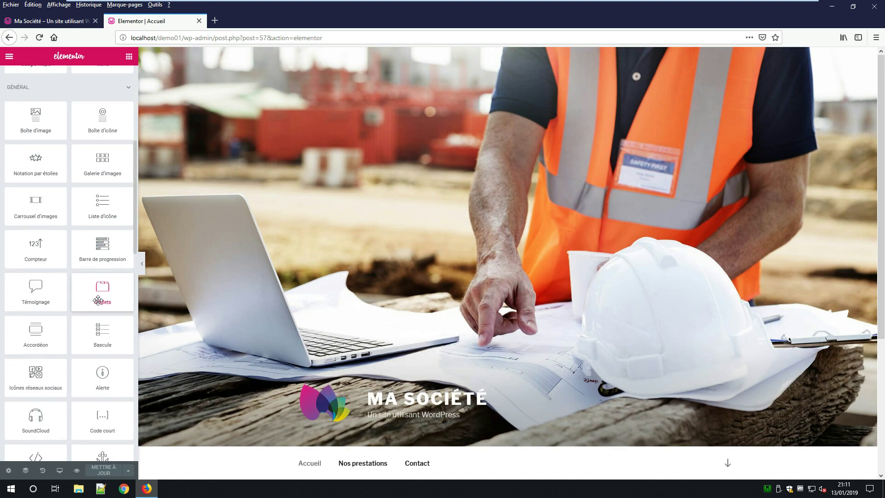
pyautogui.scroll(-4, 95, 350)
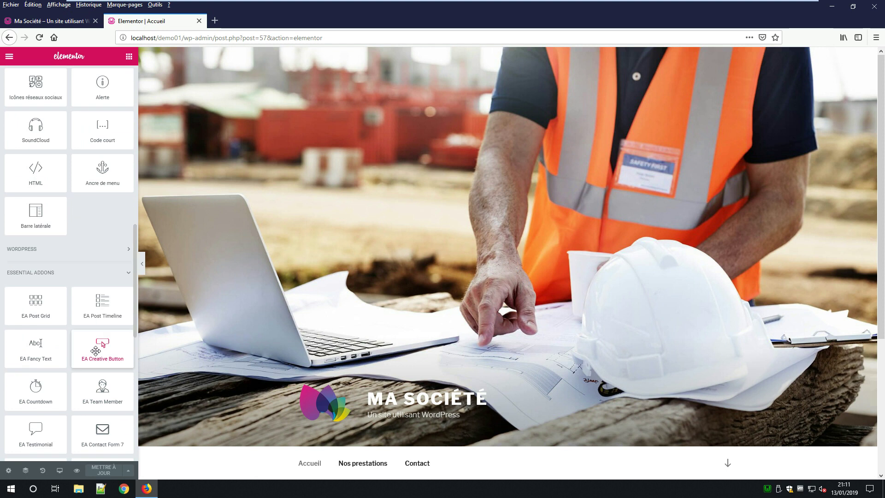
pyautogui.scroll(2, 99, 332)
pyautogui.scroll(6, 100, 330)
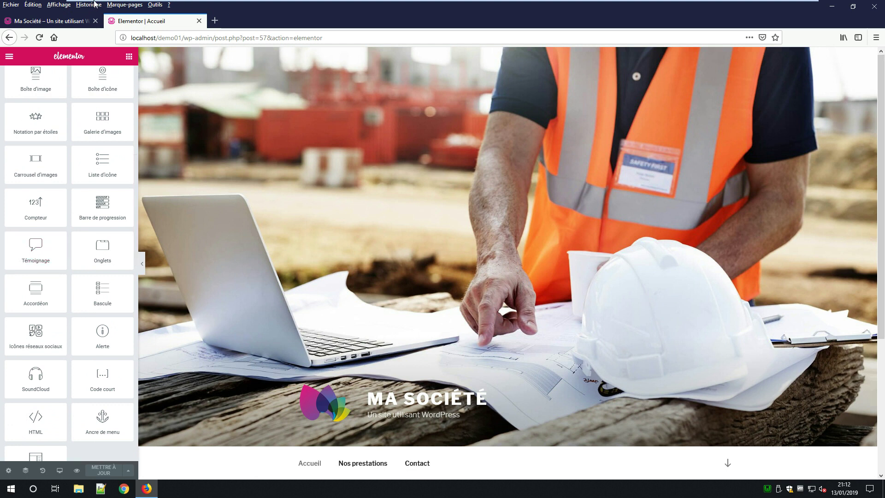
# Search the web for "faux texte" in a new browser tab and open the faux-texte.com generator
pyautogui.click(214, 20)
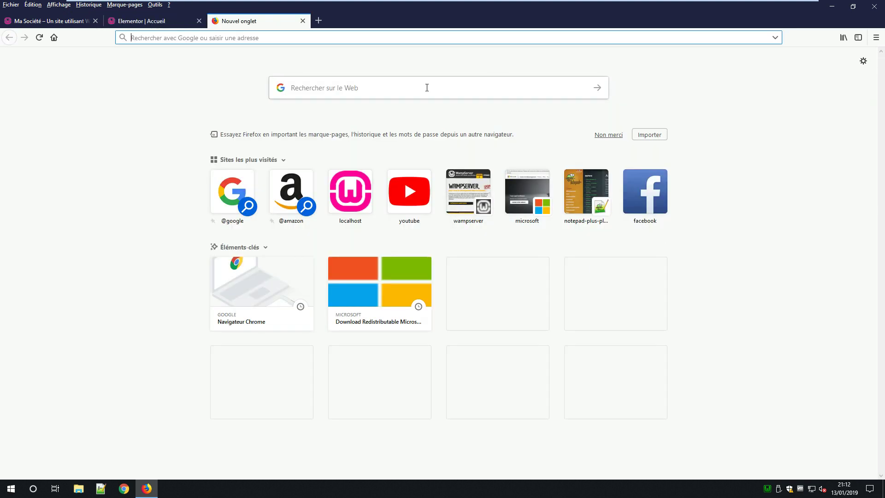
pyautogui.write('fau')
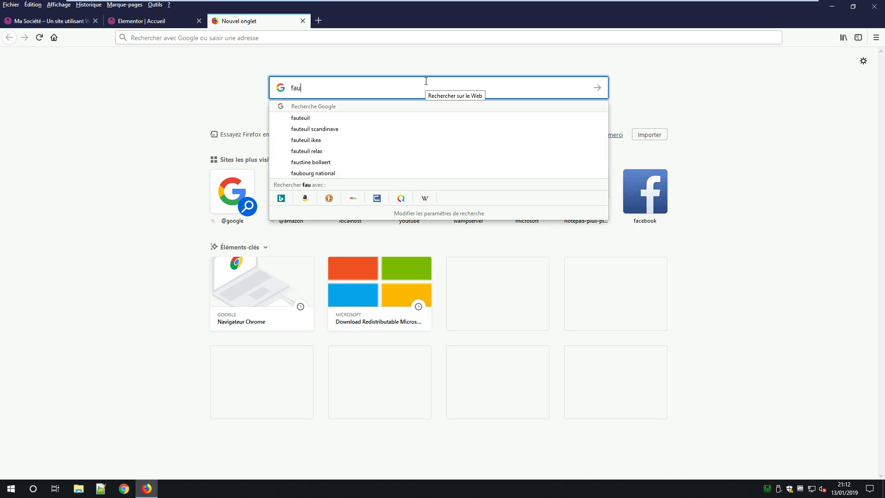
pyautogui.write('x texte')
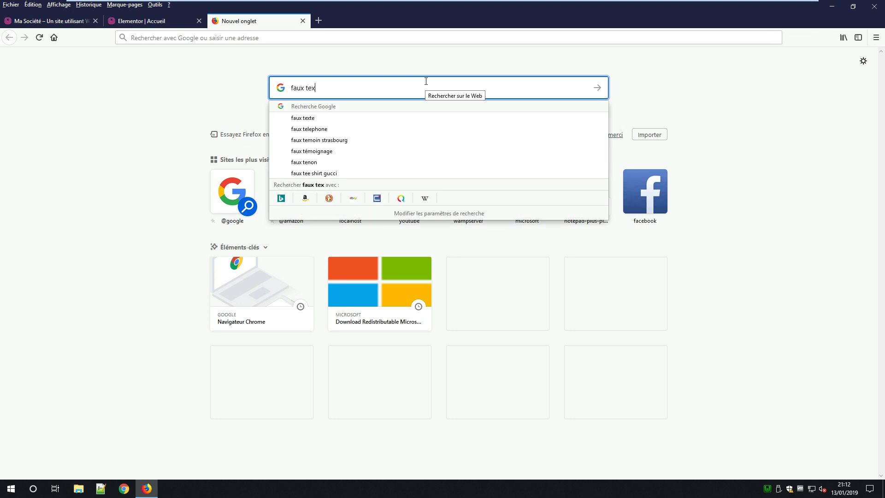
pyautogui.press('Return')
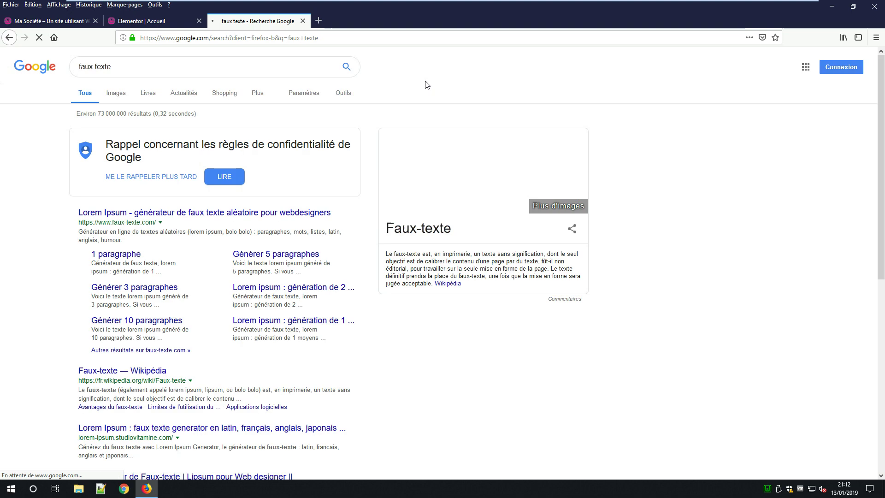
pyautogui.click(115, 208)
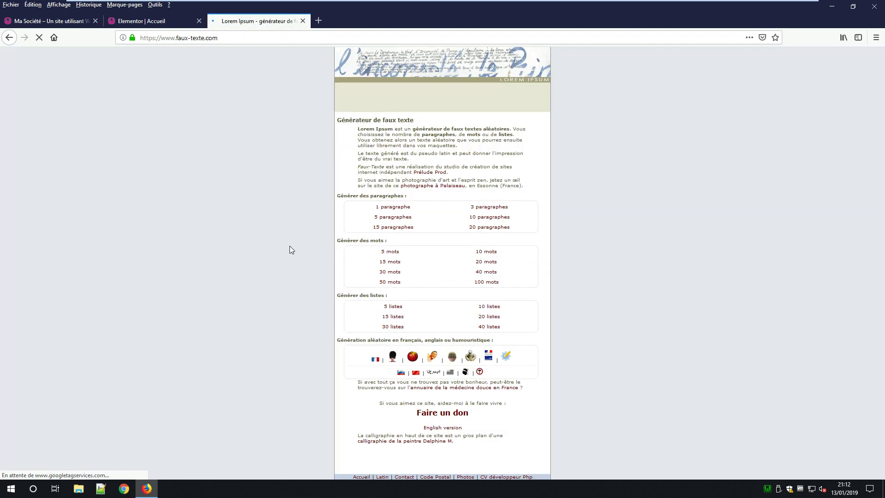
# Generate one paragraph of Lorem Ipsum text and copy the whole paragraph
pyautogui.moveTo(457, 145); pyautogui.dragTo(355, 130)
pyautogui.click(391, 208)
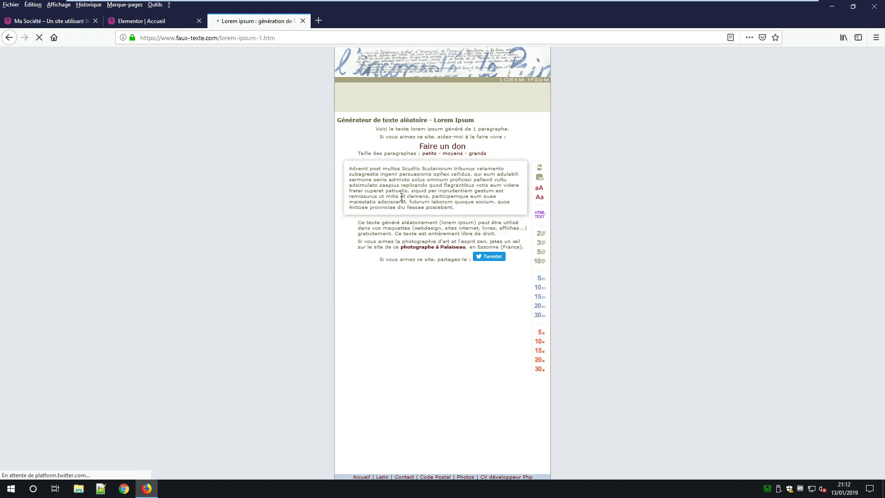
pyautogui.moveTo(456, 208); pyautogui.dragTo(346, 168)
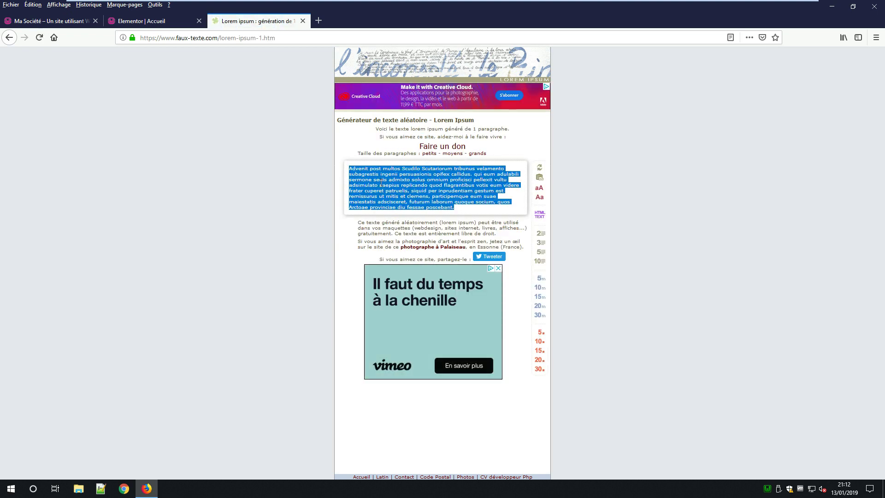
pyautogui.rightClick(382, 184)
pyautogui.click(423, 194)
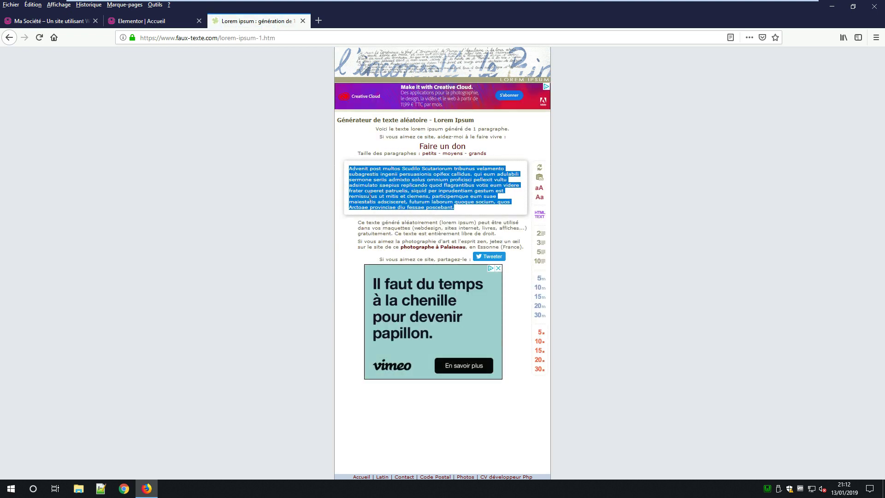
pyautogui.click(296, 188)
# Back in the Elementor editor, add a single-column section to the Accueil page and place a text editor widget in it
pyautogui.click(139, 21)
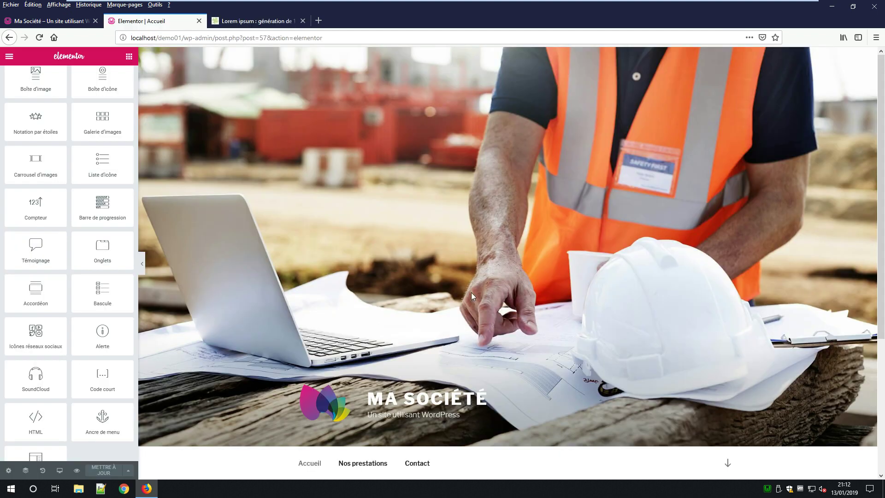
pyautogui.scroll(-4, 565, 269)
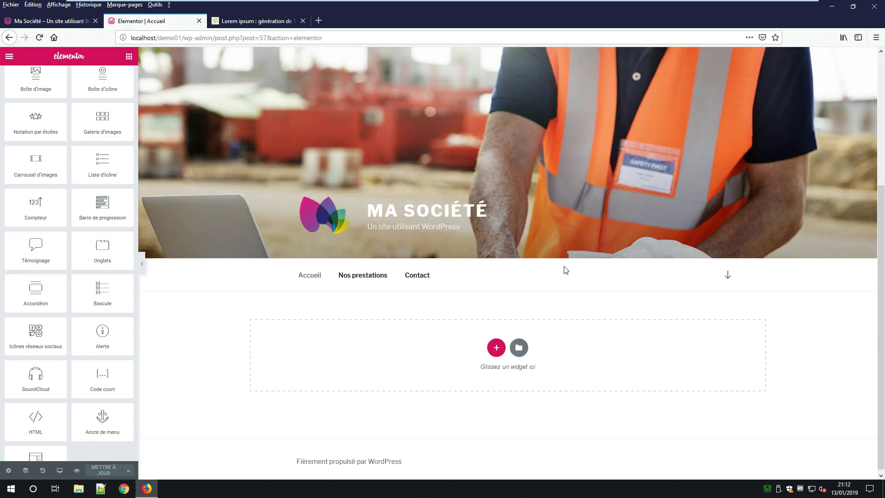
pyautogui.click(496, 349)
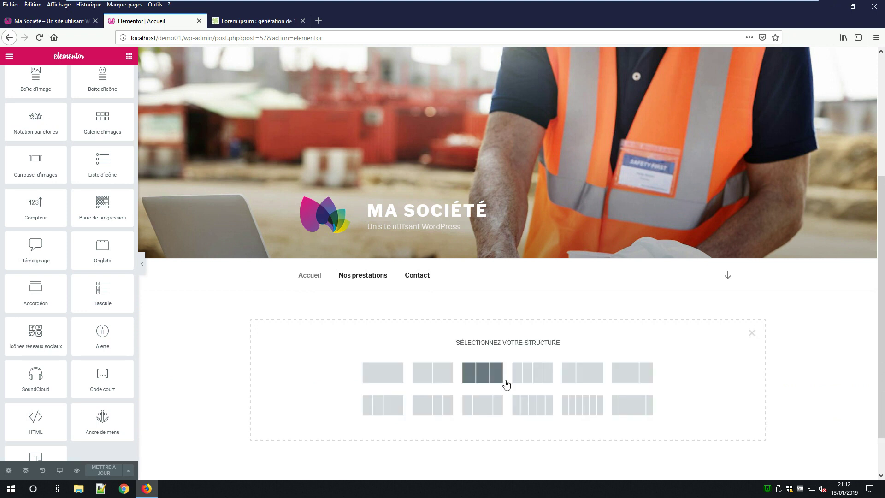
pyautogui.click(386, 371)
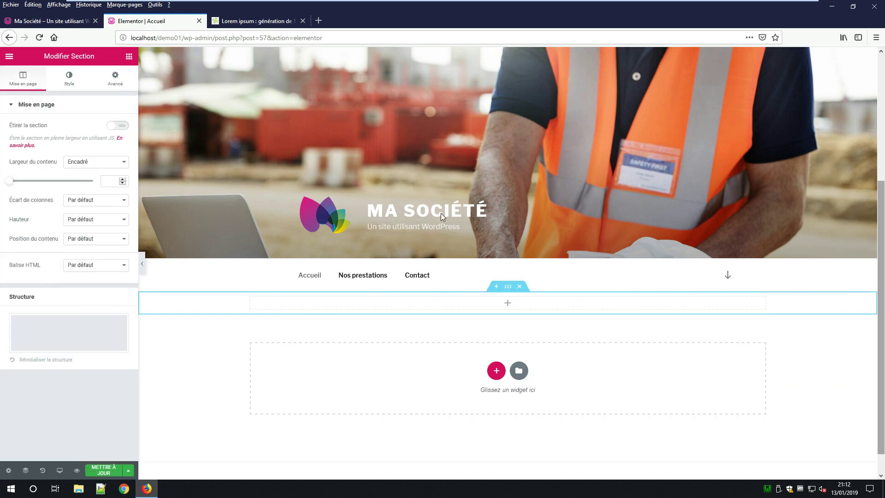
pyautogui.click(129, 57)
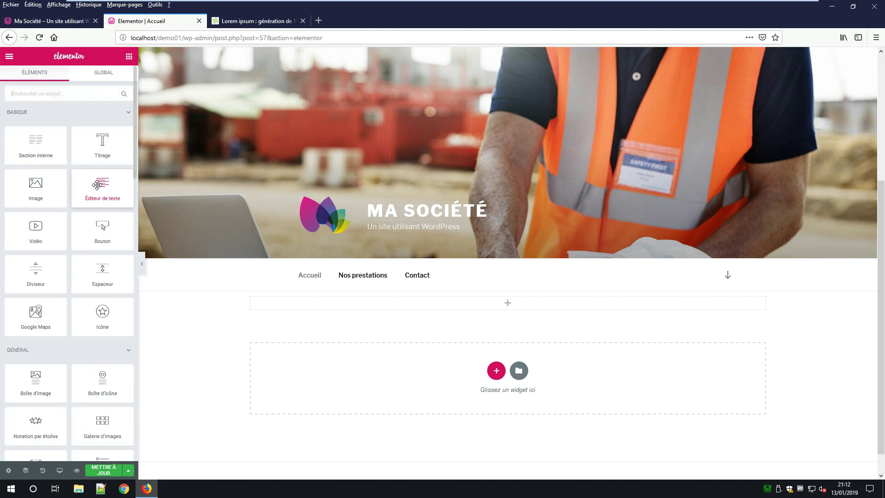
pyautogui.moveTo(97, 184); pyautogui.dragTo(514, 305)
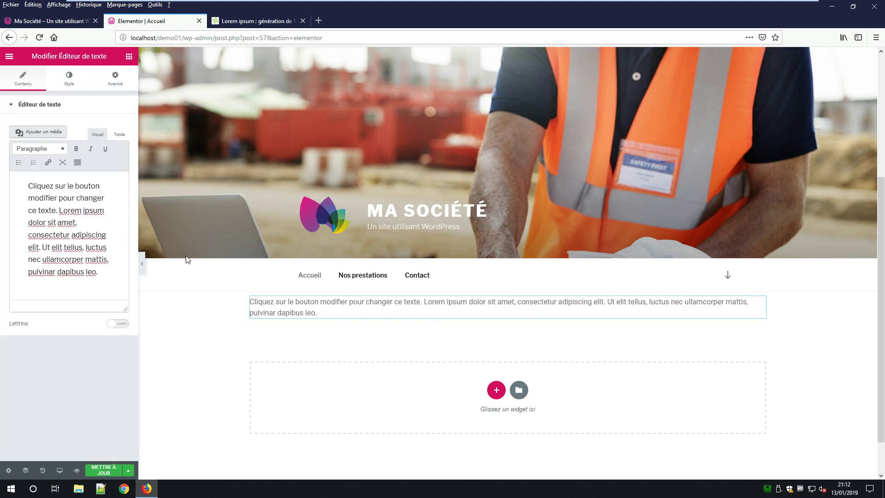
# Replace the comma and space after "dolor sit amet" with a single line break, and centre the paragraph
pyautogui.click(79, 221)
pyautogui.press('Delete')
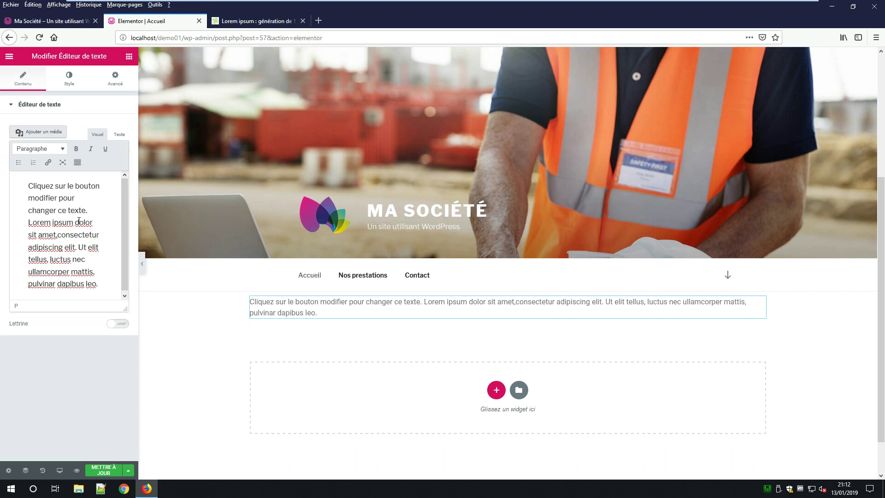
pyautogui.press('BackSpace')
pyautogui.press('Return')
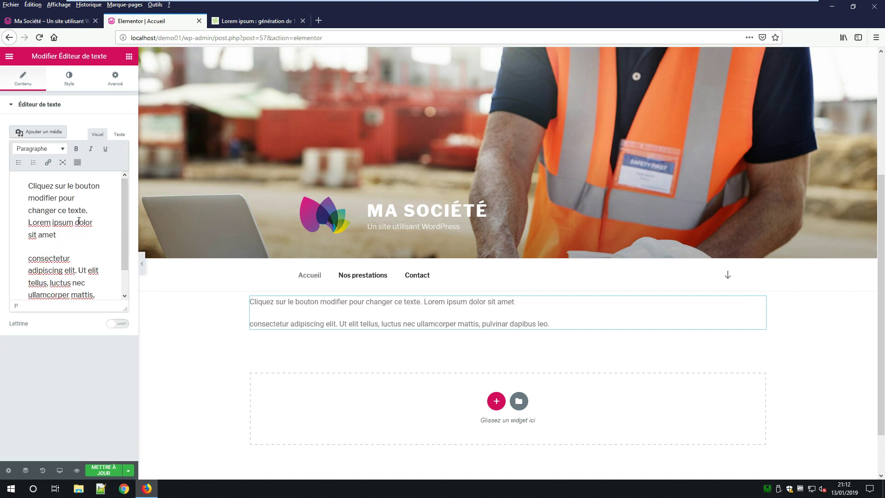
pyautogui.press('BackSpace')
pyautogui.hotkey('shift', 'Return')
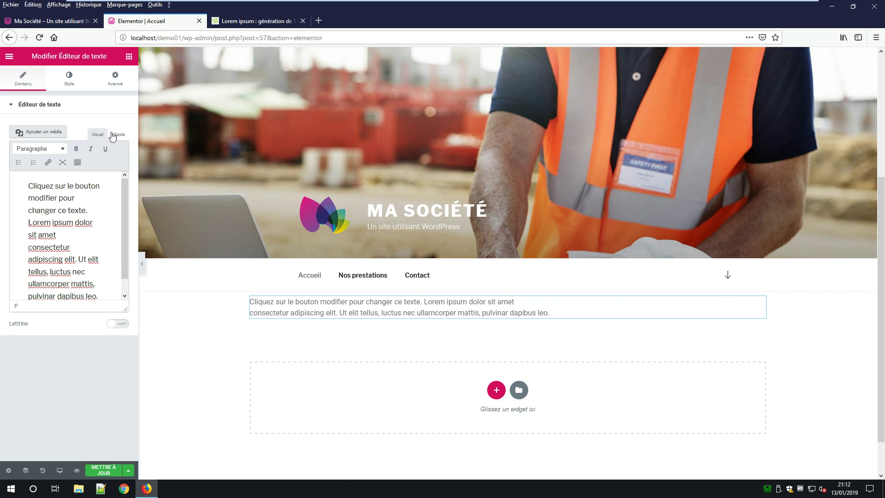
pyautogui.click(79, 164)
pyautogui.click(19, 193)
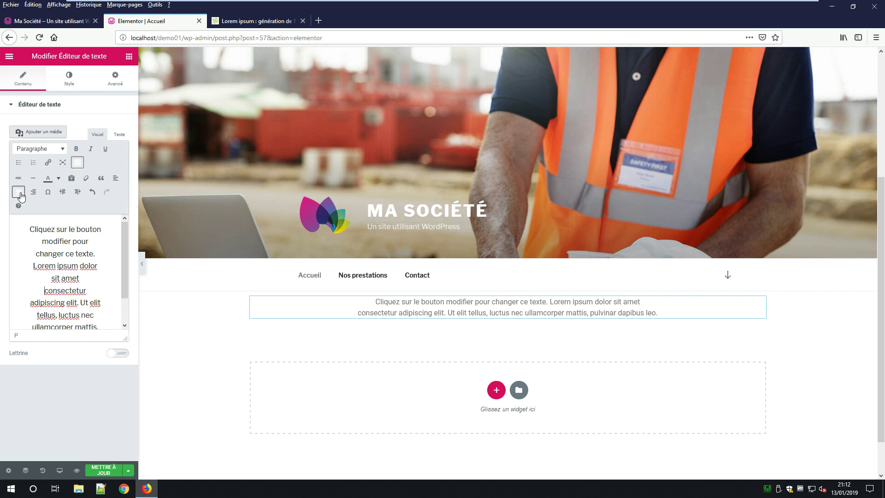
# Format the whole placeholder paragraph as a Titre 2 heading and make all of its text bold
pyautogui.click(63, 149)
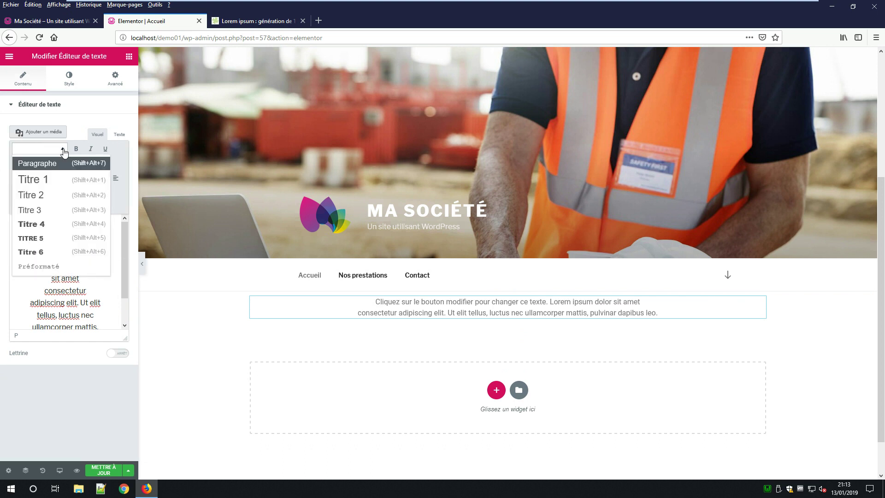
pyautogui.click(46, 194)
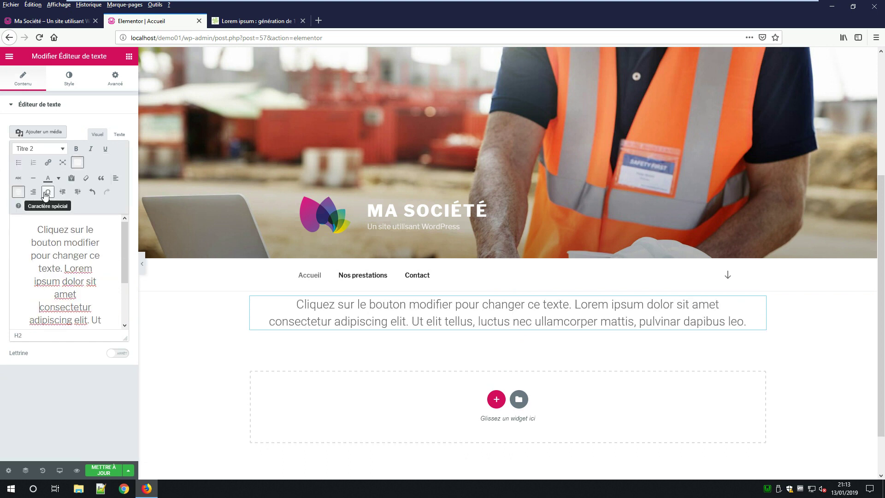
pyautogui.click(75, 149)
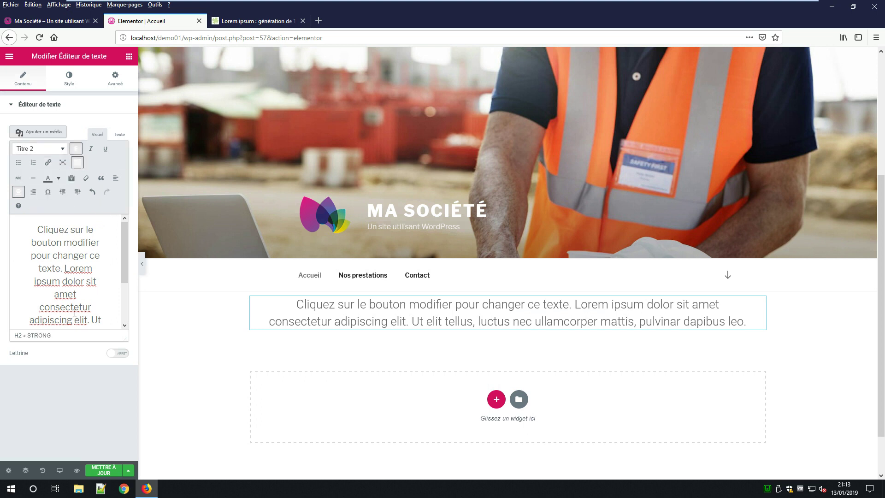
pyautogui.click(84, 297)
pyautogui.scroll(-2, 93, 300)
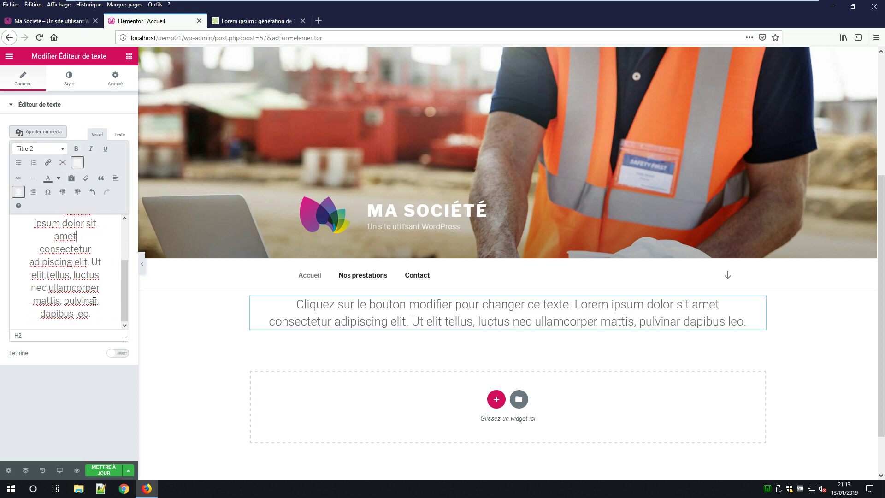
pyautogui.moveTo(93, 314); pyautogui.dragTo(34, 217)
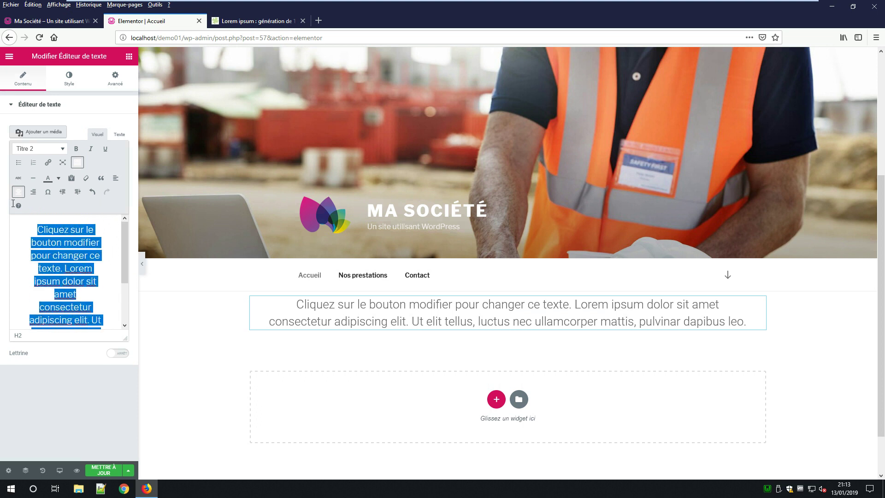
pyautogui.click(76, 150)
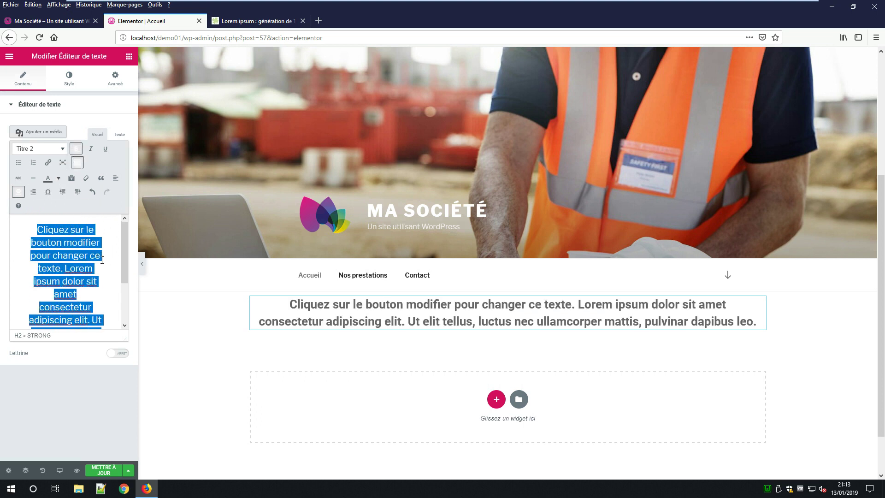
pyautogui.click(499, 316)
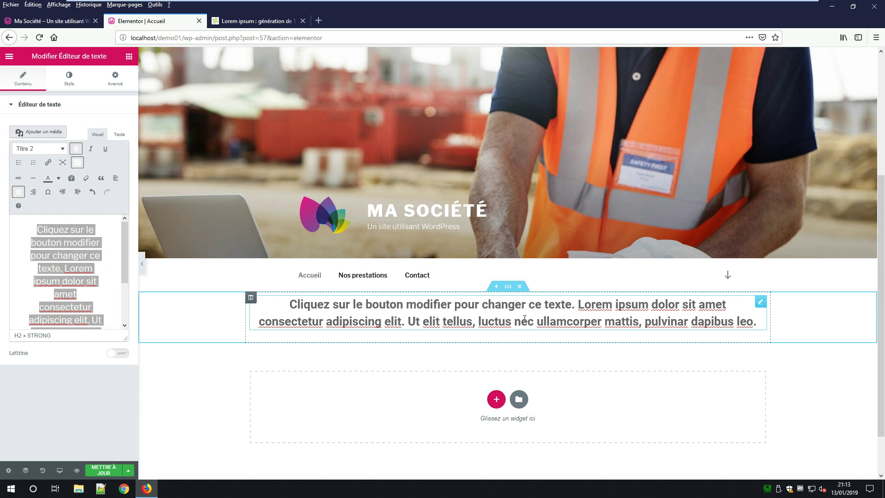
# Add a section with three equal columns below the text and place an image widget in its first column
pyautogui.scroll(-2, 512, 367)
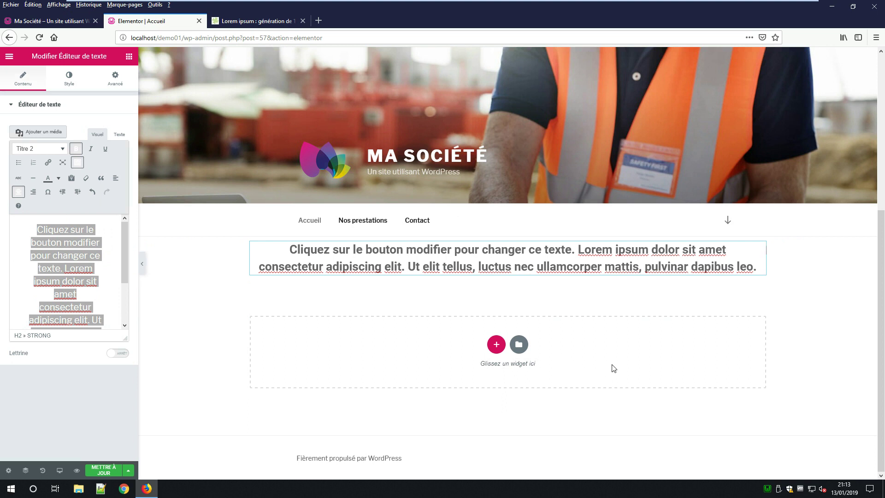
pyautogui.click(496, 345)
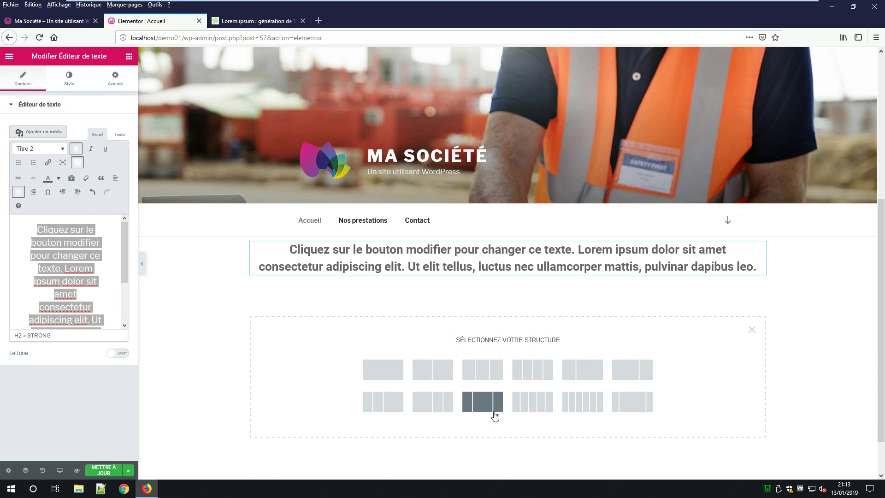
pyautogui.click(482, 368)
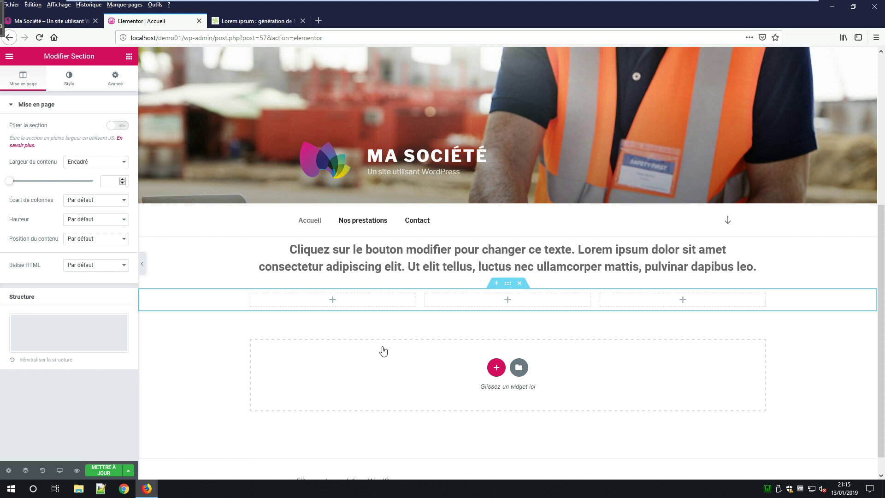
pyautogui.click(129, 57)
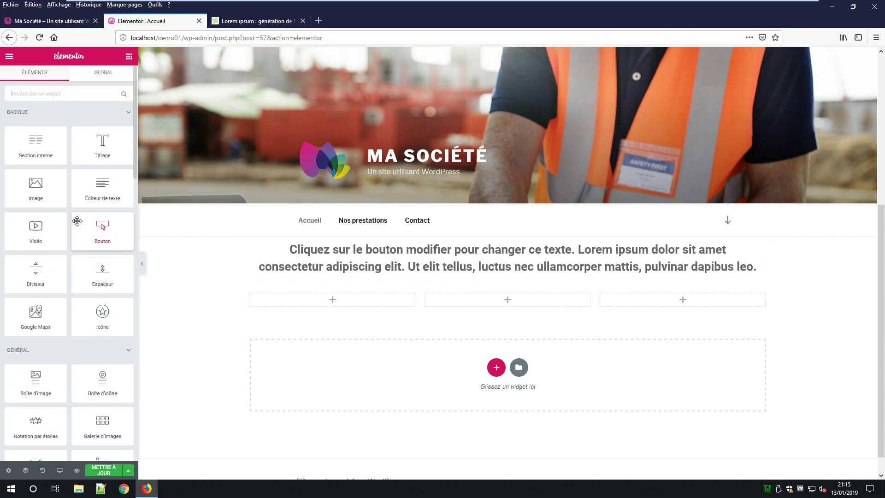
pyautogui.moveTo(39, 190); pyautogui.dragTo(348, 299)
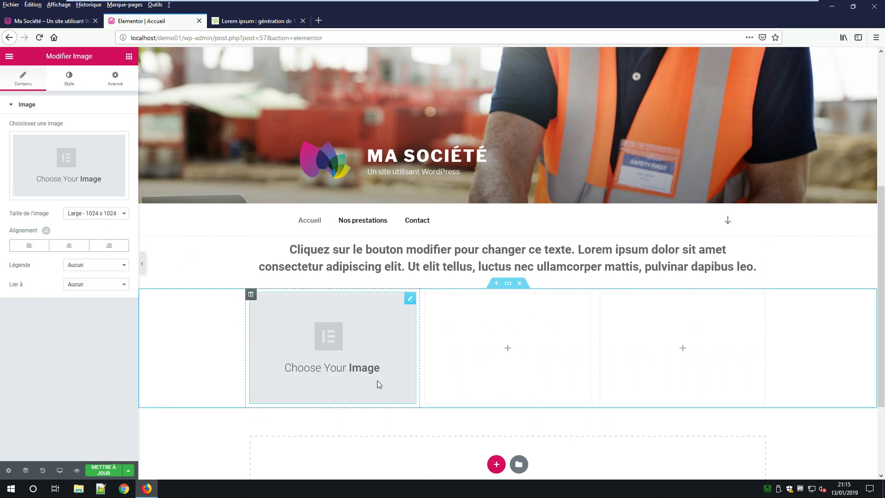
# Fill the image widget with Renovation.jpg from the media library, using the Entière size and centre alignment
pyautogui.click(70, 174)
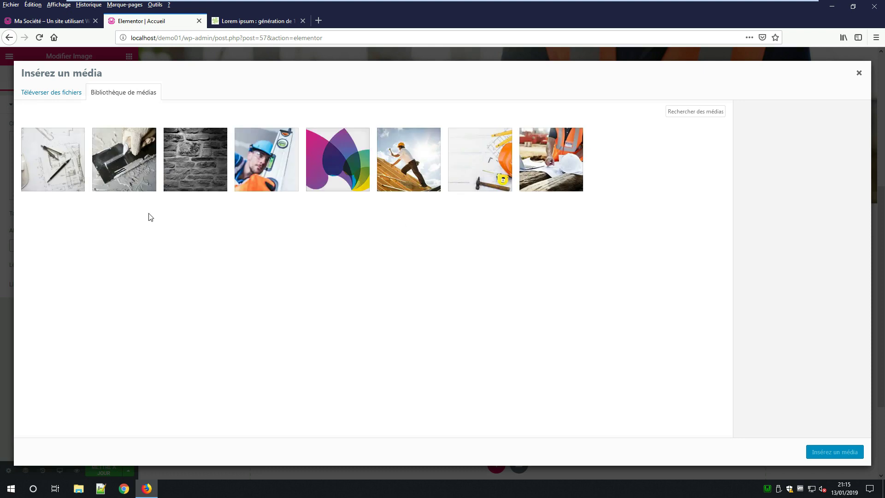
pyautogui.click(134, 160)
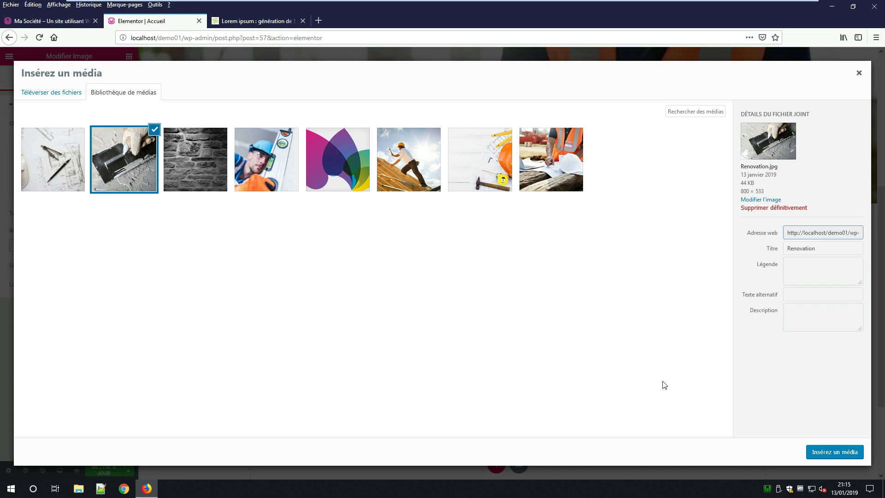
pyautogui.click(834, 452)
pyautogui.click(97, 216)
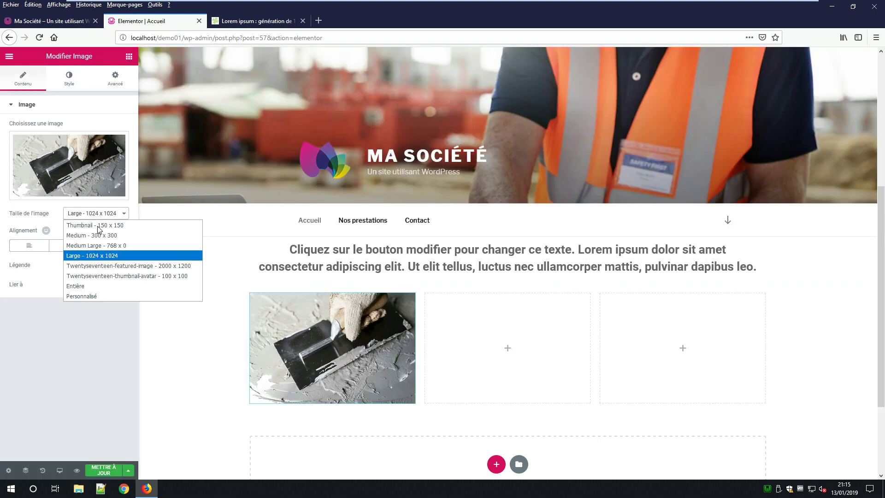
pyautogui.click(94, 286)
pyautogui.click(68, 245)
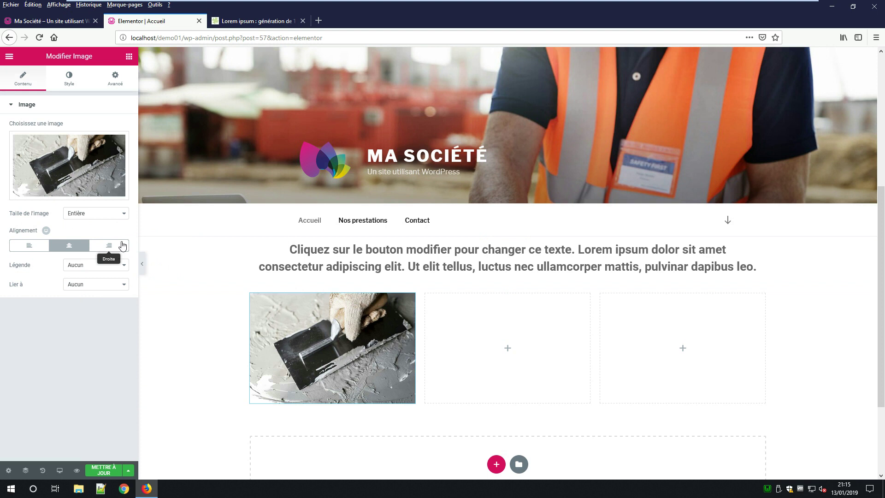
# Give the image a Continue border in red #ff0000 with a border radius of 10 px on all corners
pyautogui.click(69, 76)
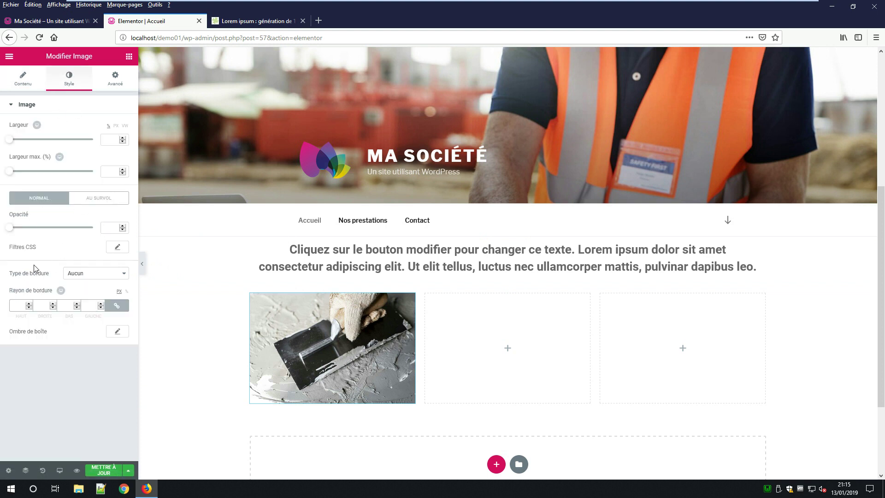
pyautogui.click(100, 275)
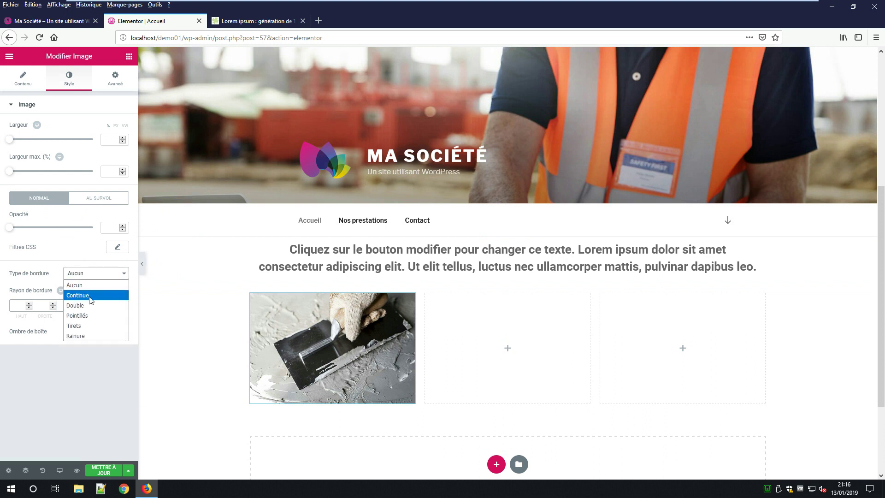
pyautogui.click(90, 295)
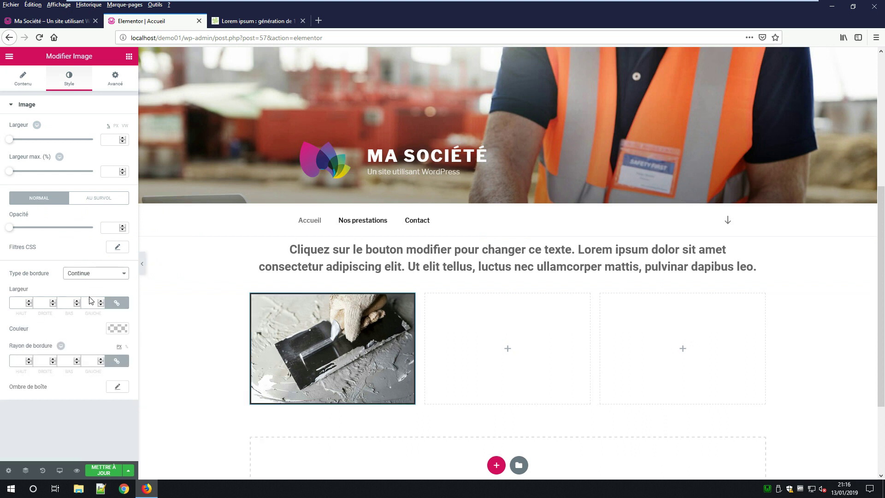
pyautogui.click(118, 328)
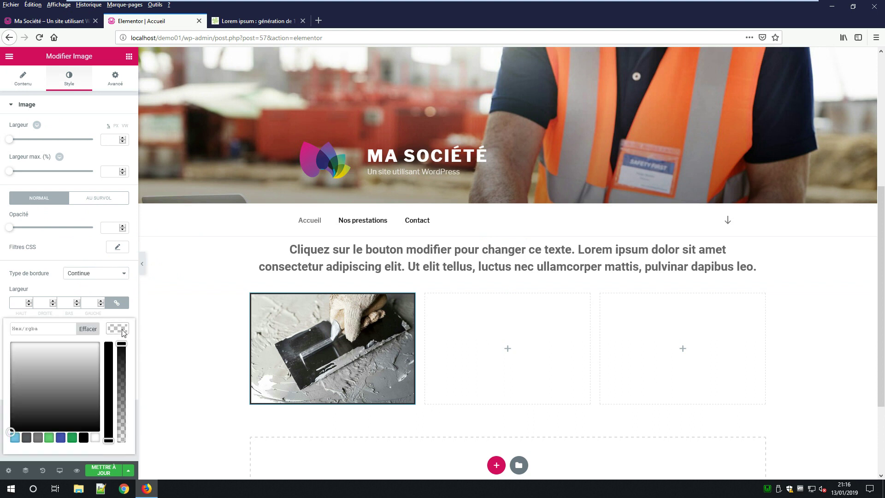
pyautogui.click(18, 440)
pyautogui.moveTo(78, 386); pyautogui.dragTo(1, 327)
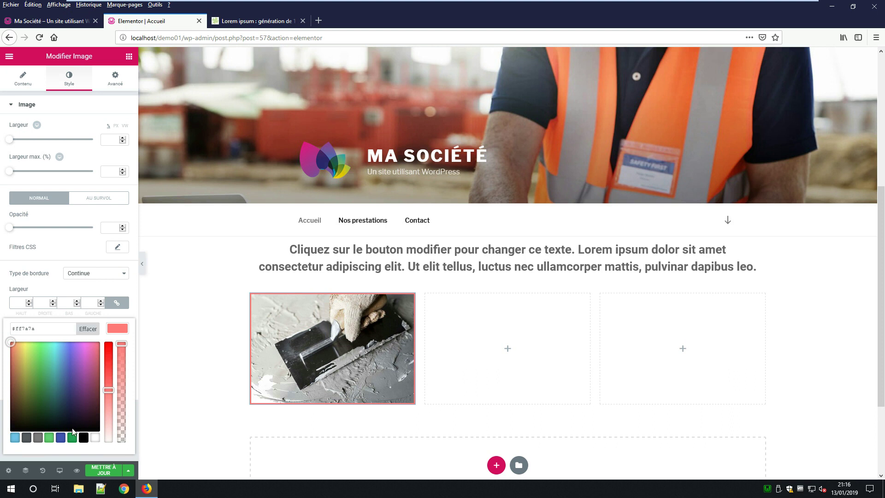
pyautogui.moveTo(106, 391); pyautogui.dragTo(108, 344)
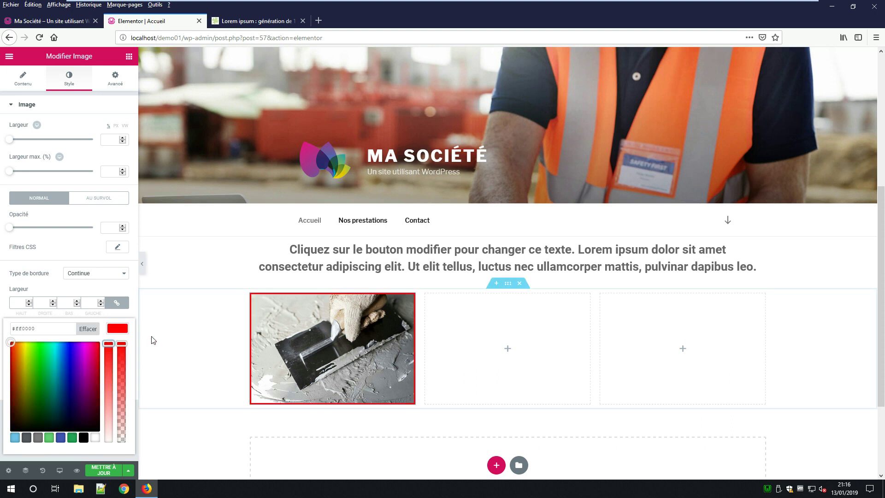
pyautogui.click(118, 328)
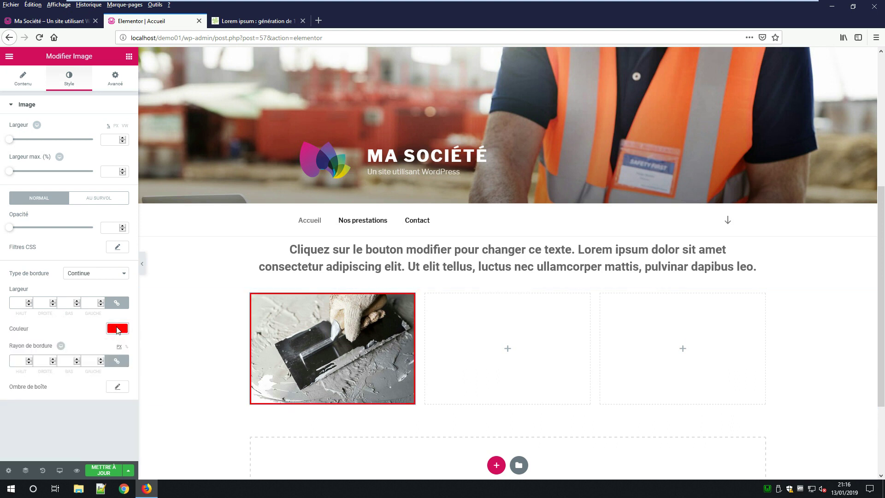
pyautogui.click(101, 359)
# Set the image's hover animation to Bounce In and update the page
pyautogui.click(94, 198)
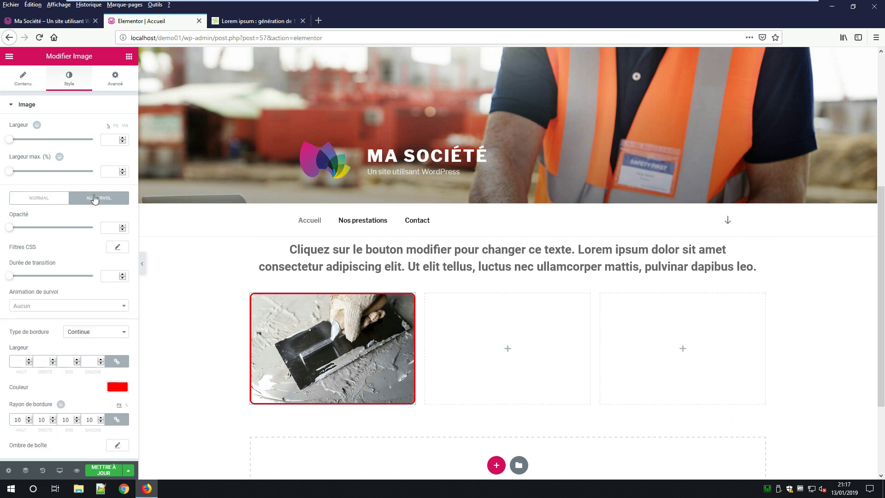
pyautogui.click(85, 307)
pyautogui.click(32, 409)
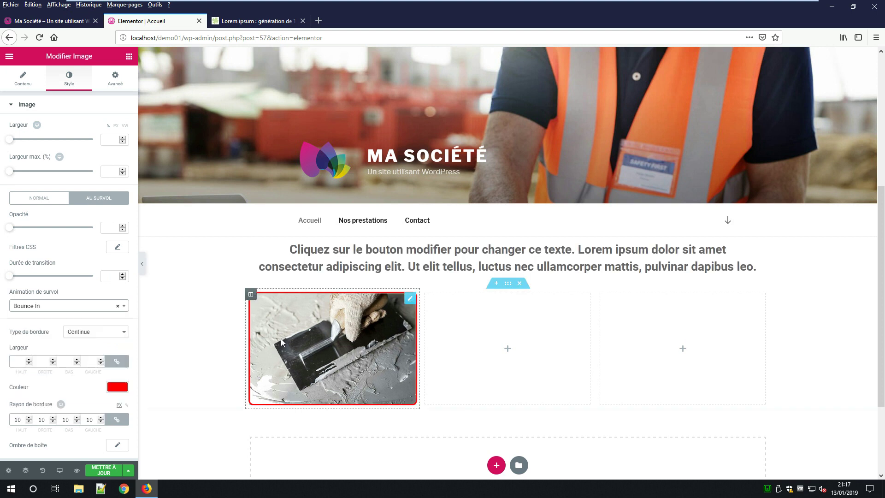
pyautogui.click(97, 469)
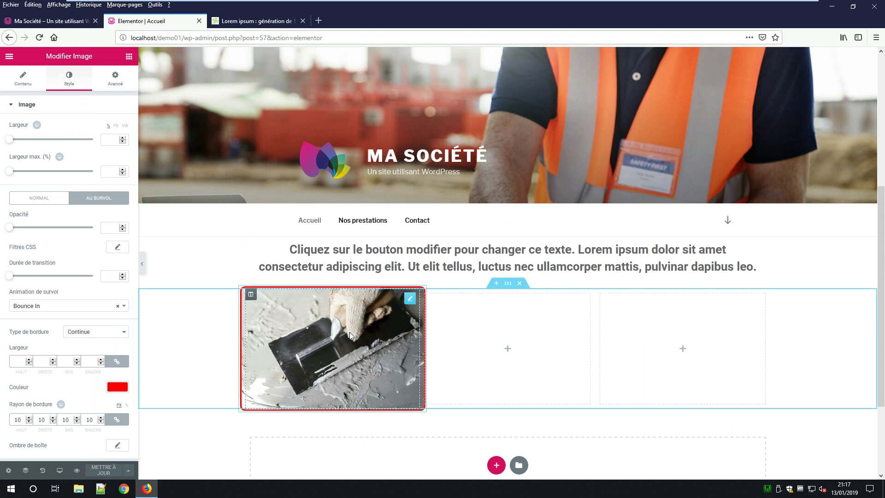
# Unlink the four inner margin values in the image's advanced settings, keeping each at 0 px
pyautogui.click(117, 81)
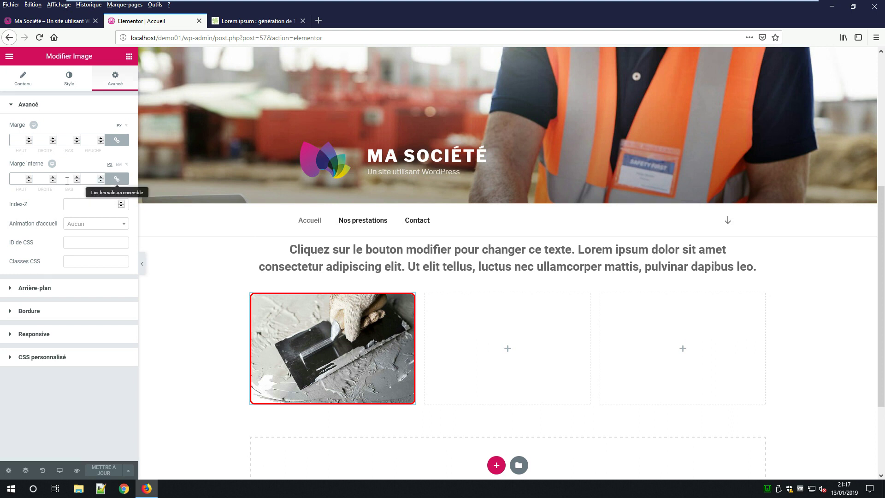
pyautogui.click(117, 180)
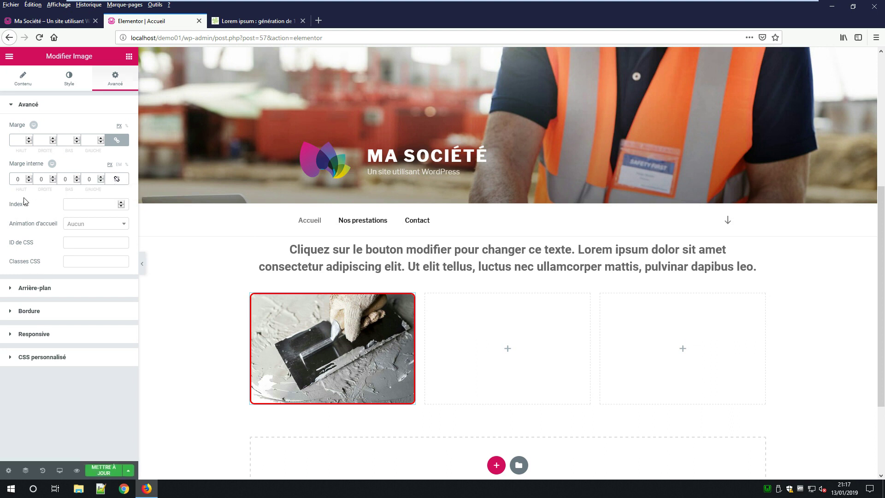
pyautogui.doubleClick(54, 182)
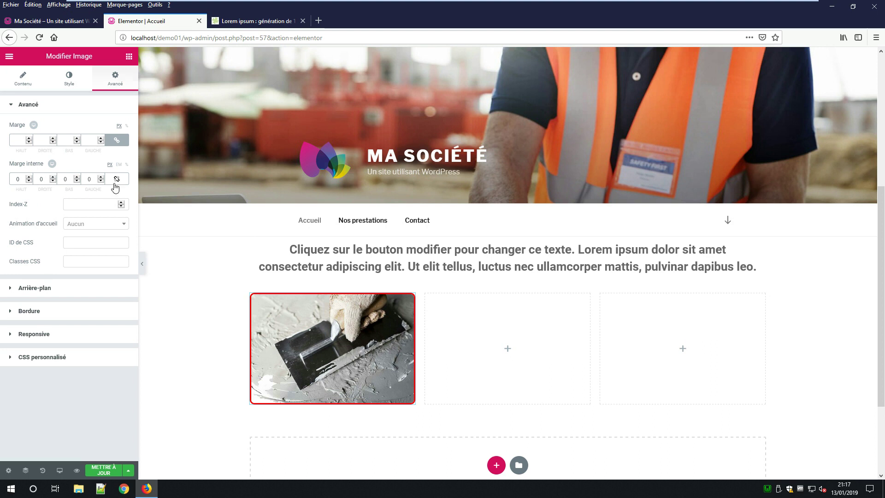
# Unlink the image's outer margin values and set both the right and left margins to 20 px
pyautogui.click(117, 140)
pyautogui.click(53, 142)
pyautogui.click(53, 142)
pyautogui.click(53, 142)
pyautogui.click(53, 142)
pyautogui.click(53, 142)
pyautogui.click(53, 142)
pyautogui.scroll(19, 54, 139)
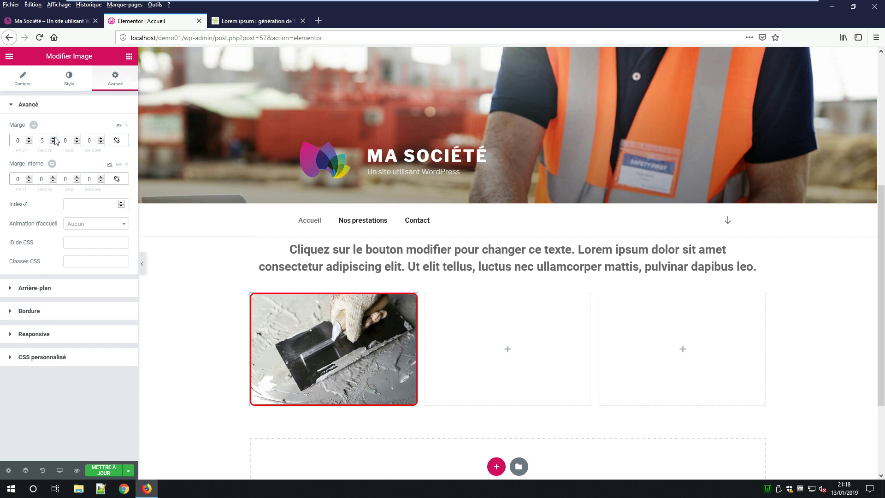
pyautogui.scroll(3, 55, 140)
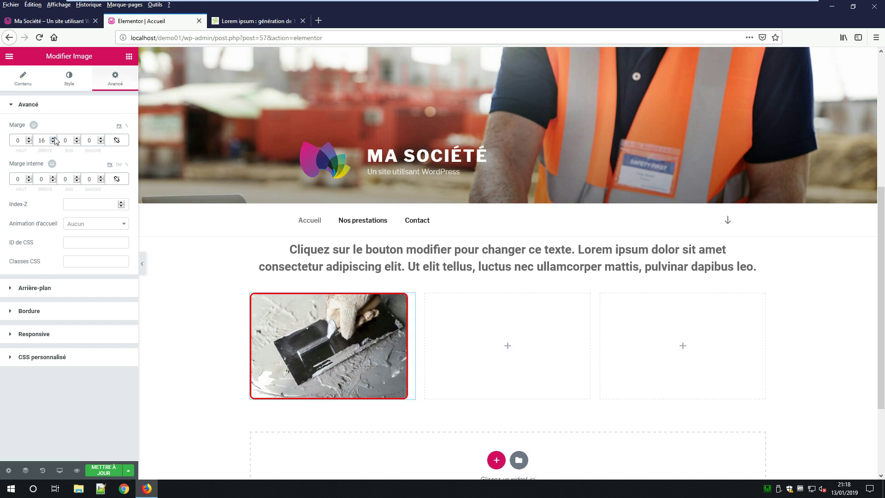
pyautogui.scroll(1, 54, 140)
pyautogui.scroll(4, 54, 139)
pyautogui.scroll(-1, 53, 142)
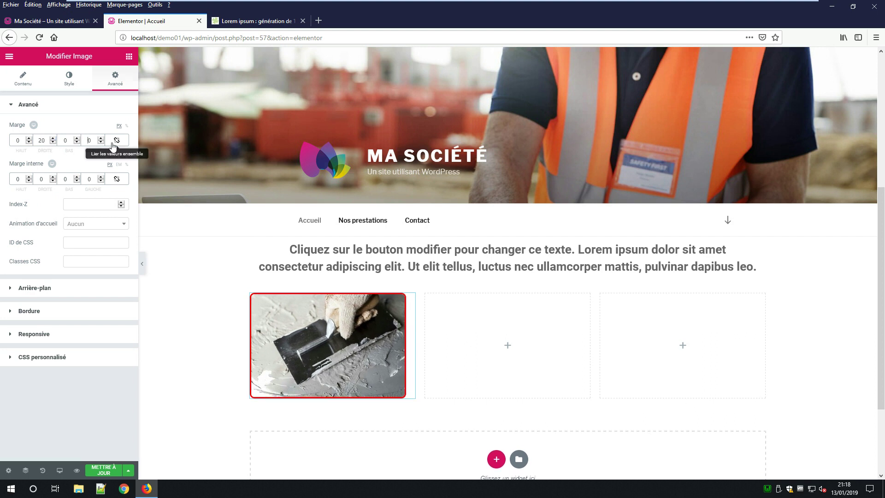
pyautogui.write('2')
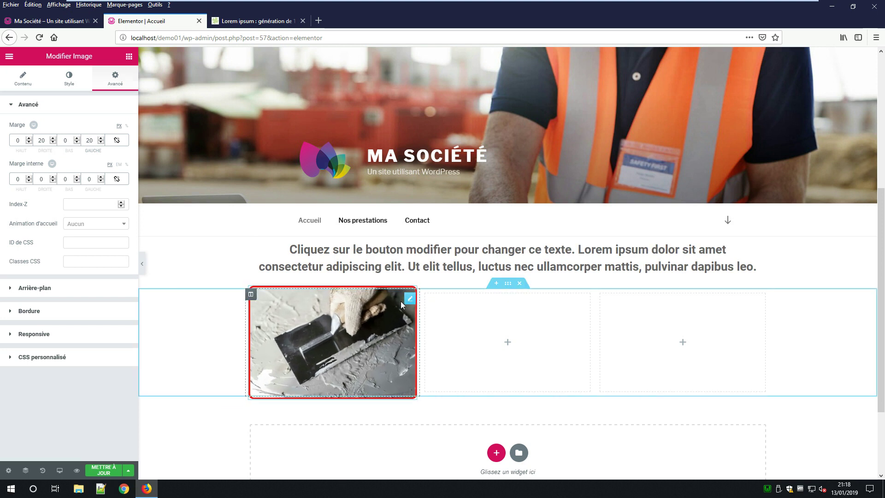
# Duplicate the trowel image widget and move the copy into the section's middle column
pyautogui.rightClick(409, 298)
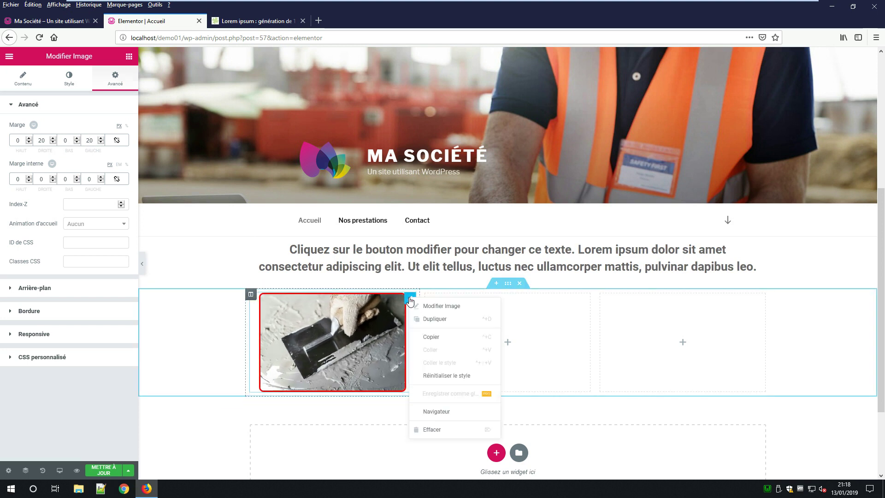
pyautogui.click(437, 319)
pyautogui.moveTo(360, 452); pyautogui.dragTo(522, 343)
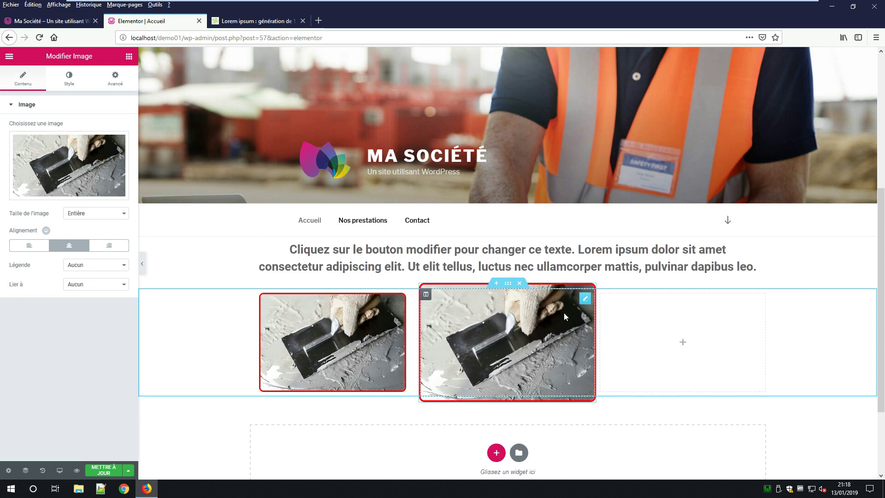
# Replace the middle column's image with Maconneire.jpg from the media library
pyautogui.click(117, 167)
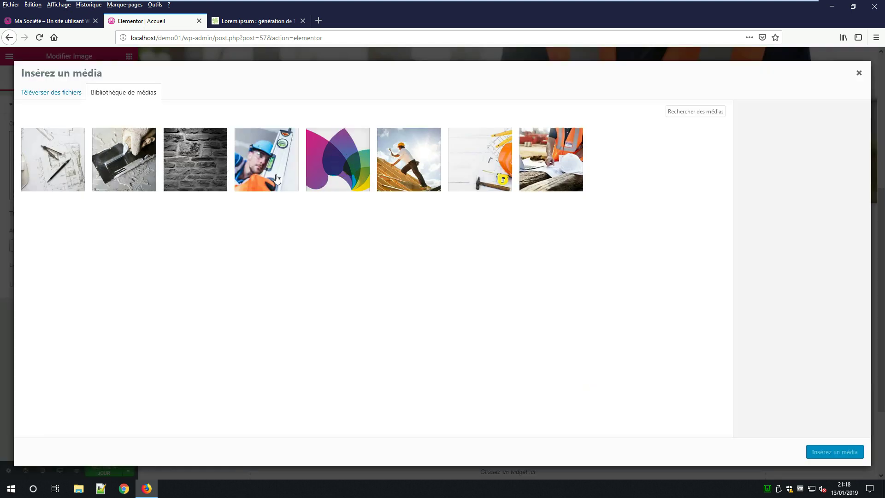
pyautogui.click(267, 162)
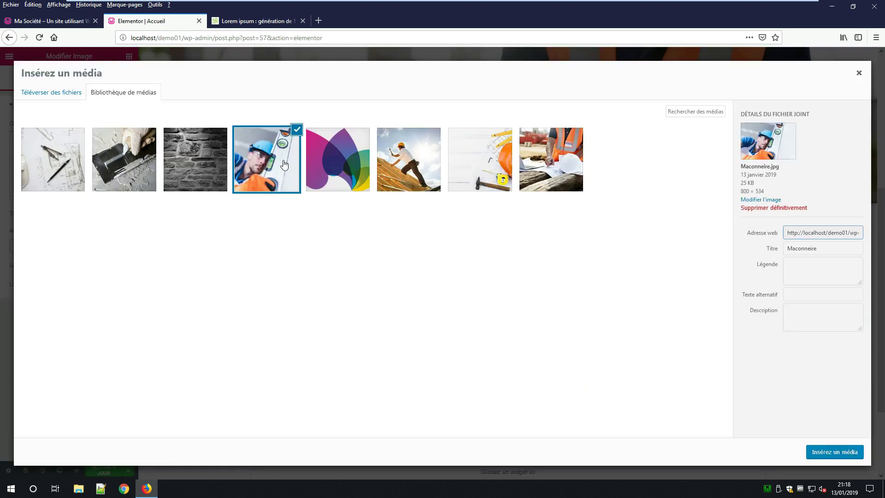
pyautogui.click(827, 454)
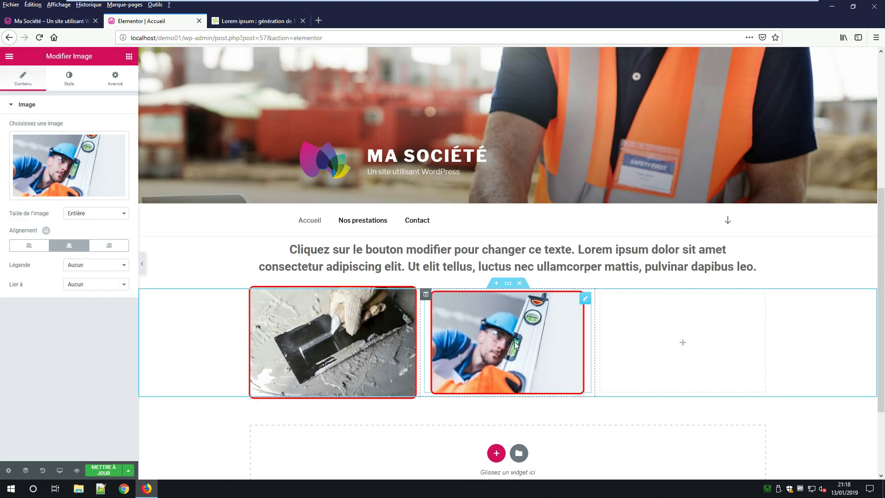
# Duplicate the middle column's image widget and move the copy into the section's empty third column
pyautogui.rightClick(585, 301)
pyautogui.click(614, 317)
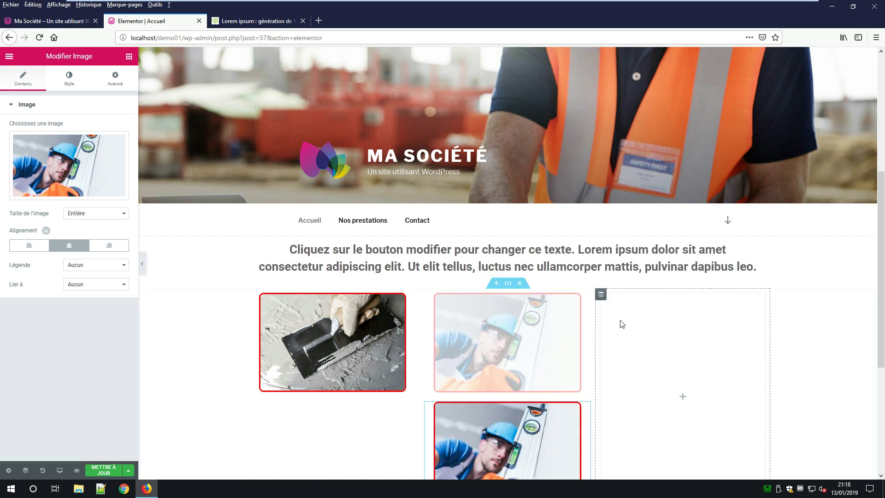
pyautogui.moveTo(515, 434); pyautogui.dragTo(688, 340)
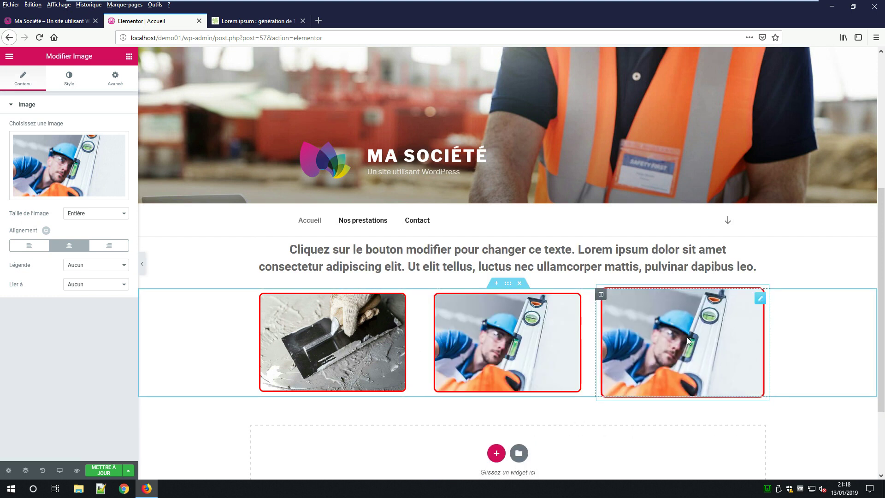
# Replace the third column's image with Couverture.jpg from the media library
pyautogui.click(759, 304)
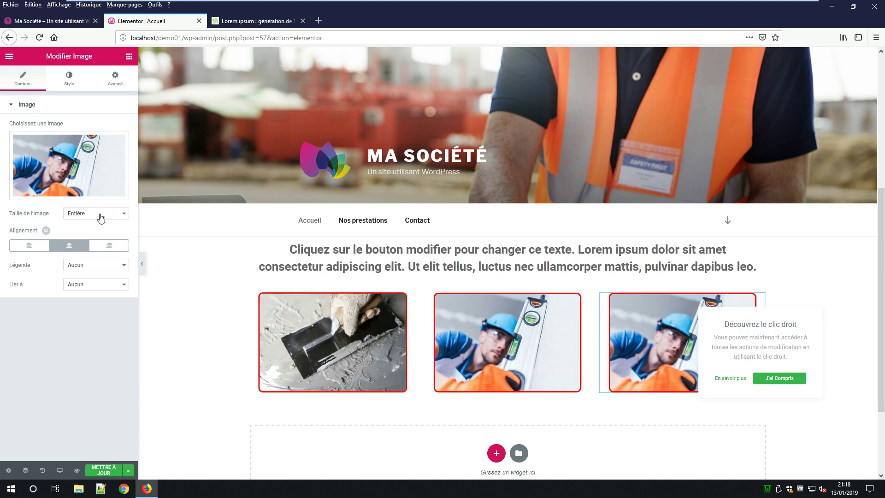
pyautogui.click(69, 178)
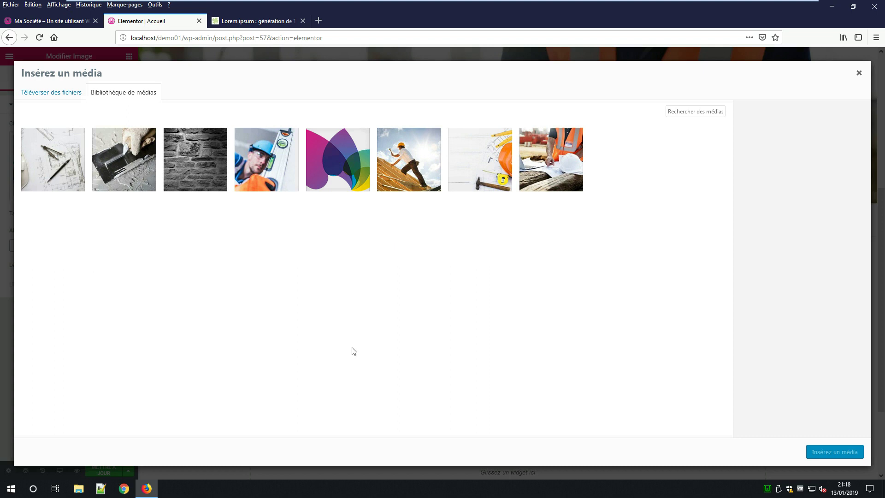
pyautogui.click(394, 158)
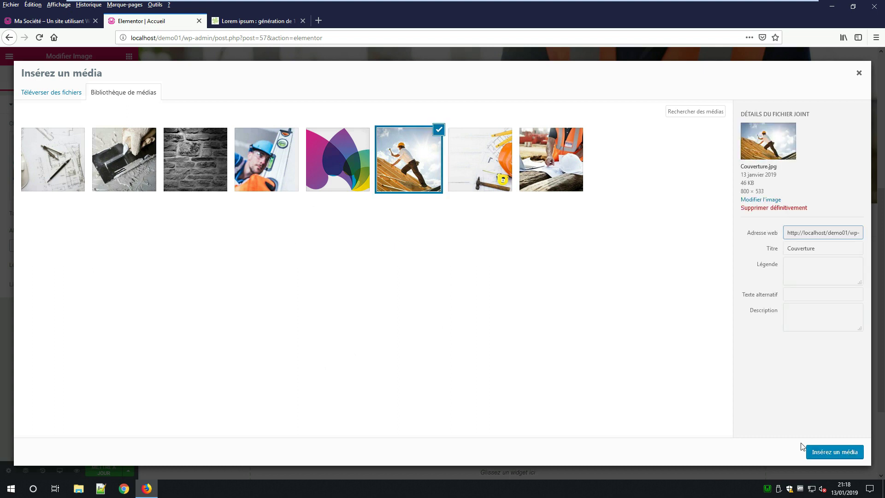
pyautogui.click(829, 452)
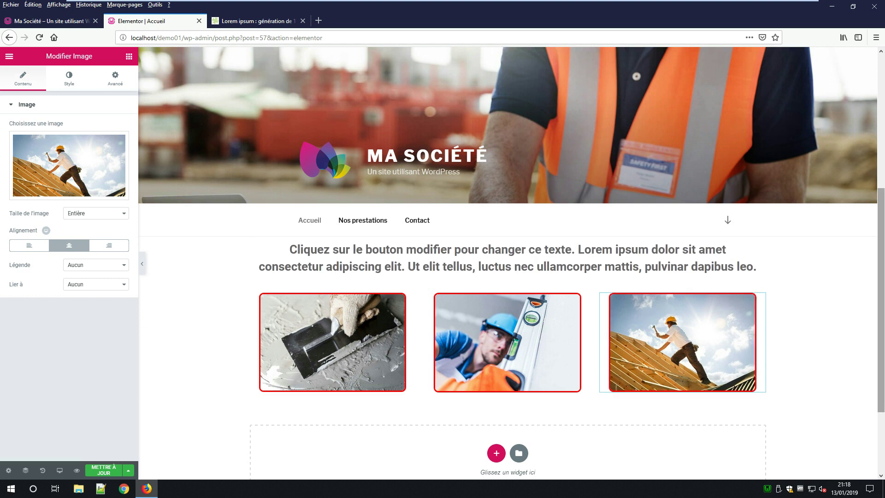
# Add a Titrage widget below the trowel image in the first column
pyautogui.scroll(-2, 414, 336)
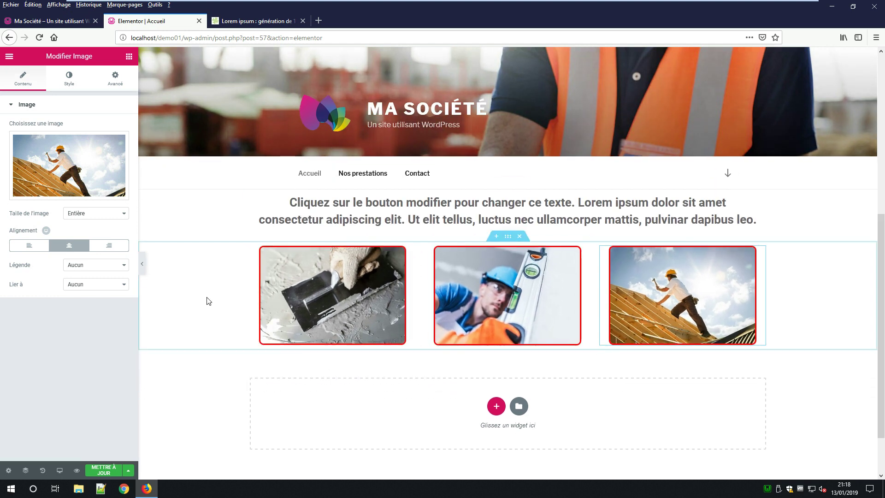
pyautogui.click(129, 57)
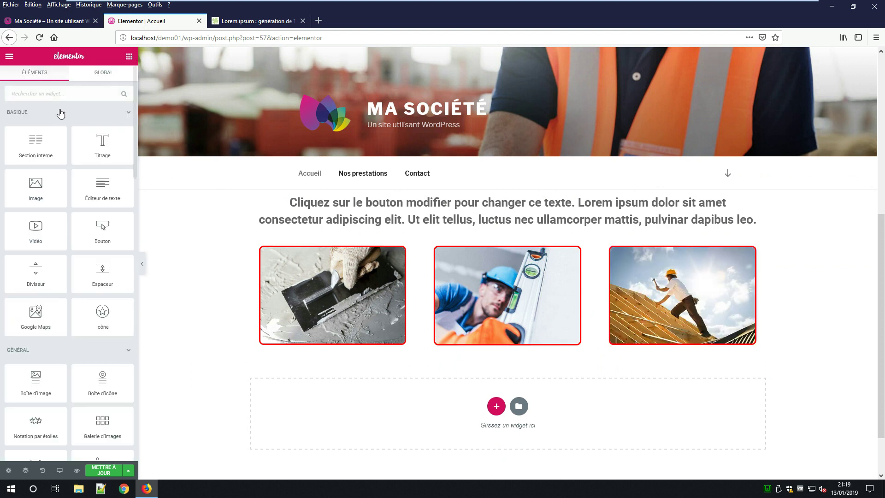
pyautogui.moveTo(102, 143); pyautogui.dragTo(341, 346)
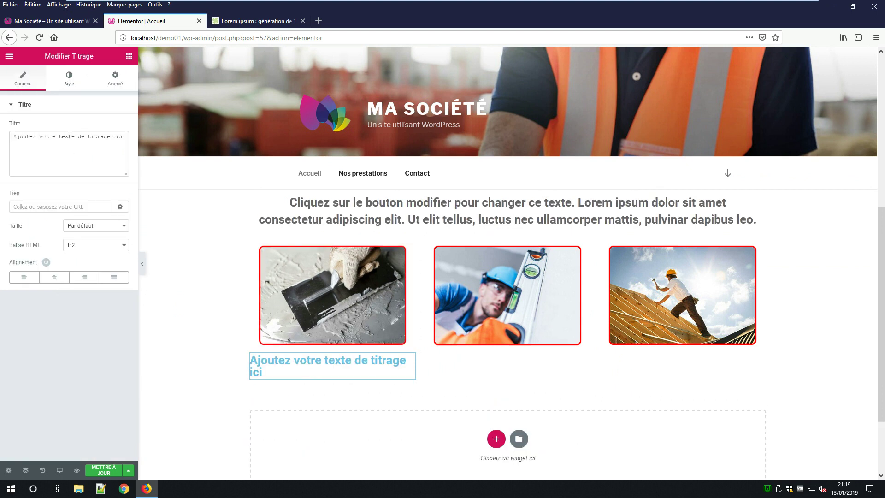
# Set the first column's heading text to "Maçonnerie" and center it
pyautogui.moveTo(124, 138); pyautogui.dragTo(1, 128)
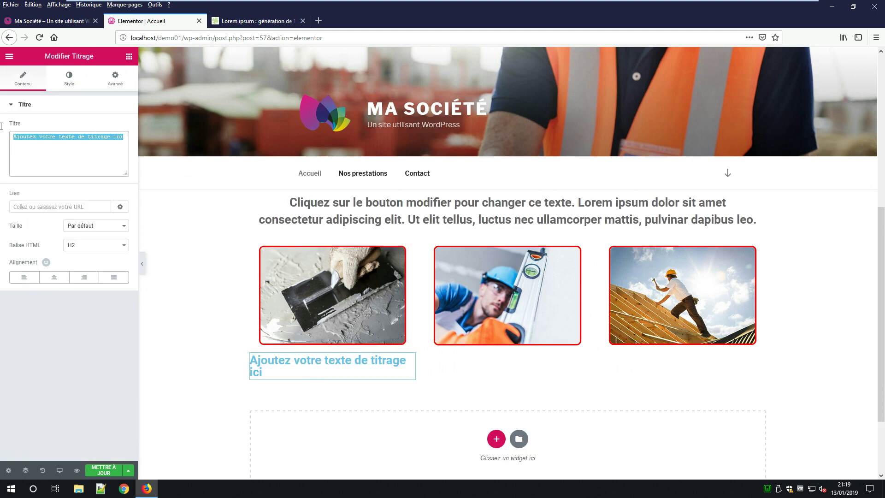
pyautogui.write('Ma')
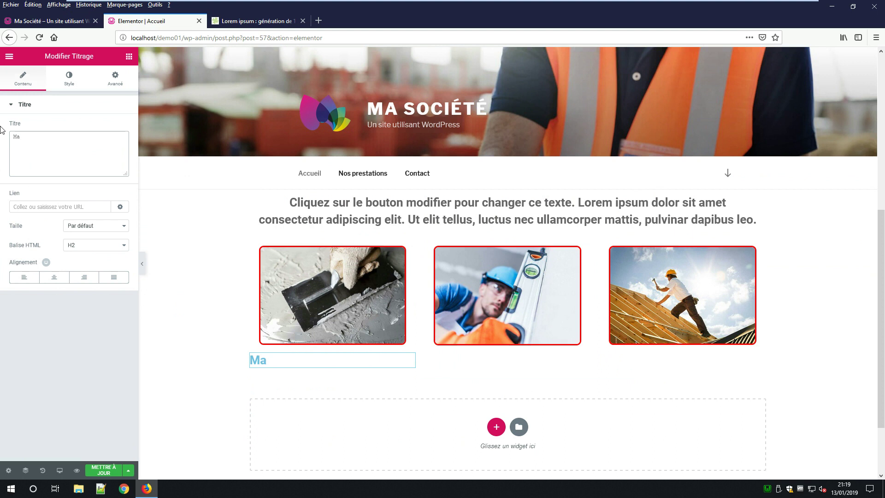
pyautogui.write('çonnerie')
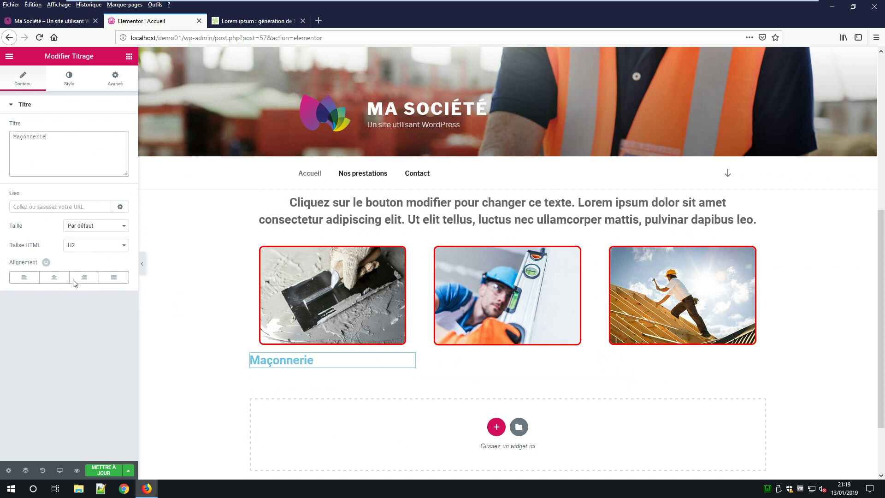
pyautogui.click(53, 276)
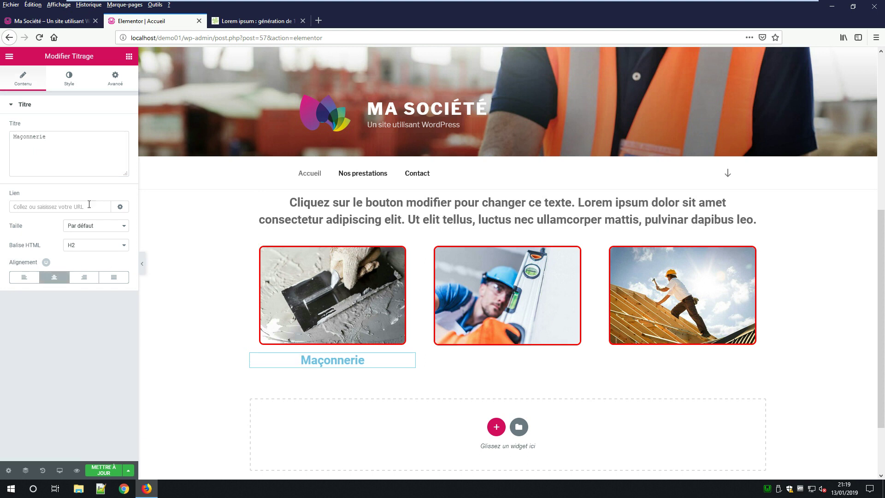
# Set the Maçonnerie heading's text colour to the grey swatch #7a7a7a
pyautogui.click(70, 77)
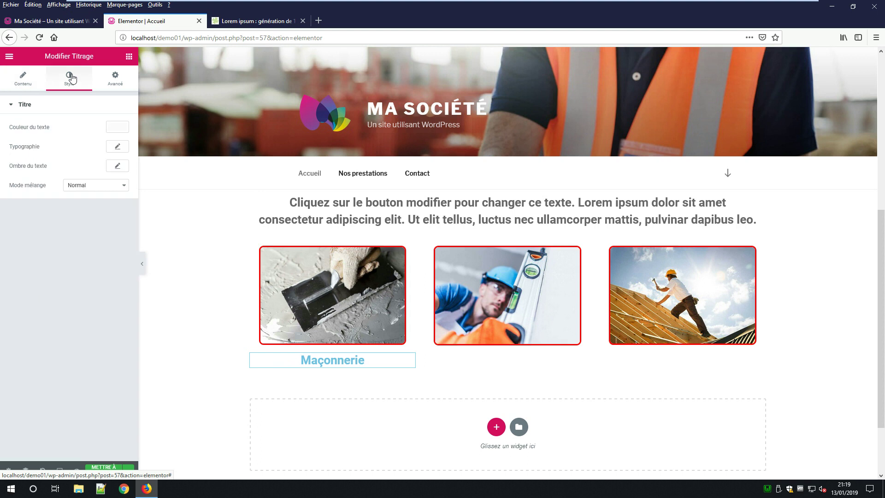
pyautogui.click(115, 128)
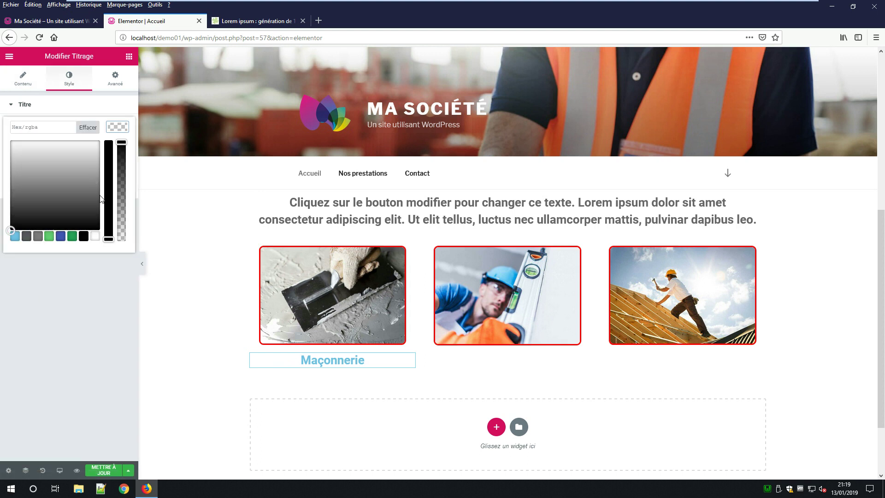
pyautogui.click(83, 236)
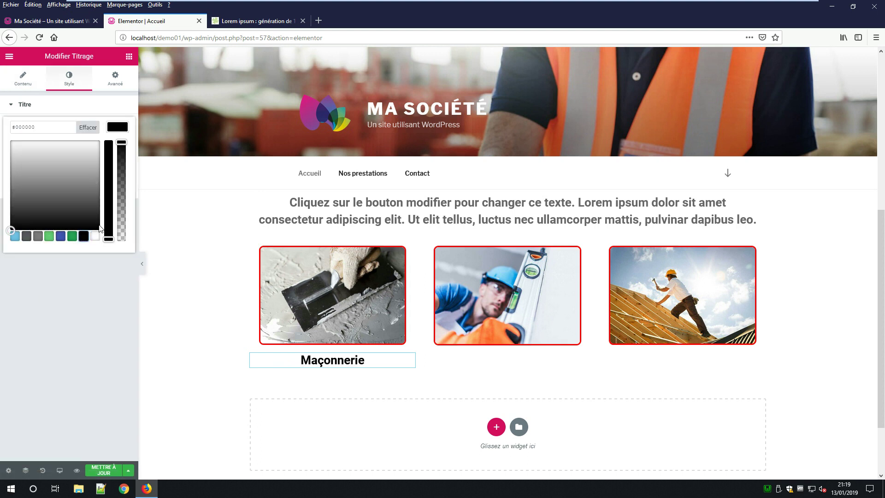
pyautogui.click(38, 236)
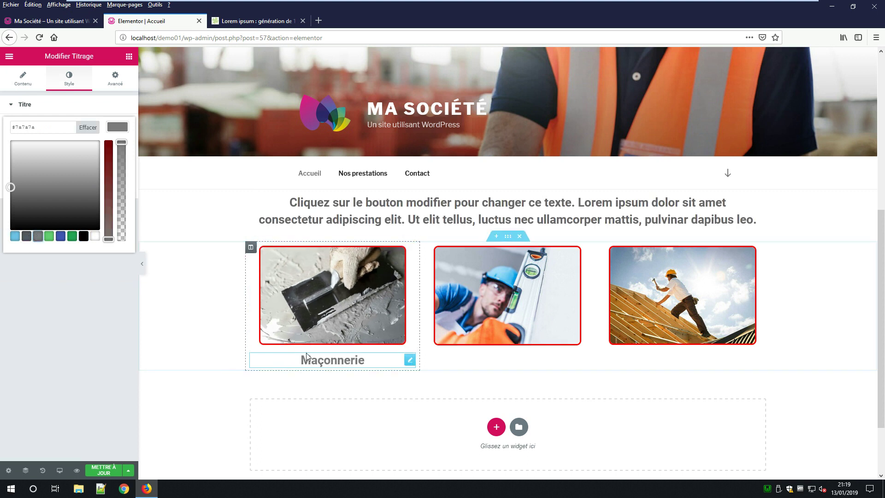
# Duplicate the Maçonnerie heading and move the copy below the middle column's image
pyautogui.rightClick(412, 365)
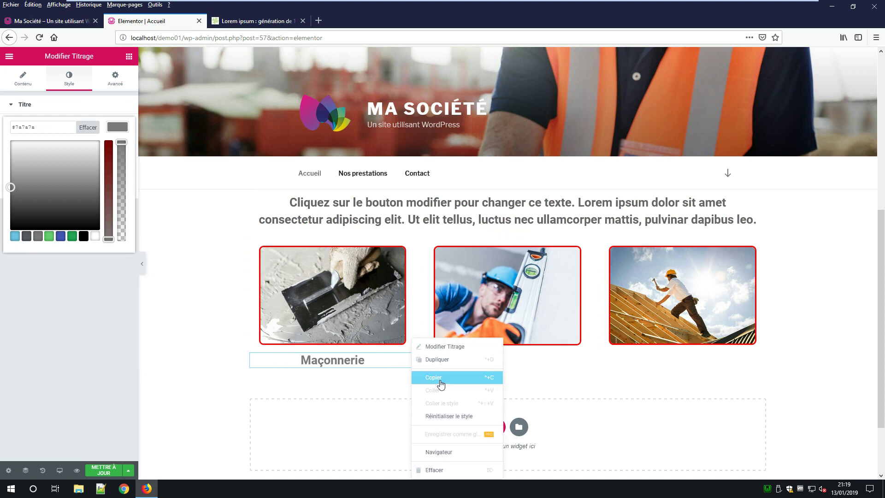
pyautogui.click(441, 360)
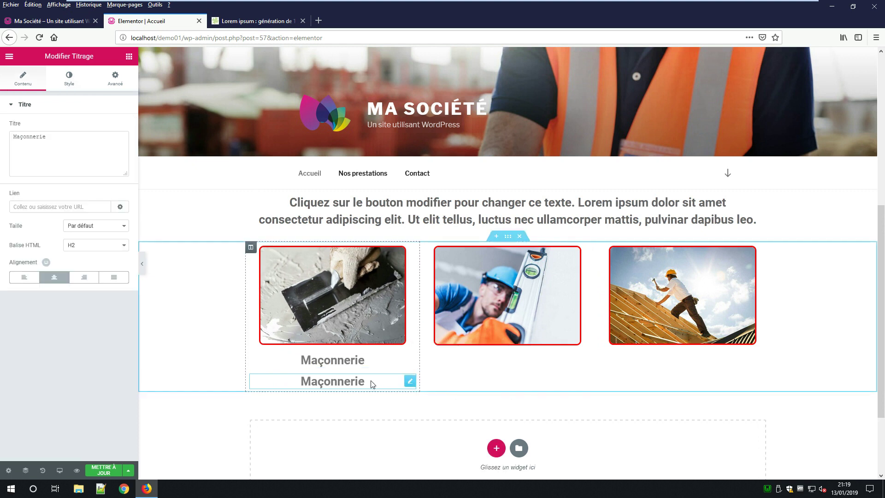
pyautogui.moveTo(409, 383); pyautogui.dragTo(520, 348)
pyautogui.moveTo(520, 344); pyautogui.dragTo(506, 356)
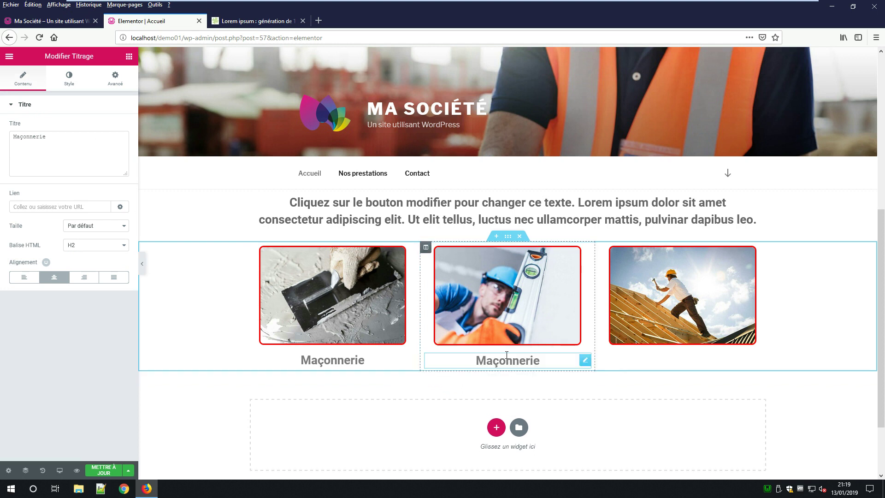
# Change the middle column's heading text to "Rénovations"
pyautogui.doubleClick(37, 137)
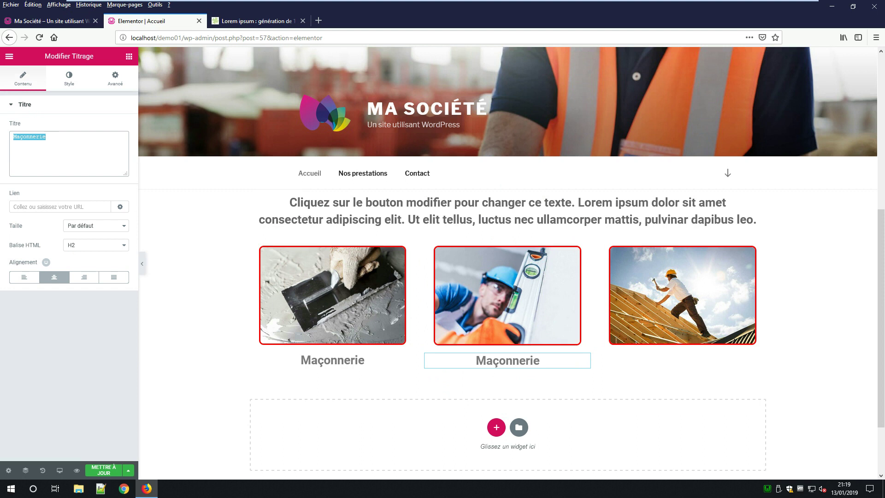
pyautogui.moveTo(65, 134); pyautogui.dragTo(1, 132)
pyautogui.click(560, 361)
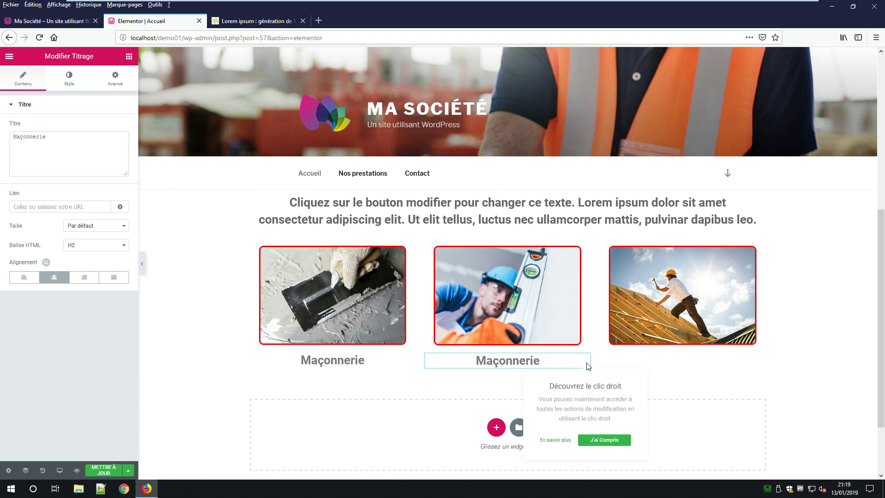
pyautogui.moveTo(60, 135); pyautogui.dragTo(1, 138)
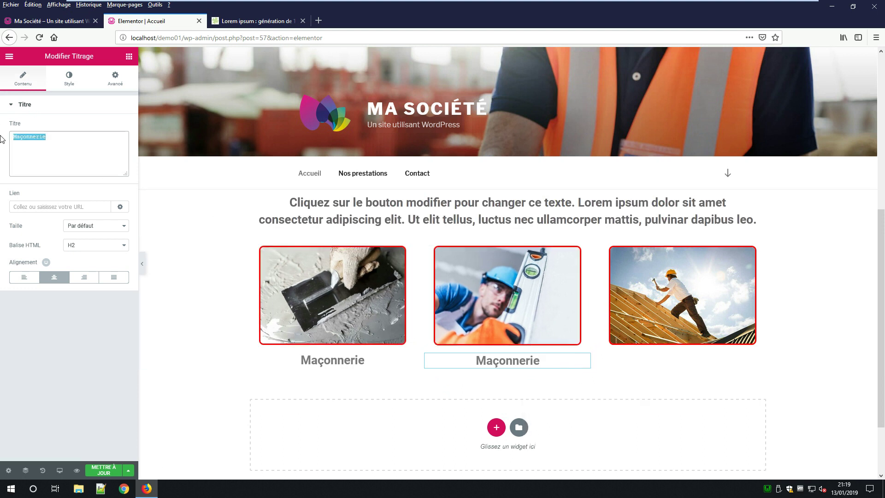
pyautogui.press('BackSpace')
pyautogui.write('Rénovations')
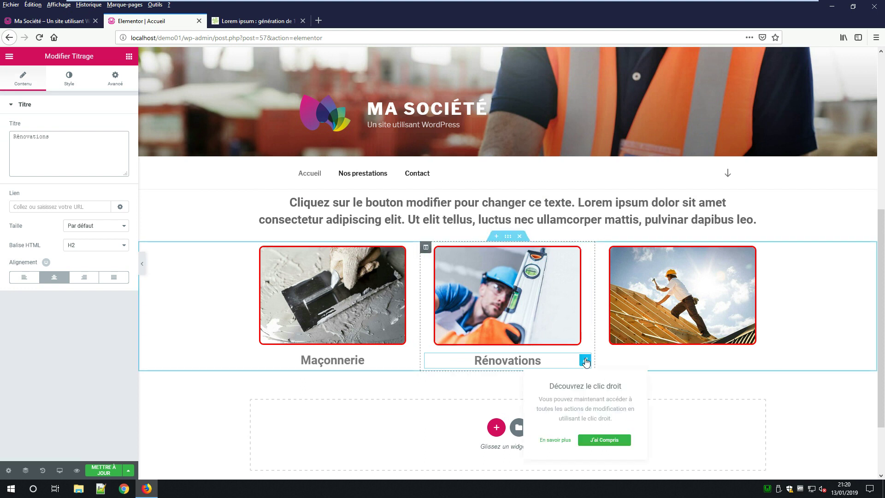
# Duplicate the Rénovations heading and place the copy below the roofer image in the third column
pyautogui.rightClick(585, 362)
pyautogui.click(613, 363)
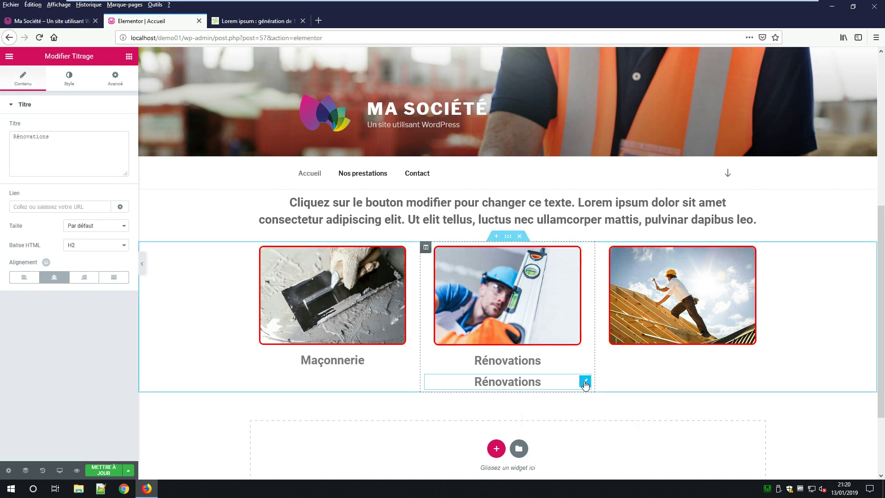
pyautogui.moveTo(585, 380); pyautogui.dragTo(661, 352)
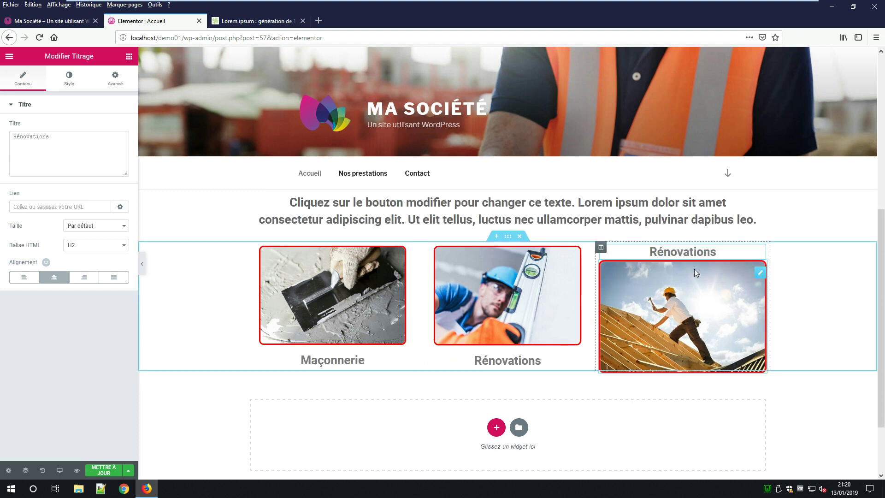
pyautogui.moveTo(750, 252); pyautogui.dragTo(741, 356)
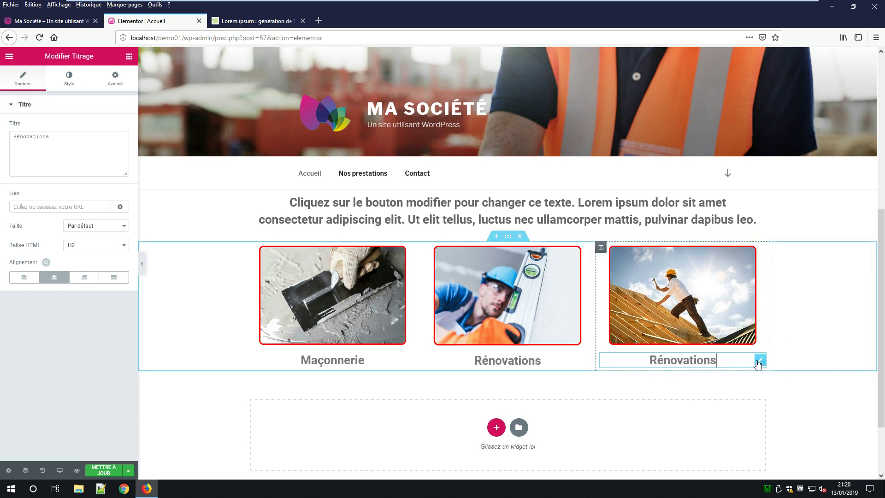
# Change the third column's heading text to "Couvertures" and update the page
pyautogui.moveTo(64, 147); pyautogui.dragTo(1, 111)
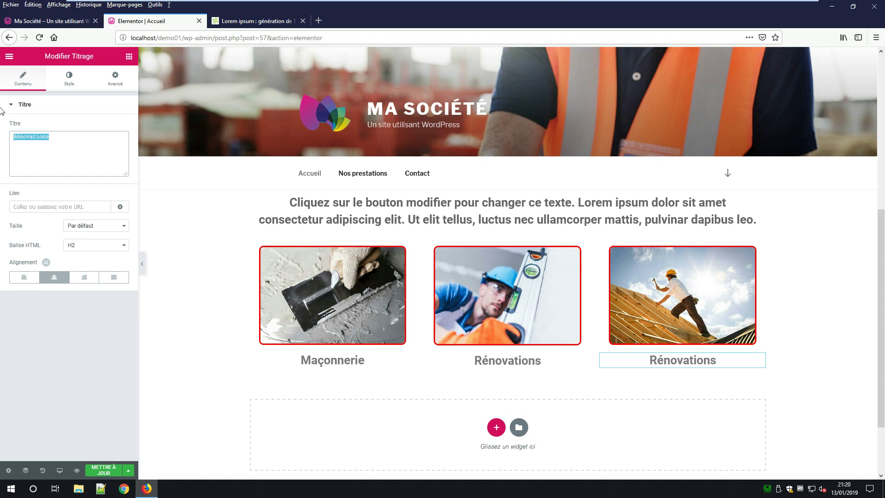
pyautogui.click(56, 137)
pyautogui.press('BackSpace')
pyautogui.press('BackSpace')
pyautogui.press('BackSpace')
pyautogui.press('BackSpace')
pyautogui.press('BackSpace')
pyautogui.press('BackSpace')
pyautogui.press('BackSpace')
pyautogui.press('BackSpace')
pyautogui.press('BackSpace')
pyautogui.press('BackSpace')
pyautogui.press('BackSpace')
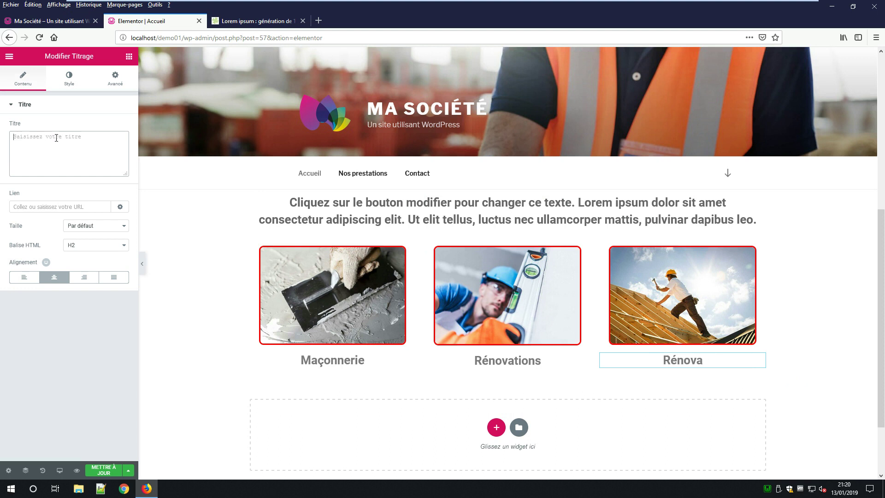
pyautogui.write('Couvertures')
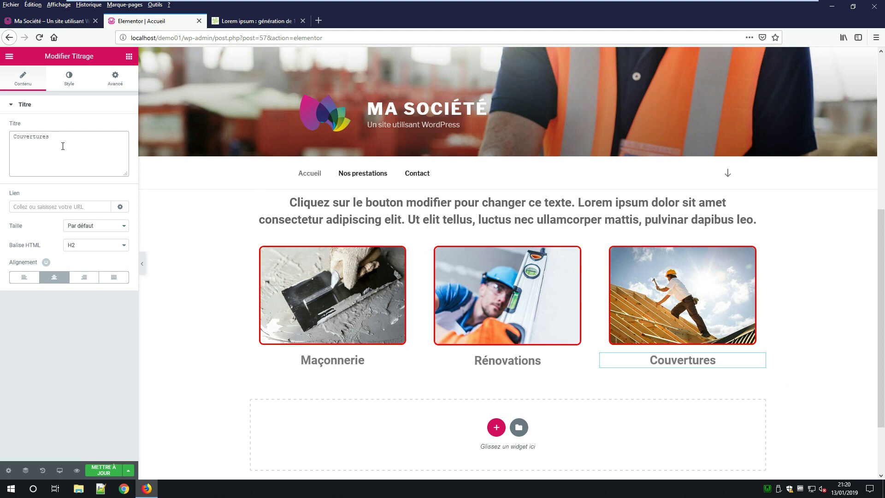
pyautogui.click(105, 469)
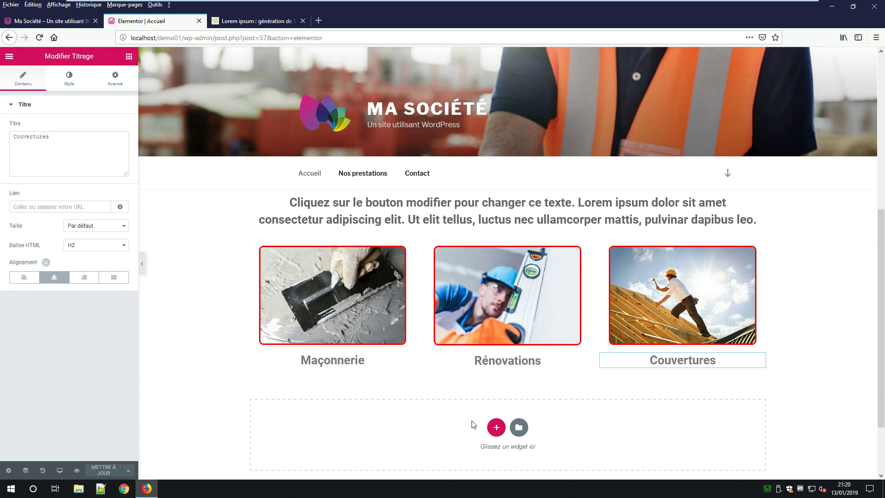
# Add a single-column section below the three image columns and place a Diviseur widget in it
pyautogui.click(497, 428)
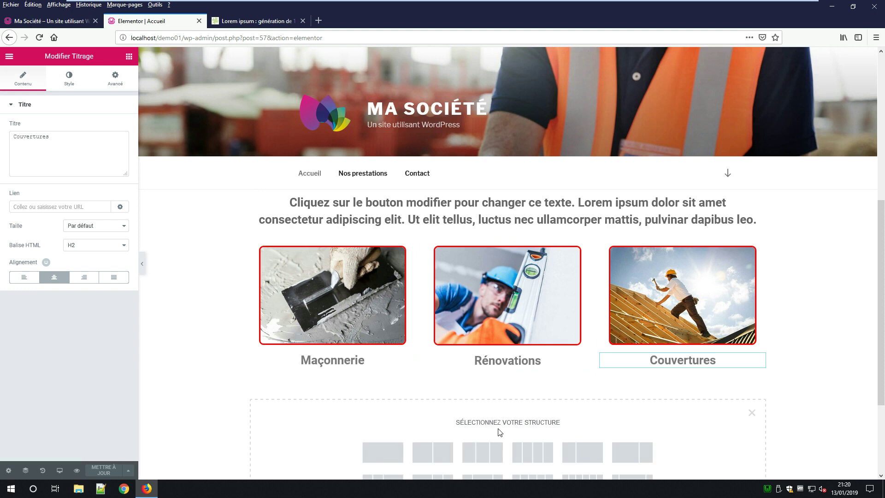
pyautogui.click(403, 452)
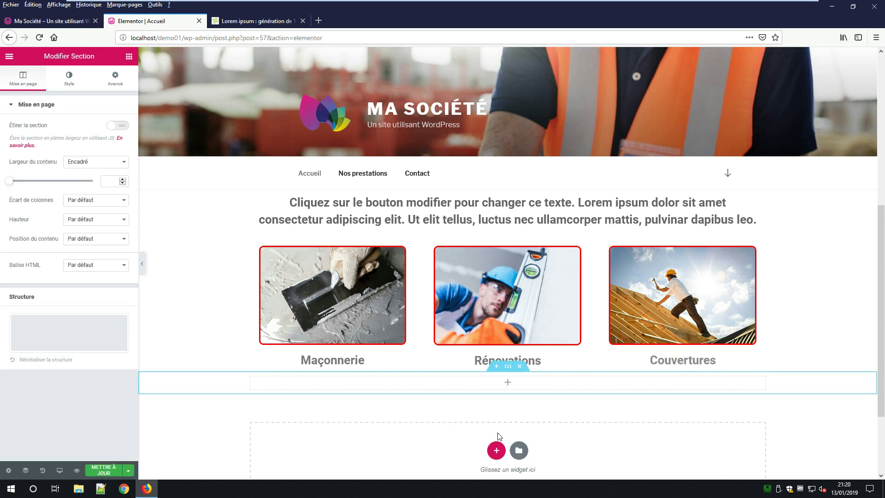
pyautogui.click(129, 57)
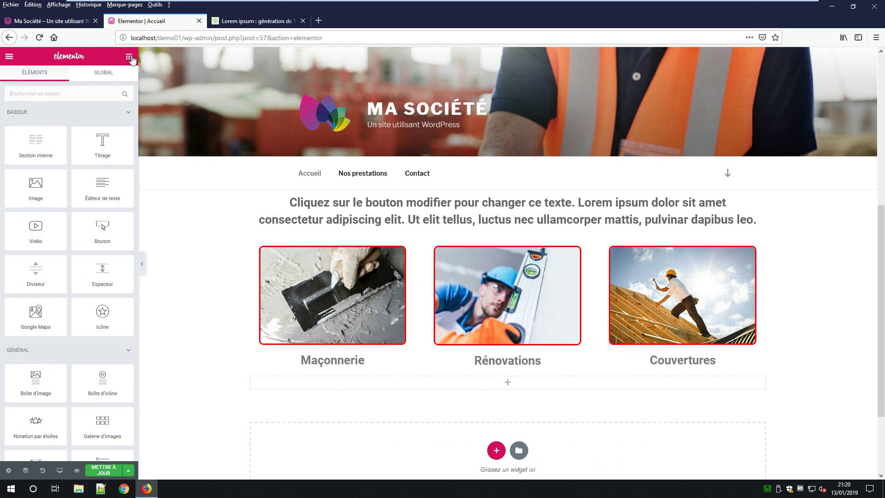
pyautogui.moveTo(41, 272); pyautogui.dragTo(526, 384)
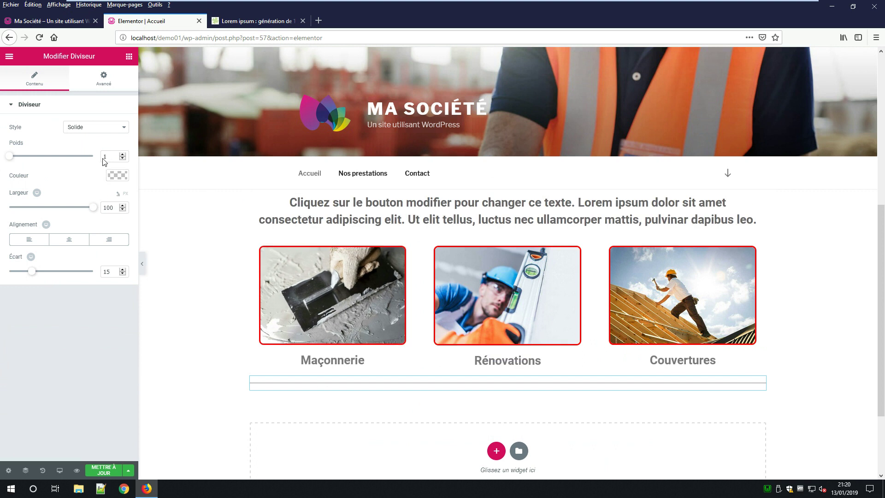
# Set the divider's weight to 4, its alignment to centred and its style to Pointillés
pyautogui.click(122, 155)
pyautogui.click(123, 154)
pyautogui.click(122, 155)
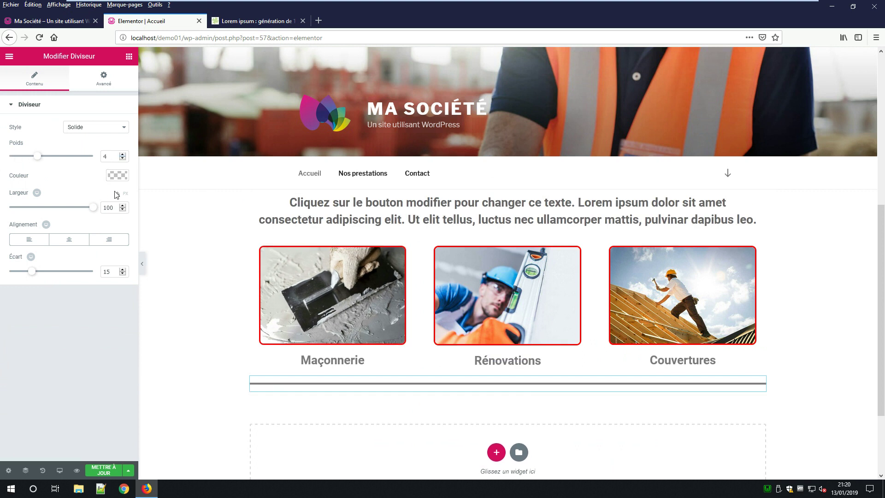
pyautogui.click(72, 241)
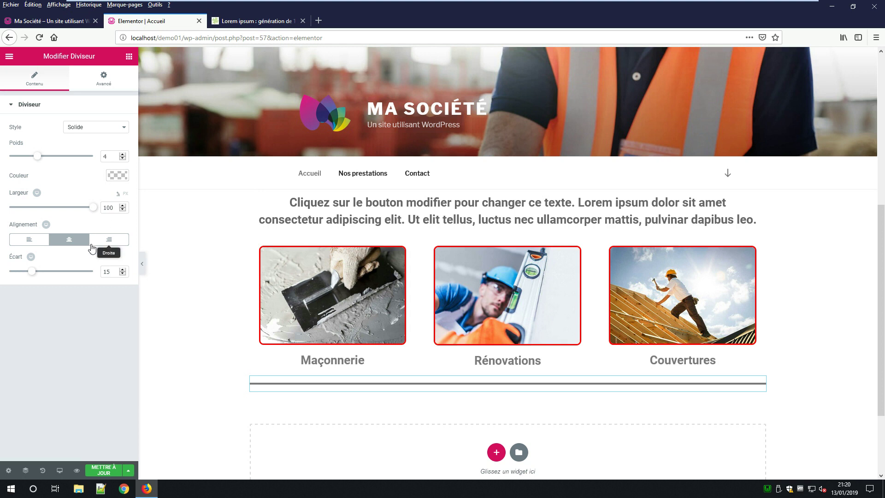
pyautogui.click(79, 129)
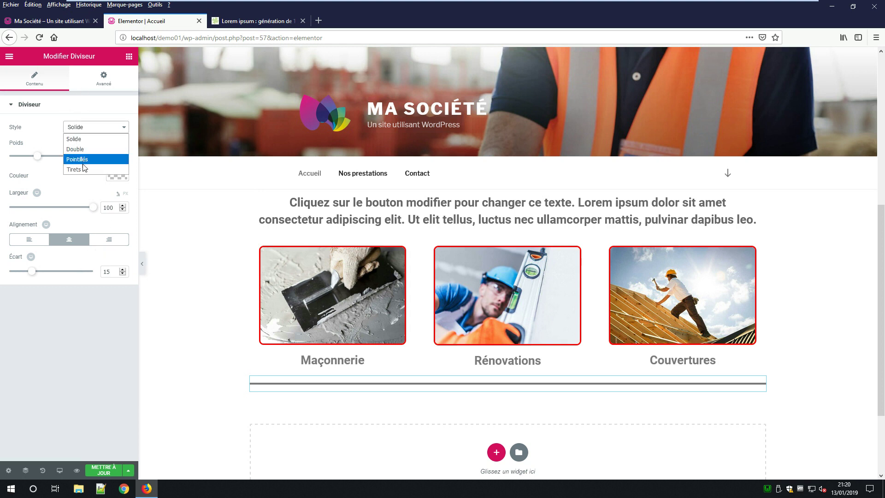
pyautogui.click(76, 159)
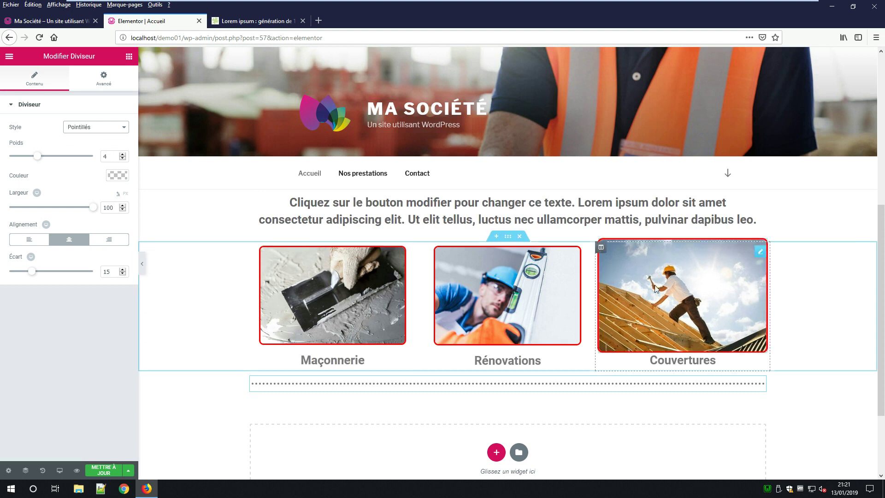
# Add another single-column section below the dotted divider and place a Titrage widget in it
pyautogui.scroll(-4, 507, 313)
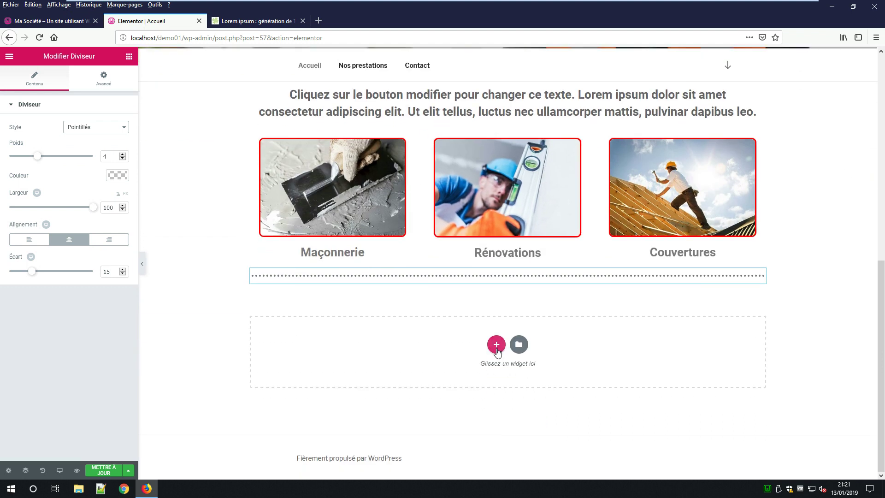
pyautogui.click(496, 346)
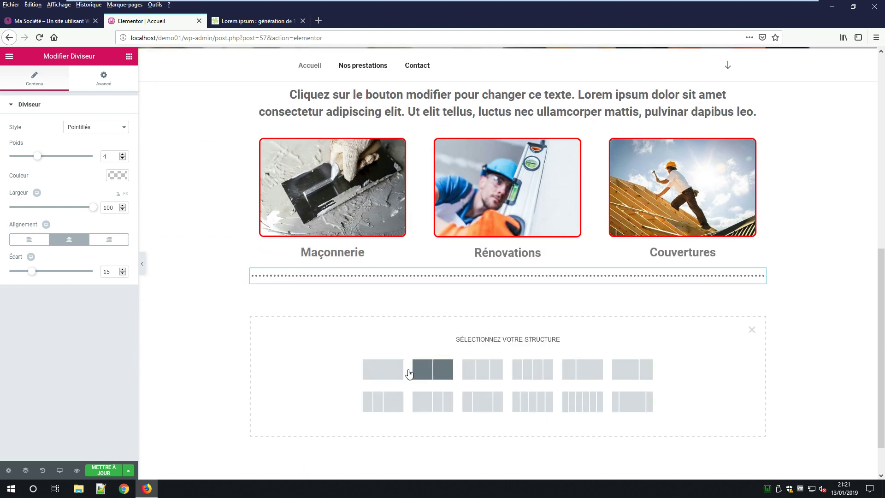
pyautogui.click(389, 372)
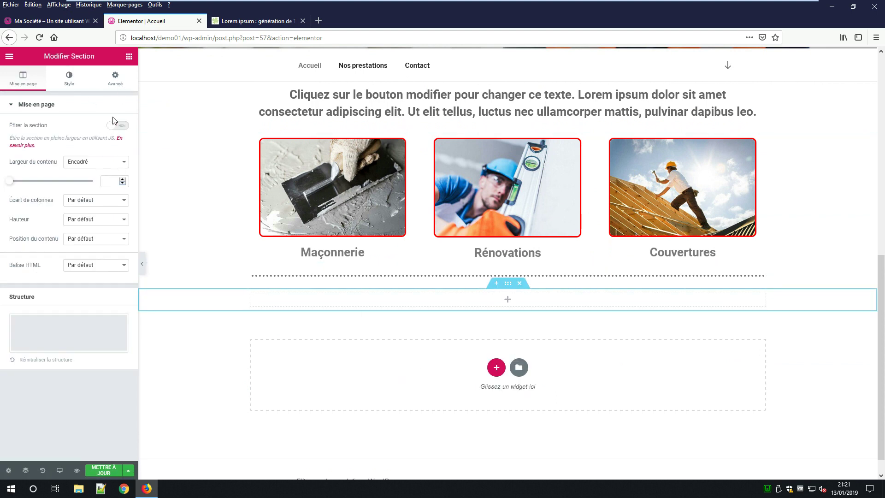
pyautogui.click(130, 60)
pyautogui.moveTo(102, 141); pyautogui.dragTo(521, 296)
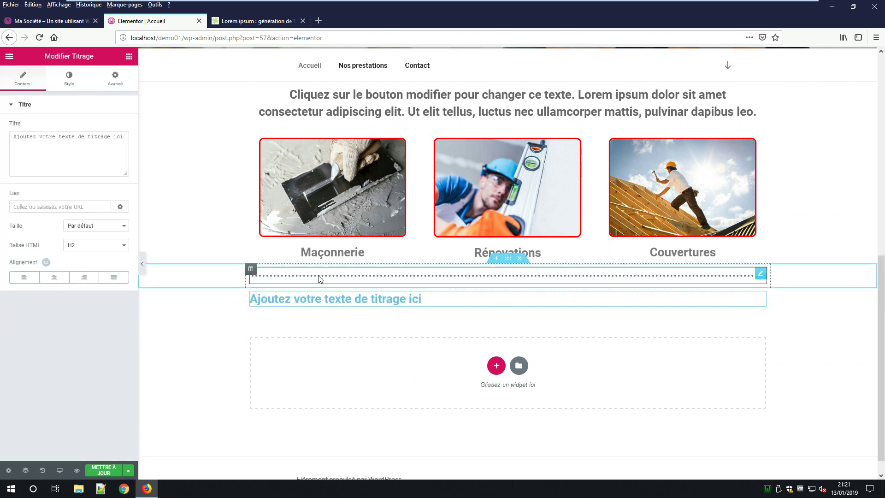
# Replace the new heading's placeholder text with "Notre mission"
pyautogui.click(106, 140)
pyautogui.moveTo(125, 135); pyautogui.dragTo(1, 129)
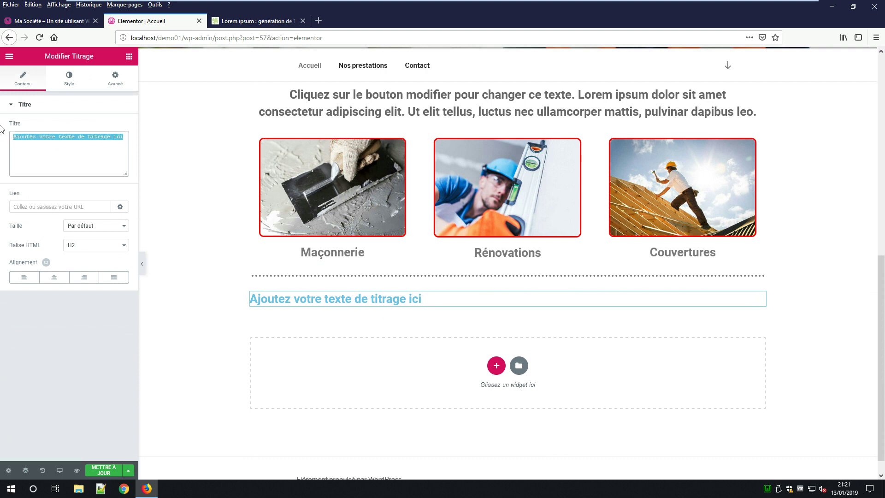
pyautogui.click(61, 137)
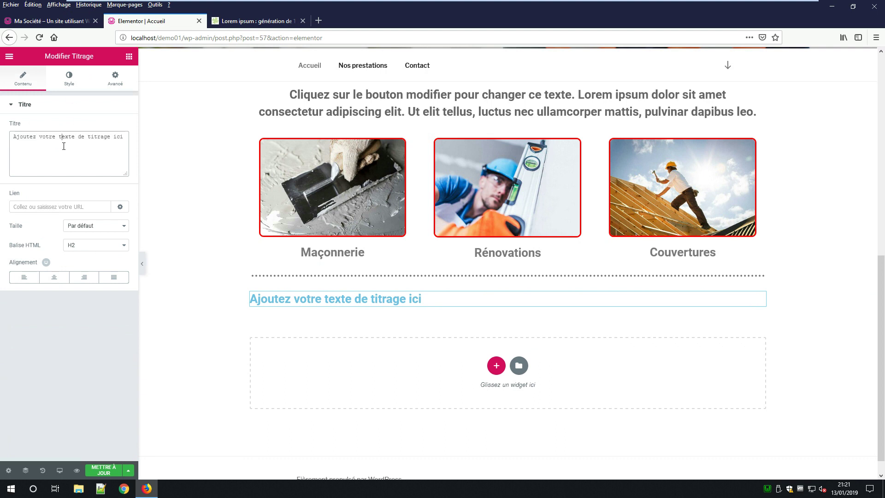
pyautogui.write('N')
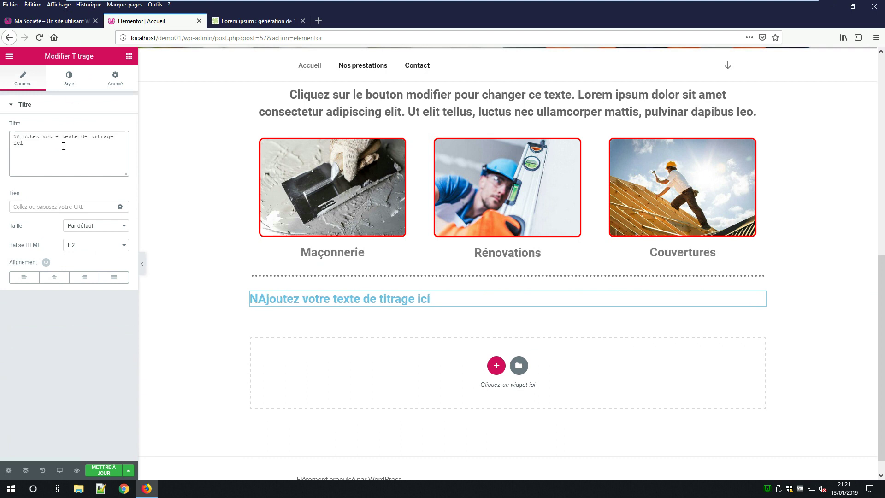
pyautogui.hotkey('ctrl', 'a')
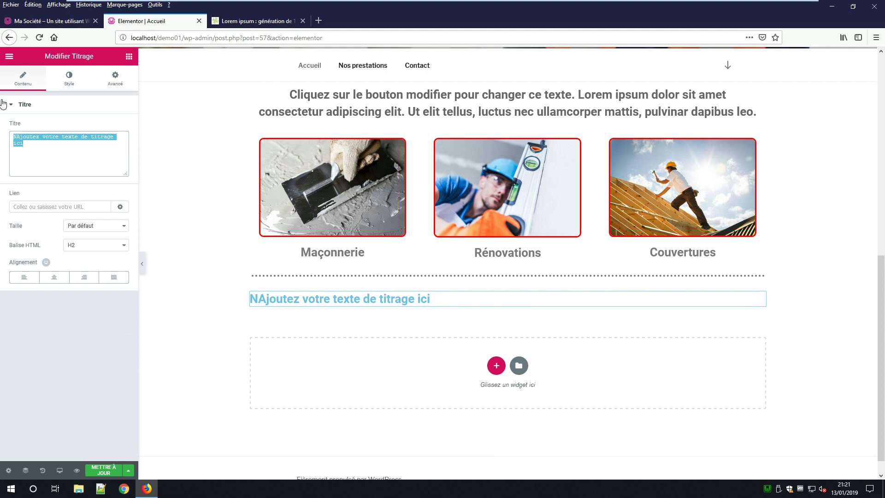
pyautogui.press('BackSpace')
pyautogui.write('Notre')
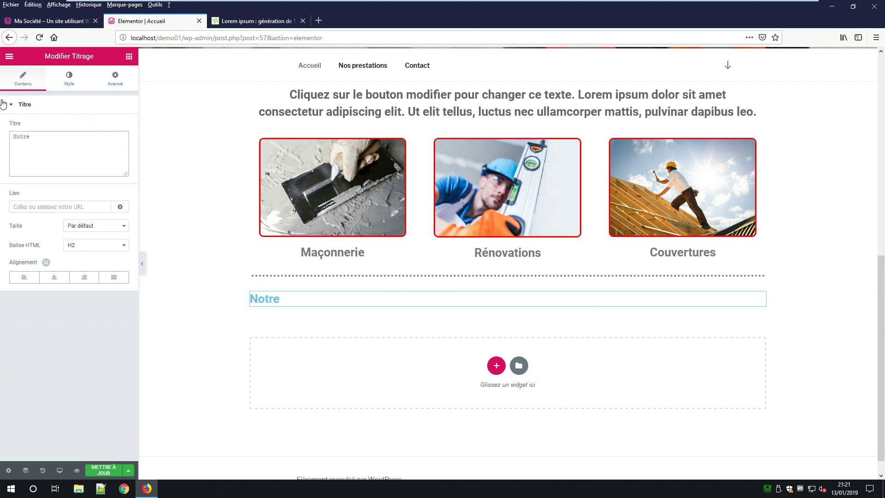
pyautogui.write(' mission')
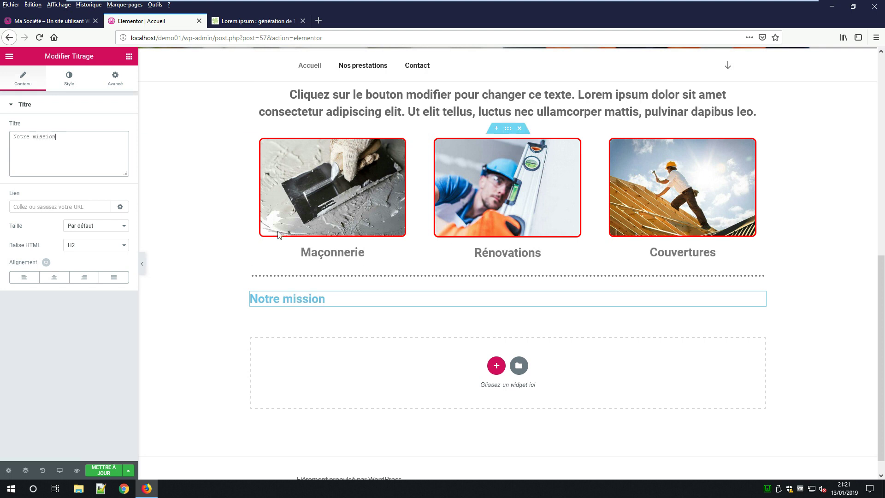
# Centre the Notre mission heading and set its text colour to grey #7a7a7a
pyautogui.click(50, 279)
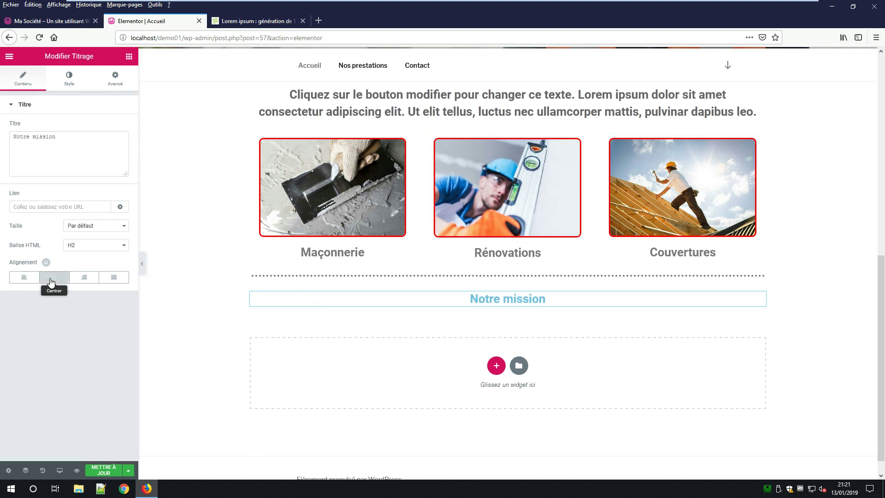
pyautogui.click(69, 78)
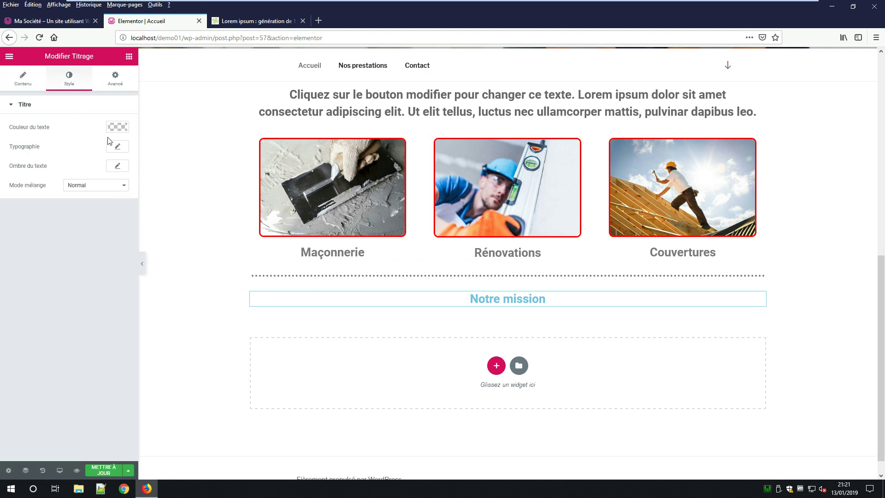
pyautogui.click(117, 127)
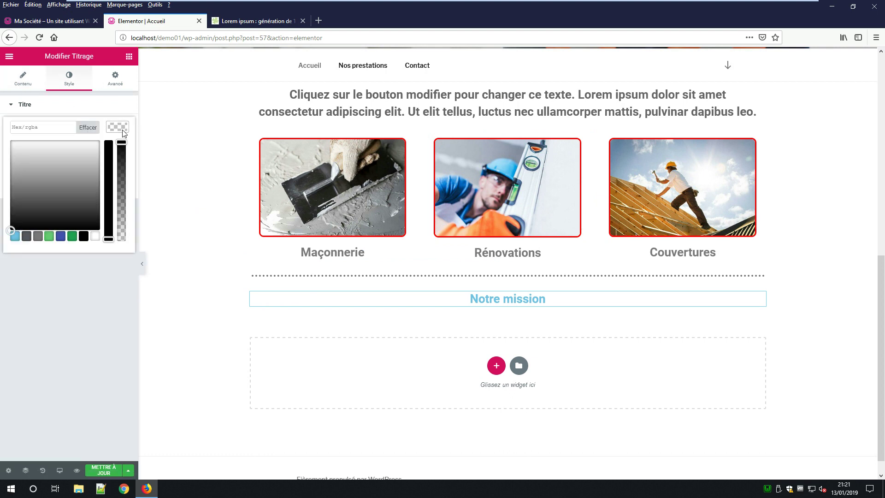
pyautogui.click(38, 236)
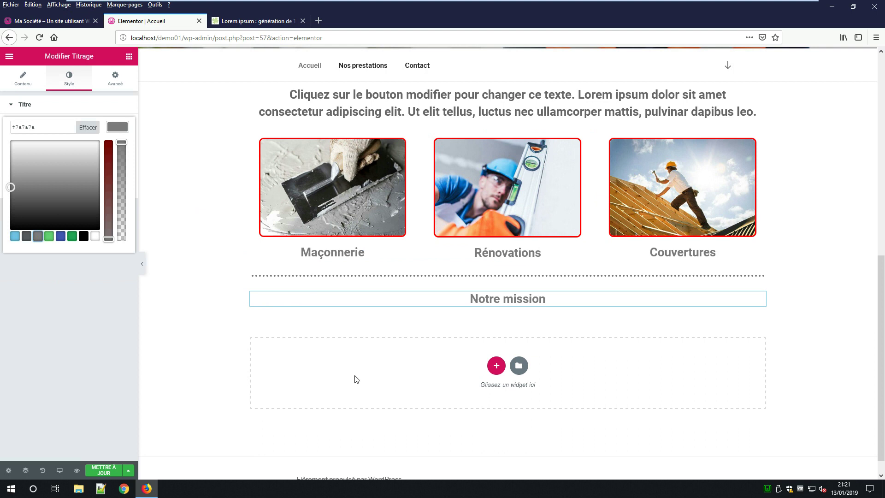
# Place an Éditeur de texte widget below the Notre mission heading and copy the generated paragraph from the open Lorem ipsum page
pyautogui.click(129, 57)
pyautogui.moveTo(99, 184); pyautogui.dragTo(529, 302)
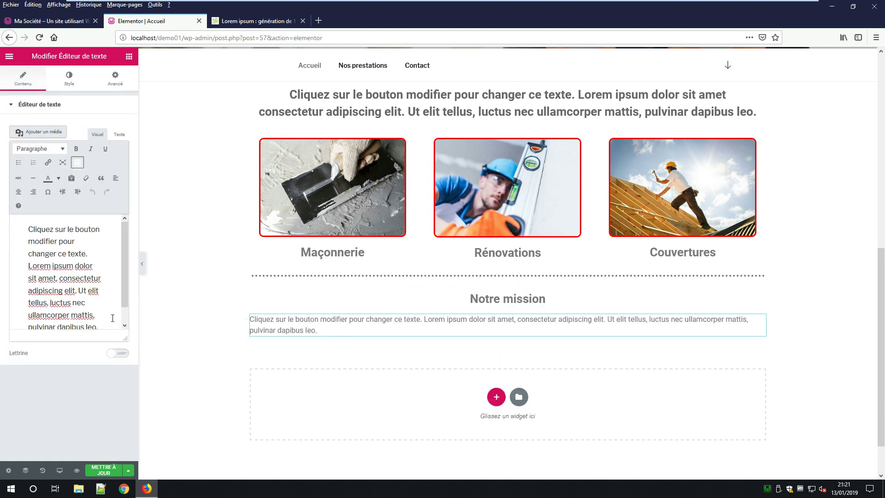
pyautogui.click(256, 21)
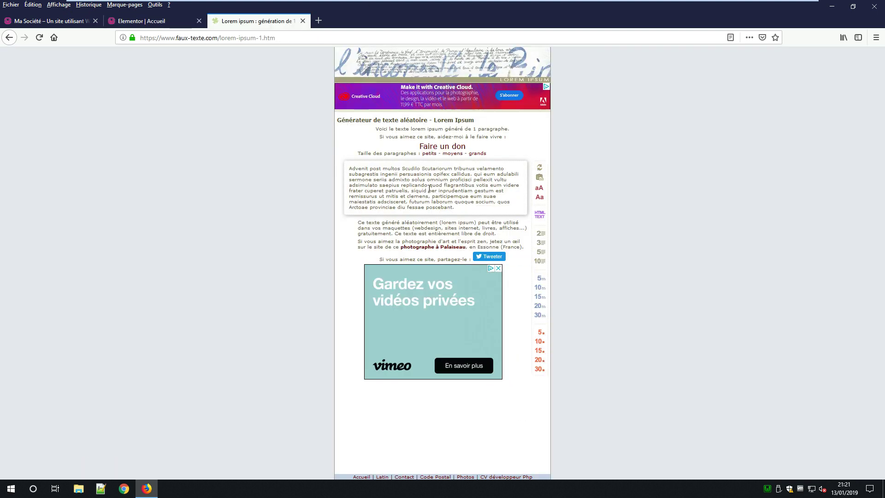
pyautogui.moveTo(454, 207); pyautogui.dragTo(298, 158)
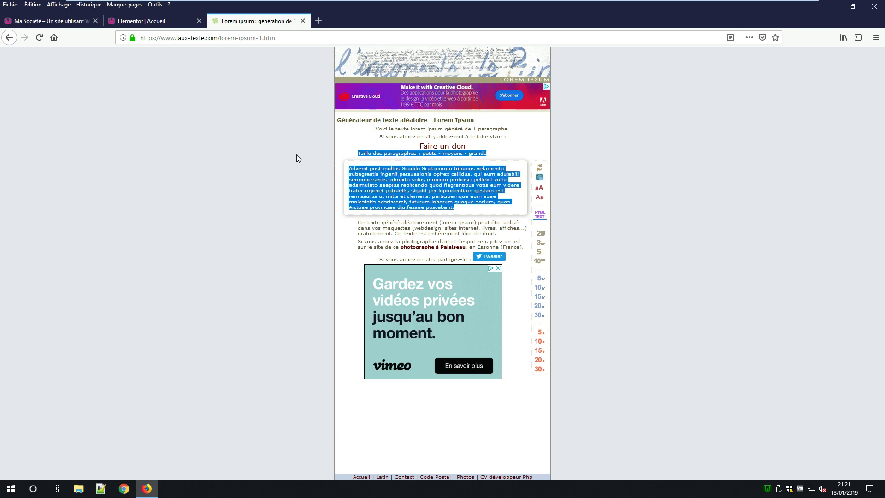
pyautogui.click(428, 184)
pyautogui.moveTo(462, 213); pyautogui.dragTo(348, 168)
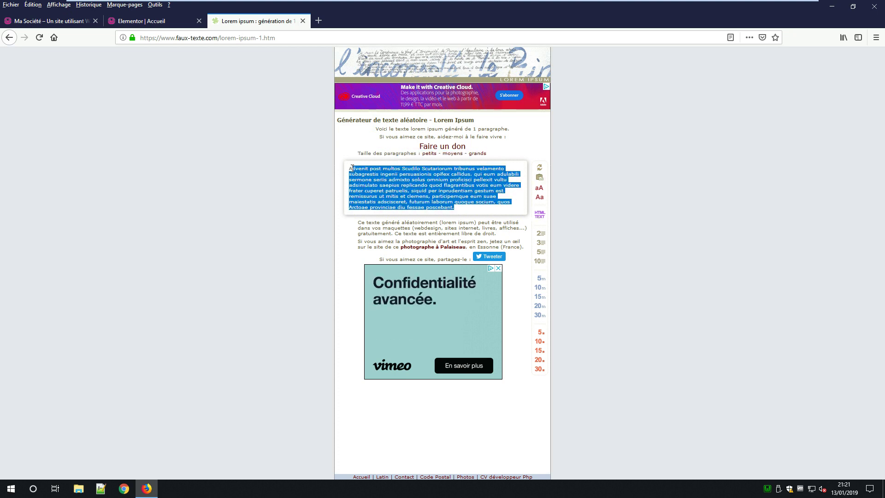
pyautogui.rightClick(388, 186)
pyautogui.click(410, 192)
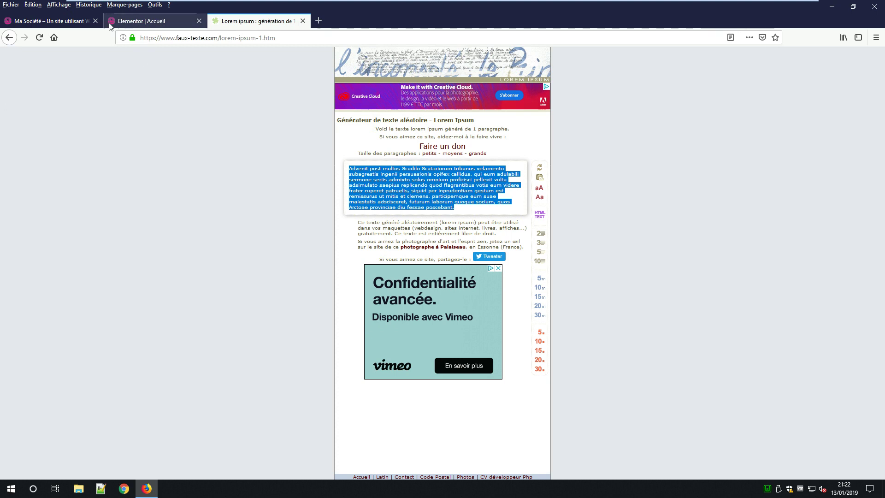
# Back in the Elementor page, replace the text widget's placeholder with the copied "Advenit post multos" paragraph and centre it
pyautogui.click(113, 23)
pyautogui.click(117, 136)
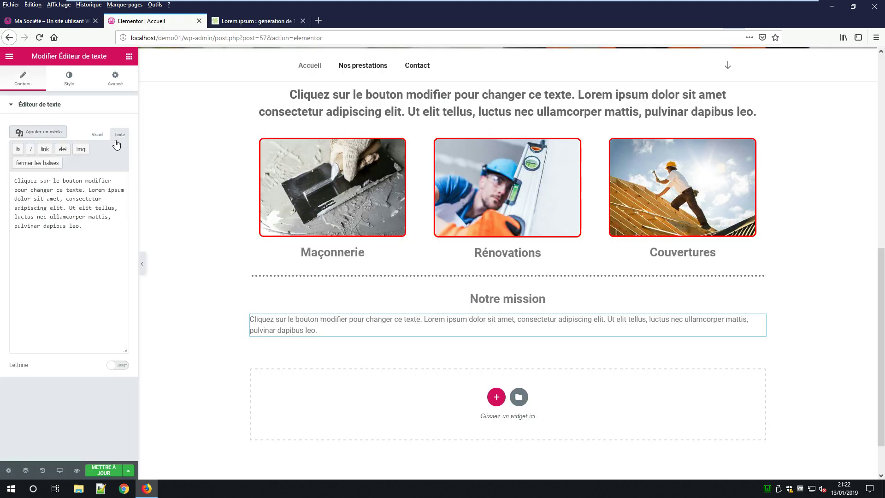
pyautogui.moveTo(102, 229); pyautogui.dragTo(1, 174)
pyautogui.write('Advenit post multos Scudilo Scutariorum tribunus velamento subagrestis ingenii persuasionis opifex callidus. qui eum adulabili sermone seriis admixto solus omnium proficisci pellexit vultu adsimulato saepius replicando quod flagrantibus votis eum videre frater cuperet patruelis, siquid per inprudentiam gestum est remissurus ut mitis et clemens, participemque eum suae maiestatis adscisceret, futurum laborum quoque socium, quos Arctoae provinciae diu fessae poscebant.')
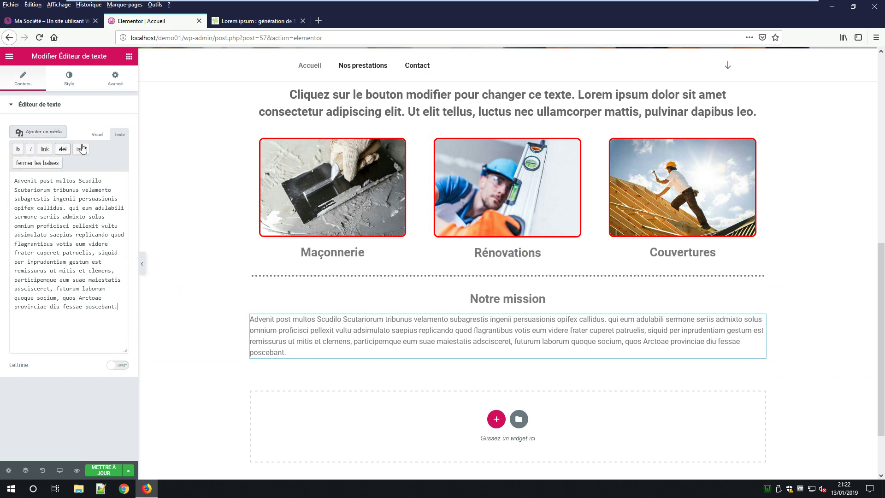
pyautogui.click(98, 134)
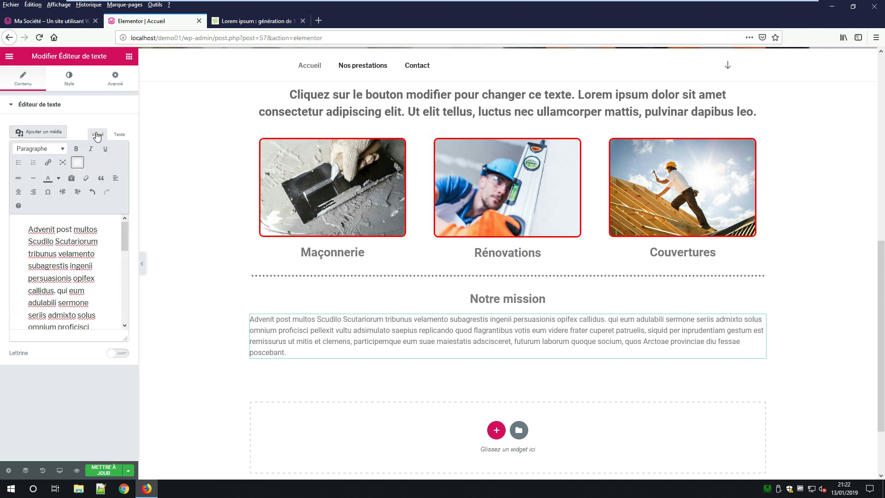
pyautogui.click(18, 191)
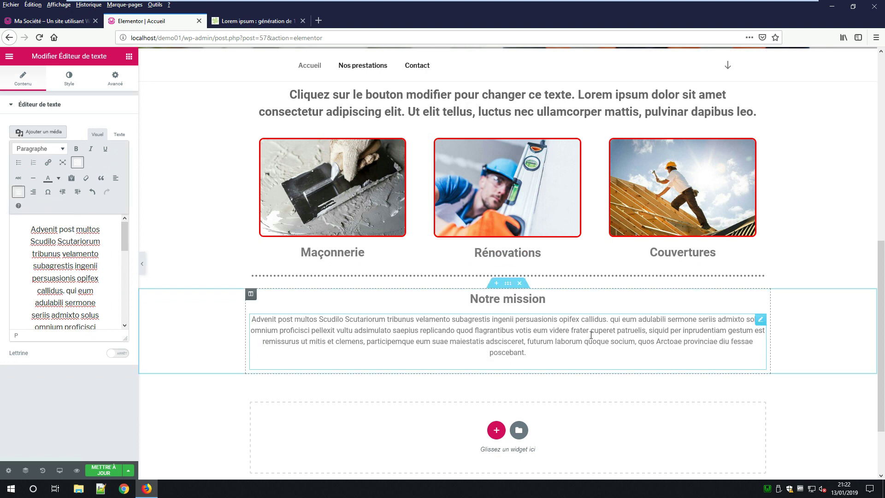
# Delete "allidus. qui eum" from the mission paragraph so that "opifex c" is followed by "adulabili"
pyautogui.click(112, 292)
pyautogui.press('BackSpace')
pyautogui.press('BackSpace')
pyautogui.press('BackSpace')
pyautogui.press('BackSpace')
pyautogui.press('BackSpace')
pyautogui.press('BackSpace')
pyautogui.press('BackSpace')
pyautogui.press('BackSpace')
pyautogui.press('BackSpace')
pyautogui.press('BackSpace')
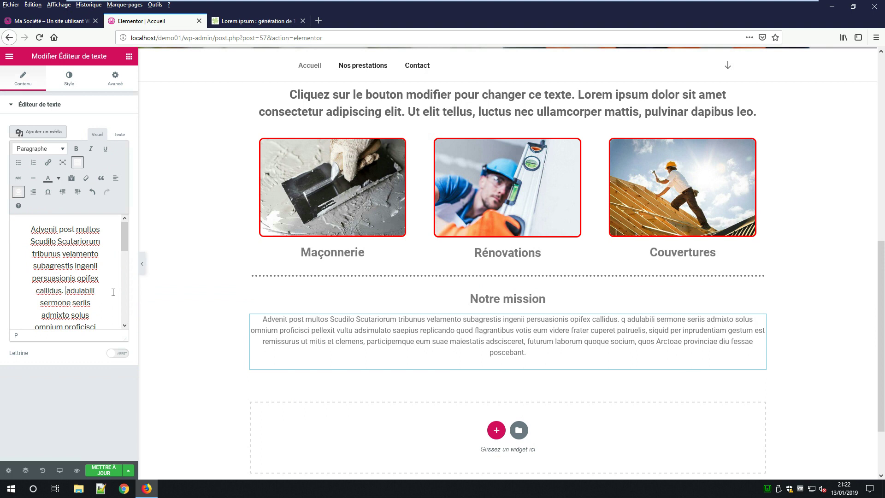
pyautogui.press('BackSpace')
pyautogui.press('BackSpace')
pyautogui.press('BackSpace')
pyautogui.press('BackSpace')
pyautogui.press('BackSpace')
pyautogui.press('BackSpace')
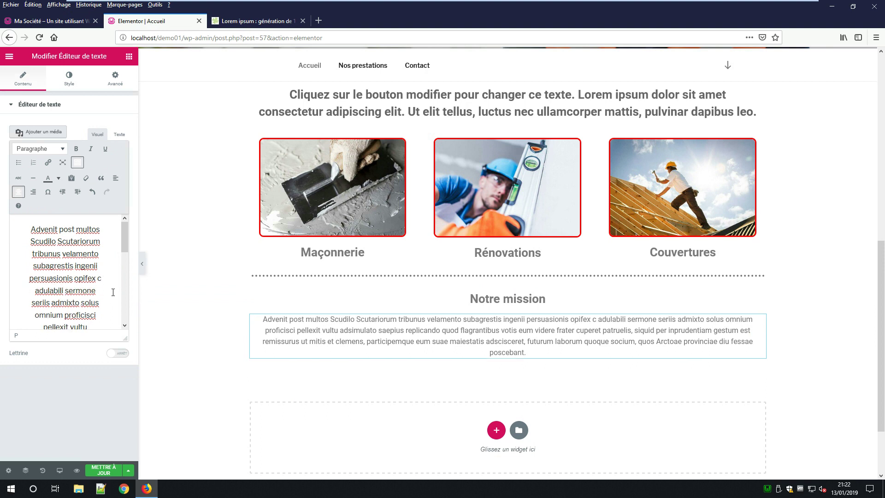
# Shorten the last word of the mission paragraph so the text ends with "po." and update the page
pyautogui.scroll(-6, 91, 321)
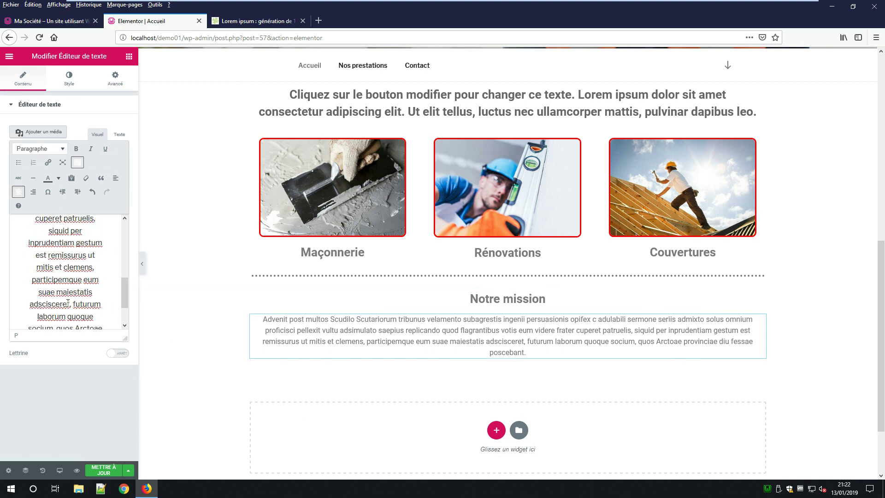
pyautogui.moveTo(84, 312); pyautogui.dragTo(154, 326)
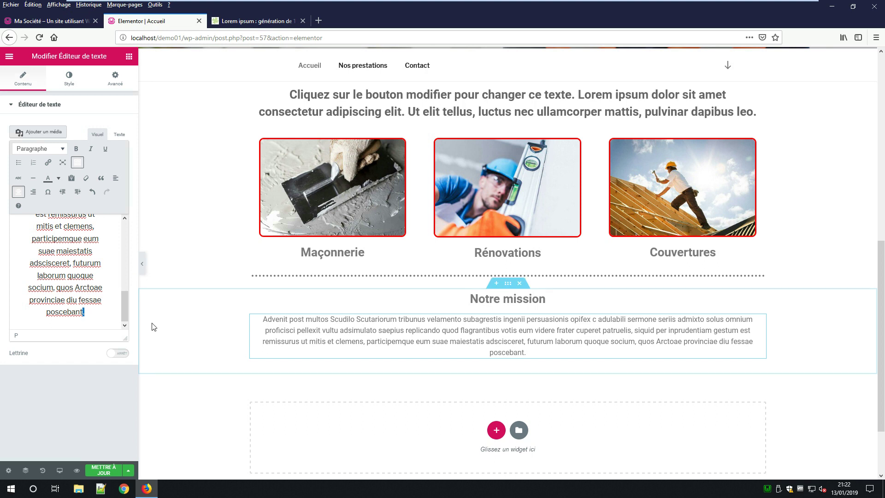
pyautogui.press('BackSpace')
pyautogui.press('BackSpace')
pyautogui.press('BackSpace')
pyautogui.press('BackSpace')
pyautogui.press('BackSpace')
pyautogui.press('BackSpace')
pyautogui.press('BackSpace')
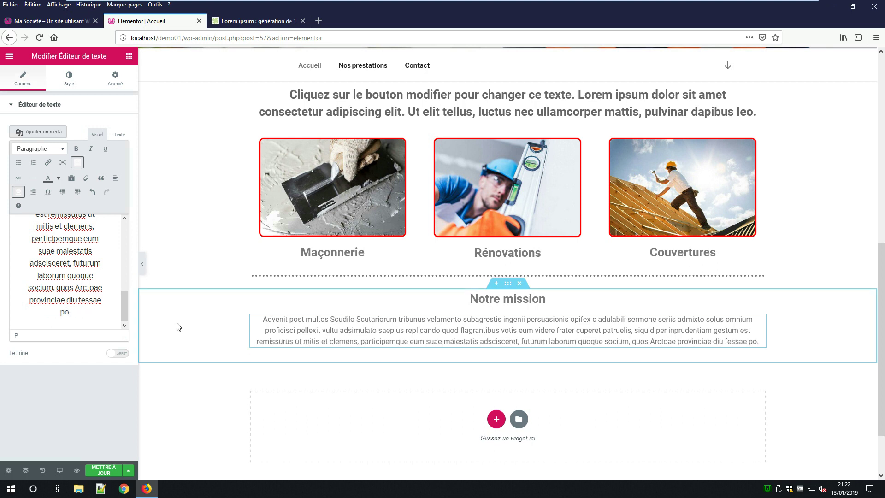
pyautogui.click(106, 470)
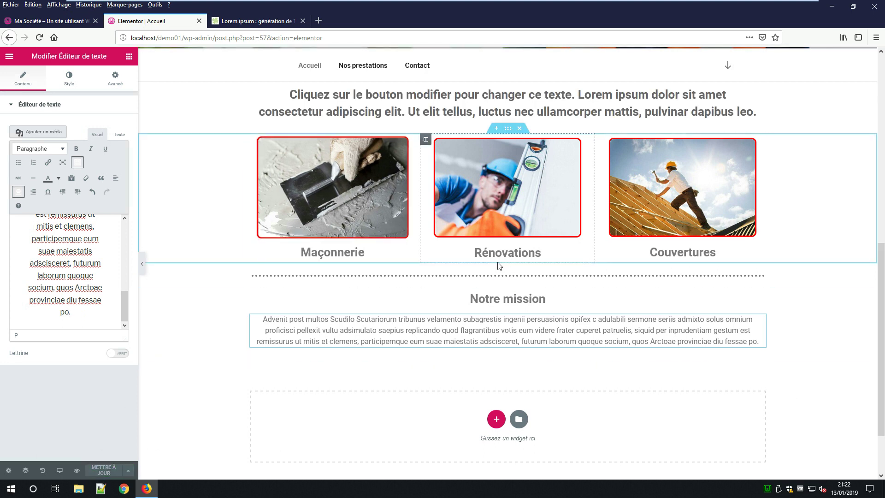
# Add a single-column section below the Notre mission text and enable stretching it to full width
pyautogui.scroll(-3, 498, 266)
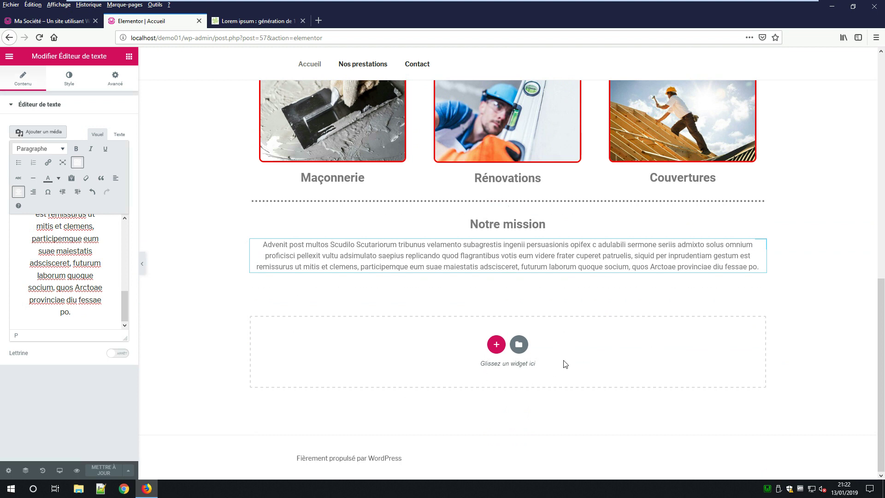
pyautogui.click(496, 344)
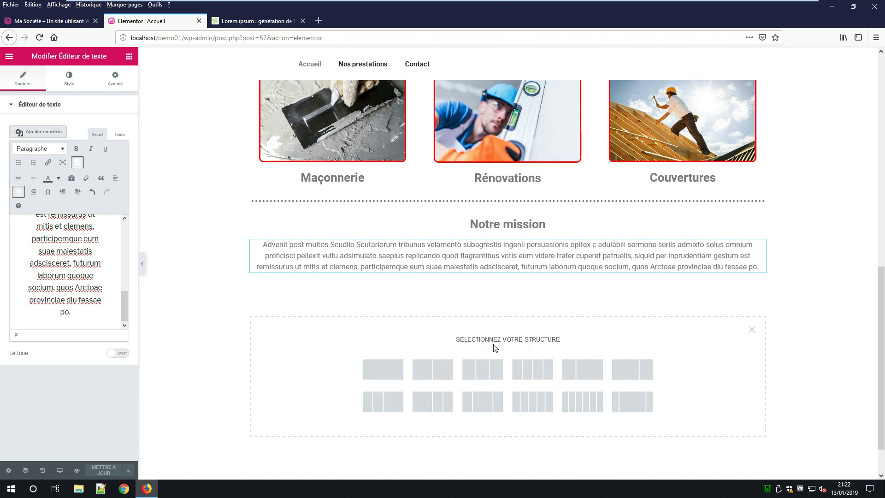
pyautogui.click(374, 371)
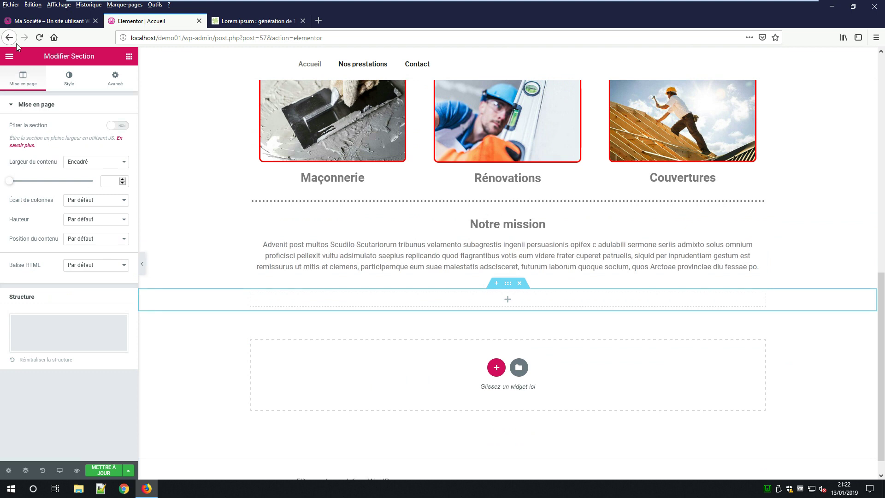
pyautogui.click(121, 127)
# Give the new section a classic background using the brick wall image Mure.jpg from the media library
pyautogui.click(69, 80)
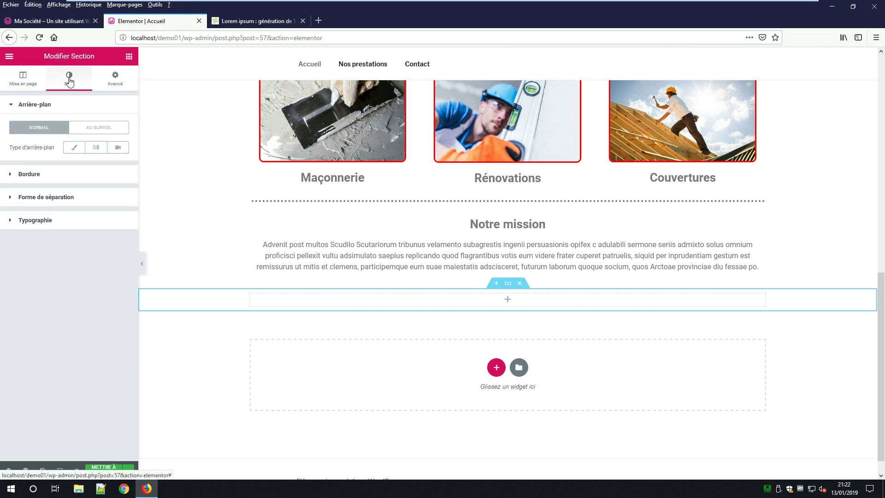
pyautogui.click(73, 148)
pyautogui.click(83, 228)
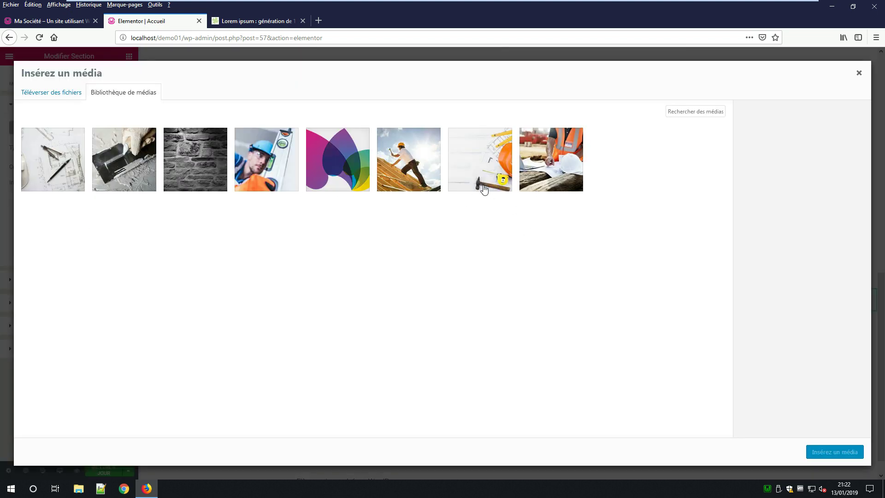
pyautogui.click(207, 167)
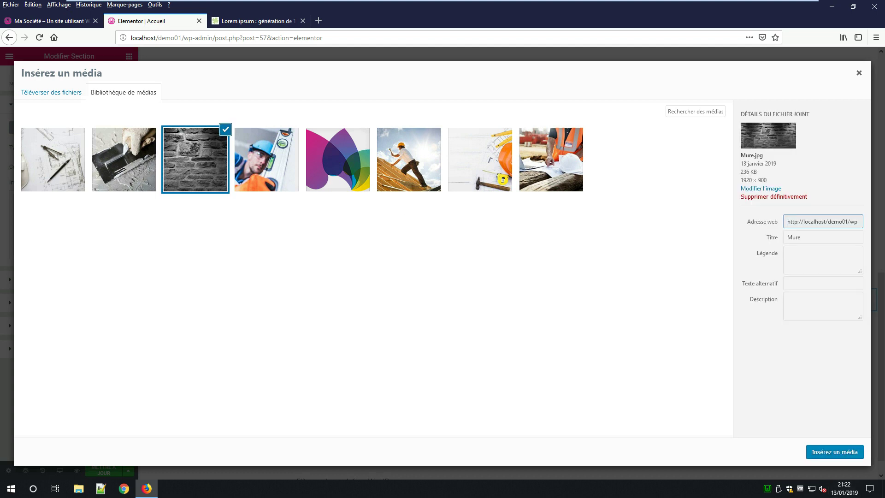
pyautogui.click(821, 456)
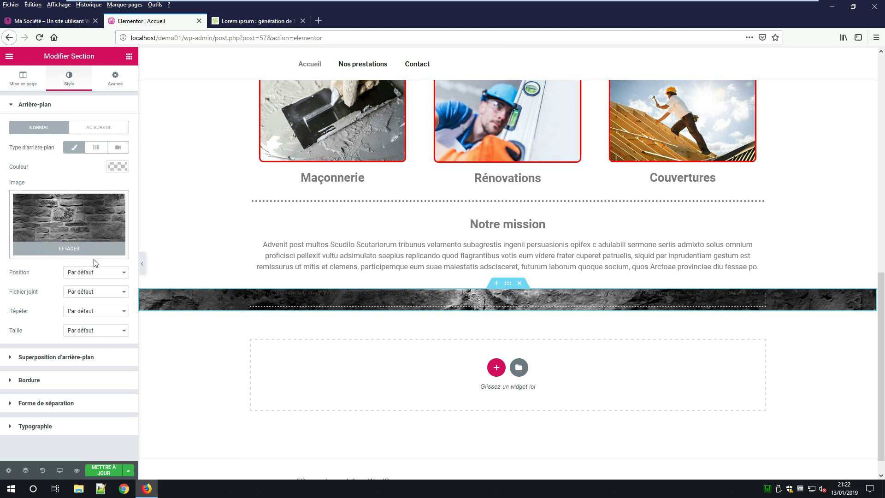
# Set the section's background image position to Centre centré and its attachment (Fichier joint) to Fixe, and check the scrolling effect
pyautogui.click(90, 274)
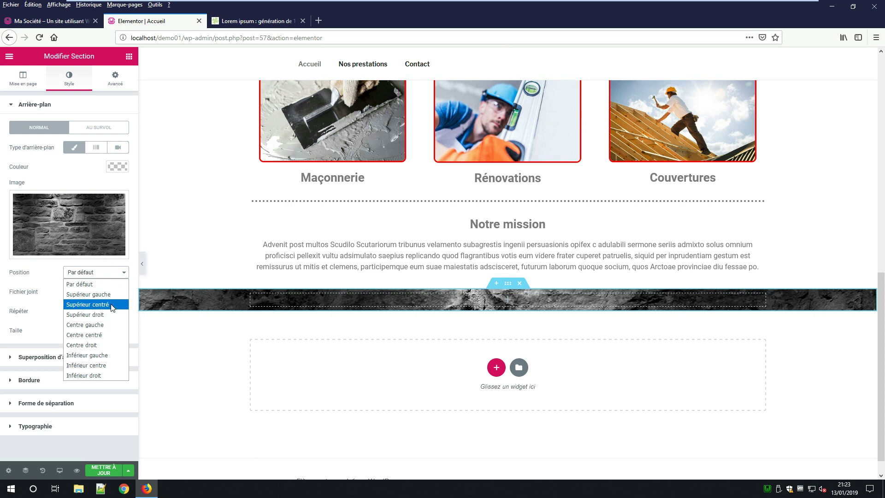
pyautogui.click(103, 335)
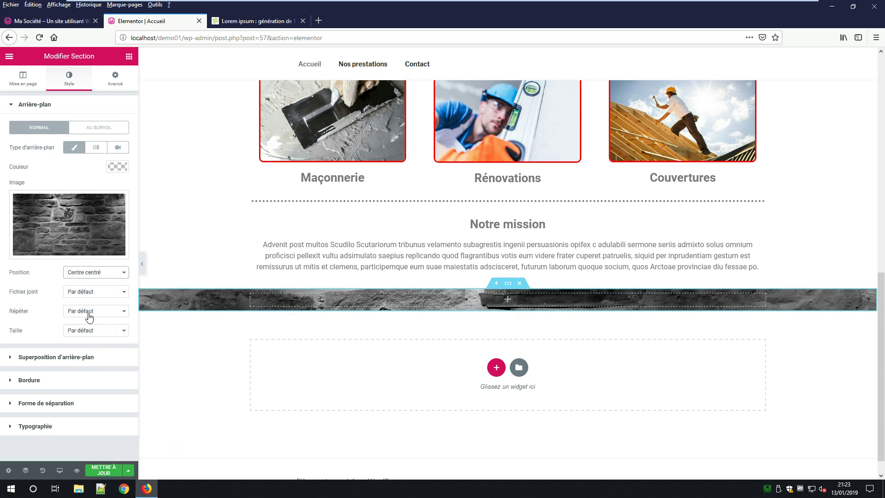
pyautogui.click(82, 295)
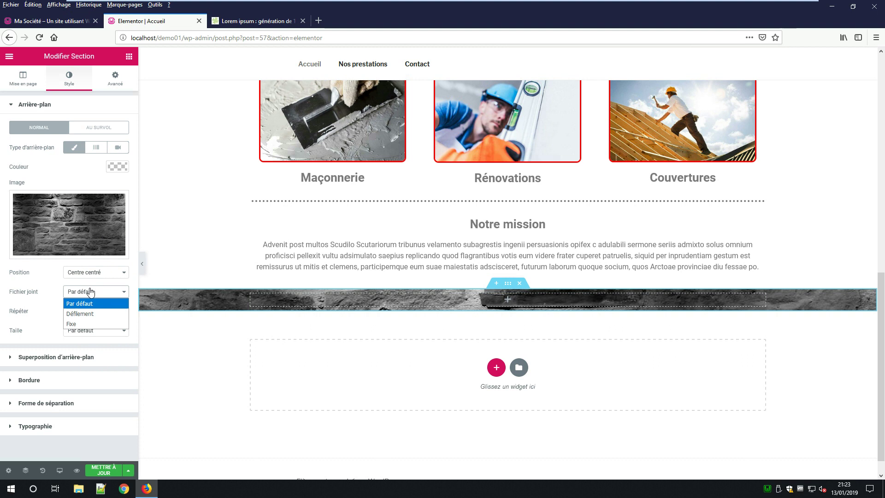
pyautogui.click(87, 324)
pyautogui.scroll(2, 325, 295)
pyautogui.scroll(2, 325, 297)
pyautogui.scroll(-3, 325, 297)
pyautogui.scroll(1, 325, 297)
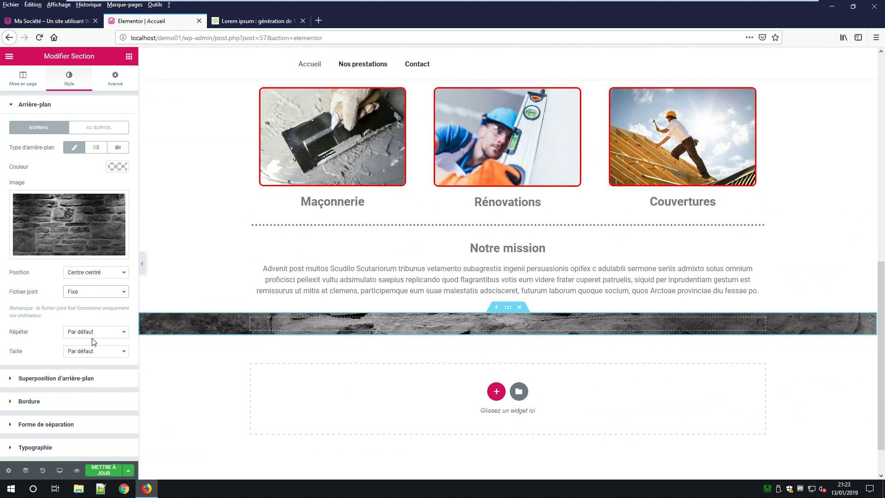
# Set the background image's repetition to Non-répété and its size to Couvrir
pyautogui.click(93, 332)
pyautogui.click(92, 355)
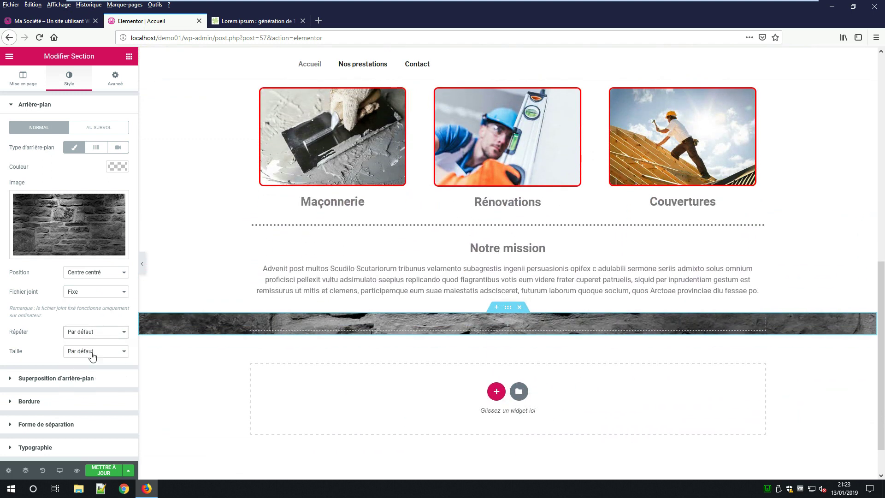
pyautogui.click(97, 352)
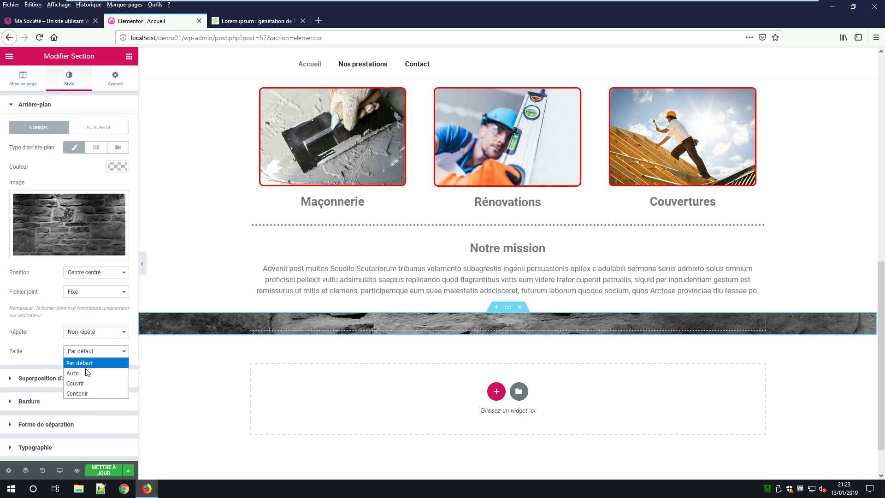
pyautogui.click(83, 385)
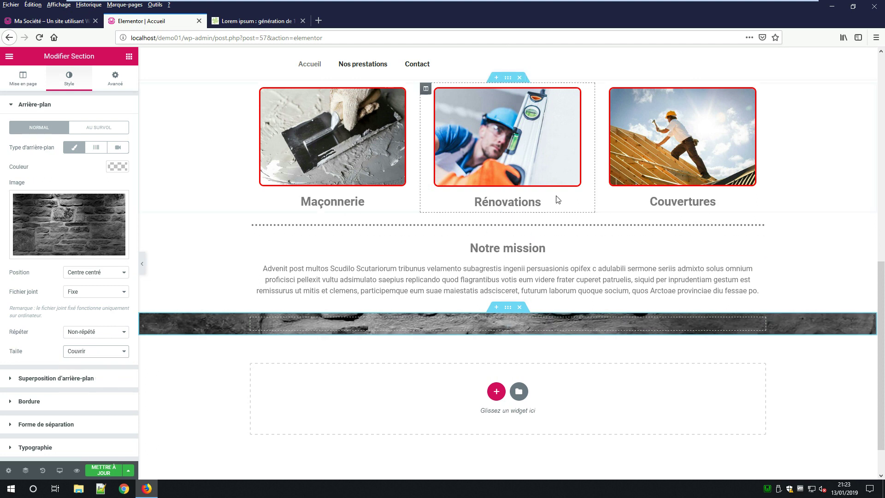
# Unlink the brick section's outer and inner margin values and set its top and bottom inner margins to 250 px
pyautogui.click(115, 79)
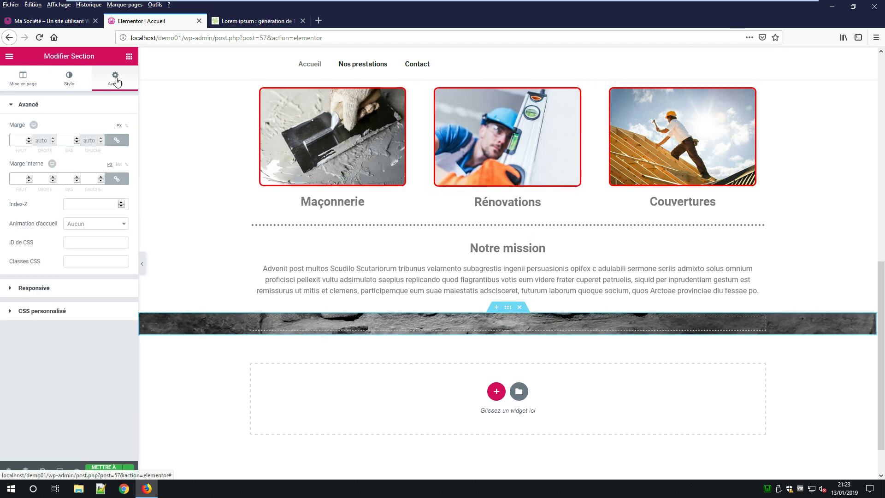
pyautogui.click(119, 141)
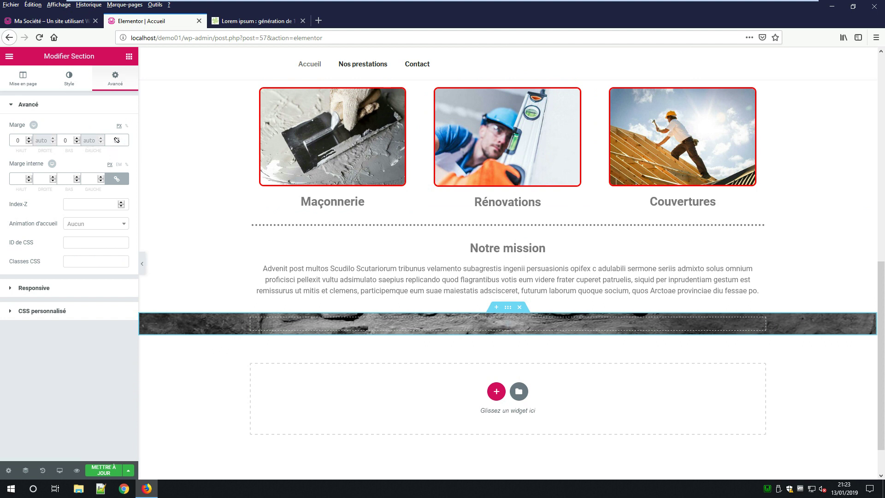
pyautogui.click(117, 178)
pyautogui.click(29, 177)
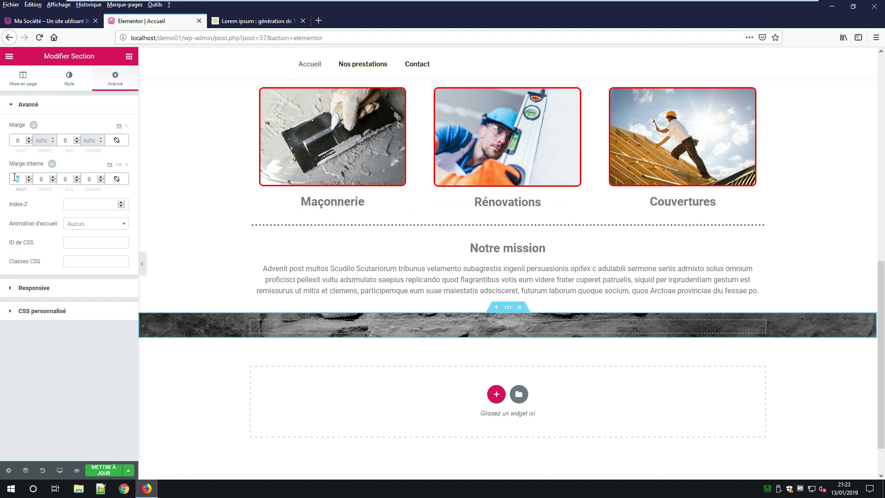
pyautogui.write('250')
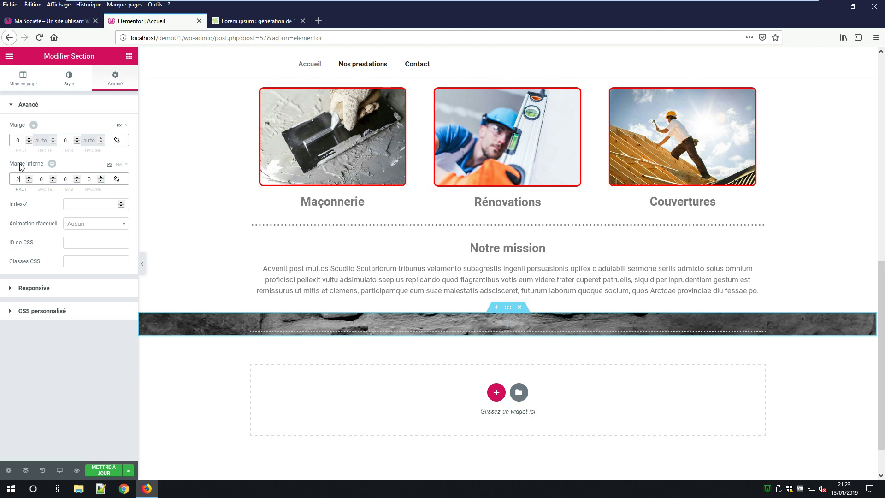
pyautogui.click(68, 179)
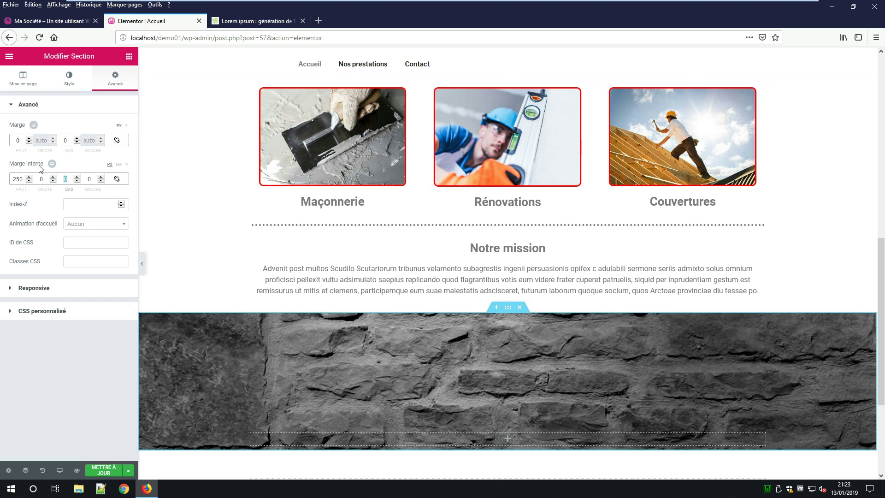
pyautogui.write('250')
pyautogui.scroll(-3, 511, 303)
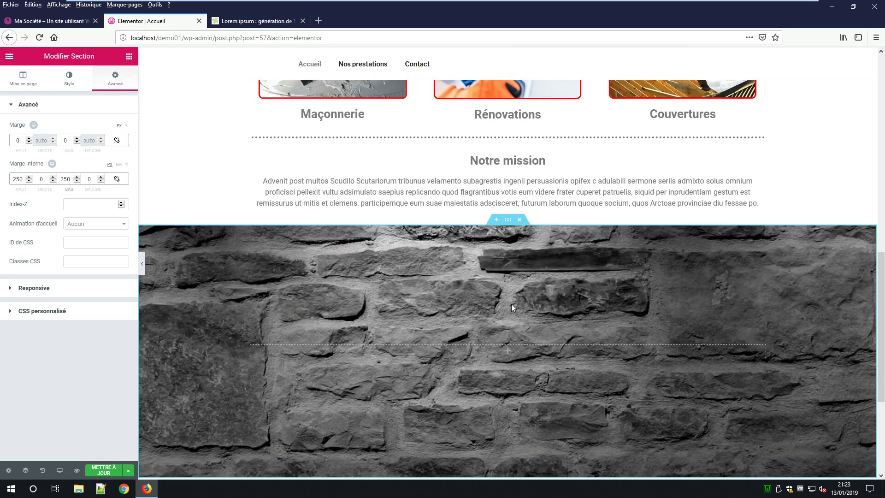
pyautogui.scroll(1, 433, 290)
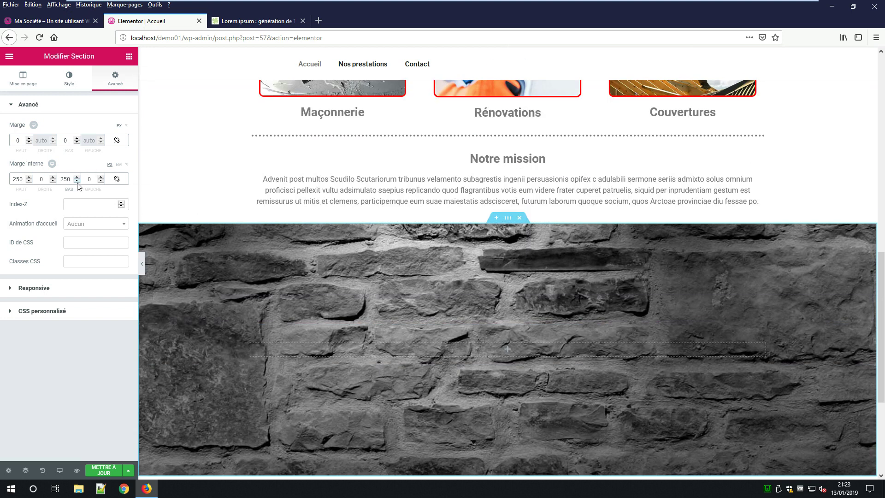
# Reduce the brick section's bottom and top inner margins to 200 px each
pyautogui.write('00')
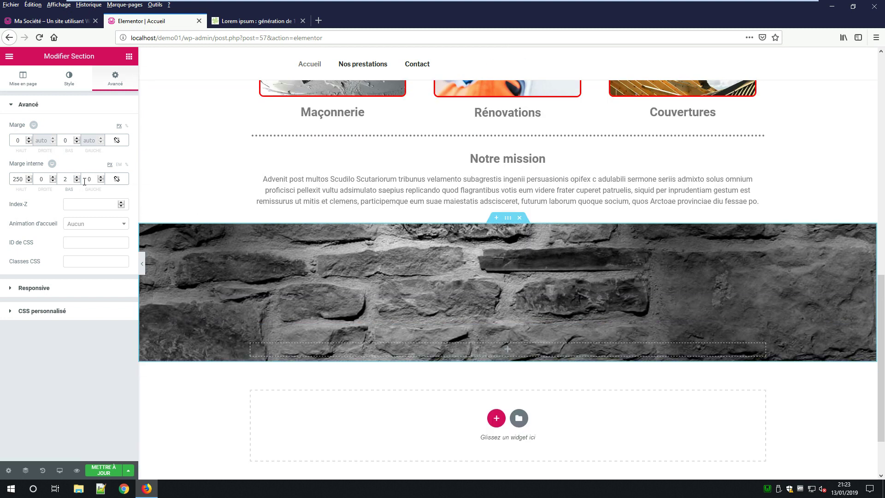
pyautogui.click(20, 179)
pyautogui.write('00')
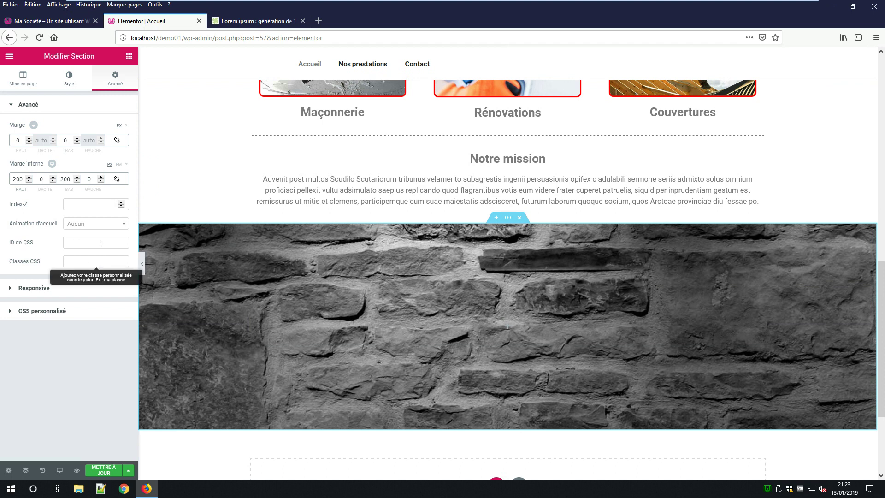
# Try the Fade In Down entrance animation on the brick section and remove it
pyautogui.click(104, 224)
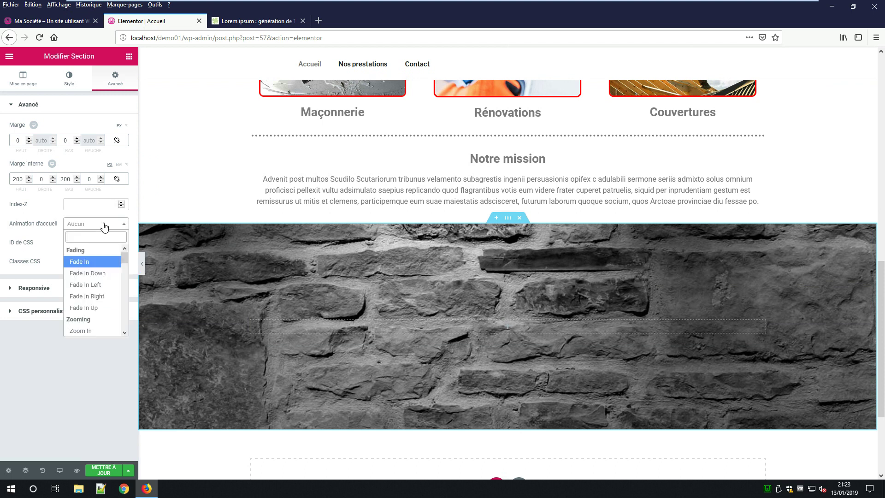
pyautogui.click(94, 274)
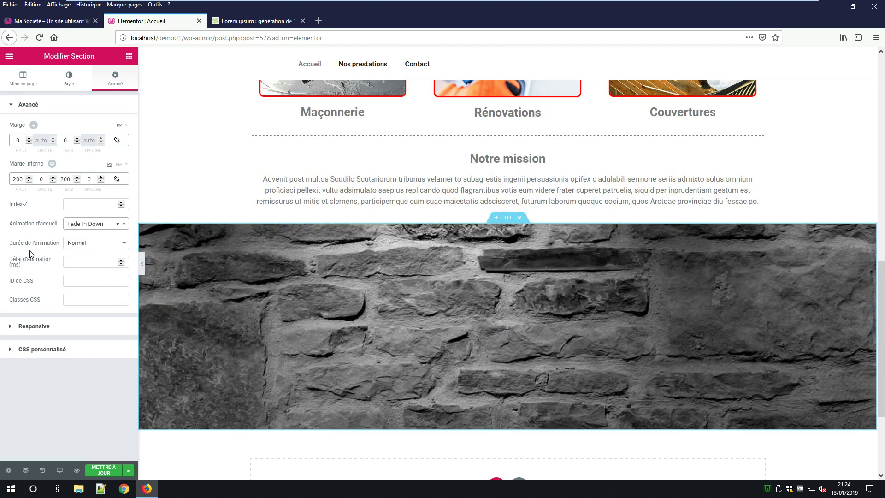
pyautogui.click(118, 225)
pyautogui.click(53, 365)
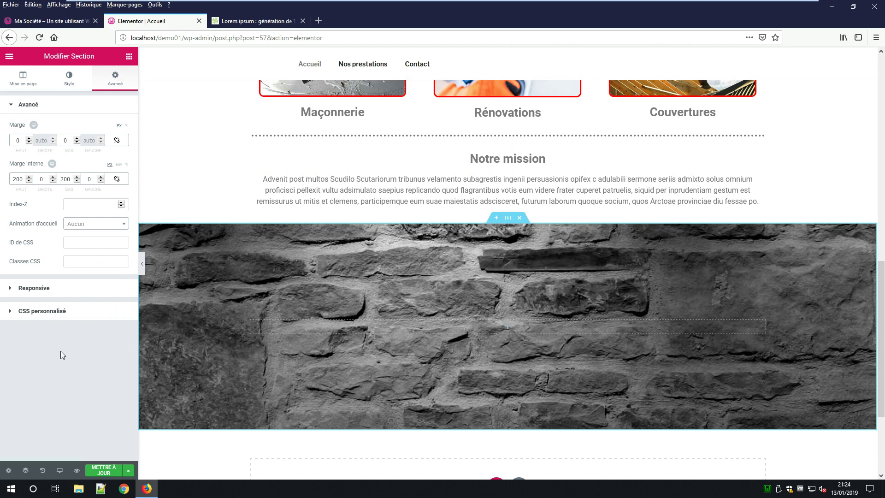
# Reduce the brick section's top and bottom inner margins to 180 px each and update the page
pyautogui.moveTo(21, 180); pyautogui.dragTo(2, 180)
pyautogui.scroll(-11, 31, 183)
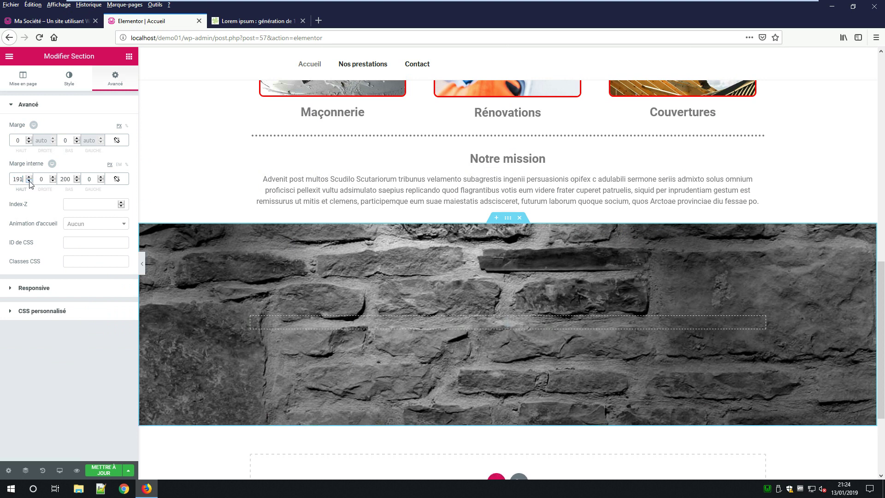
pyautogui.scroll(-8, 31, 183)
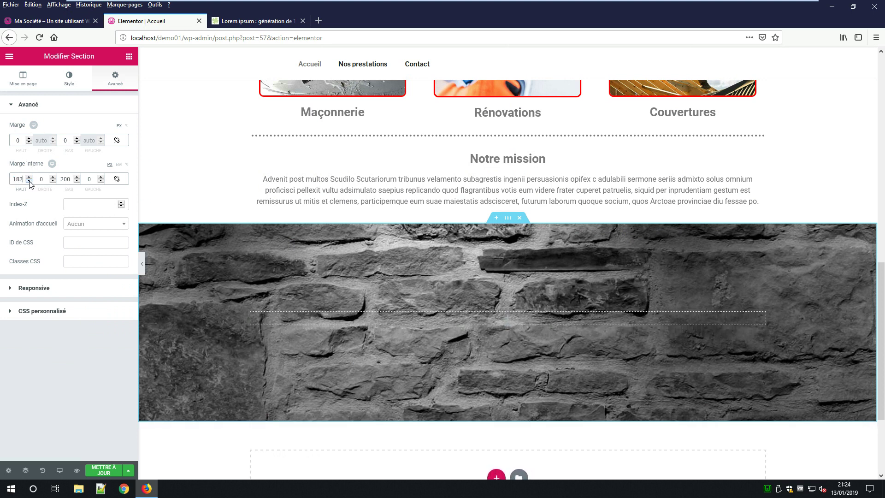
pyautogui.scroll(-1, 31, 183)
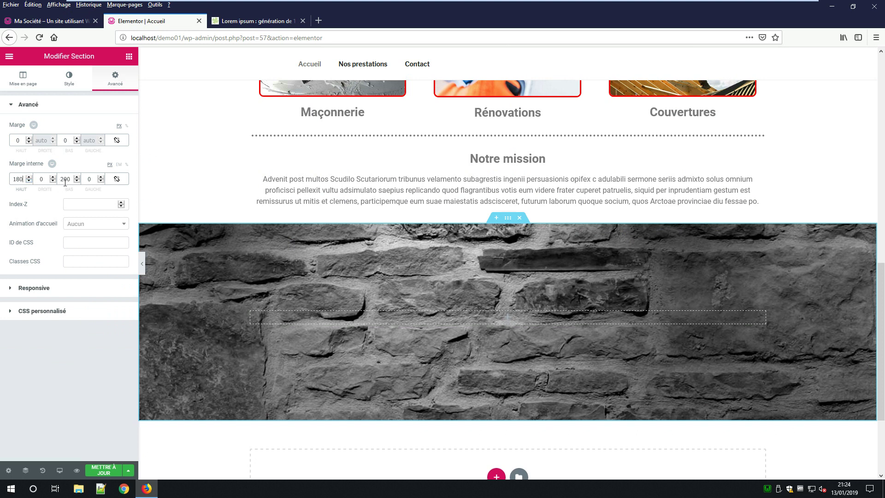
pyautogui.scroll(-10, 79, 183)
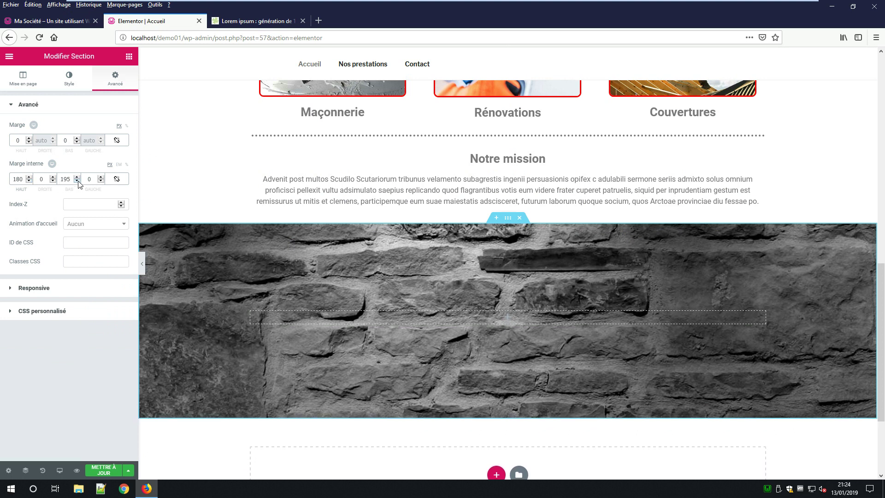
pyautogui.scroll(-8, 78, 184)
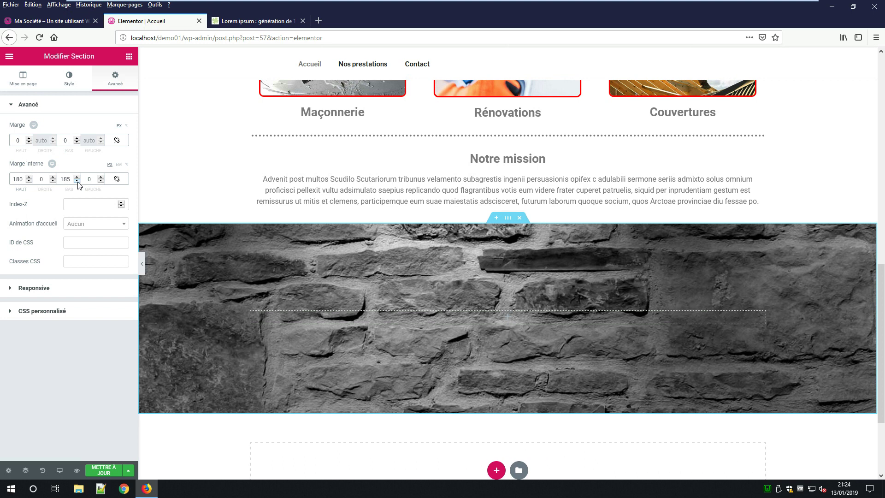
pyautogui.scroll(-2, 79, 184)
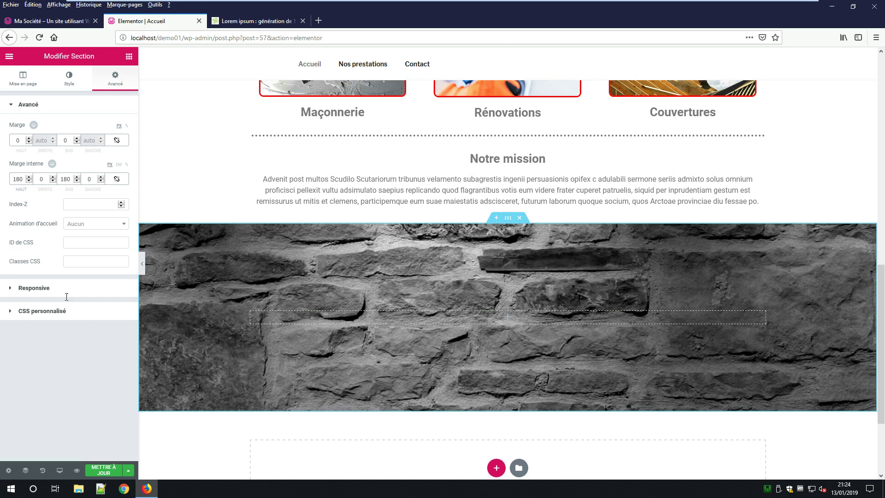
pyautogui.click(105, 470)
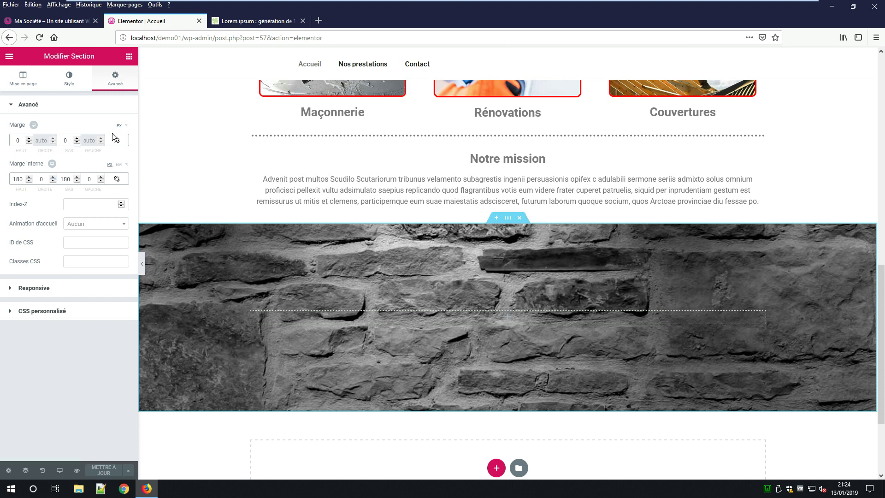
# Add a Titrage widget inside the brick section and replace its placeholder text with "Mon entreprise"
pyautogui.click(515, 316)
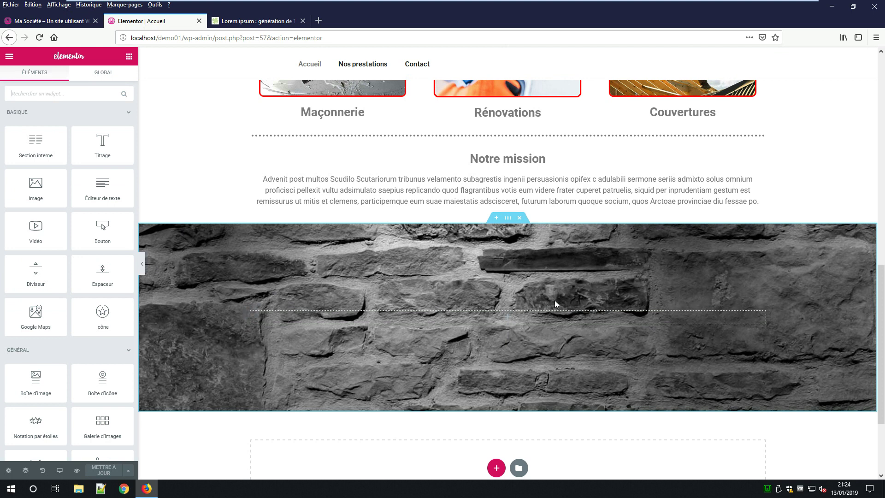
pyautogui.moveTo(106, 147); pyautogui.dragTo(504, 314)
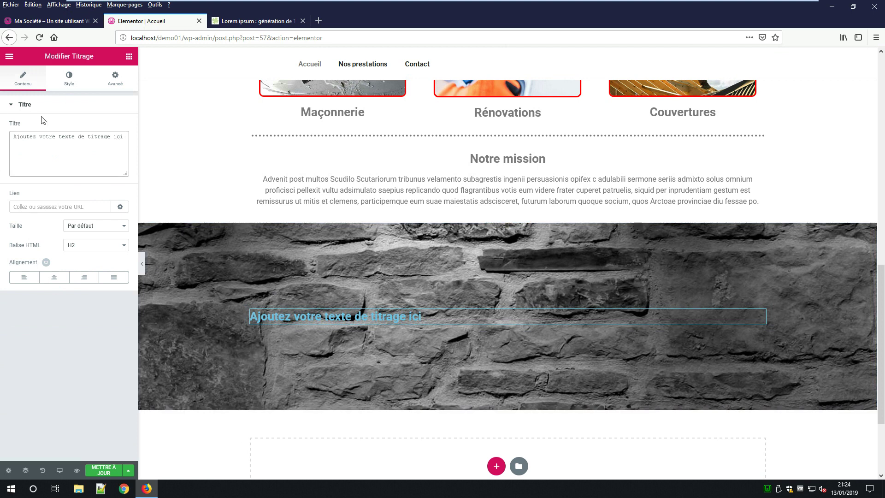
pyautogui.press('BackSpace')
pyautogui.press('BackSpace')
pyautogui.press('BackSpace')
pyautogui.press('BackSpace')
pyautogui.press('BackSpace')
pyautogui.press('BackSpace')
pyautogui.press('BackSpace')
pyautogui.press('BackSpace')
pyautogui.press('BackSpace')
pyautogui.press('BackSpace')
pyautogui.press('BackSpace')
pyautogui.press('BackSpace')
pyautogui.press('BackSpace')
pyautogui.press('BackSpace')
pyautogui.press('BackSpace')
pyautogui.press('BackSpace')
pyautogui.press('BackSpace')
pyautogui.press('BackSpace')
pyautogui.press('BackSpace')
pyautogui.press('BackSpace')
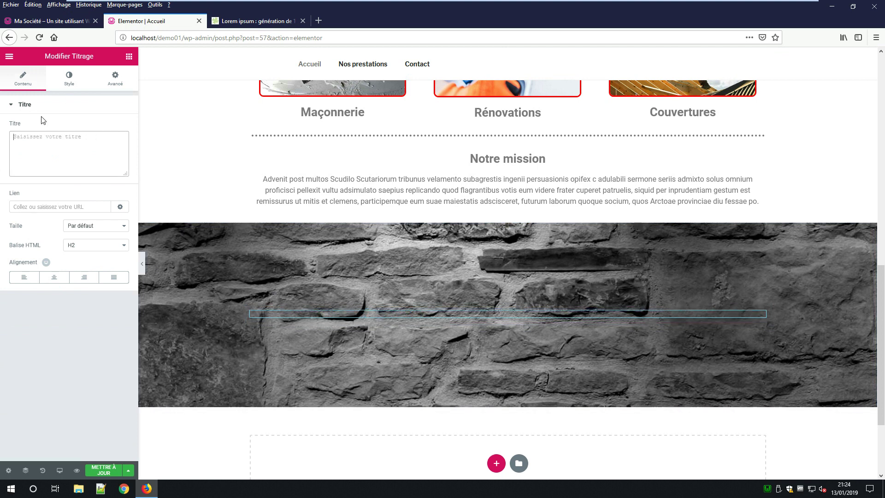
pyautogui.write('Mon entreprise')
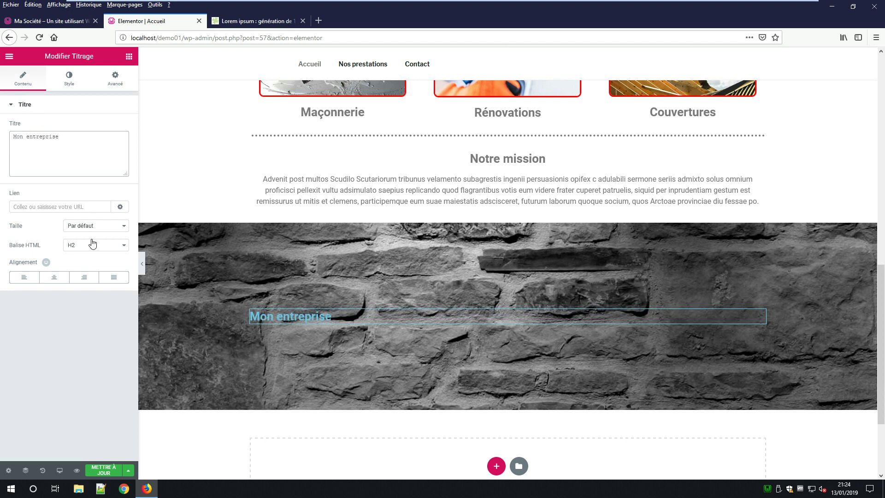
# Set the "Mon entreprise" heading's size to XXL and centre it
pyautogui.click(102, 226)
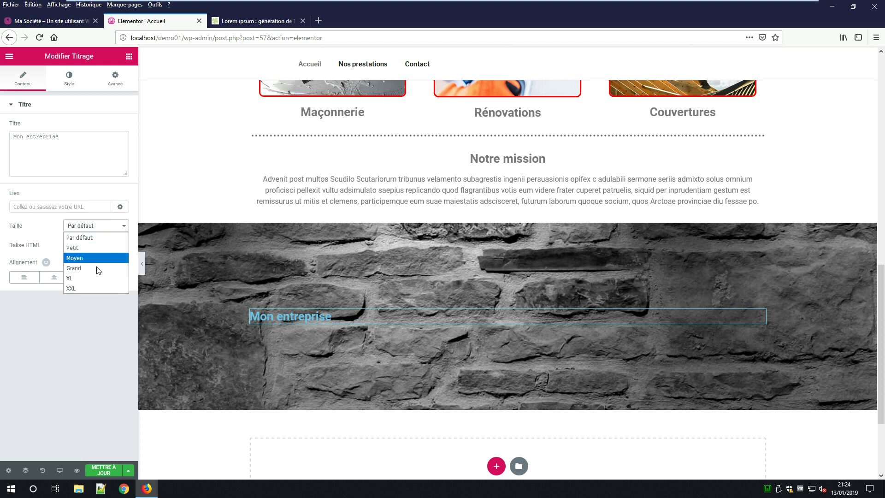
pyautogui.click(91, 283)
pyautogui.click(98, 227)
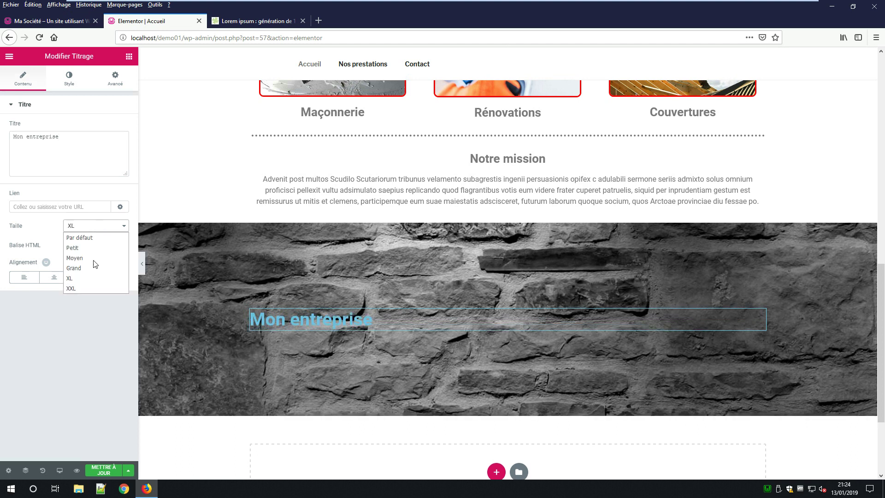
pyautogui.click(89, 286)
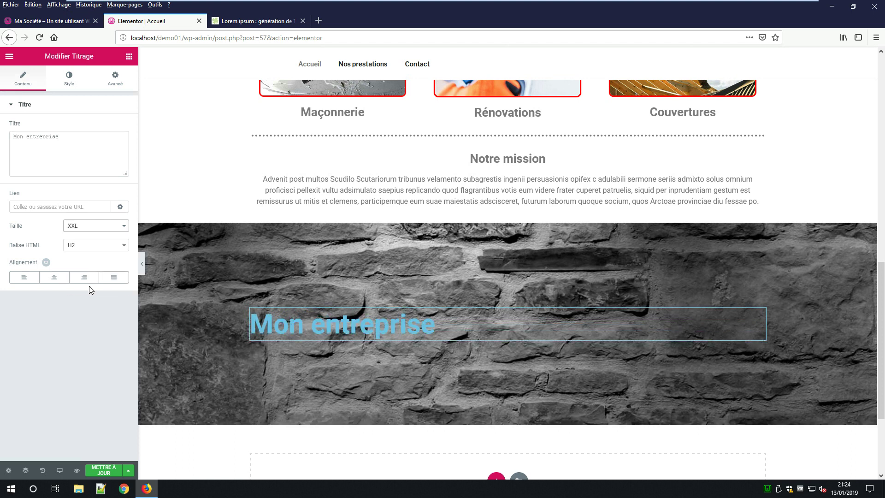
pyautogui.click(56, 279)
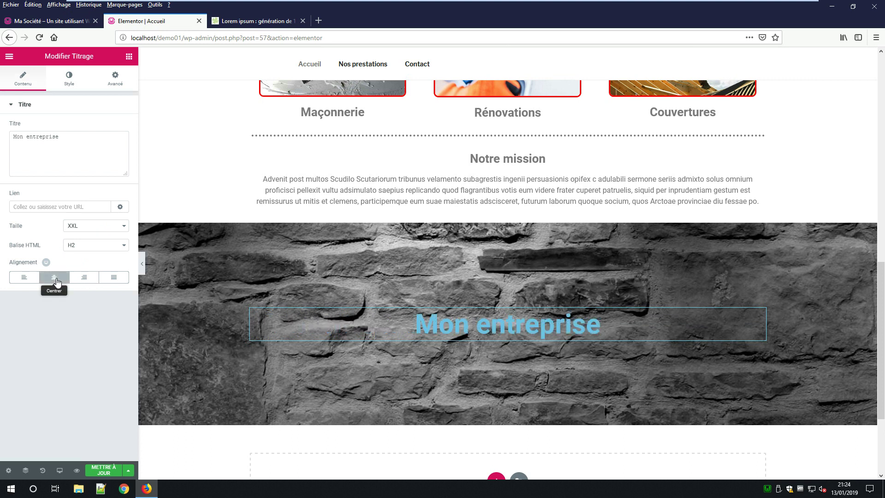
# Set the "Mon entreprise" heading's text colour to white (#ffffff)
pyautogui.click(71, 82)
pyautogui.click(117, 127)
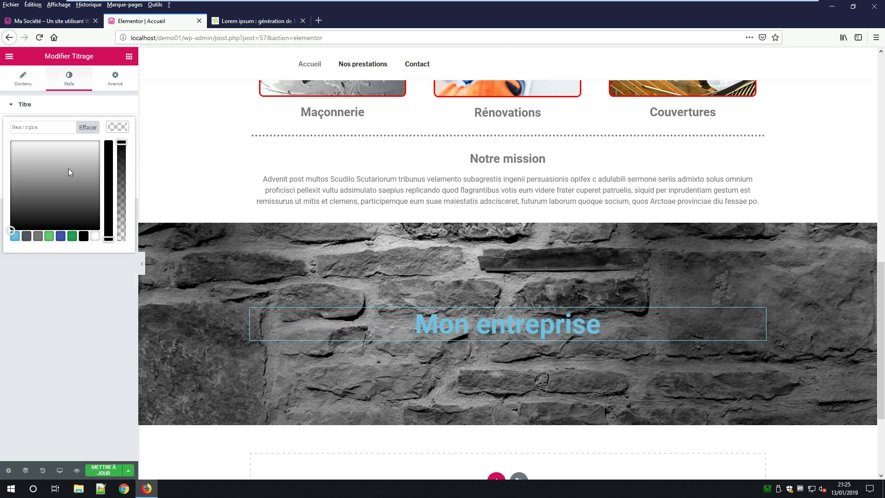
pyautogui.click(95, 236)
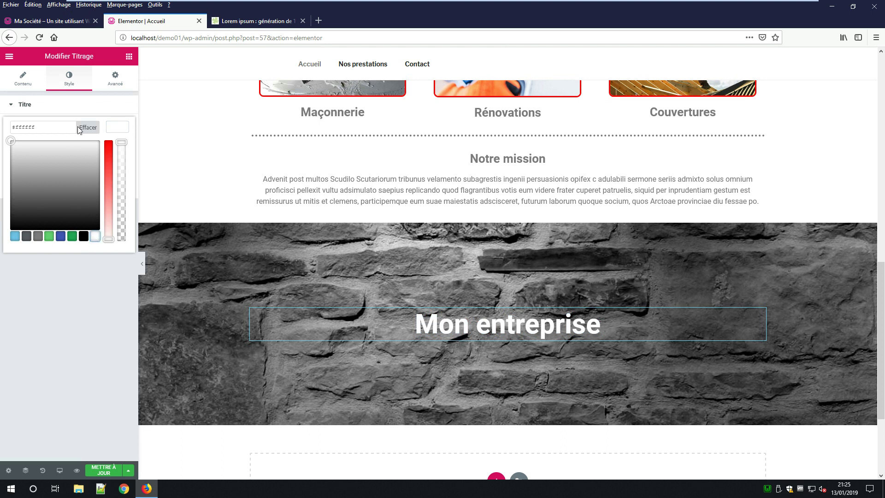
pyautogui.click(121, 127)
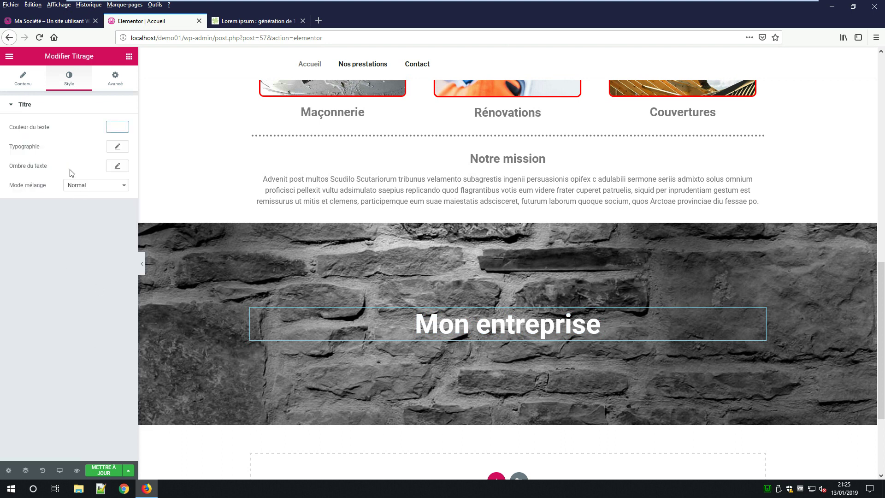
# Add a text shadow to the "Mon entreprise" heading in fully opaque black (#000000)
pyautogui.click(117, 165)
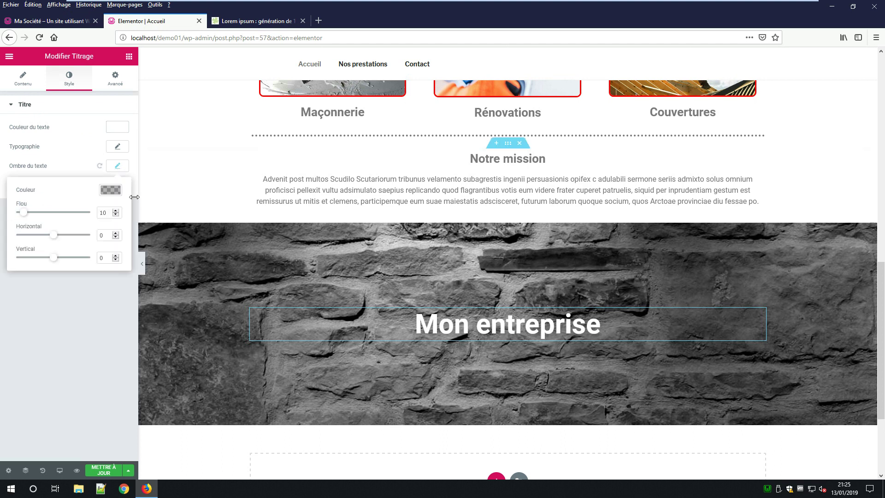
pyautogui.click(111, 190)
pyautogui.moveTo(113, 272); pyautogui.dragTo(115, 205)
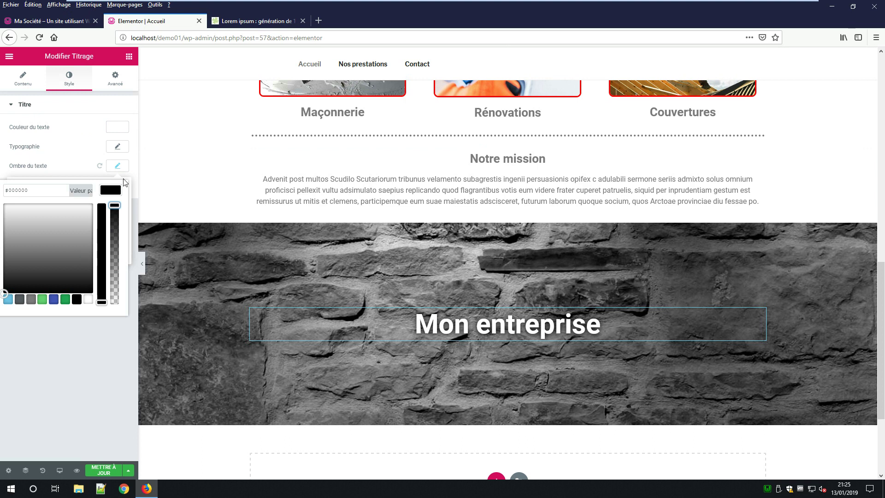
pyautogui.click(118, 191)
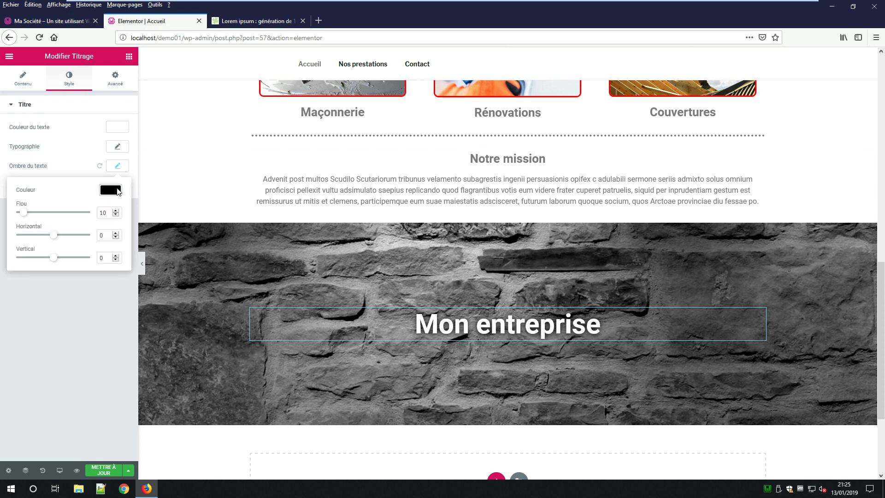
# Change the "Mon entreprise" heading's font family to Amiri and update the page
pyautogui.click(117, 146)
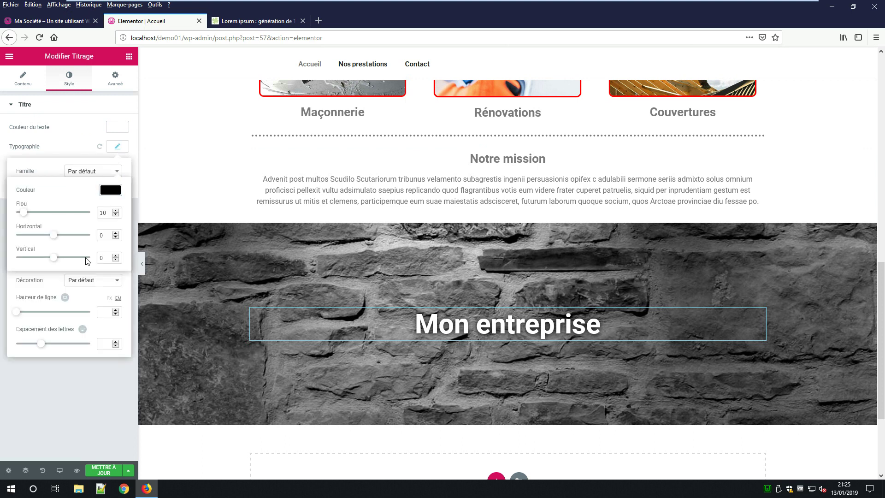
pyautogui.click(29, 174)
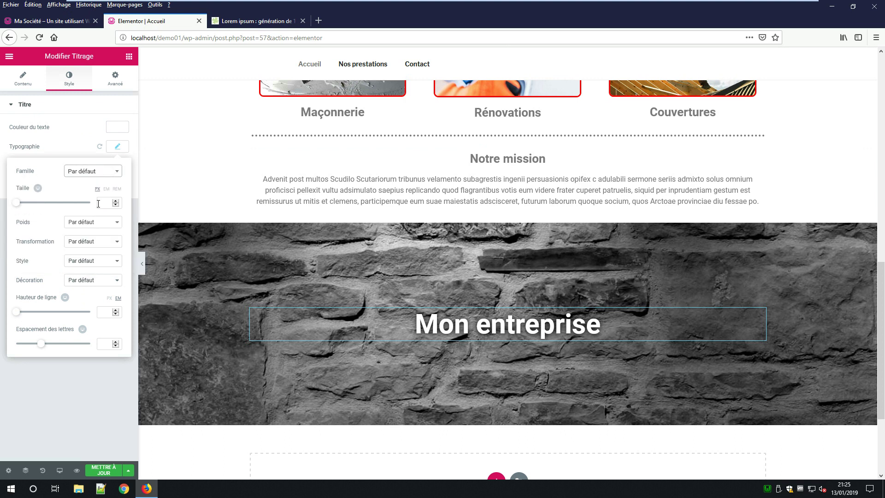
pyautogui.click(116, 175)
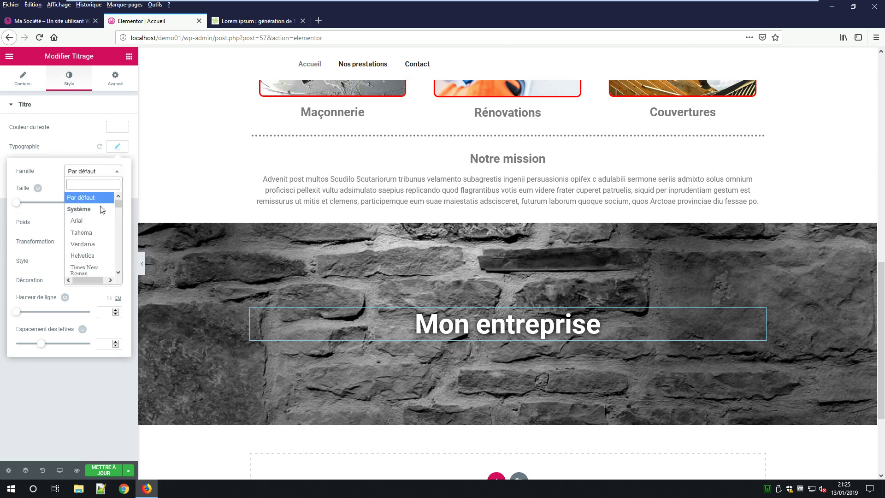
pyautogui.scroll(-5, 95, 231)
pyautogui.scroll(-5, 95, 233)
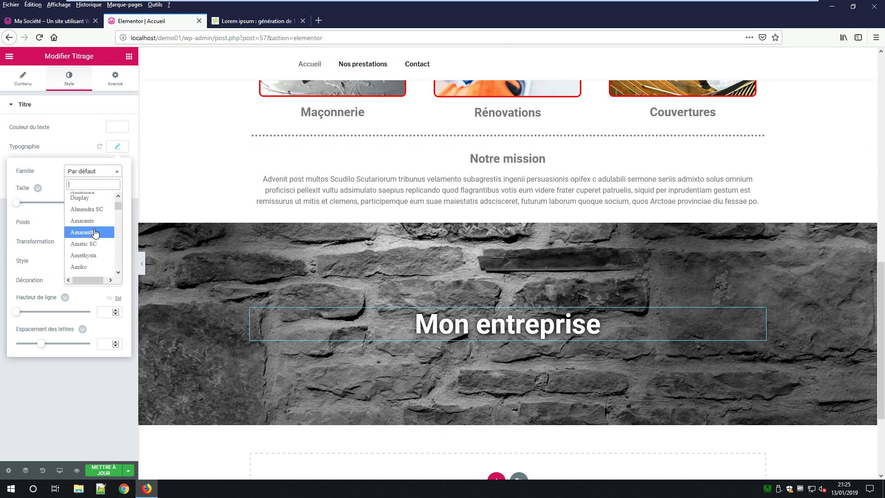
pyautogui.click(93, 237)
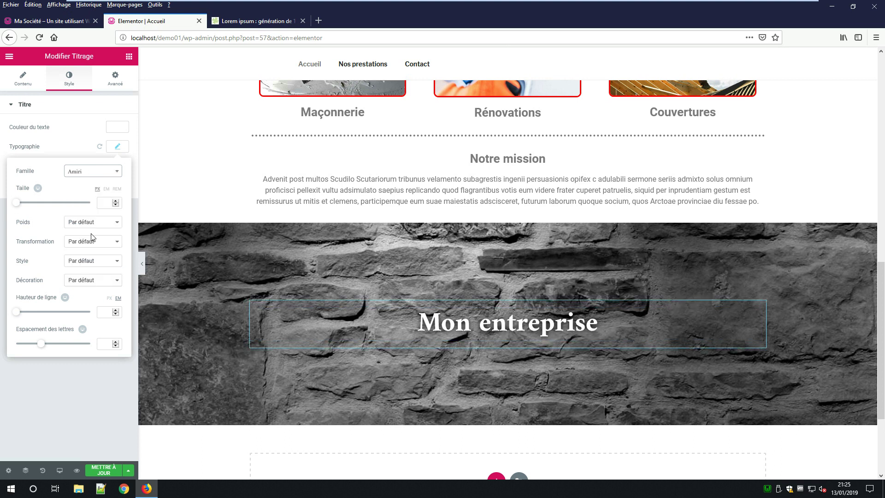
pyautogui.click(74, 375)
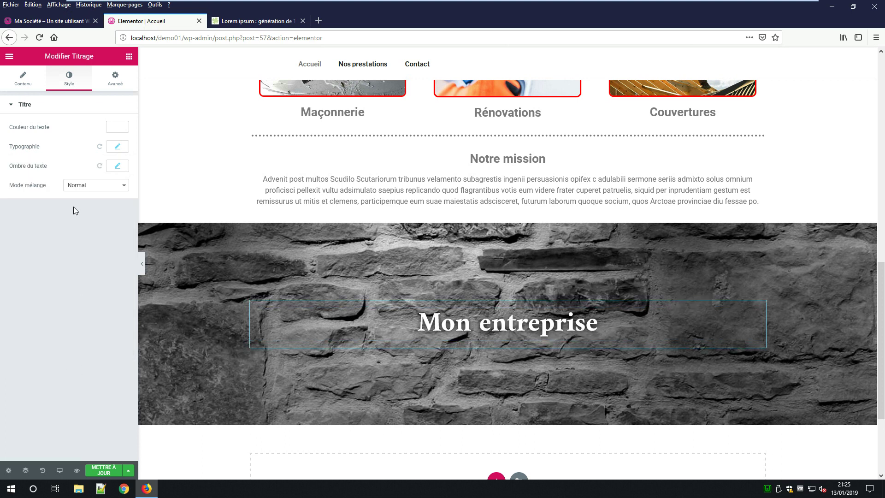
pyautogui.click(106, 469)
# Insert a single-column section below the brick section and place an Éditeur de texte widget in it
pyautogui.scroll(-3, 559, 338)
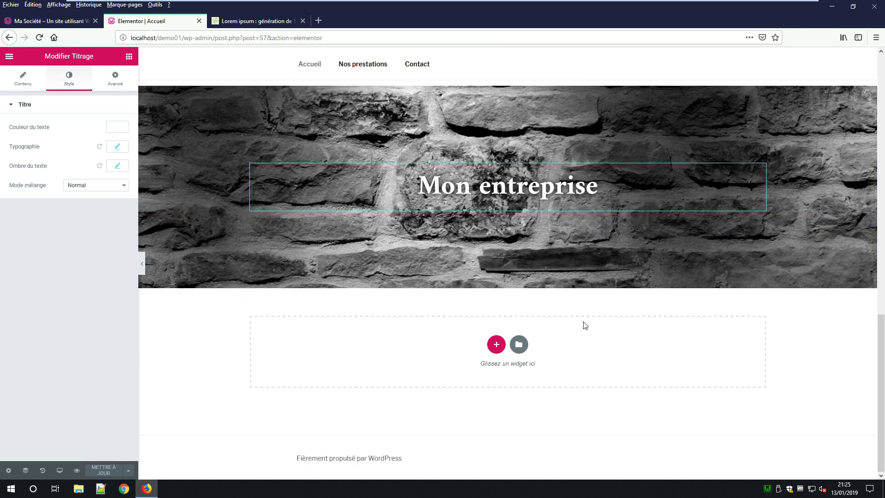
pyautogui.click(496, 345)
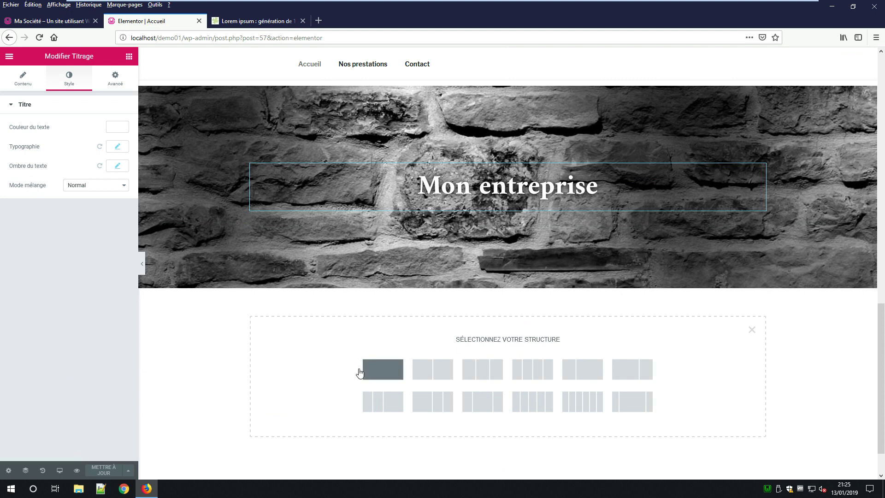
pyautogui.click(376, 371)
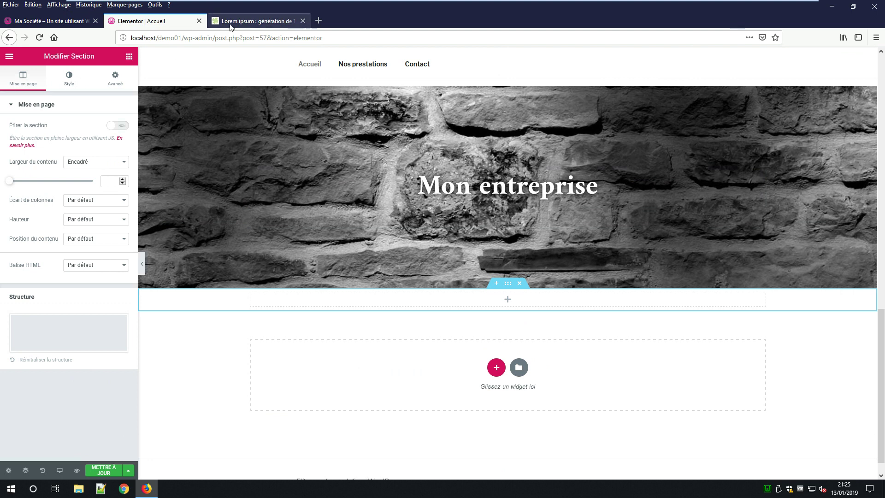
pyautogui.click(129, 57)
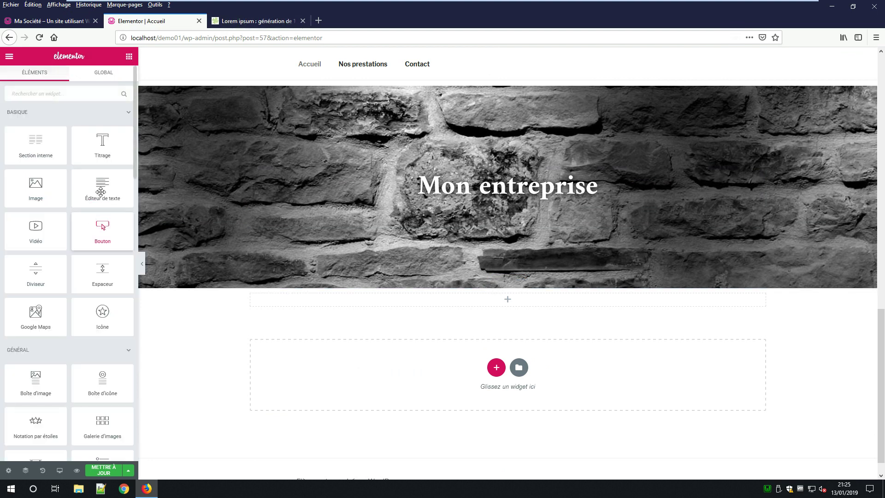
pyautogui.moveTo(102, 186); pyautogui.dragTo(475, 299)
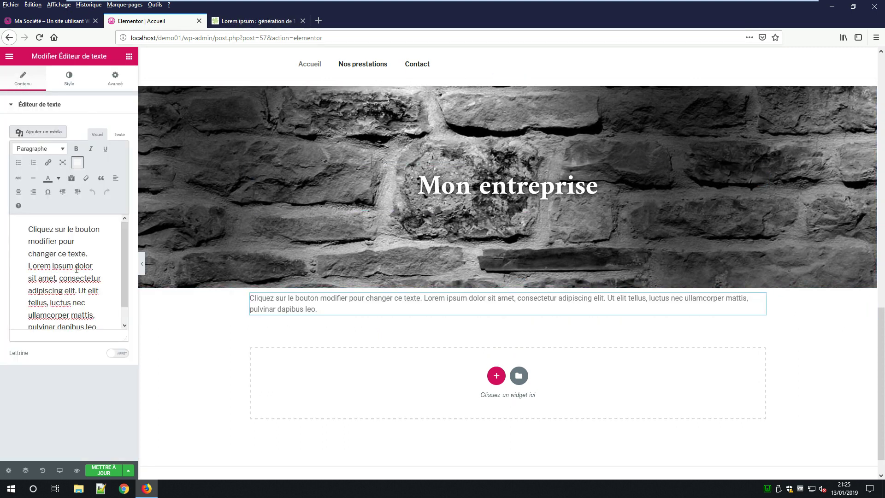
# Copy the selected Lorem Ipsum paragraph from the faux-texte.com page and return to the Elementor page
pyautogui.click(266, 23)
pyautogui.rightClick(395, 191)
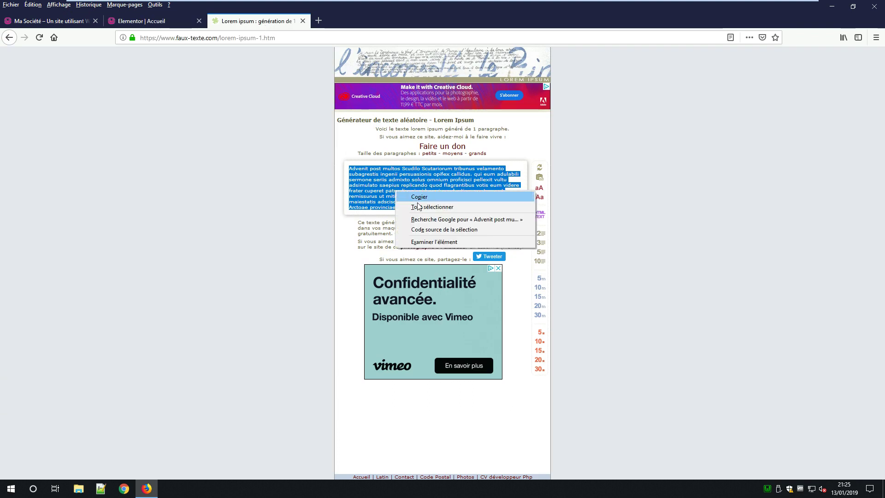
pyautogui.click(427, 197)
pyautogui.click(147, 21)
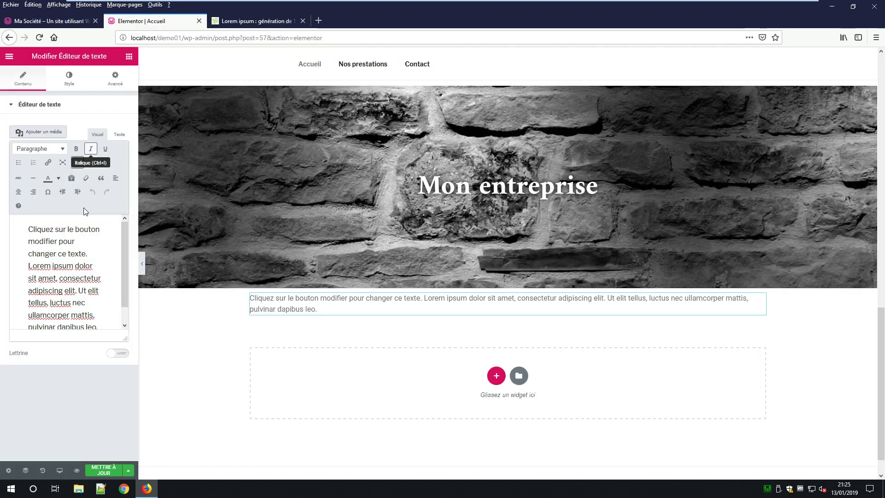
# Switch the text widget to its Texte (HTML) view and delete all the placeholder content
pyautogui.click(119, 134)
pyautogui.moveTo(83, 225); pyautogui.dragTo(2, 171)
pyautogui.press('Delete')
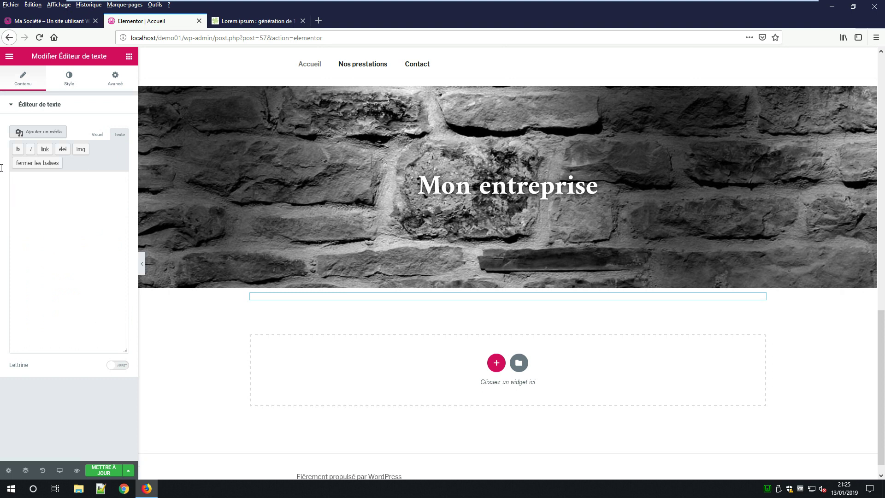
# Paste the copied Lorem Ipsum paragraph twice into the text widget, with a blank line between the two copies
pyautogui.write('Advenit post multos Scudilo Scutariorum tribunus velamento subagrestis ingenii persuasionis opifex callidus. qui eum adulabili sermone seriis admixto solus omnium proficisci pellexit vultu adsimulato saepius replicando quod flagrantibus votis eum videre frater cuperet patruelis, siquid per inprudentiam gestum est remissurus ut mitis et clemens, participemque eum suae maiestatis adscisceret, futurum laborum quoque socium, quos Arctoae provinciae diu fessae poscebant.')
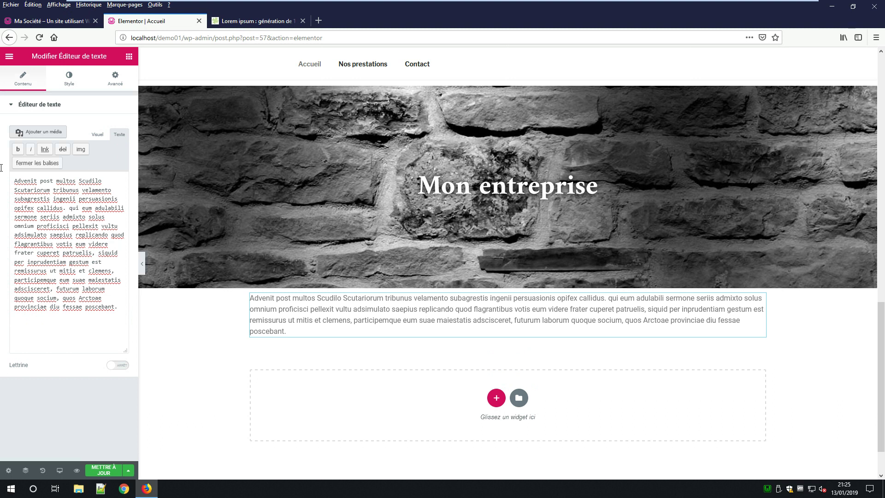
pyautogui.write('Advenit post multos Scudilo Scutariorum tribunus velamento subagrestis ingenii persuasionis opifex callidus. qui eum adulabili sermone seriis admixto solus omnium proficisci pellexit vultu adsimulato saepius replicando quod flagrantibus votis eum videre frater cuperet patruelis, siquid per inprudentiam gestum est remissurus ut mitis et clemens, participemque eum suae maiestatis adscisceret, futurum laborum quoque socium, quos Arctoae provinciae diu fessae poscebant.')
# Trim the second paragraph so it ends at "siquid per inprudentiam gestum" and return the text widget to its Visuel view
pyautogui.hotkey('shift', 'Up')
pyautogui.hotkey('shift', 'Up')
pyautogui.hotkey('shift', 'Up')
pyautogui.hotkey('shift', 'Up')
pyautogui.hotkey('shift', 'Up')
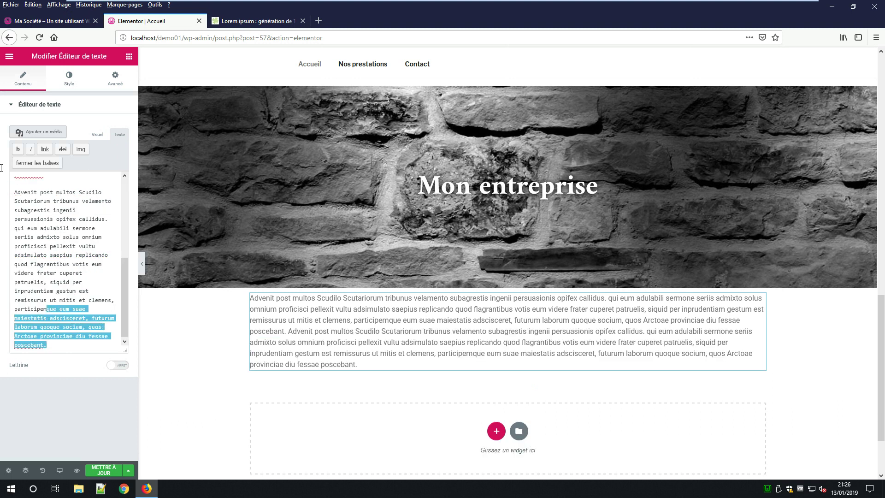
pyautogui.hotkey('shift', 'Home')
pyautogui.press('BackSpace')
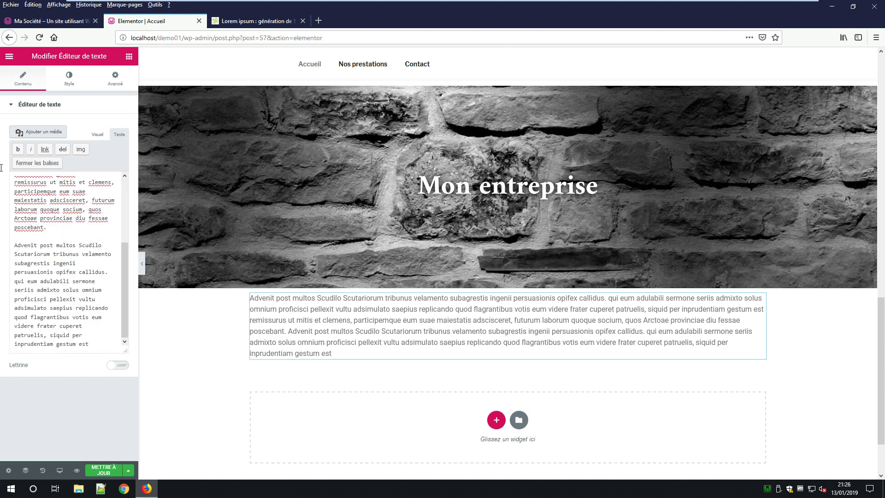
pyautogui.press('BackSpace')
pyautogui.click(97, 135)
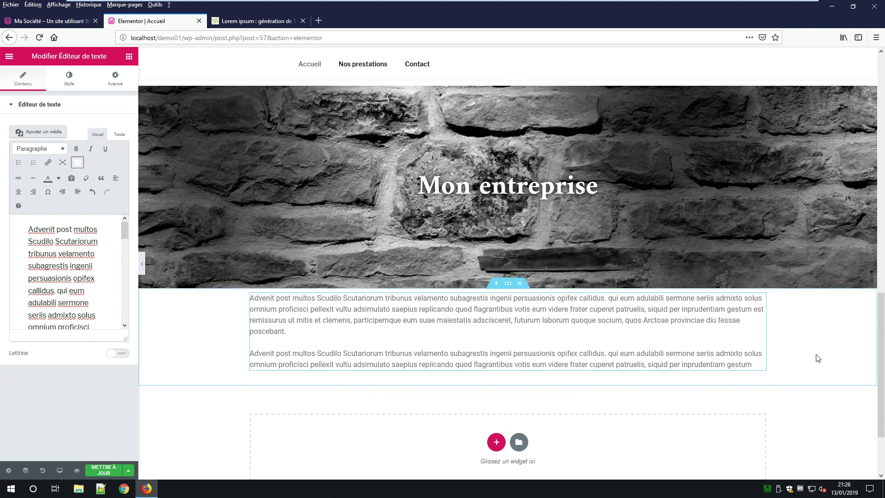
# Update the Accueil page and open its preview
pyautogui.scroll(15, 657, 307)
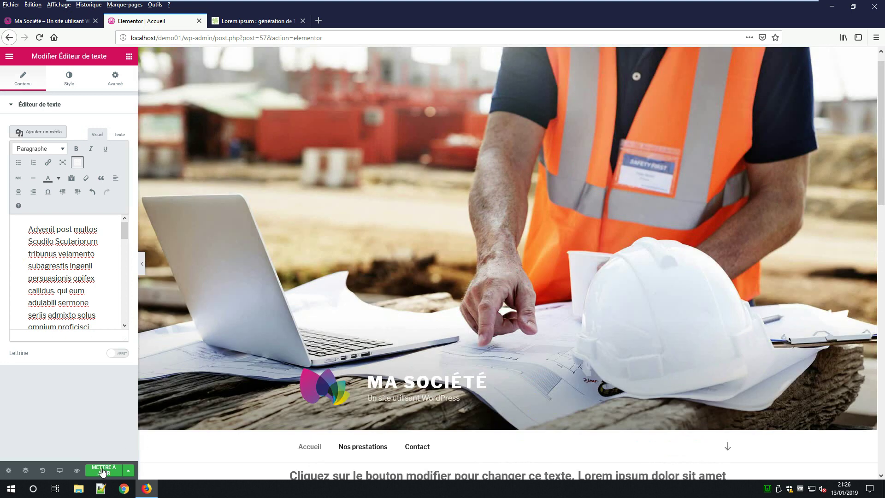
pyautogui.click(103, 470)
pyautogui.click(76, 470)
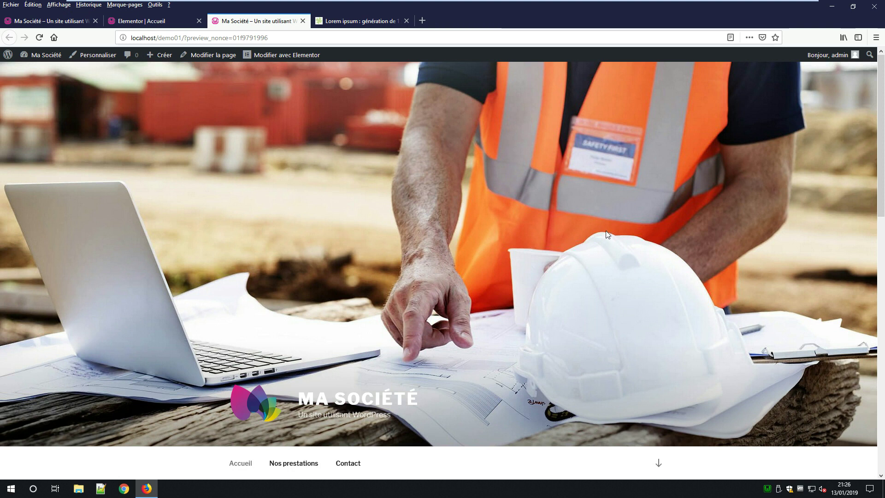
# Examine the previewed page from the header image to the text below the brick section, and close the preview
pyautogui.scroll(-5, 607, 235)
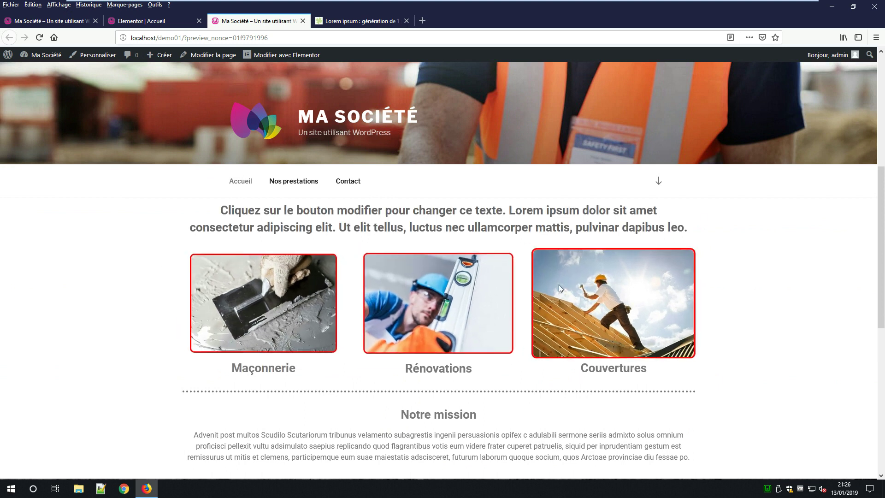
pyautogui.scroll(-2, 433, 300)
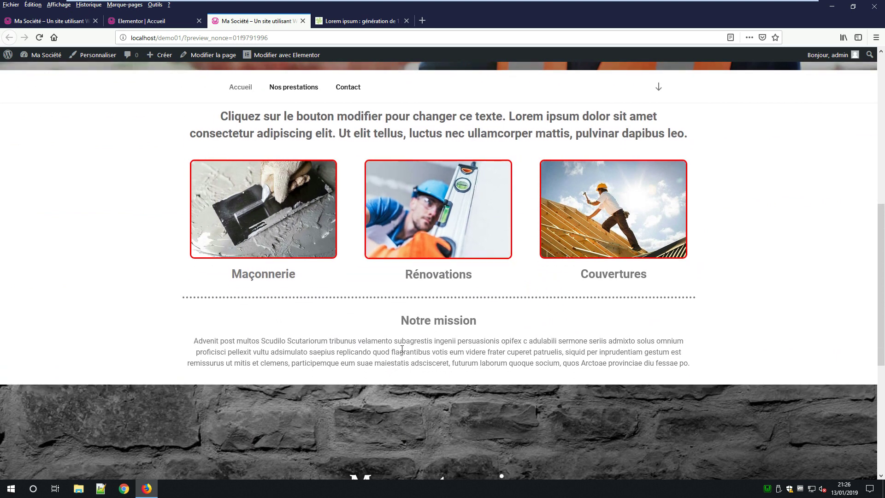
pyautogui.scroll(-2, 456, 346)
pyautogui.scroll(-3, 574, 300)
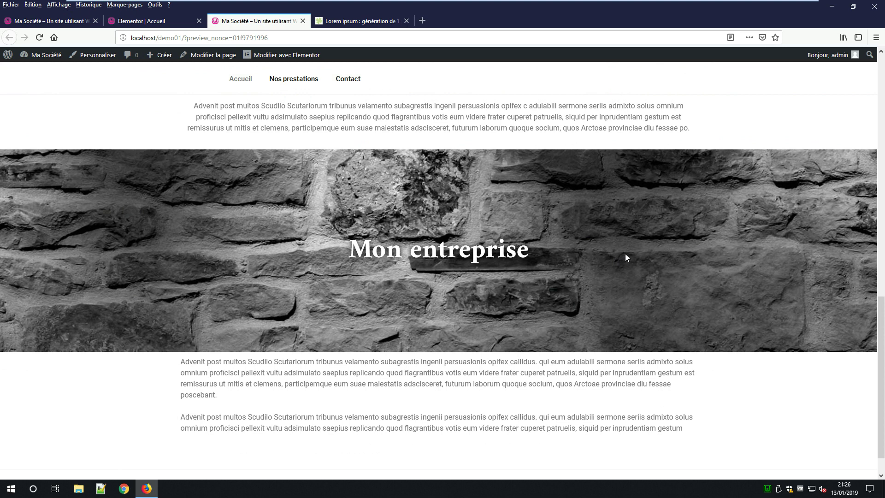
pyautogui.scroll(-1, 621, 238)
pyautogui.scroll(7, 621, 238)
pyautogui.scroll(-4, 621, 238)
pyautogui.scroll(-3, 622, 240)
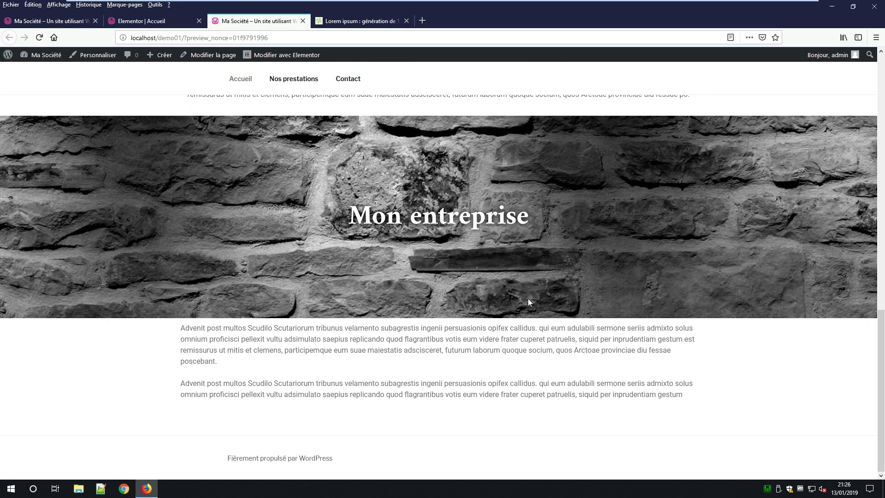
pyautogui.scroll(10, 574, 264)
pyautogui.scroll(-10, 612, 286)
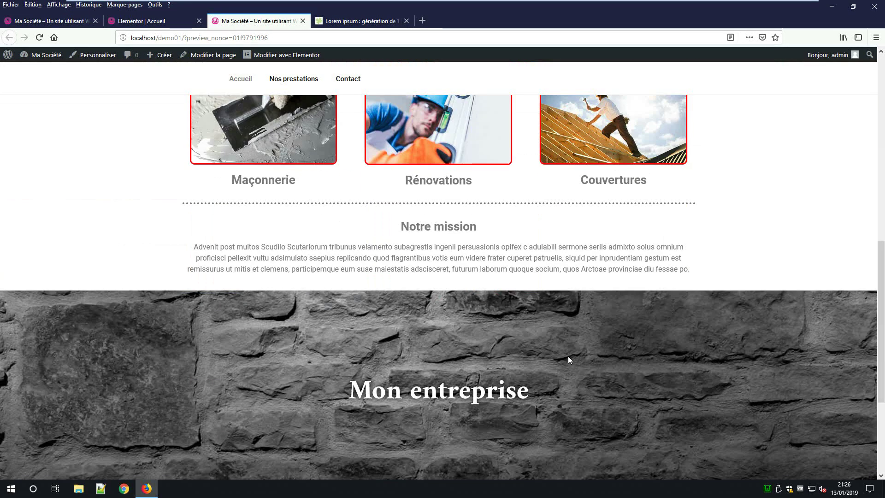
pyautogui.scroll(6, 568, 355)
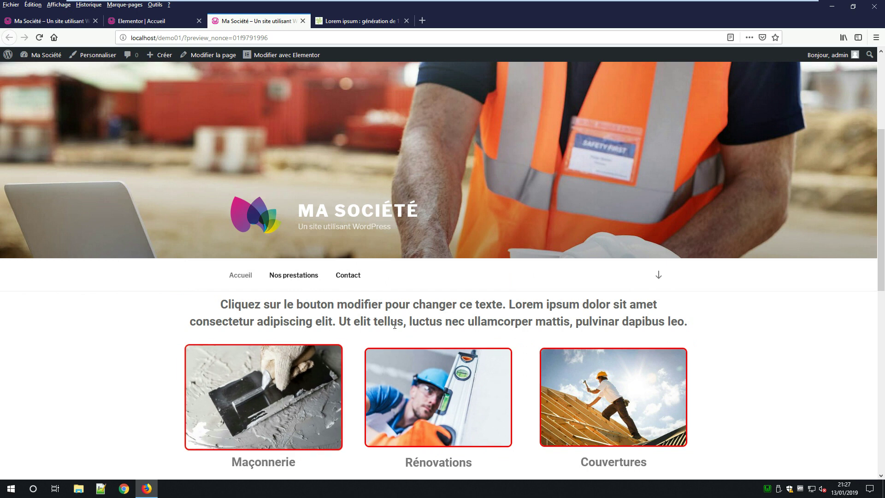
pyautogui.scroll(-4, 529, 322)
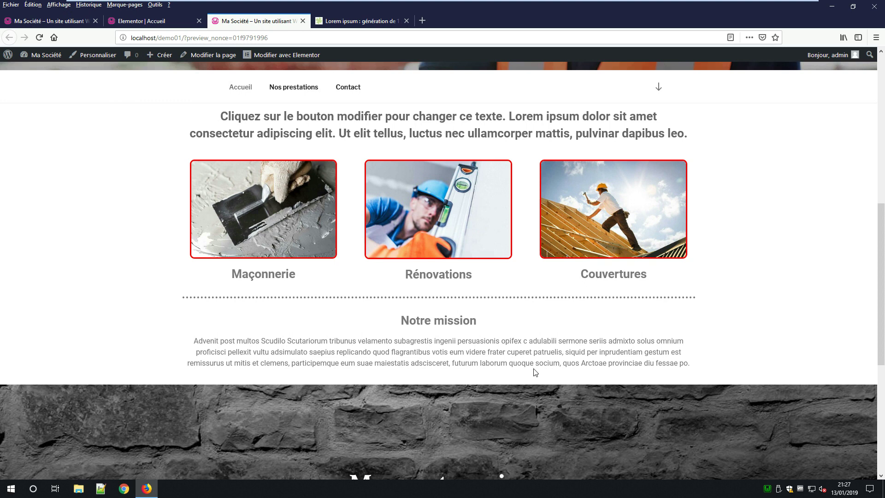
pyautogui.scroll(7, 535, 369)
pyautogui.scroll(-8, 533, 365)
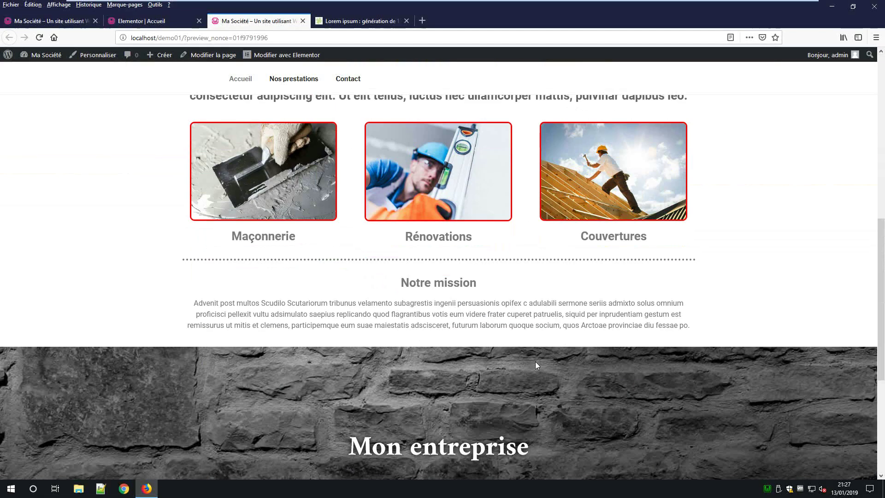
pyautogui.scroll(8, 511, 361)
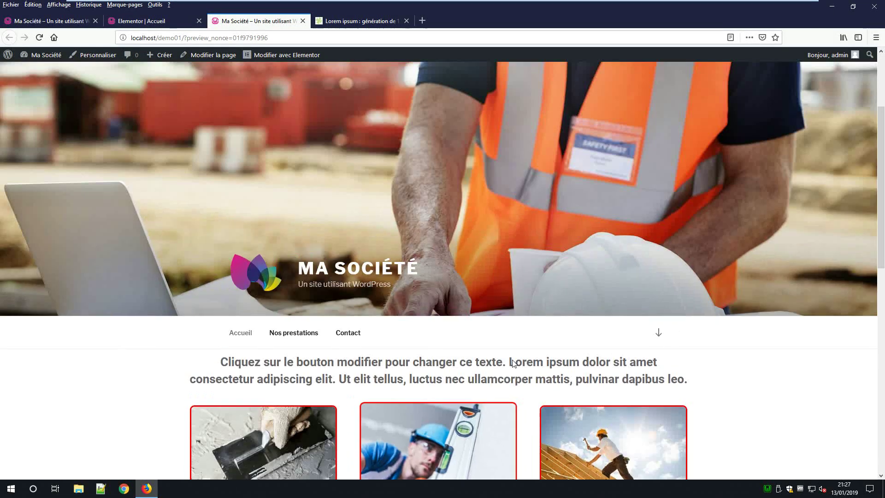
pyautogui.scroll(-4, 513, 360)
pyautogui.scroll(-9, 515, 445)
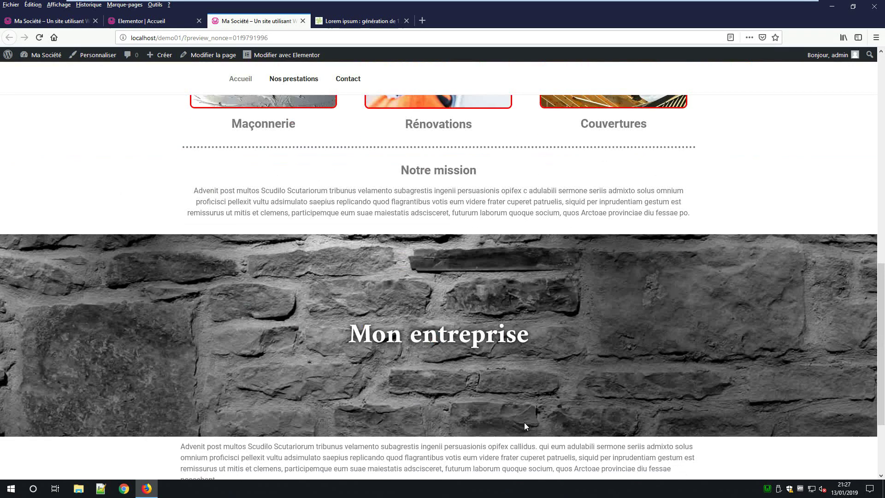
pyautogui.scroll(7, 532, 395)
pyautogui.scroll(3, 528, 398)
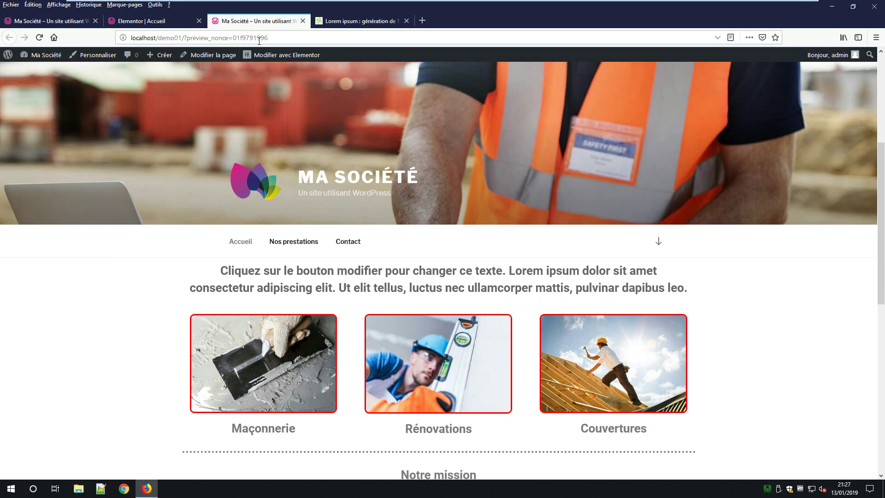
pyautogui.click(302, 21)
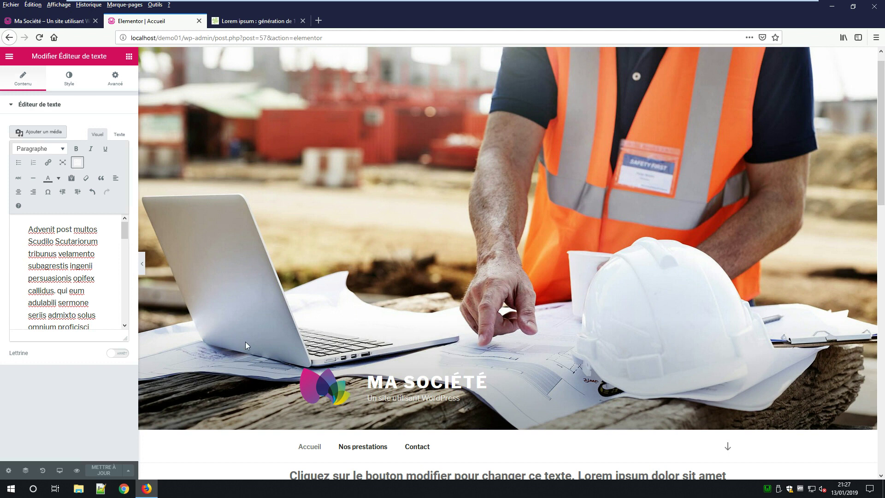
# Unlink the margins of the introductory text section above the three images and set its top margin to 20 px
pyautogui.scroll(-5, 460, 357)
pyautogui.scroll(4, 475, 323)
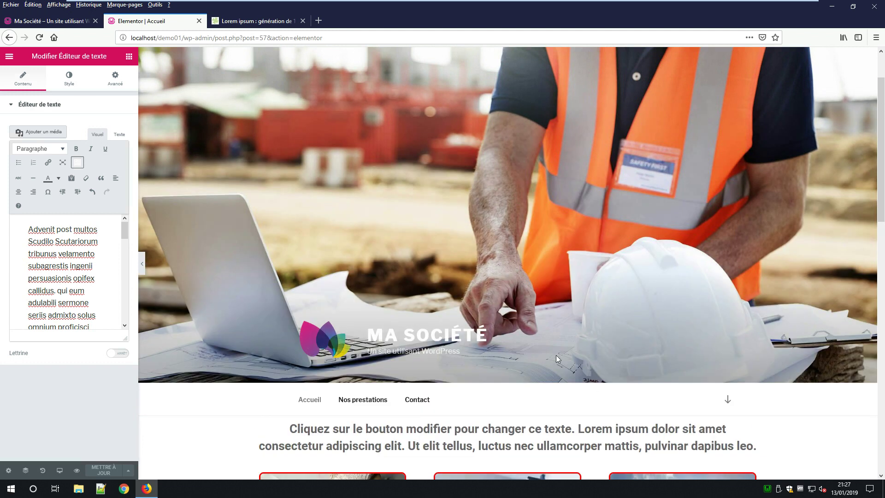
pyautogui.scroll(-2, 464, 345)
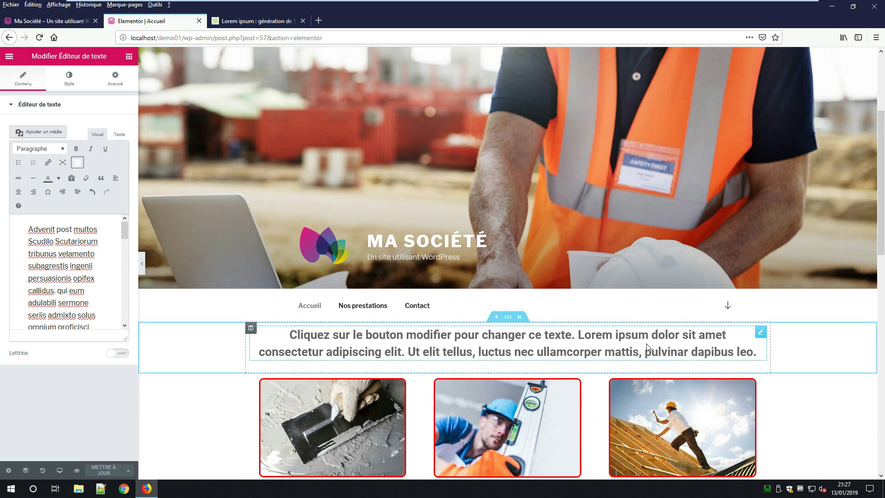
pyautogui.click(508, 321)
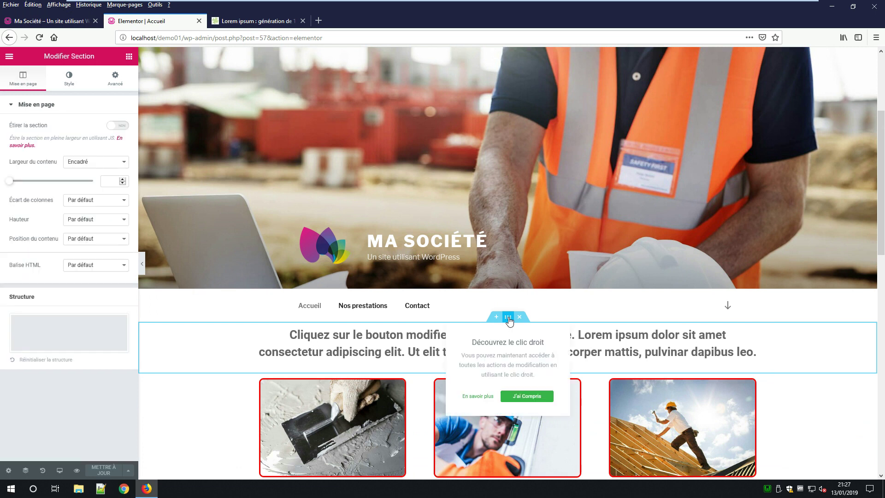
pyautogui.click(114, 78)
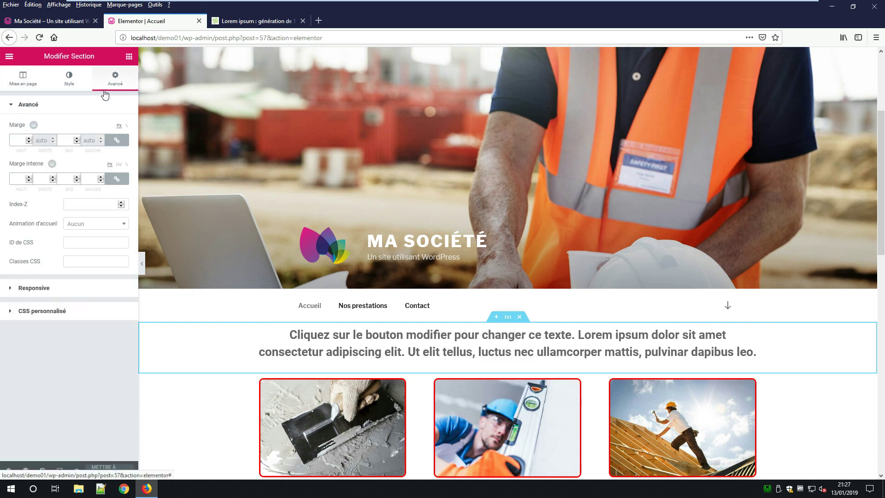
pyautogui.click(118, 140)
pyautogui.click(28, 138)
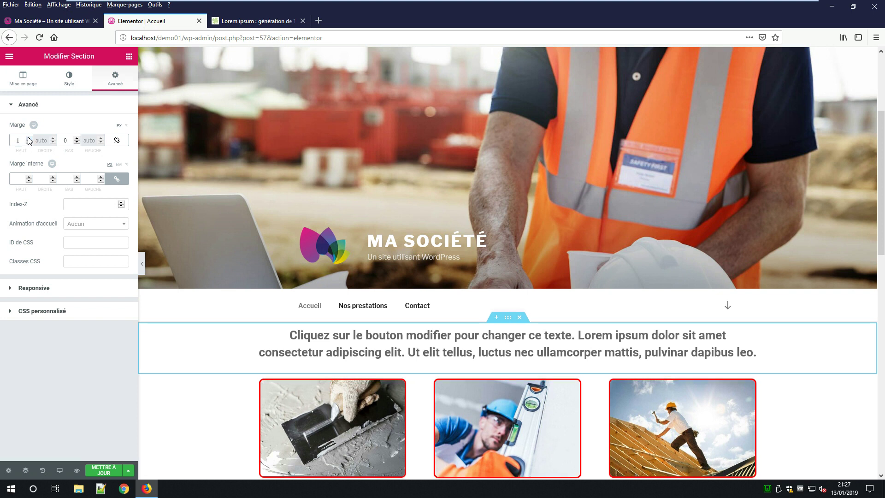
pyautogui.click(29, 138)
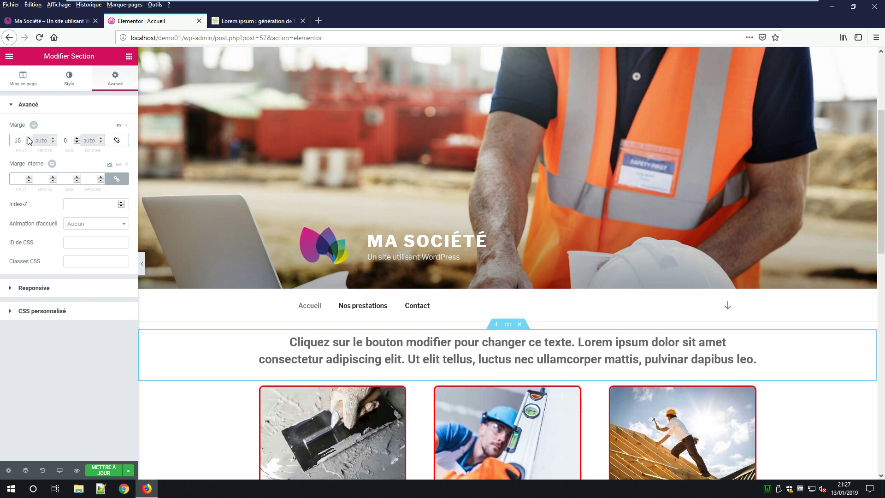
pyautogui.click(29, 143)
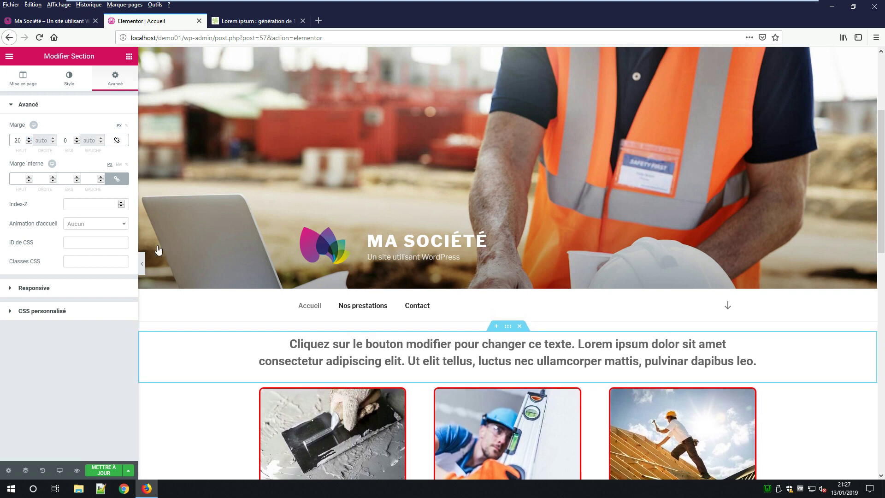
# Unlink the margins of the text section below the Mon entreprise brick section and set its top margin to 20 px
pyautogui.scroll(-8, 518, 396)
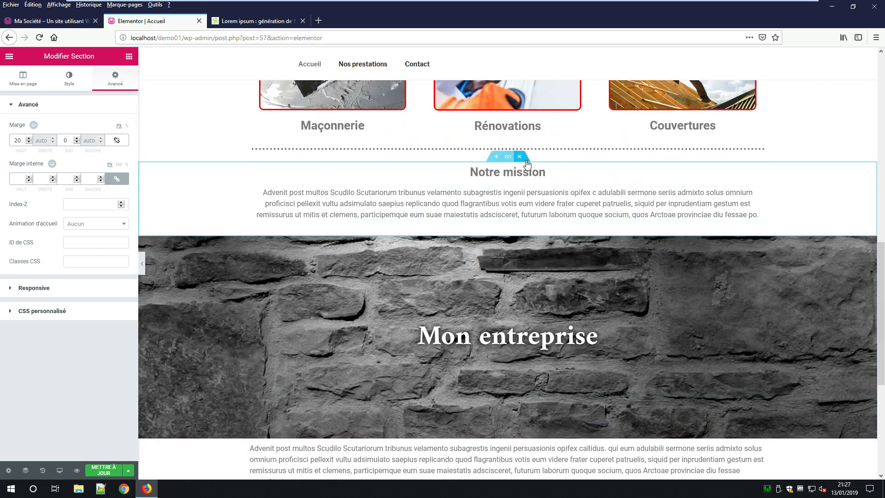
pyautogui.scroll(-4, 521, 275)
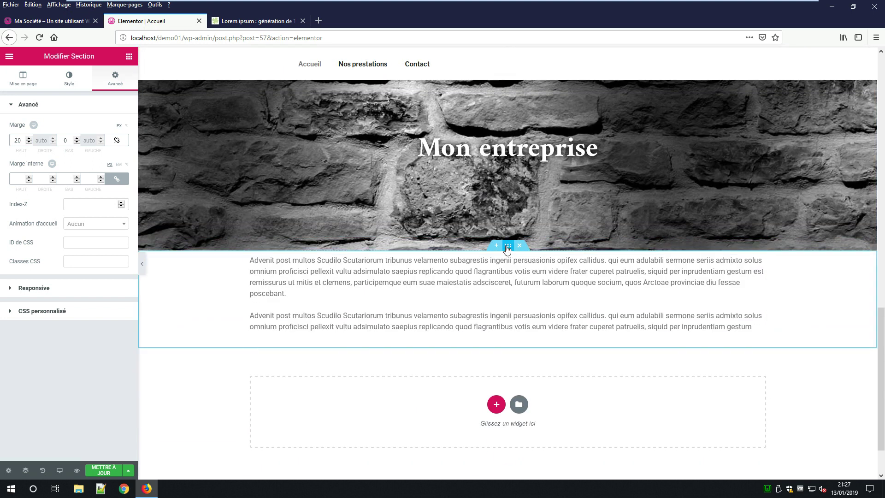
pyautogui.click(507, 247)
pyautogui.click(114, 76)
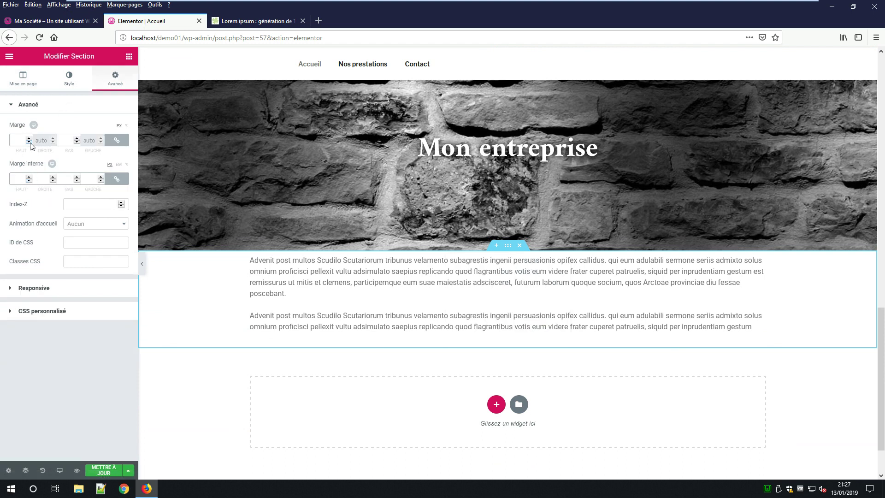
pyautogui.click(117, 140)
pyautogui.moveTo(30, 140); pyautogui.dragTo(29, 141)
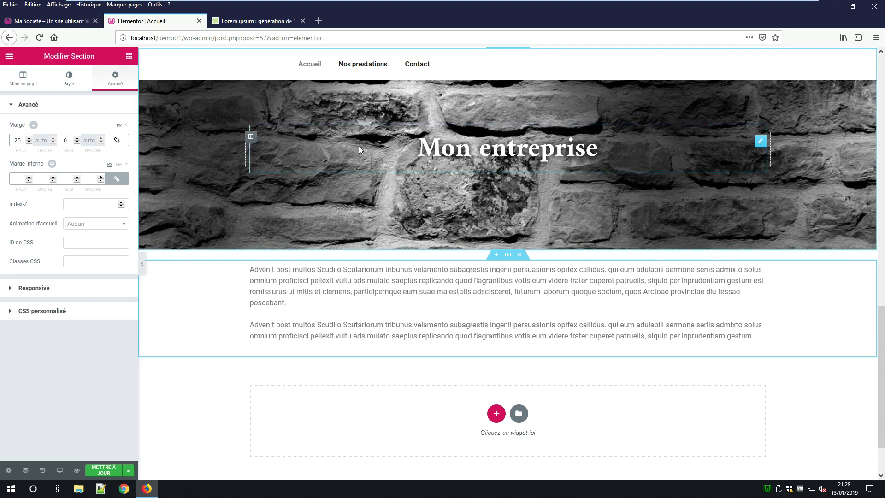
# Examine the spacing between the sections along the whole Accueil page in the editor
pyautogui.scroll(15, 428, 225)
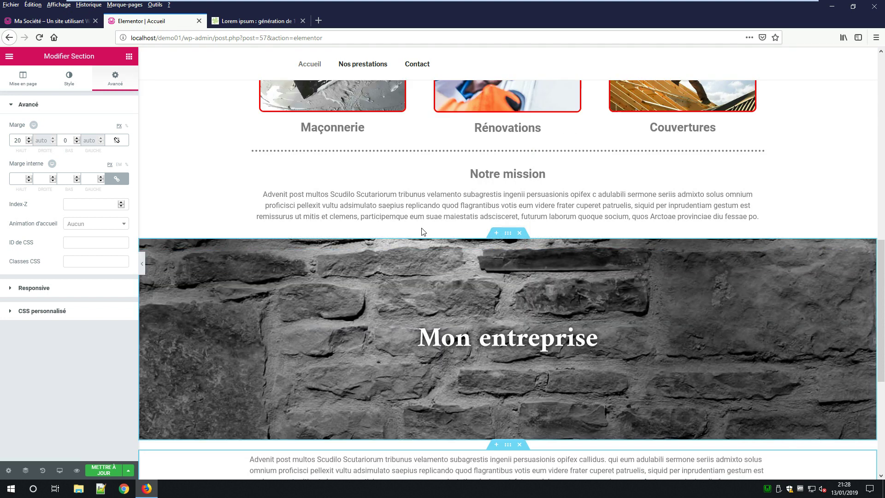
pyautogui.scroll(-12, 422, 173)
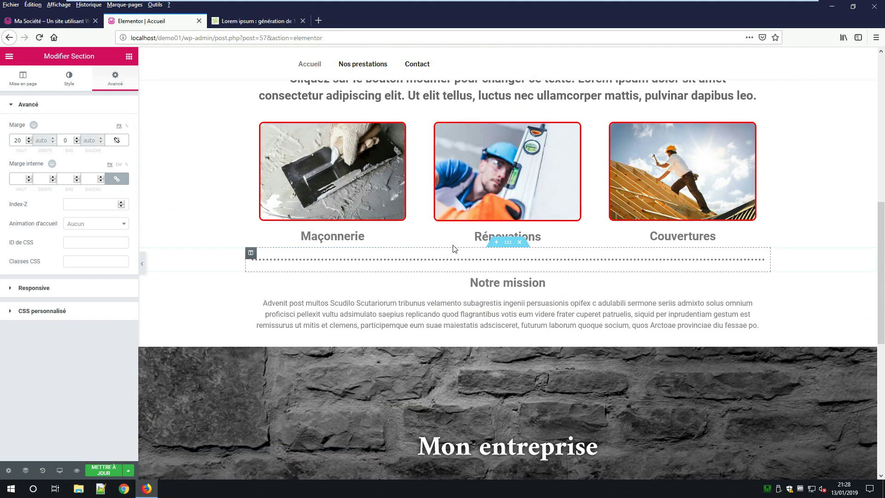
pyautogui.scroll(7, 608, 374)
pyautogui.scroll(2, 616, 359)
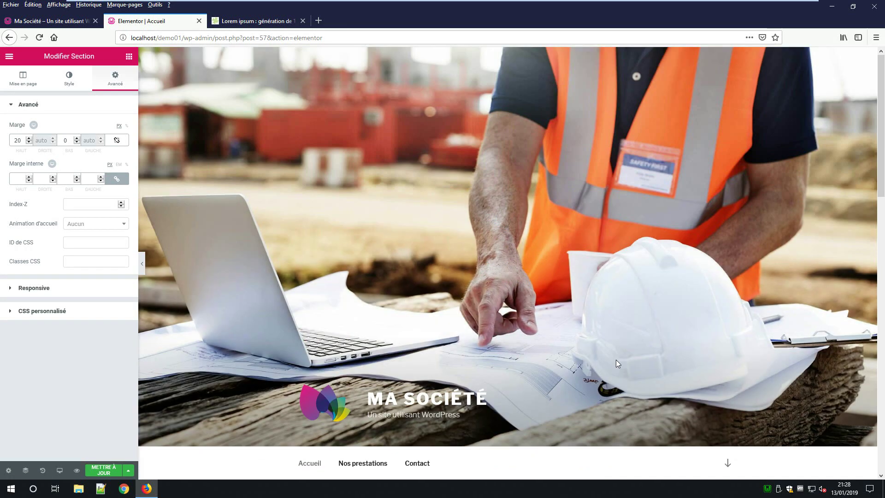
pyautogui.scroll(-4, 615, 356)
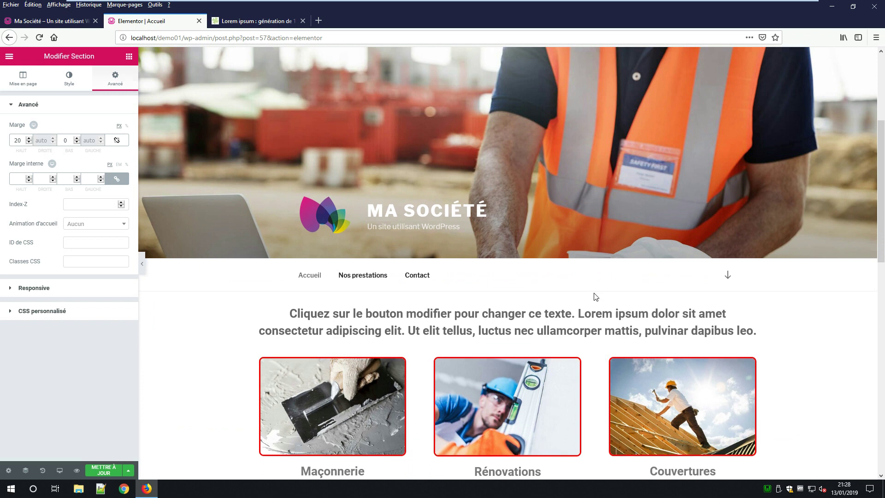
pyautogui.scroll(-9, 599, 304)
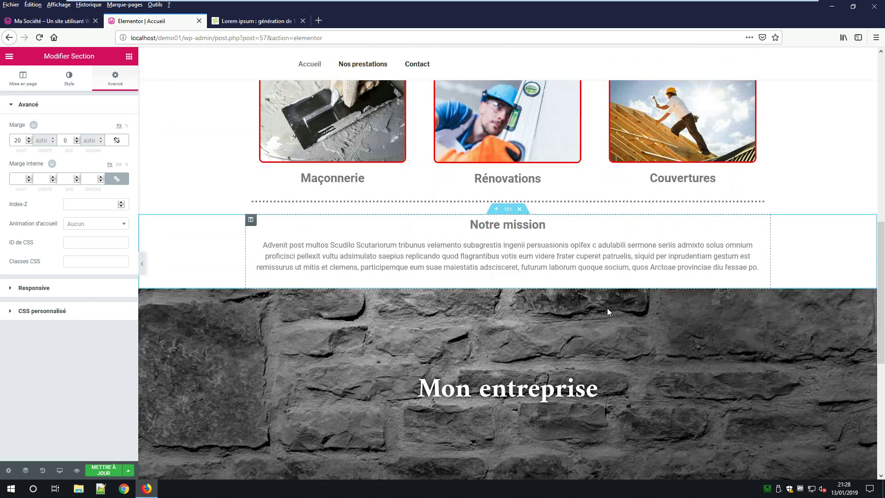
pyautogui.scroll(5, 562, 301)
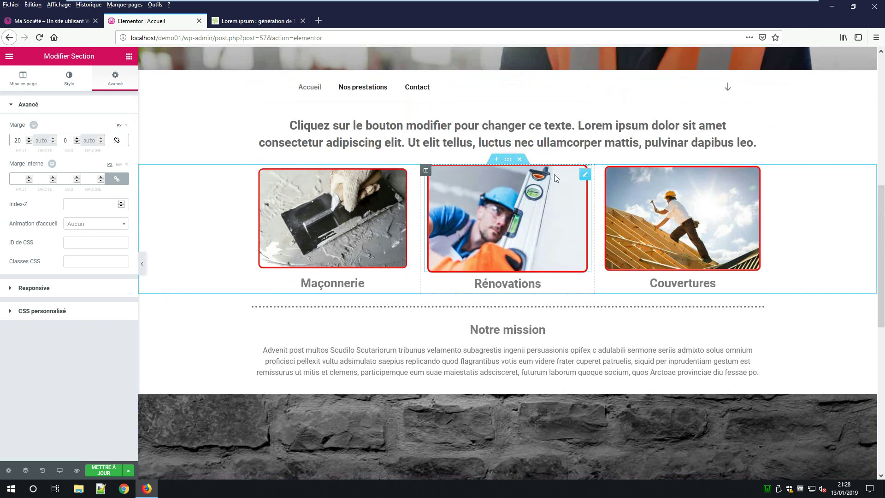
# Review the Accueil page once more from the header to the text below the brick section, and save its update
pyautogui.scroll(6, 552, 322)
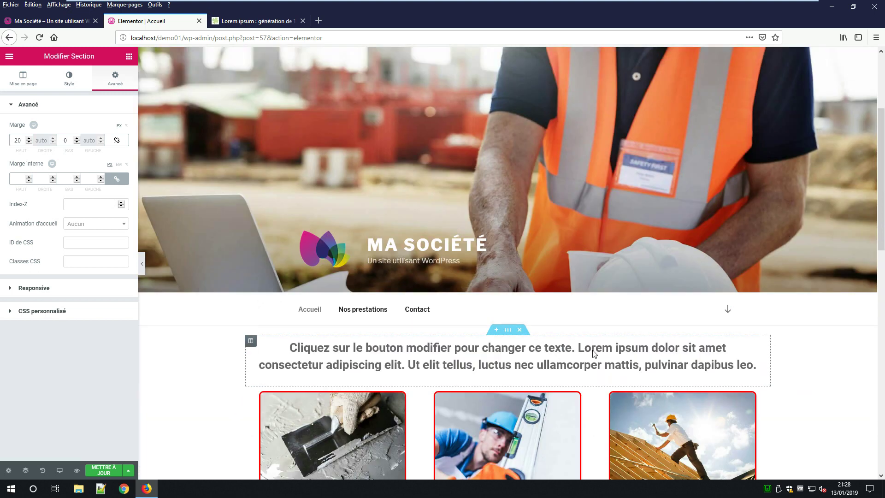
pyautogui.scroll(-5, 524, 316)
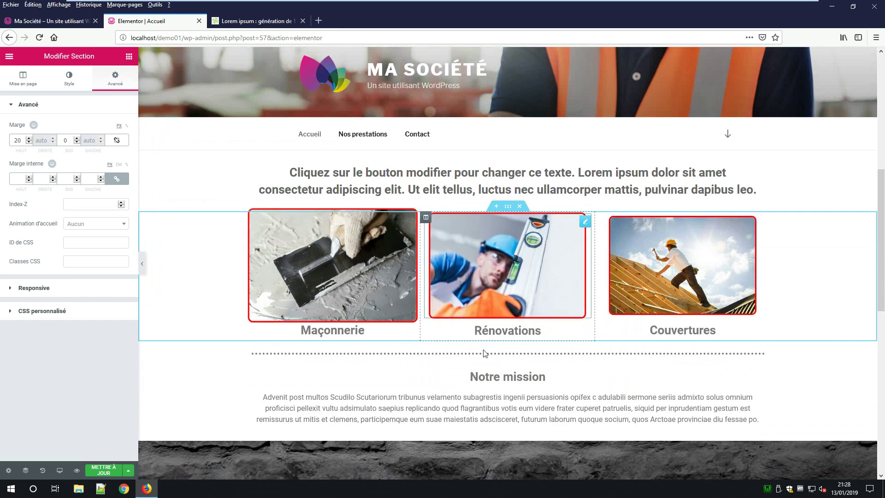
pyautogui.scroll(-8, 631, 371)
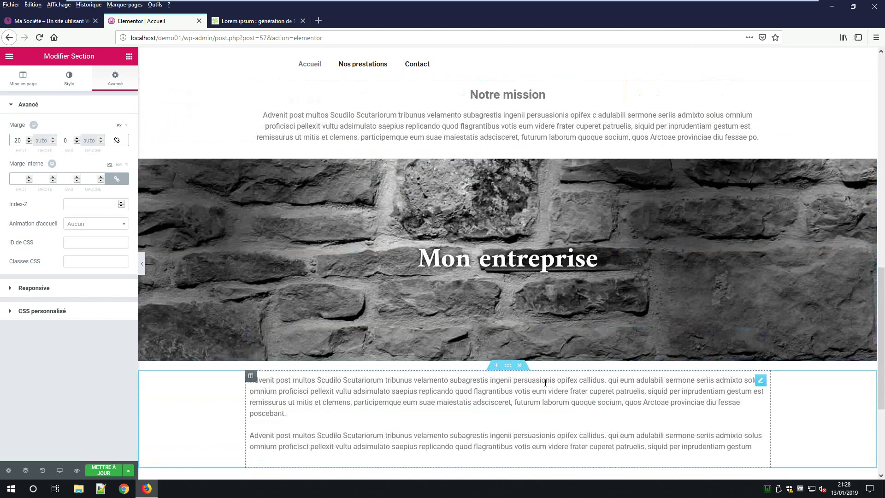
pyautogui.scroll(7, 545, 383)
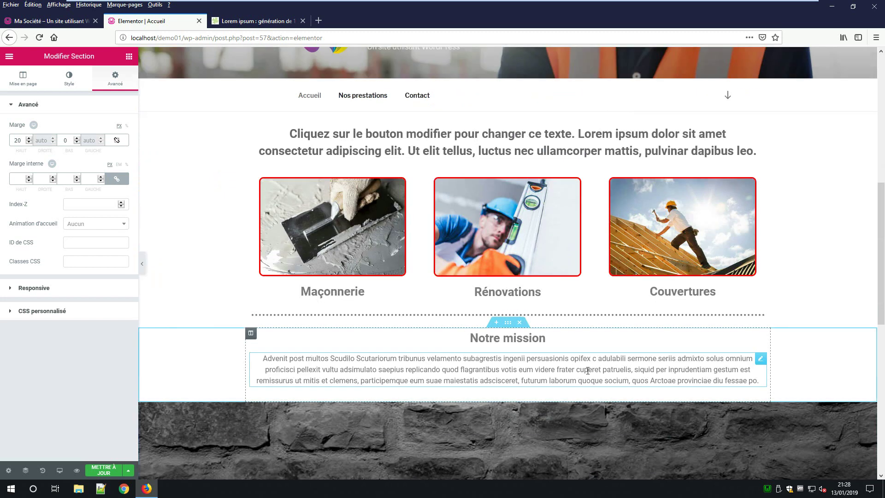
pyautogui.scroll(4, 609, 377)
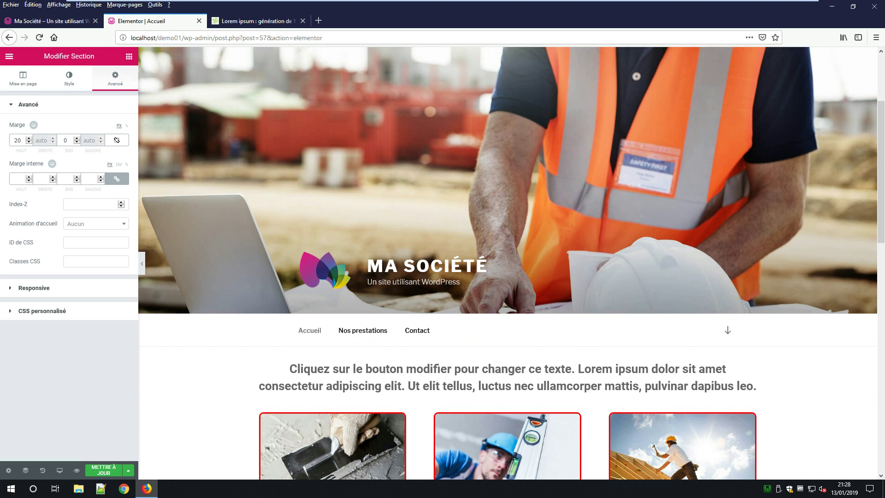
pyautogui.click(101, 476)
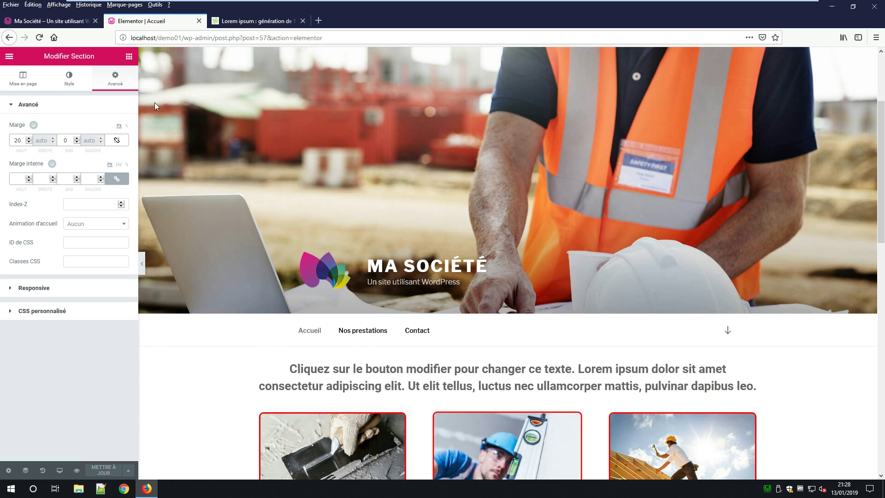
# Return to the WordPress dashboard and open the Nos prestations page for editing with Elementor
pyautogui.click(10, 56)
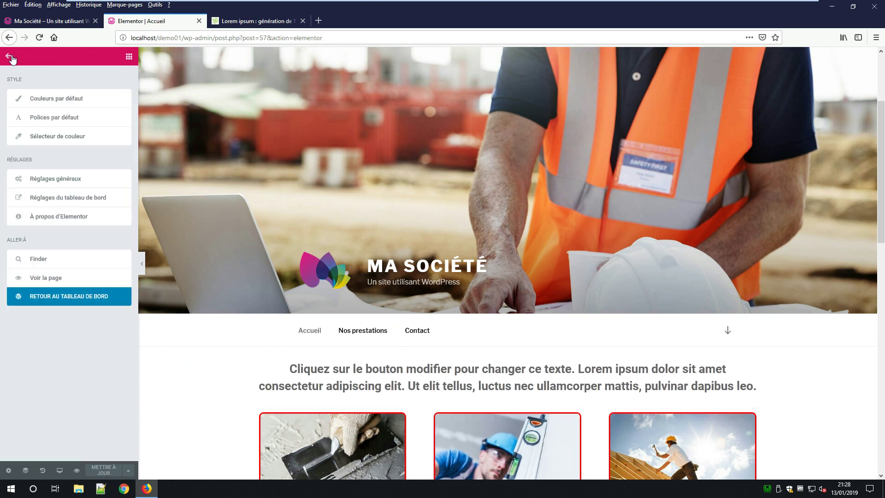
pyautogui.click(76, 303)
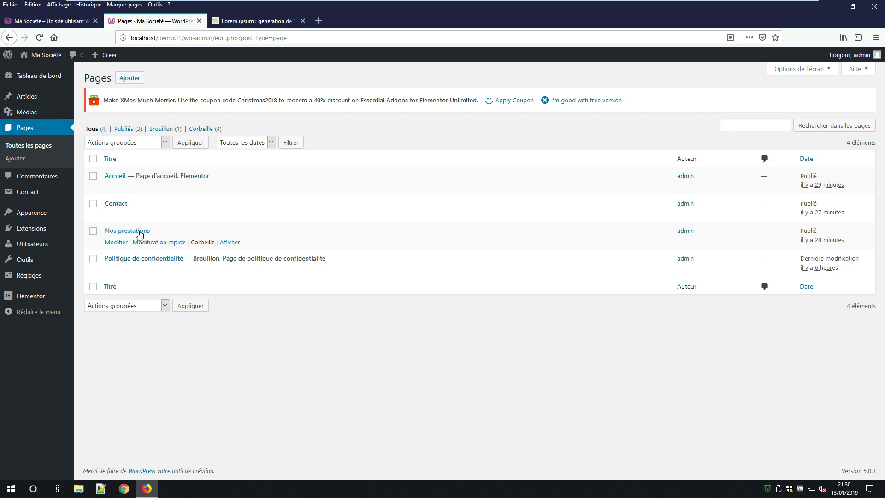
pyautogui.click(139, 234)
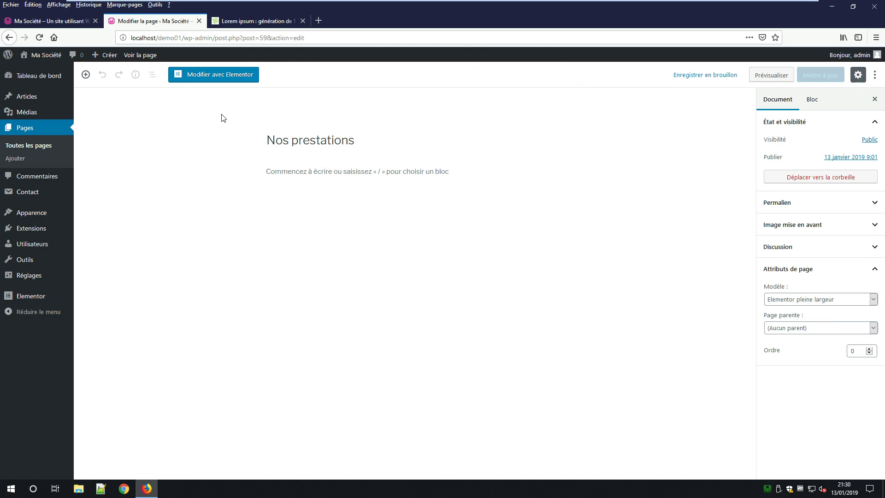
pyautogui.click(219, 75)
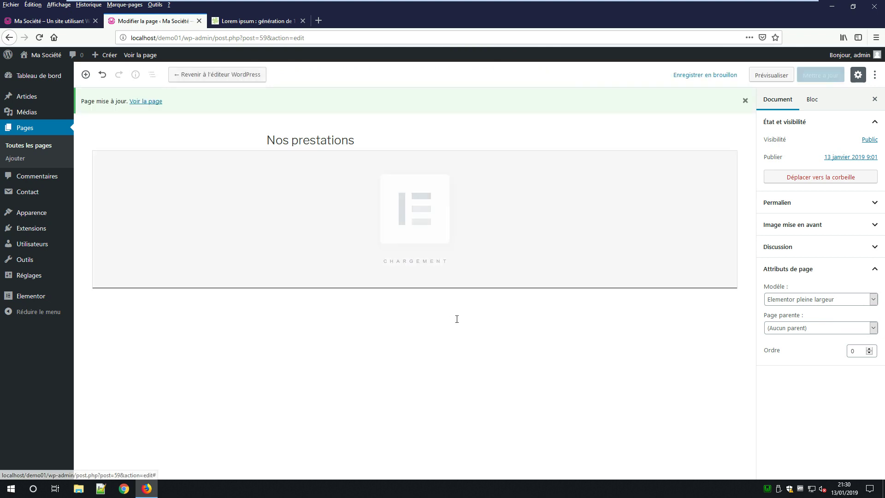
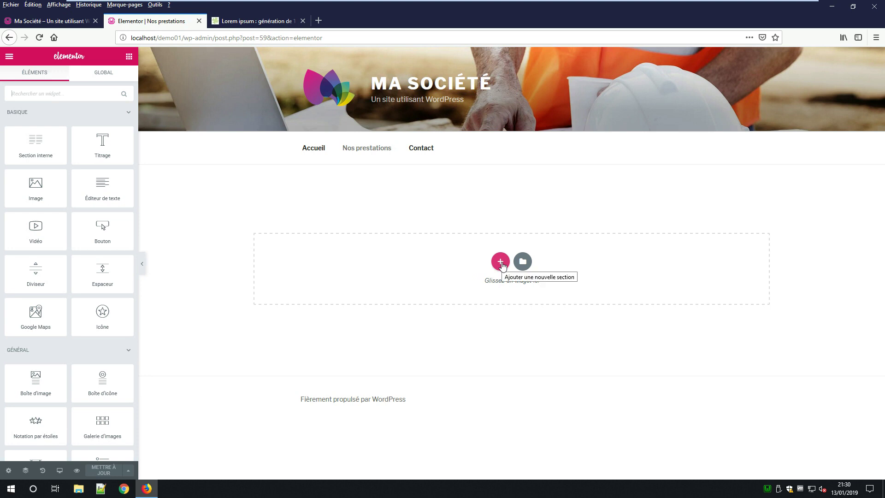
# Add a section with three equal columns and place a Titrage widget in its first column
pyautogui.click(500, 261)
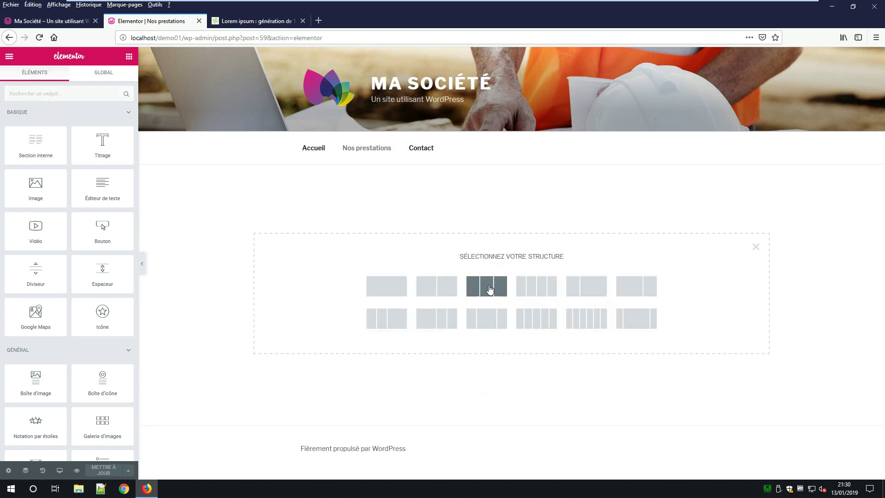
pyautogui.click(486, 286)
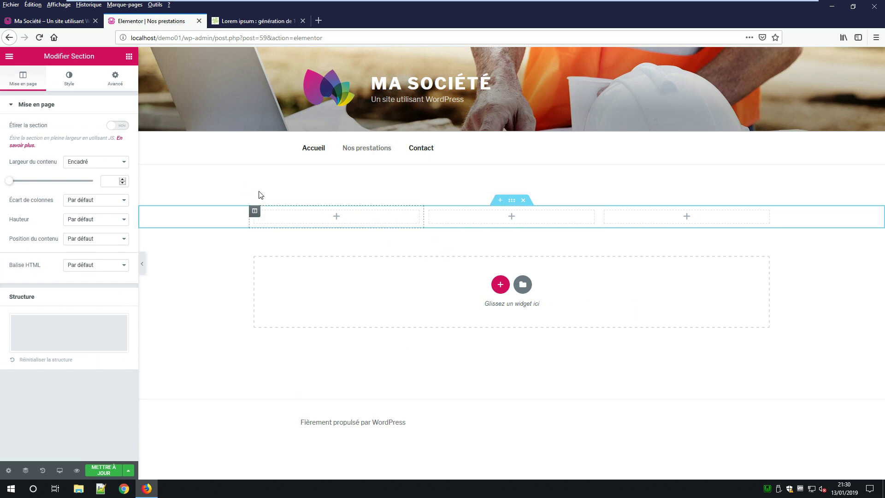
pyautogui.click(125, 58)
pyautogui.moveTo(103, 144); pyautogui.dragTo(342, 237)
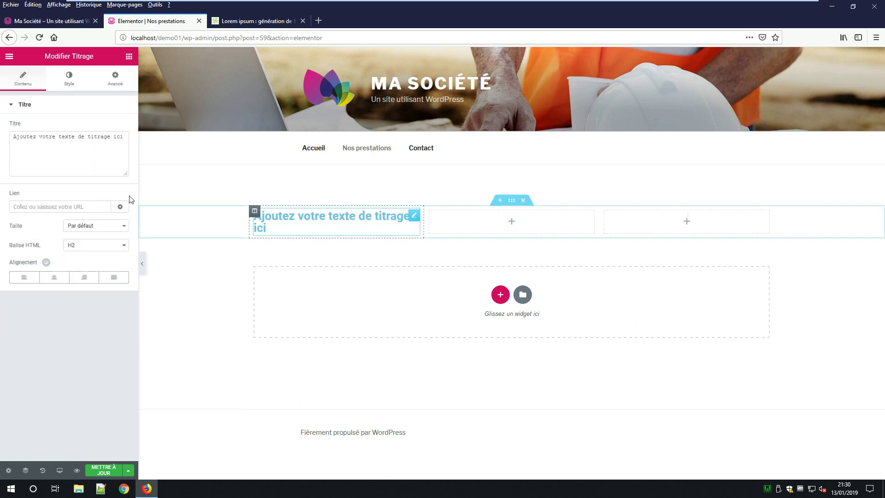
# Replace the heading text in the first column with "Maçonneire" and centre it
pyautogui.click(123, 142)
pyautogui.hotkey('ctrl', 'a')
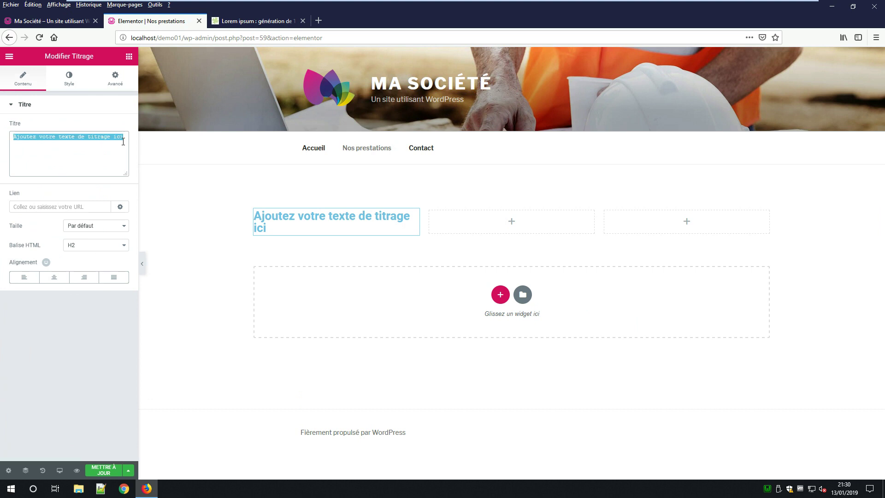
pyautogui.press('BackSpace')
pyautogui.write('Maçonneire')
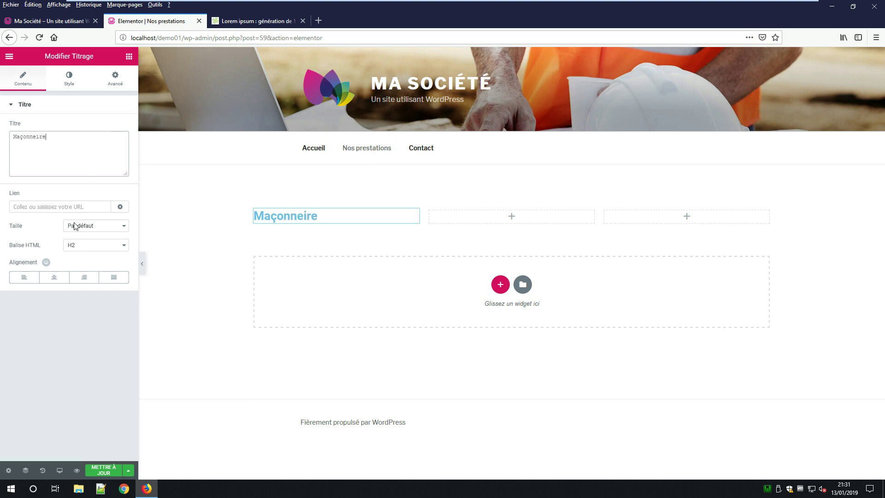
pyautogui.click(68, 276)
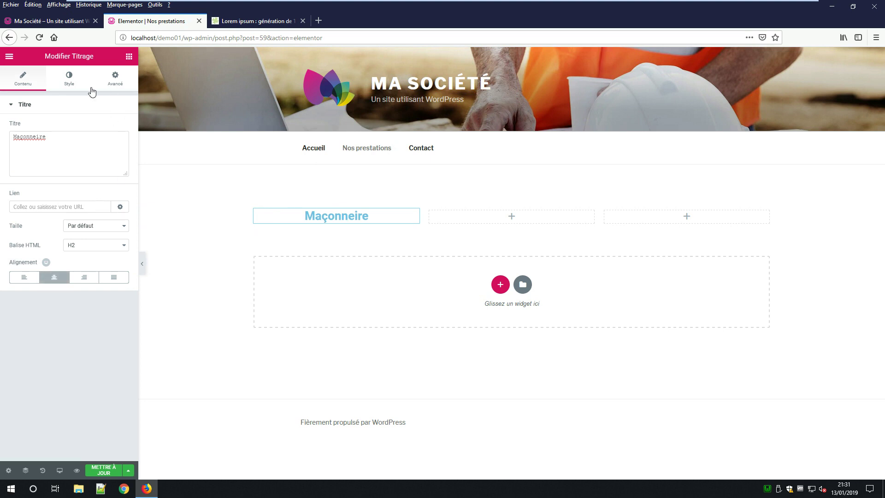
# Set the first column heading's text colour to grey #7a7a7a and open its advanced settings
pyautogui.click(67, 79)
pyautogui.click(116, 128)
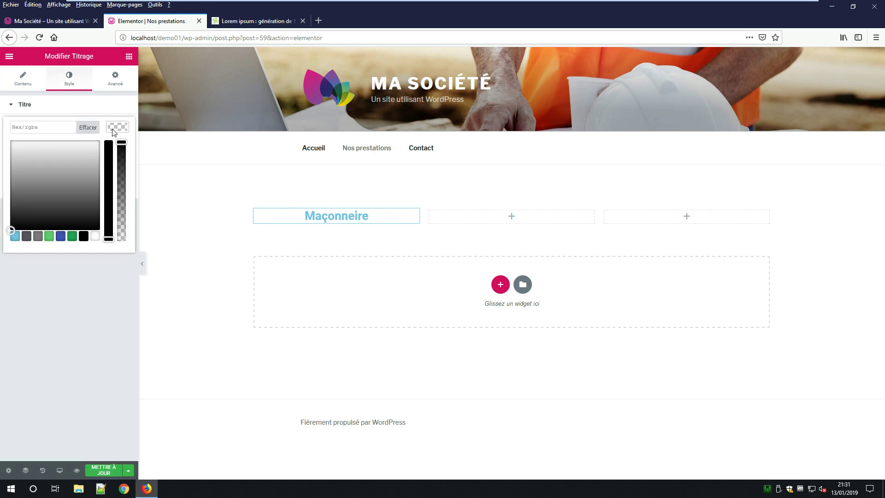
pyautogui.click(38, 235)
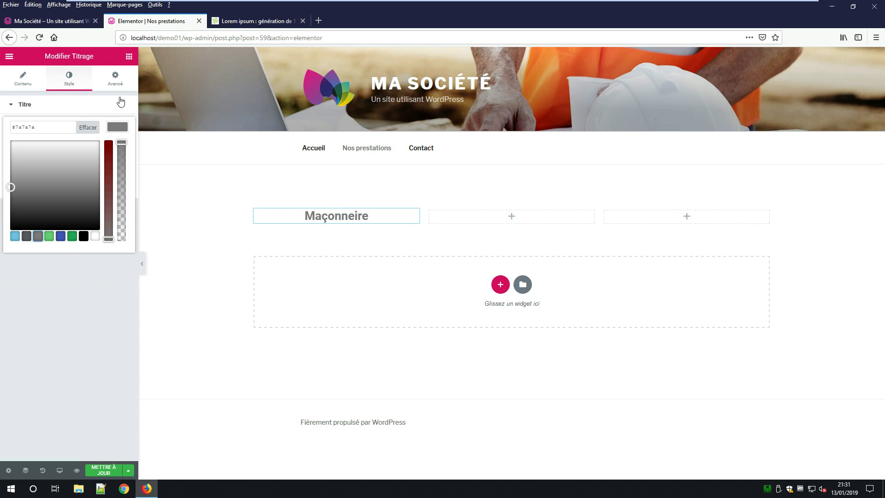
pyautogui.click(116, 129)
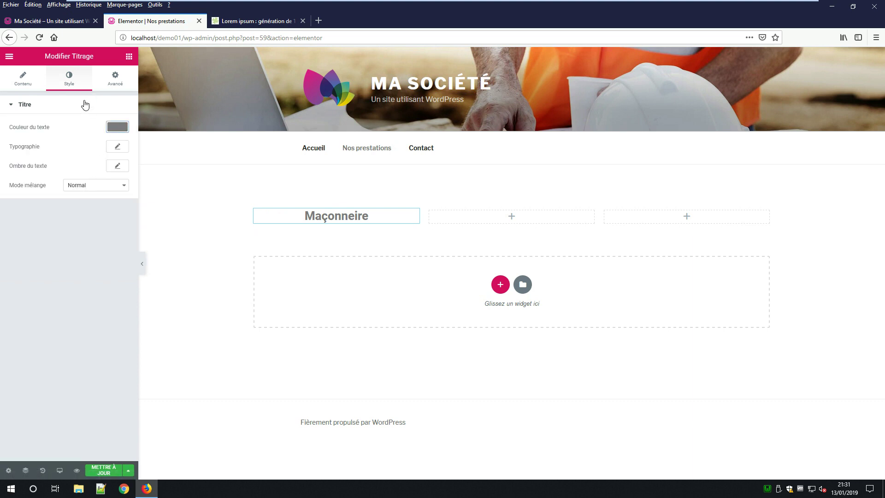
pyautogui.click(115, 78)
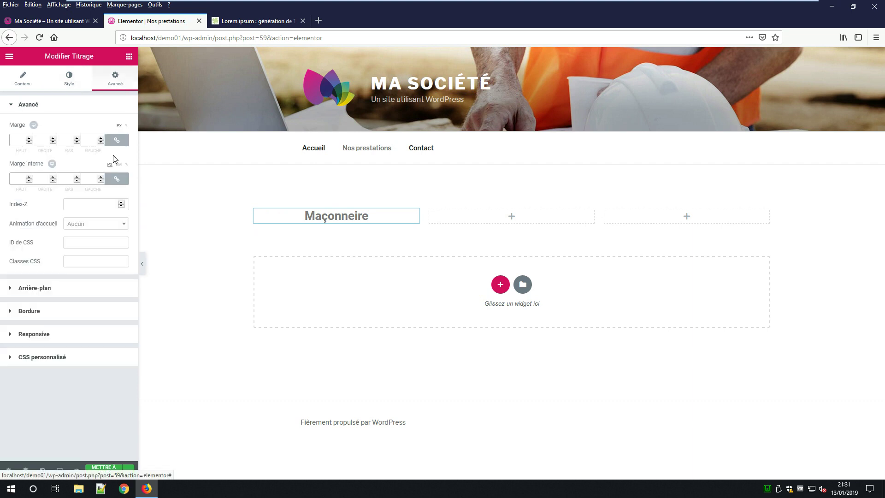
# Try the Fade In entrance animation on the Maçonneire heading, and set it to Zoom In instead
pyautogui.click(126, 225)
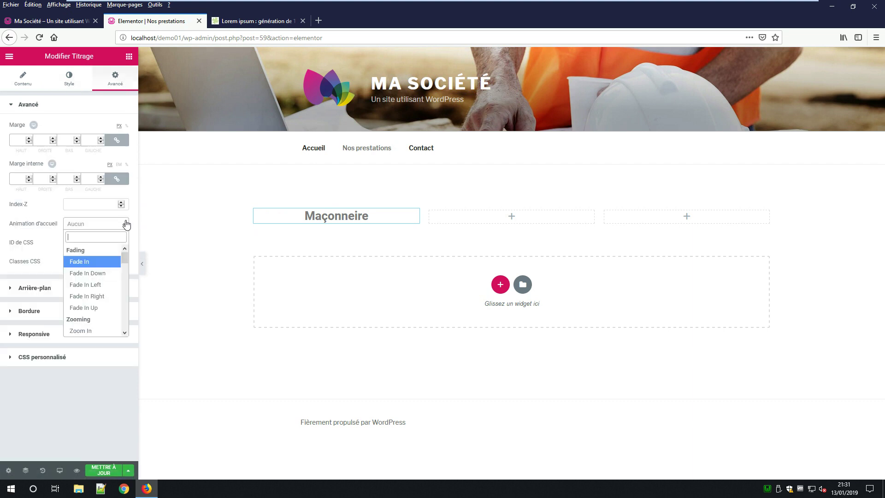
pyautogui.click(103, 262)
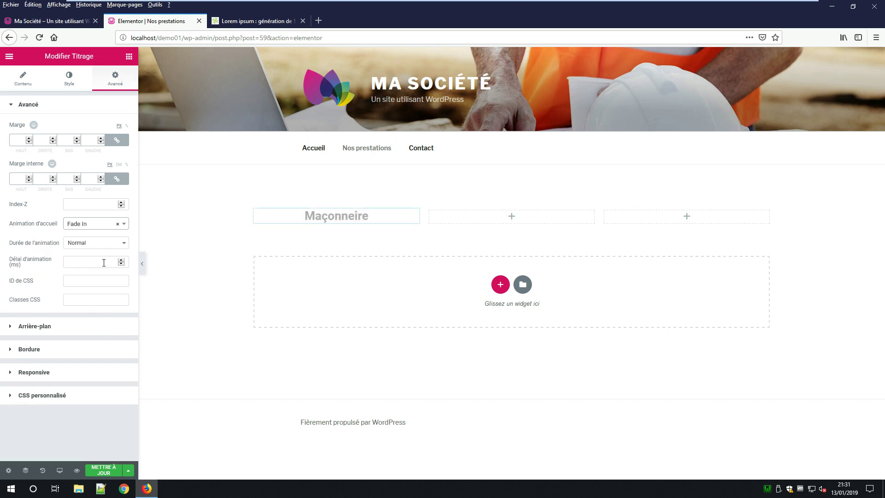
pyautogui.click(124, 224)
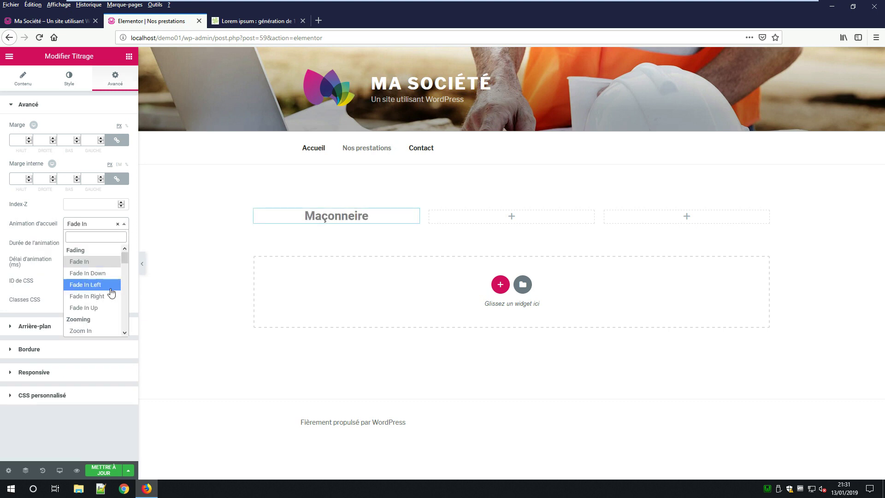
pyautogui.click(92, 331)
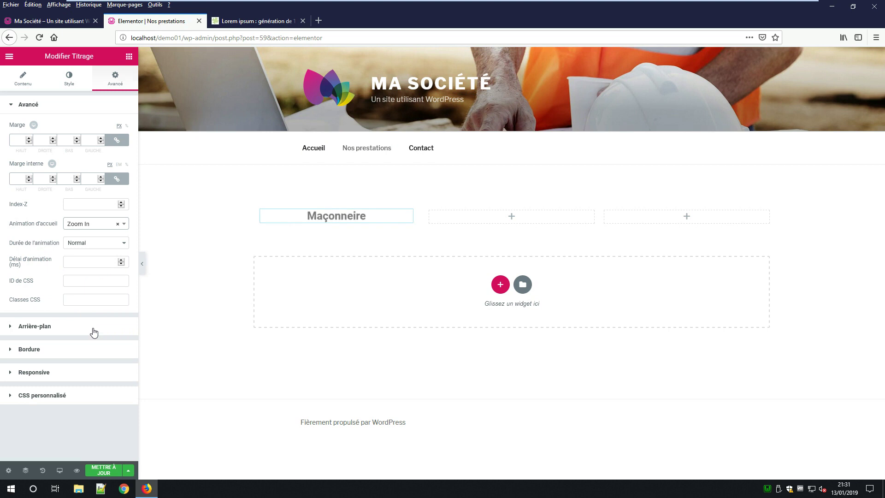
# Duplicate the Maçonneire heading and move the copy into the empty middle column
pyautogui.moveTo(412, 221)
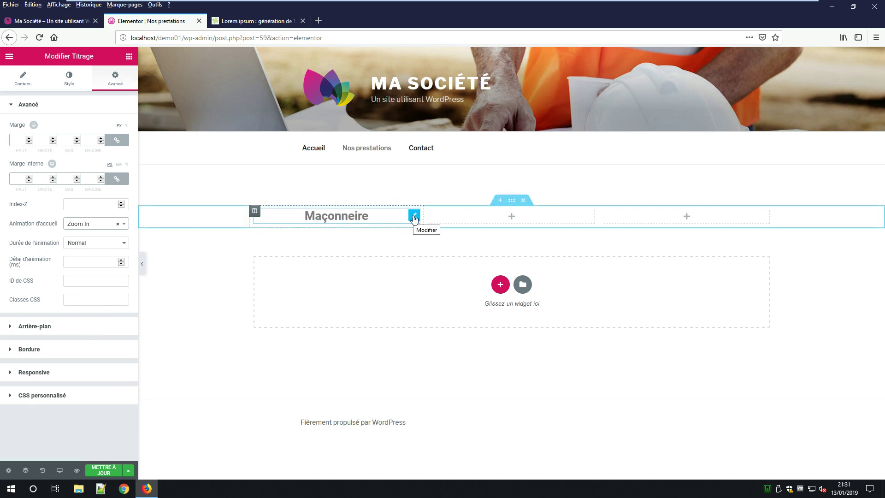
pyautogui.rightClick(415, 221)
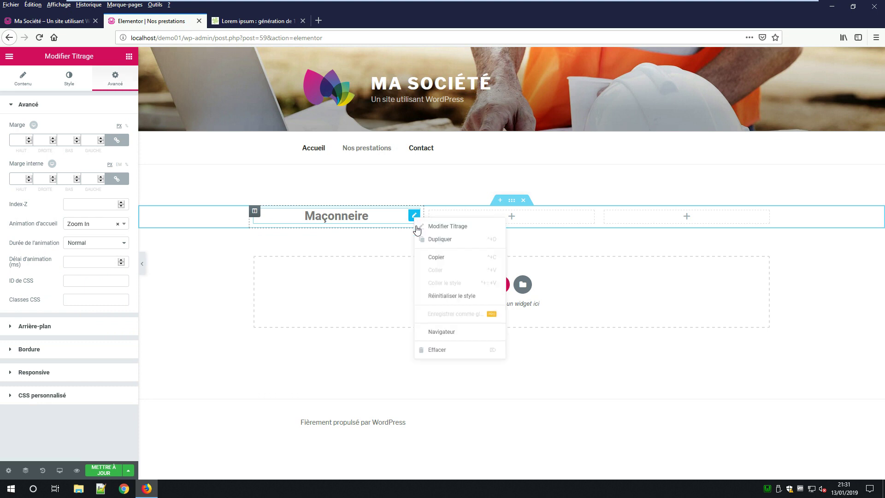
pyautogui.click(432, 240)
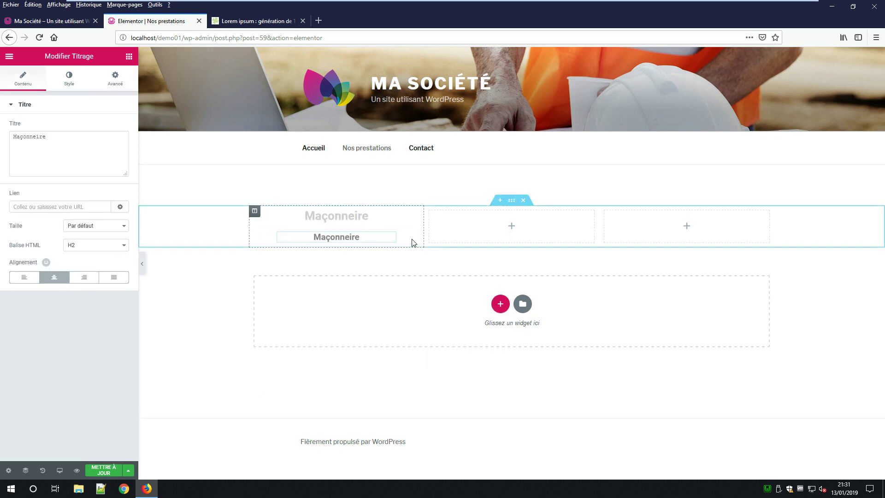
pyautogui.moveTo(414, 236); pyautogui.dragTo(511, 215)
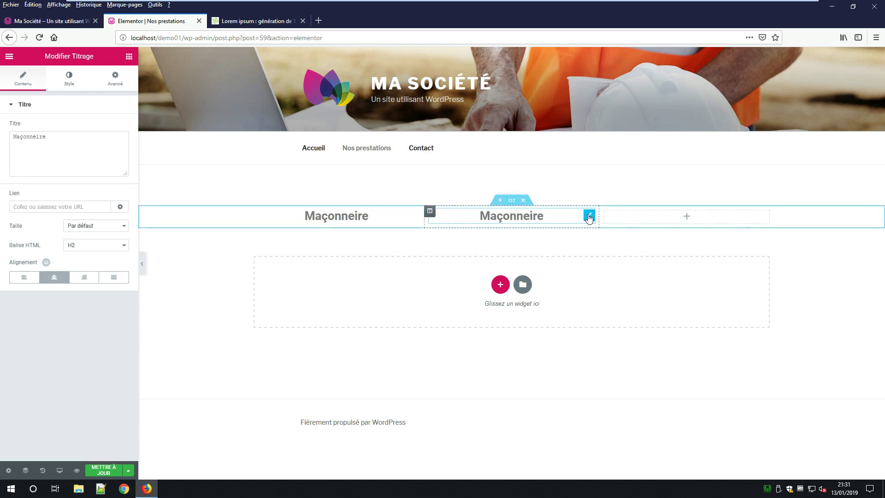
# Change the title of the middle column's heading to "Rénovations"
pyautogui.click(589, 216)
pyautogui.click(55, 140)
pyautogui.doubleClick(34, 137)
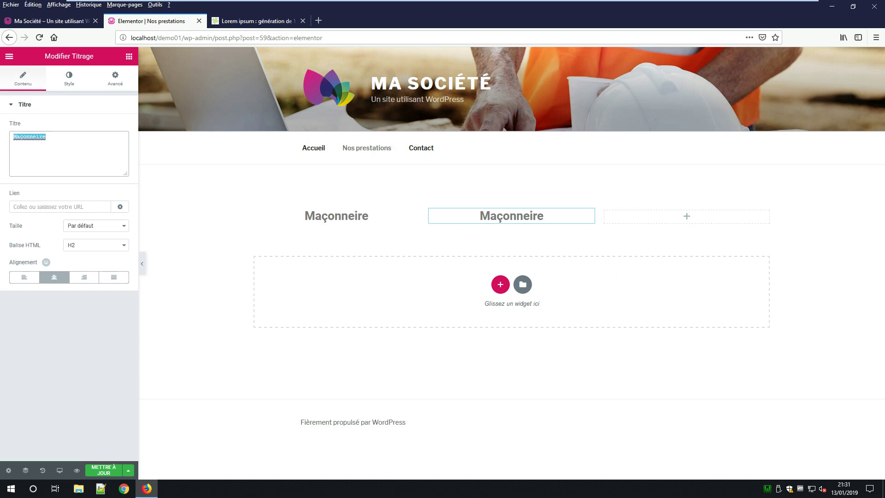
pyautogui.click(60, 135)
pyautogui.press('BackSpace')
pyautogui.press('BackSpace')
pyautogui.press('BackSpace')
pyautogui.press('BackSpace')
pyautogui.press('BackSpace')
pyautogui.press('BackSpace')
pyautogui.press('BackSpace')
pyautogui.press('BackSpace')
pyautogui.press('BackSpace')
pyautogui.press('BackSpace')
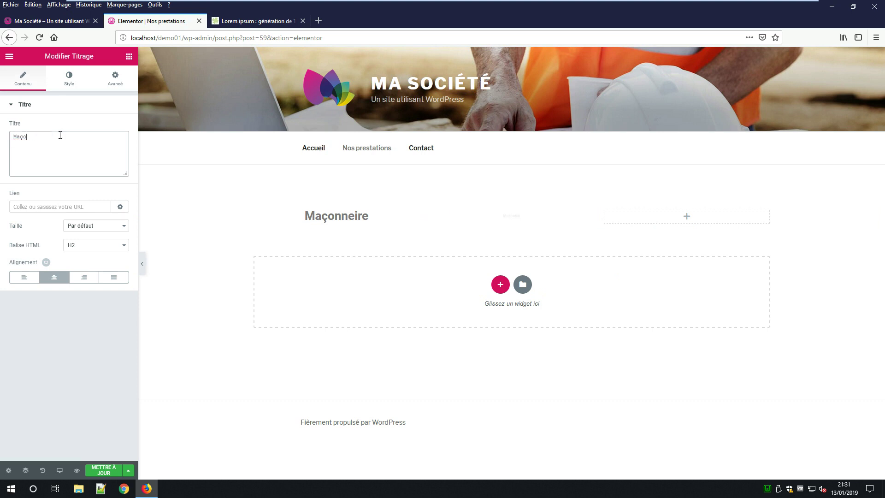
pyautogui.write('Rénovations')
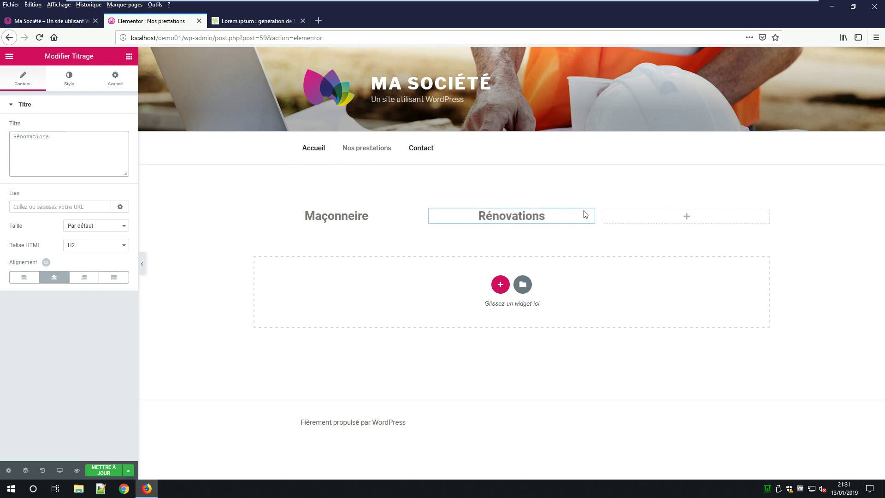
# Duplicate the Rénovations heading and move the copy into the empty third column
pyautogui.rightClick(590, 216)
pyautogui.click(609, 236)
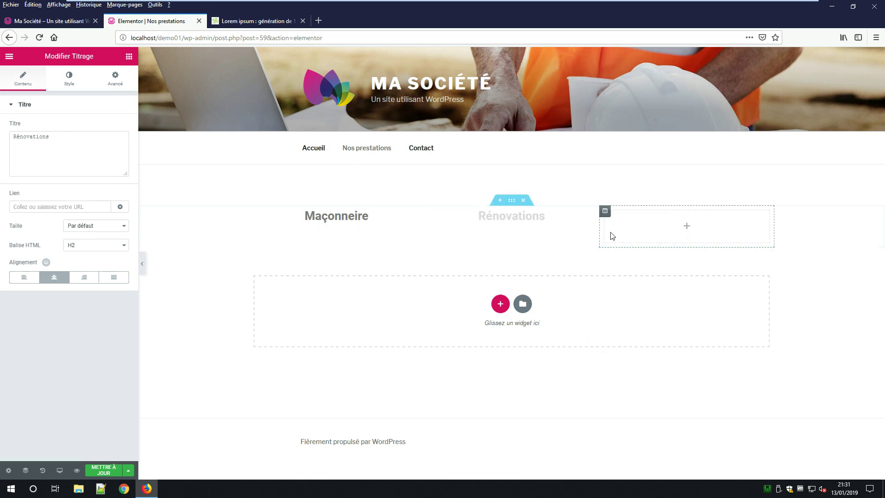
pyautogui.moveTo(588, 238); pyautogui.dragTo(687, 221)
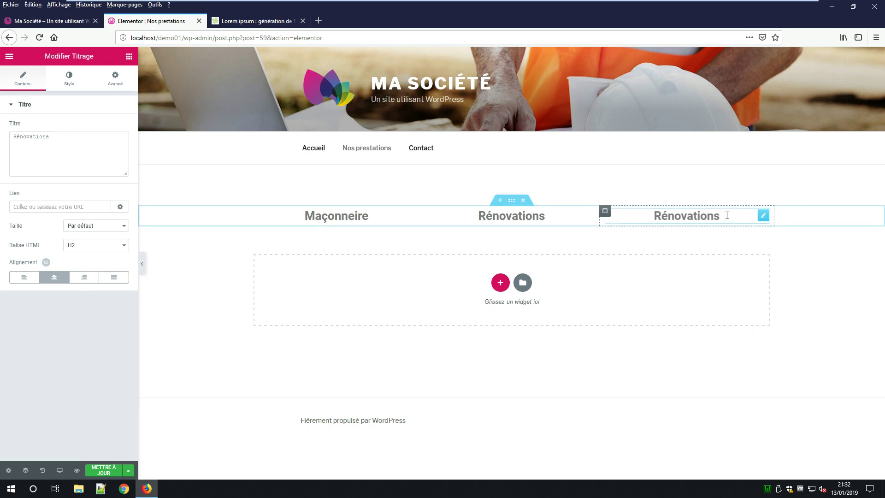
# Change the title of the third column's heading to "Couvertures"
pyautogui.click(69, 141)
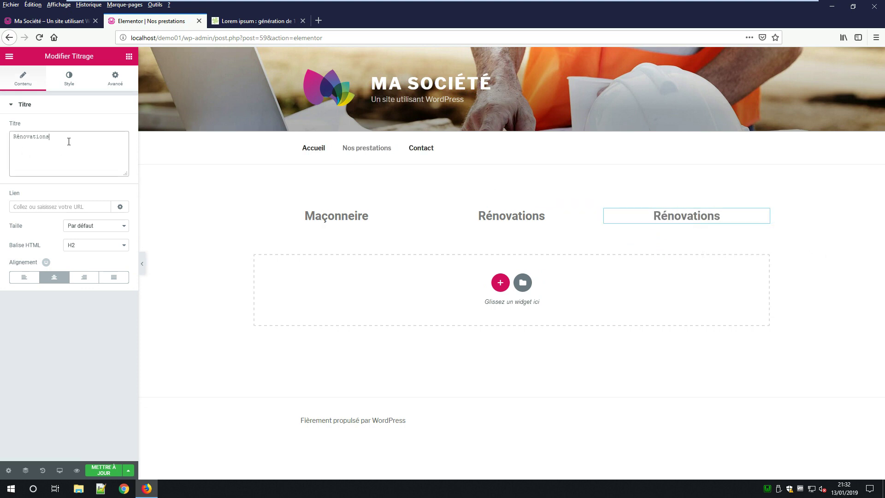
pyautogui.press('BackSpace')
pyautogui.press('BackSpace')
pyautogui.press('BackSpace')
pyautogui.press('BackSpace')
pyautogui.press('BackSpace')
pyautogui.press('BackSpace')
pyautogui.press('BackSpace')
pyautogui.press('BackSpace')
pyautogui.write('Couvertures')
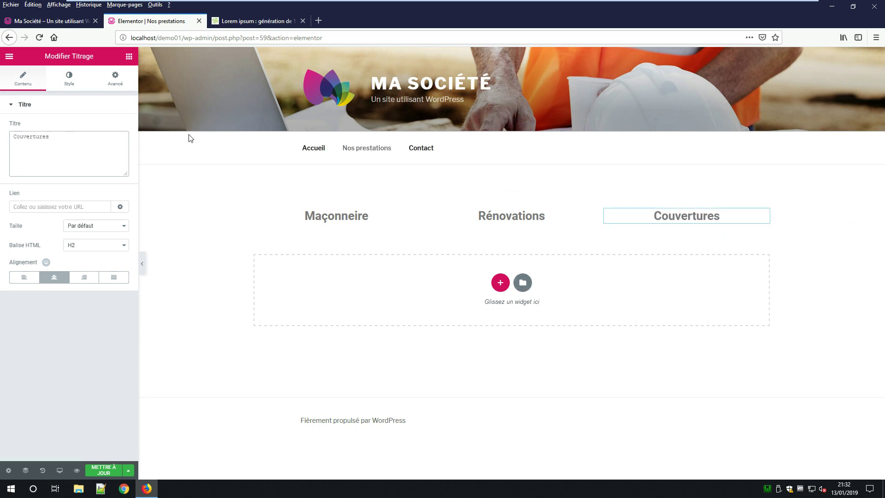
# Add a text editor widget under the Maçonneire heading and insert the line "Sous titre" above its placeholder text
pyautogui.click(129, 55)
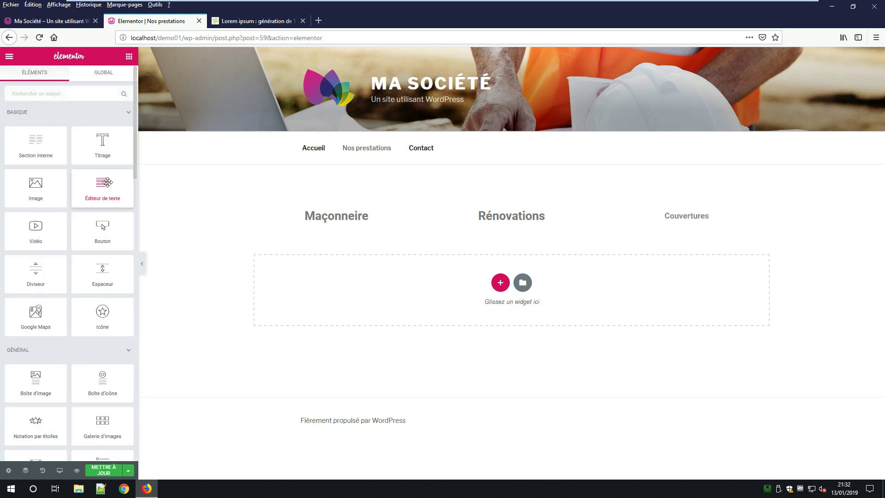
pyautogui.moveTo(105, 183); pyautogui.dragTo(335, 223)
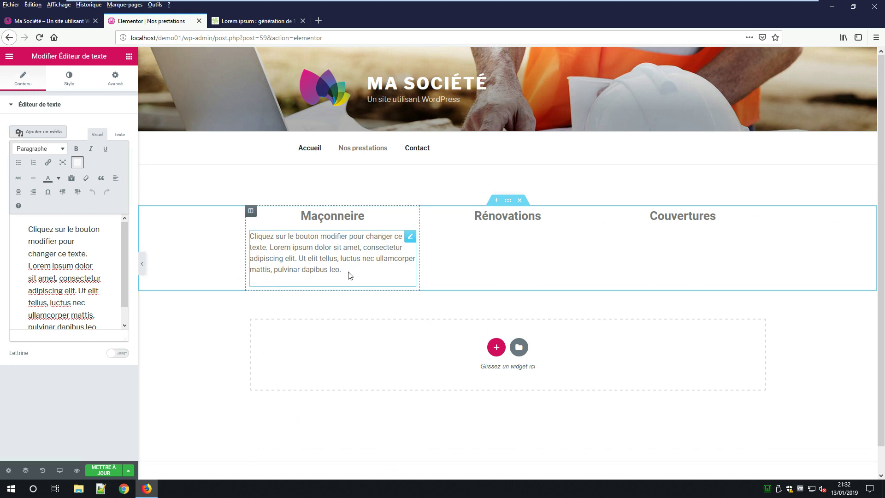
pyautogui.click(119, 135)
pyautogui.moveTo(100, 236); pyautogui.dragTo(1, 174)
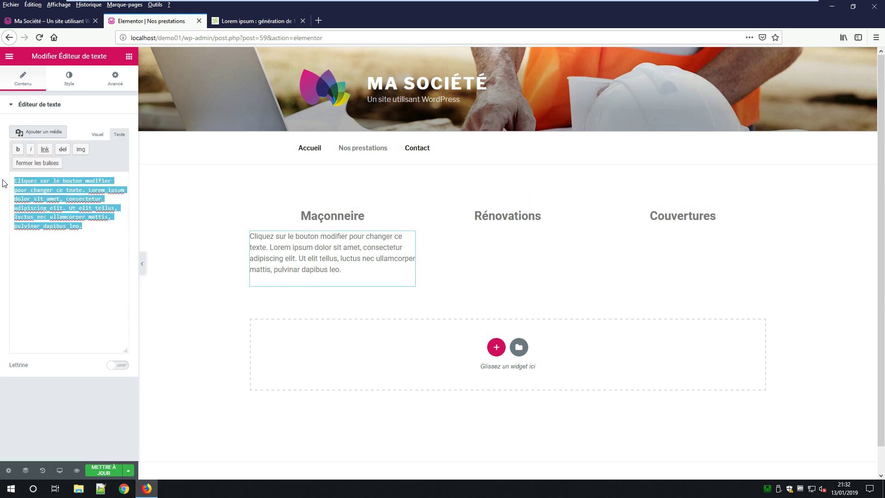
pyautogui.rightClick(70, 209)
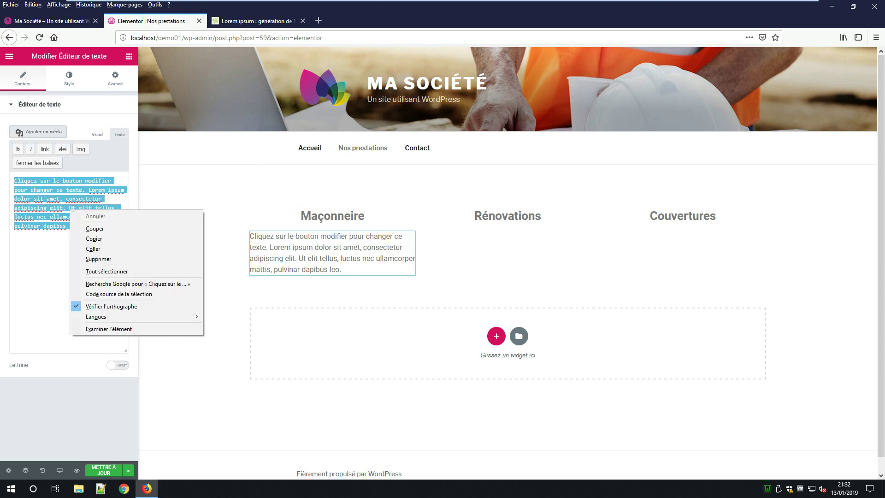
pyautogui.click(89, 238)
pyautogui.click(111, 215)
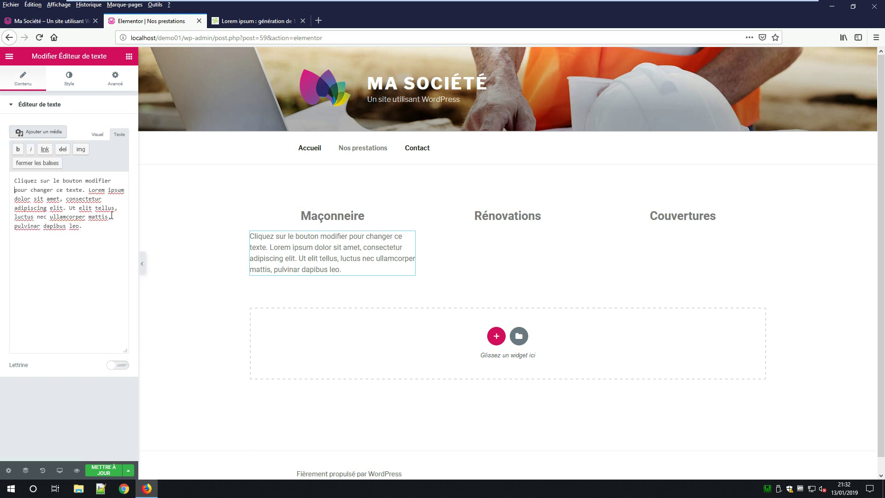
pyautogui.press('Up')
pyautogui.press('Return')
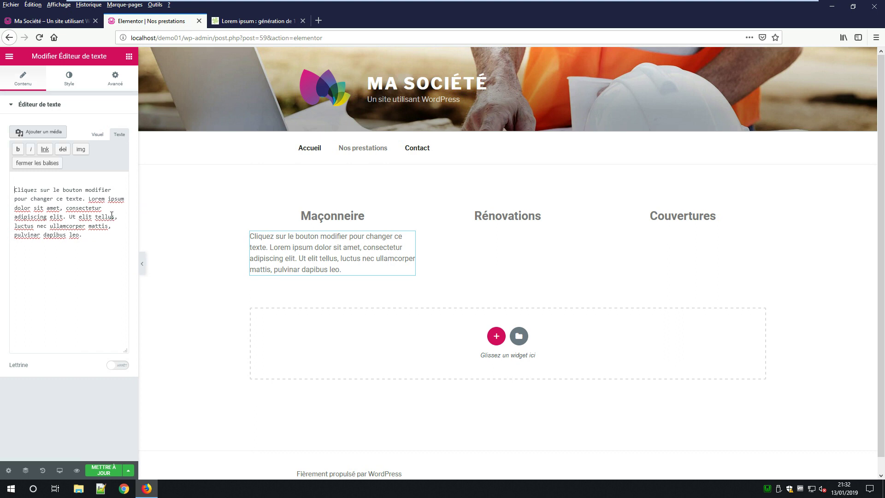
pyautogui.write('Sous titre')
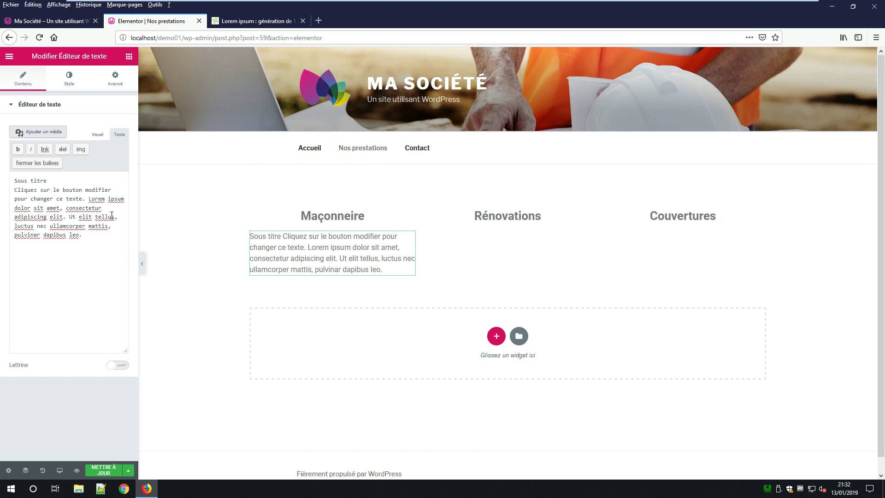
# Make the "Sous titre" line bold in the first column's text block
pyautogui.hotkey('shift', 'Home')
pyautogui.click(95, 135)
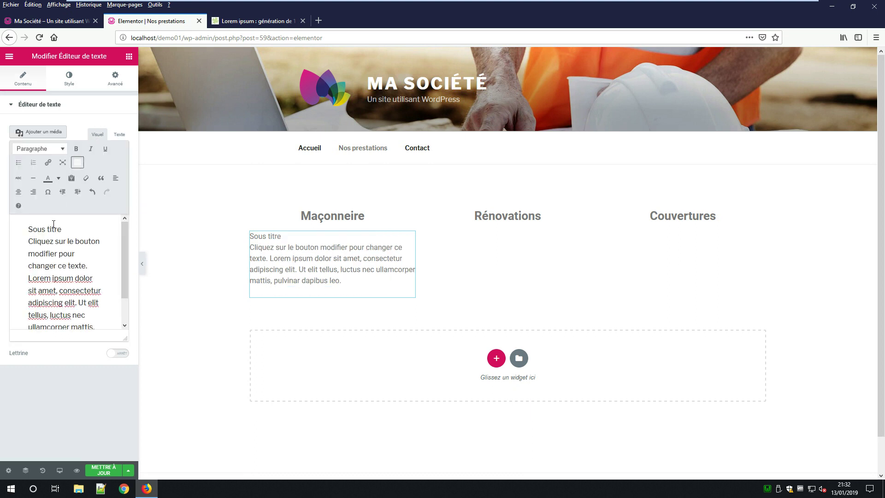
pyautogui.moveTo(63, 229); pyautogui.dragTo(28, 229)
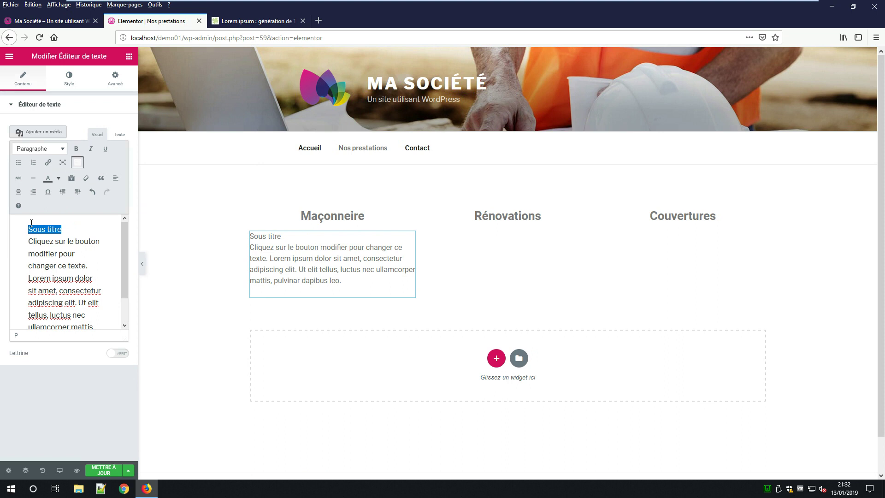
pyautogui.click(78, 149)
pyautogui.click(100, 315)
# Copy the bold subtitle with its paragraph and paste it twice below within the same text block, separated by blank lines
pyautogui.click(119, 135)
pyautogui.moveTo(82, 250); pyautogui.dragTo(2, 172)
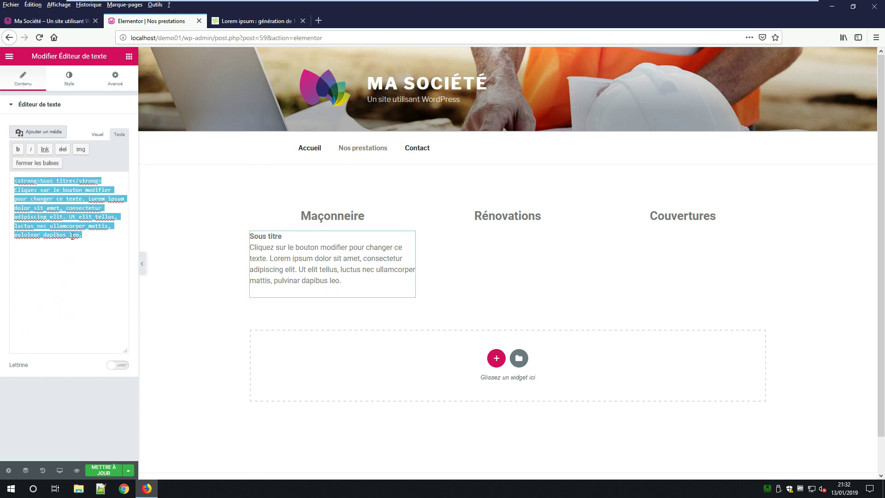
pyautogui.click(93, 246)
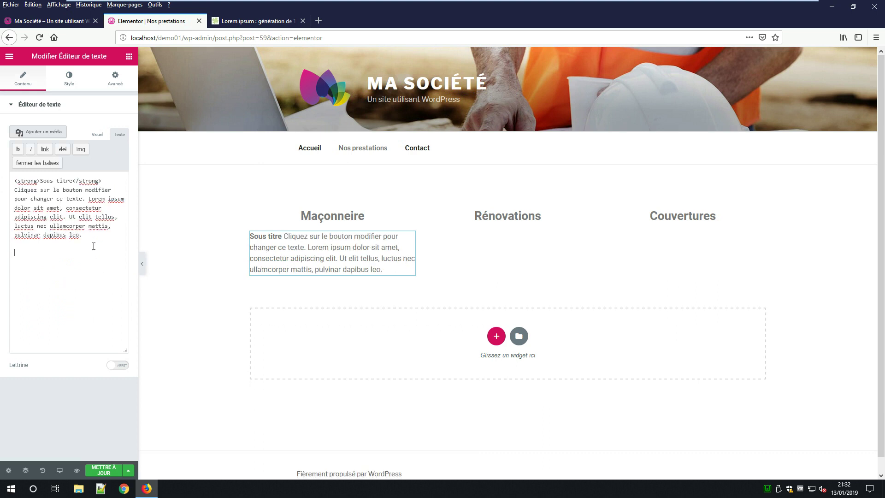
pyautogui.hotkey('ctrl', 'v')
pyautogui.hotkey('ctrl', 'v')
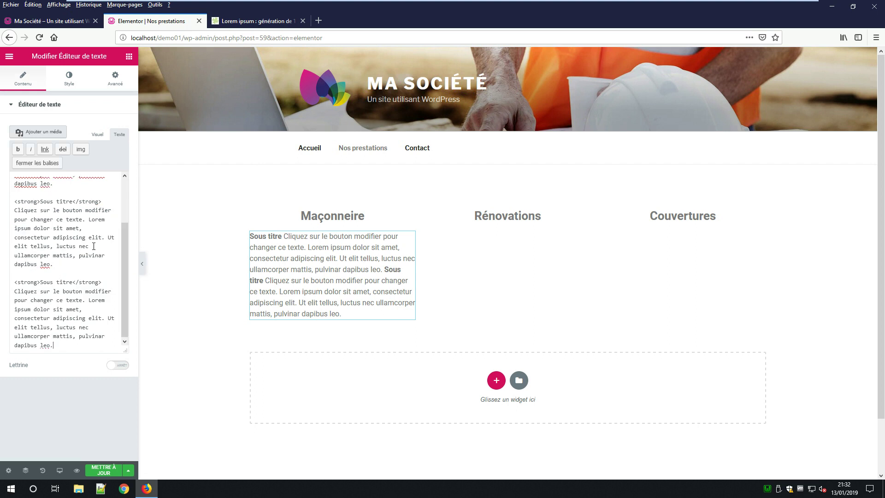
pyautogui.click(94, 135)
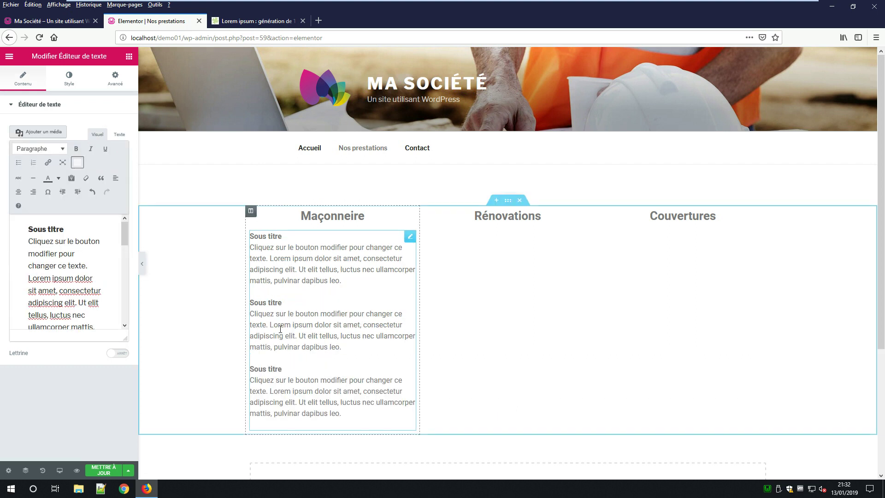
# Duplicate the first column's text block and move the copy under the Rénovations heading
pyautogui.rightClick(409, 238)
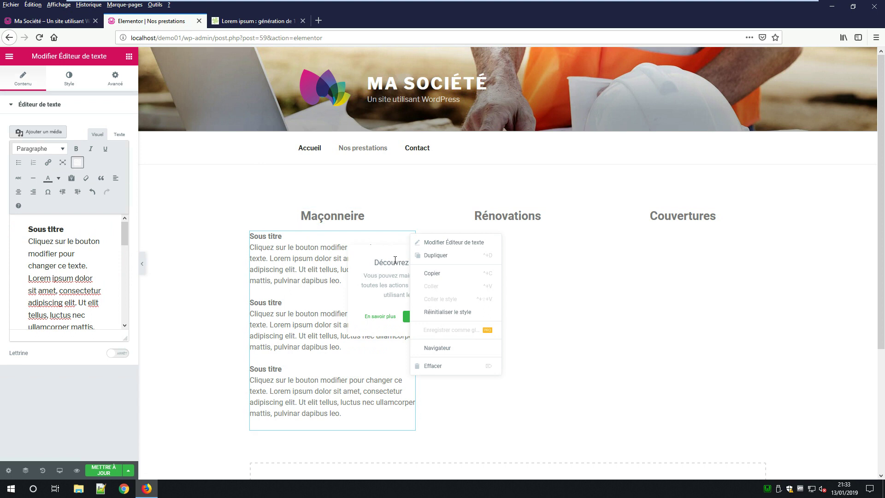
pyautogui.click(438, 256)
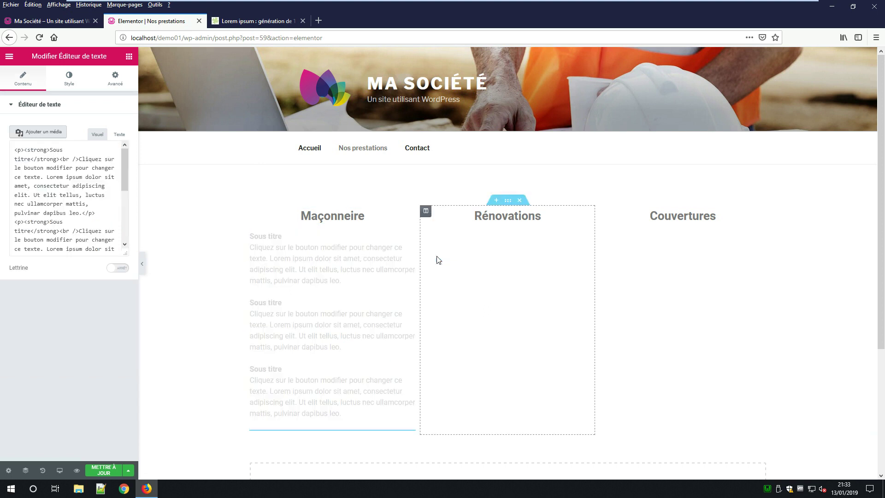
pyautogui.moveTo(410, 236); pyautogui.dragTo(502, 244)
# Duplicate the middle column's text block and move the copy under the Couvertures heading
pyautogui.rightClick(584, 237)
pyautogui.click(607, 257)
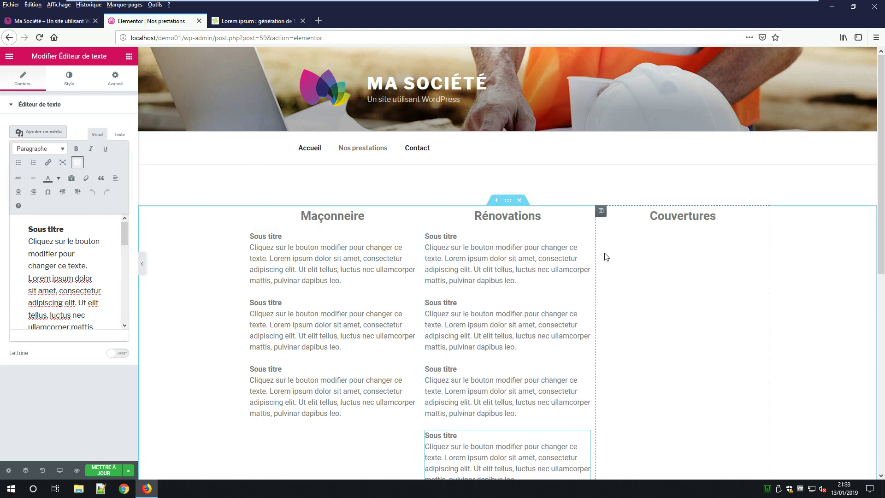
pyautogui.moveTo(584, 244); pyautogui.dragTo(663, 232)
# Correct the spelling of the first column's heading to "Maçonnerie"
pyautogui.click(358, 214)
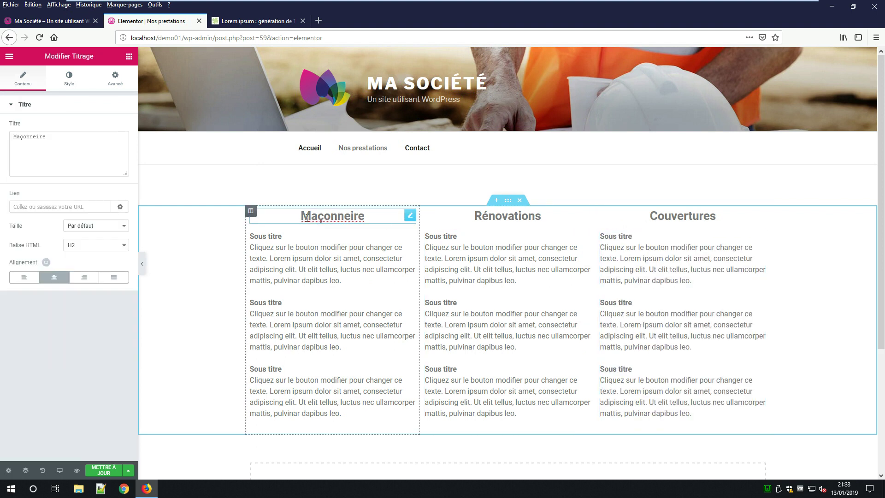
pyautogui.click(79, 149)
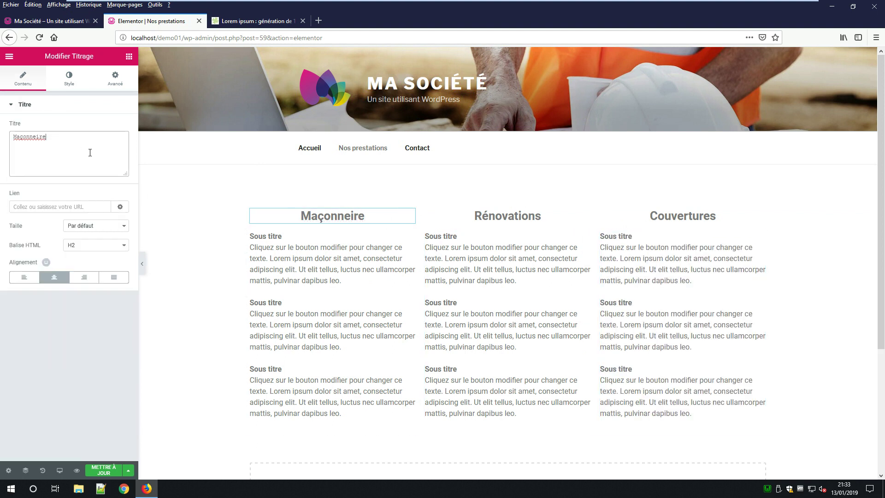
pyautogui.press('BackSpace')
pyautogui.press('BackSpace')
pyautogui.press('BackSpace')
pyautogui.write('rie')
pyautogui.hotkey('ctrl', 'z')
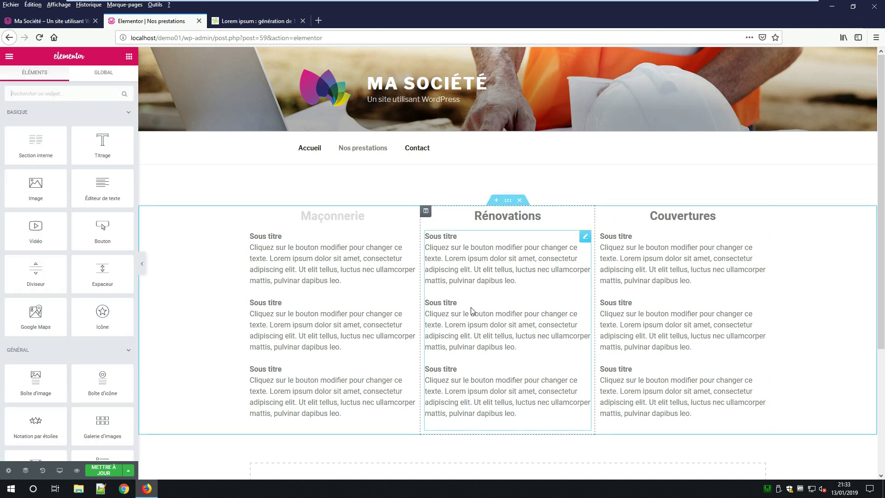
pyautogui.scroll(-4, 474, 304)
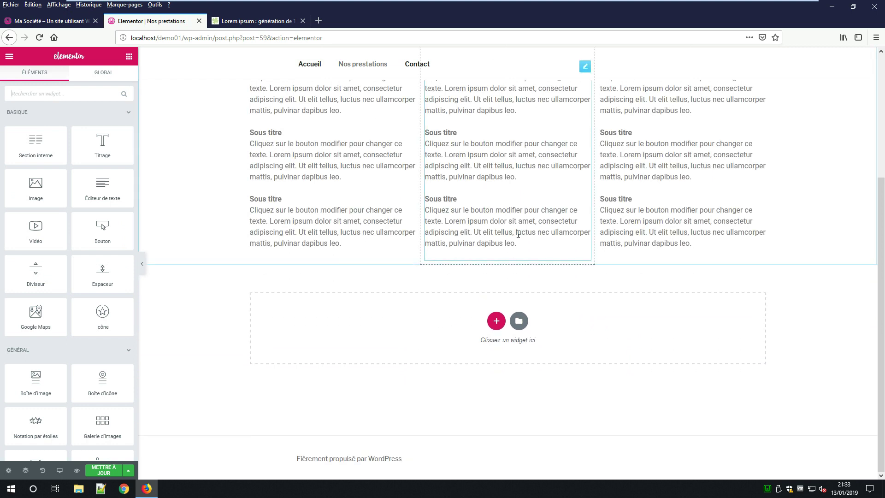
# Add a single-column section below the three text columns and place an image gallery widget in it
pyautogui.click(496, 321)
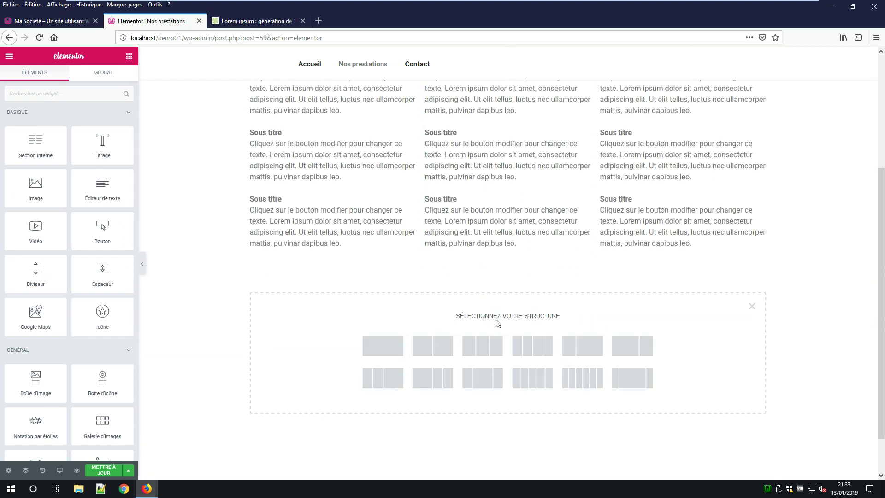
pyautogui.click(391, 349)
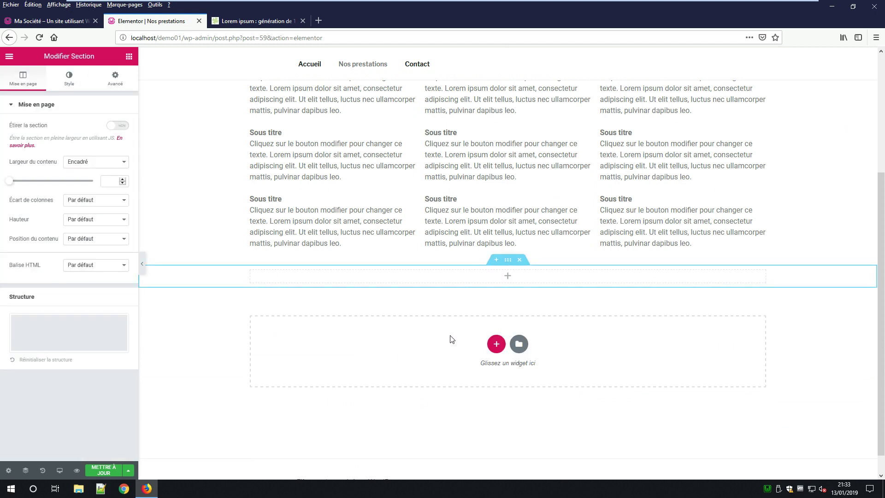
pyautogui.click(133, 59)
pyautogui.scroll(-1, 90, 152)
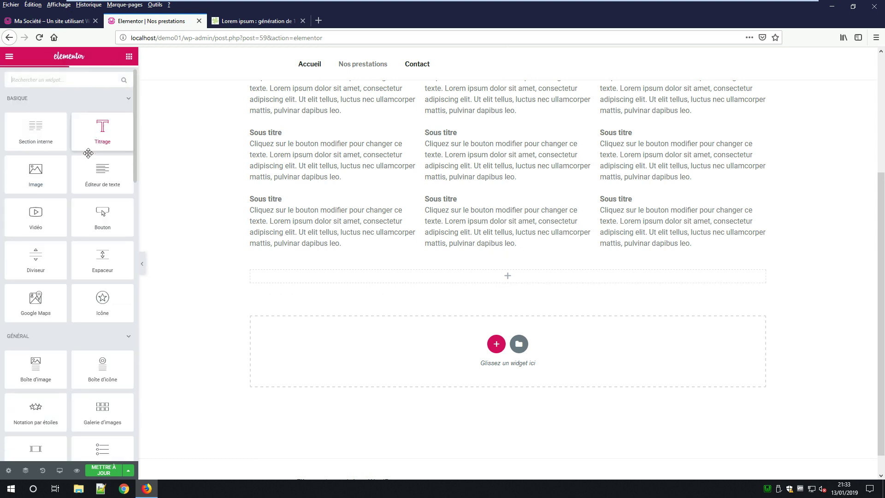
pyautogui.scroll(-3, 90, 159)
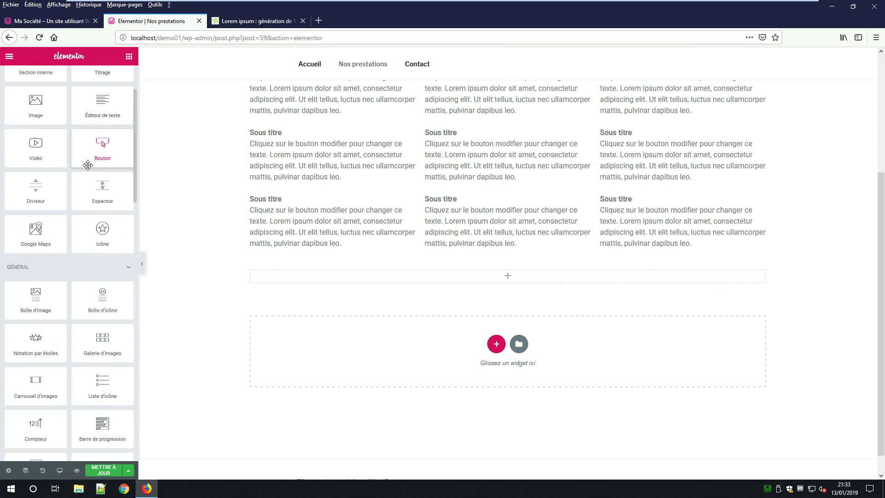
pyautogui.moveTo(117, 308); pyautogui.dragTo(78, 316)
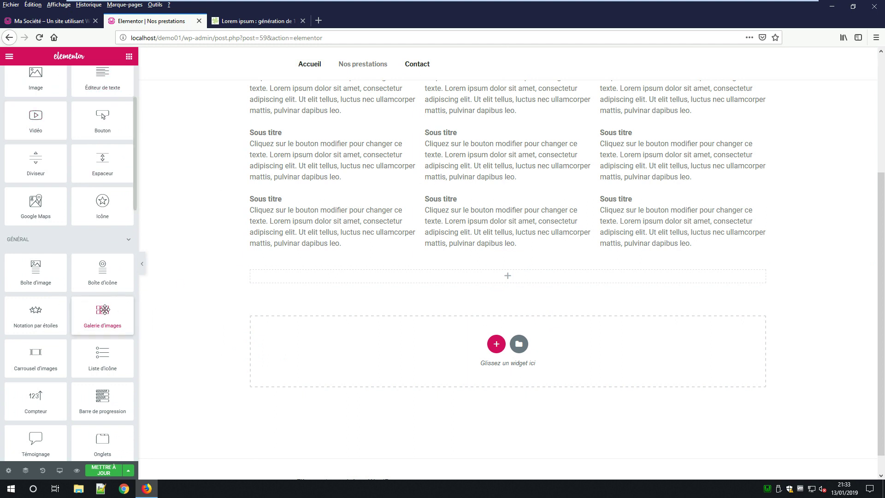
pyautogui.moveTo(104, 309); pyautogui.dragTo(506, 272)
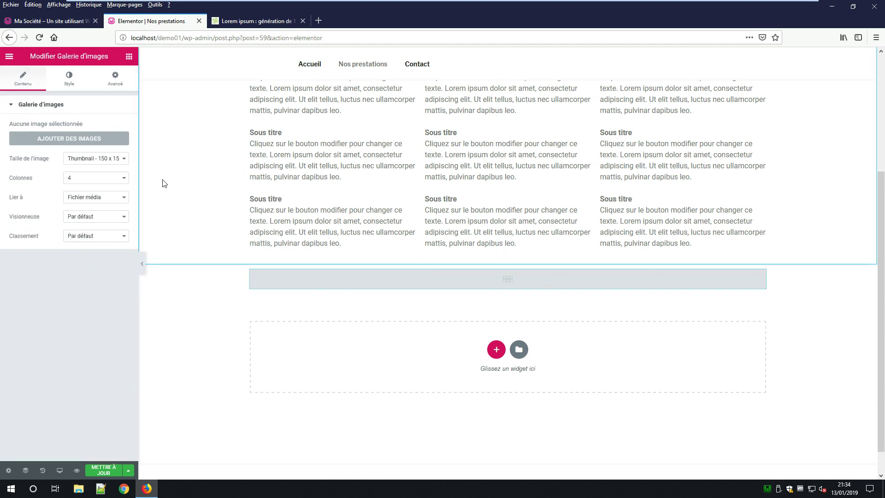
# Upload all eight images from the Galerie folder and insert them into the widget as a new gallery
pyautogui.click(77, 139)
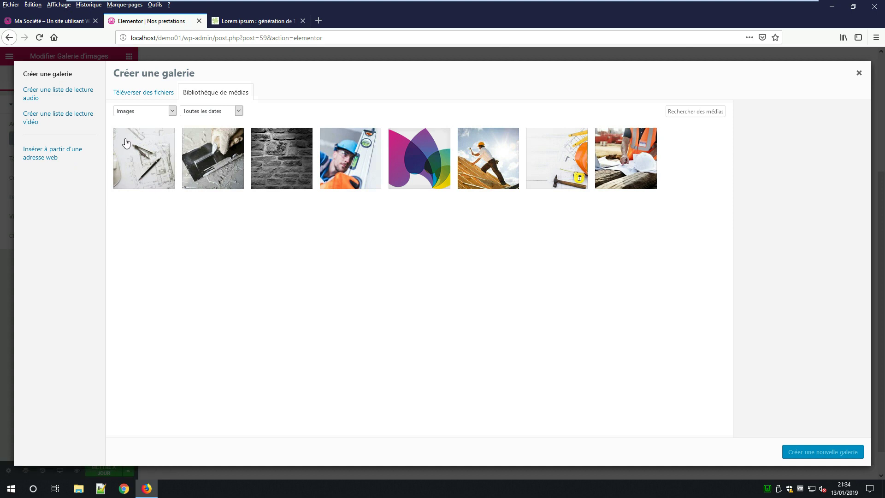
pyautogui.click(123, 93)
pyautogui.click(507, 247)
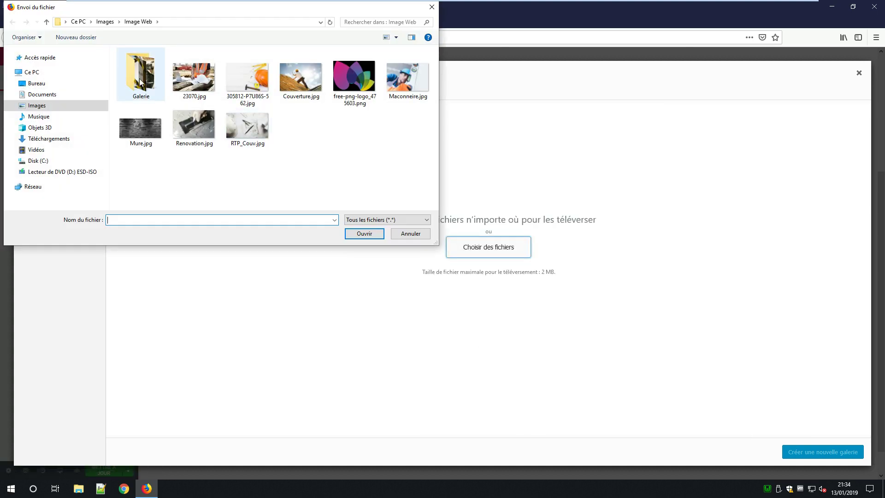
pyautogui.doubleClick(142, 81)
pyautogui.moveTo(412, 148); pyautogui.dragTo(118, 48)
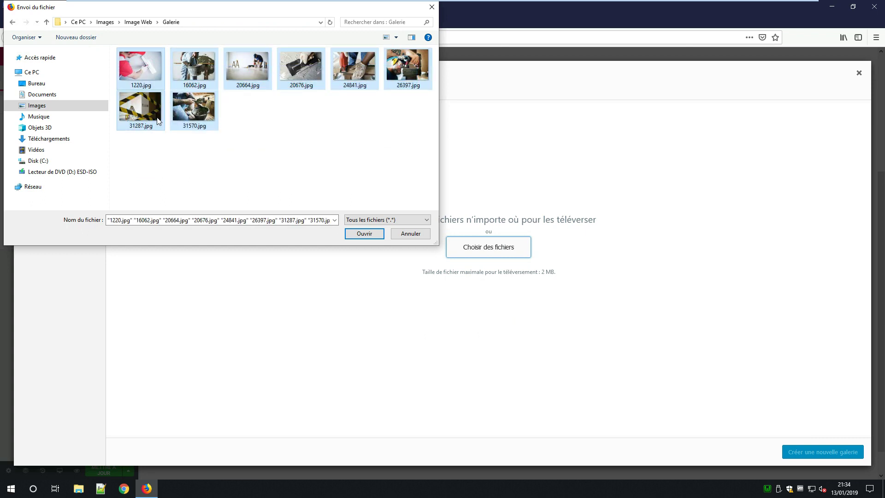
pyautogui.click(374, 235)
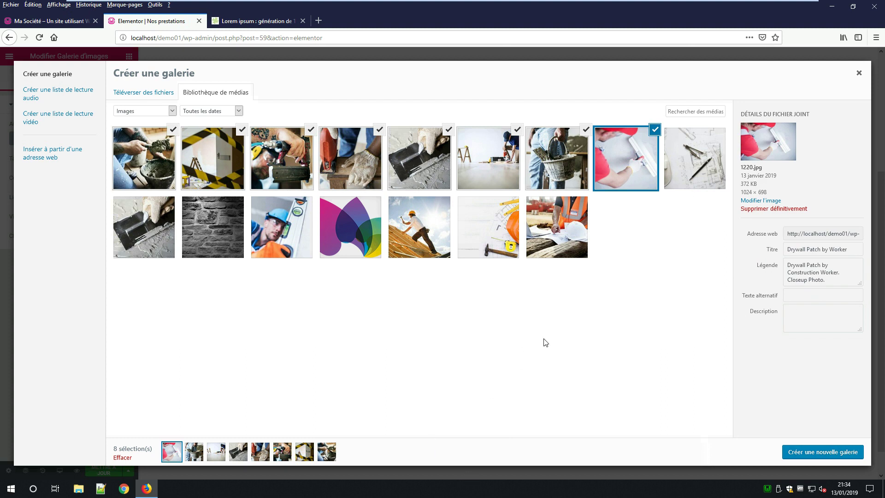
pyautogui.click(822, 454)
pyautogui.click(829, 452)
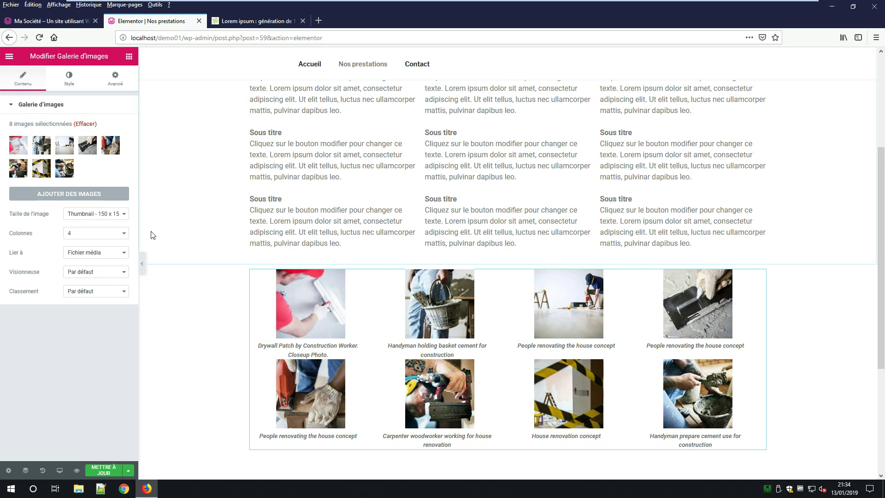
# Hide the captions of the gallery images by setting their display to Masquer
pyautogui.click(70, 87)
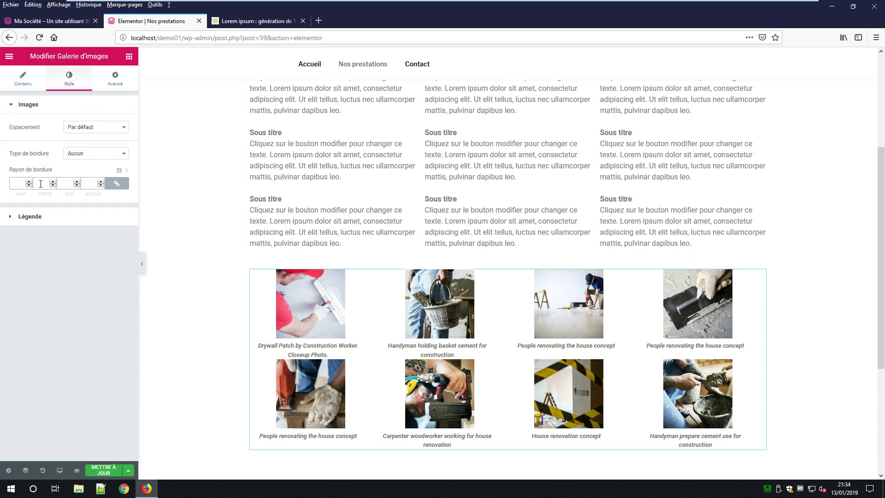
pyautogui.click(15, 216)
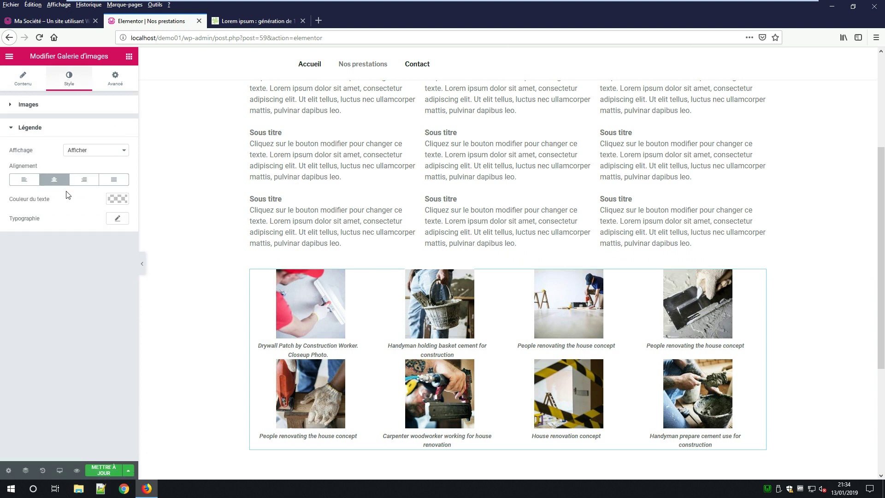
pyautogui.click(109, 151)
pyautogui.click(101, 170)
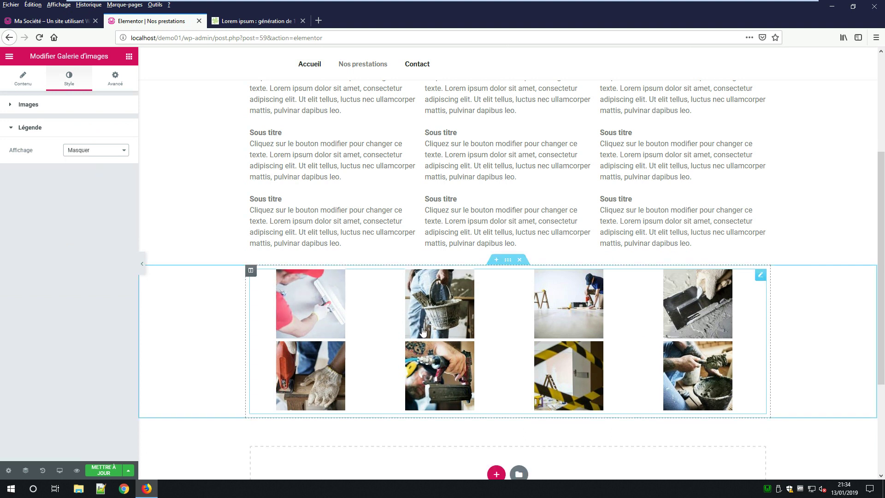
# Try the gallery with six and five columns, and set it back to four columns linked to Fichier média
pyautogui.click(23, 82)
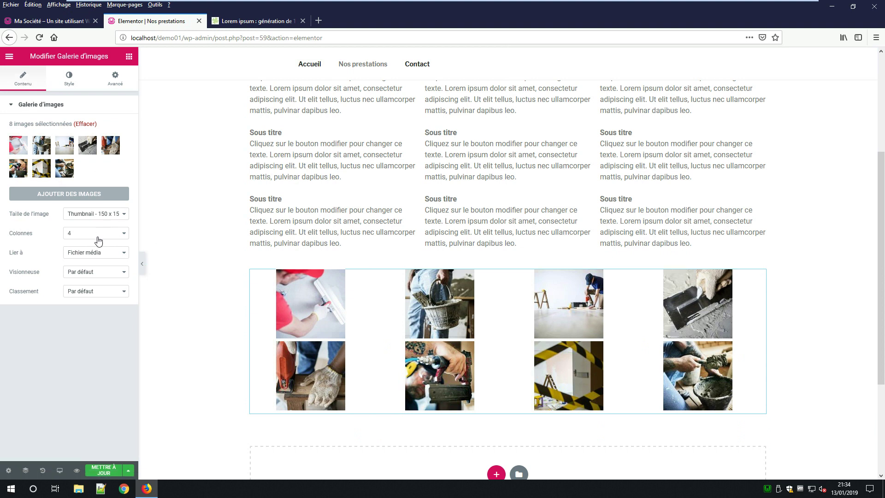
pyautogui.click(104, 239)
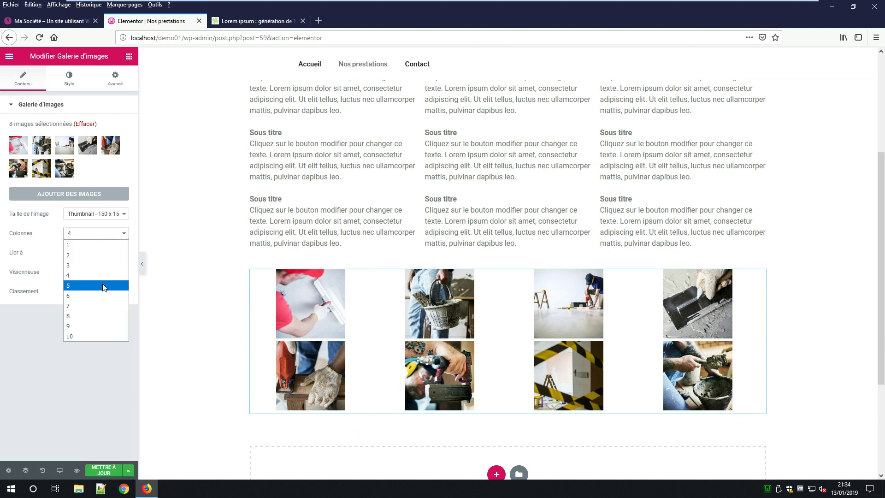
pyautogui.press('Escape')
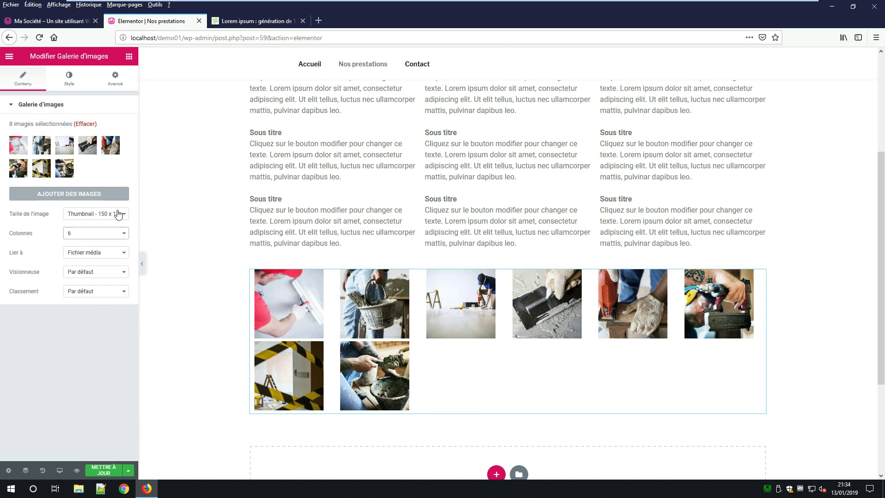
pyautogui.click(85, 235)
pyautogui.click(95, 285)
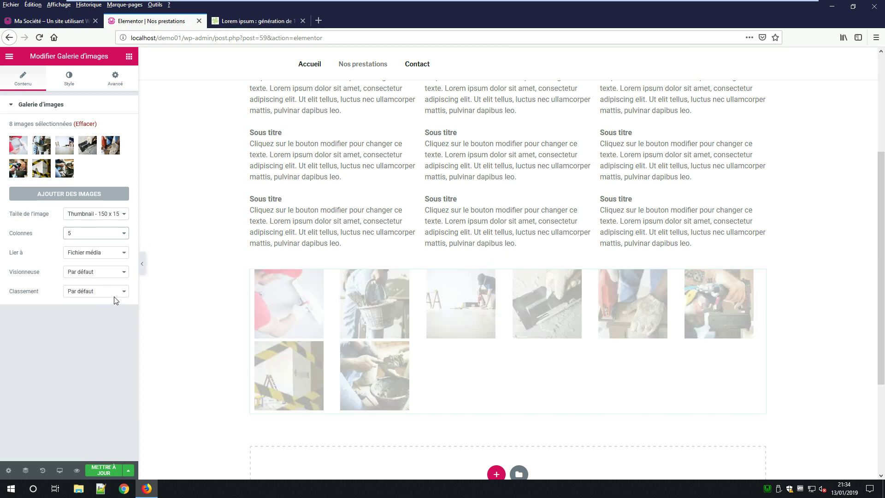
pyautogui.click(94, 240)
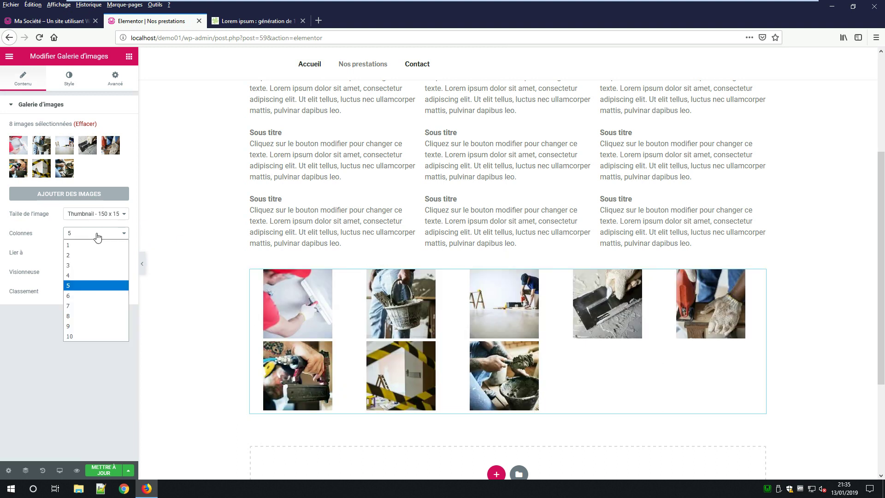
pyautogui.click(99, 281)
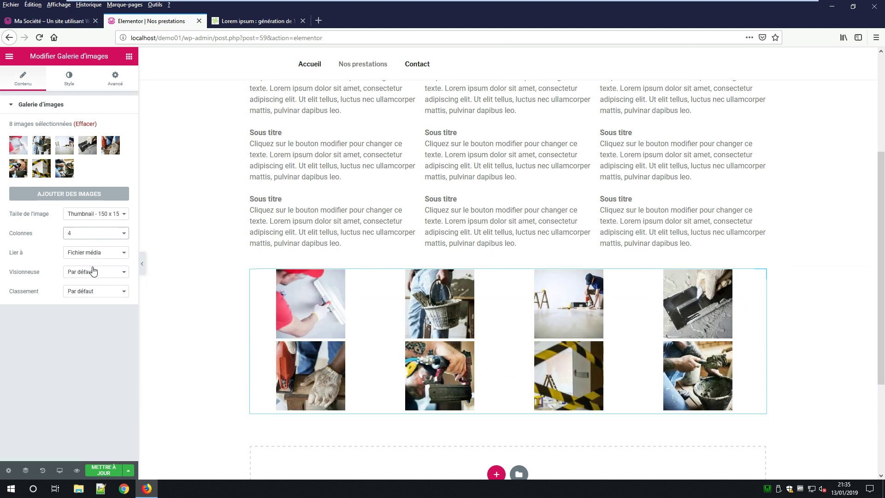
pyautogui.click(100, 253)
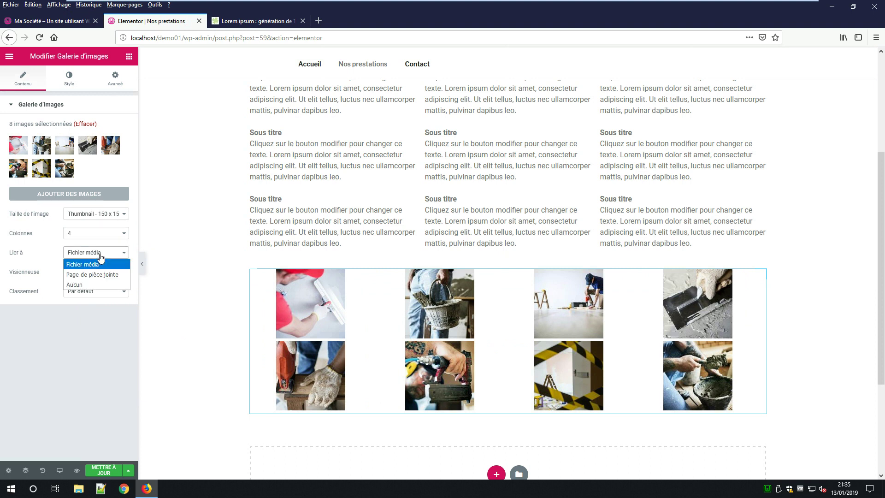
pyautogui.click(100, 265)
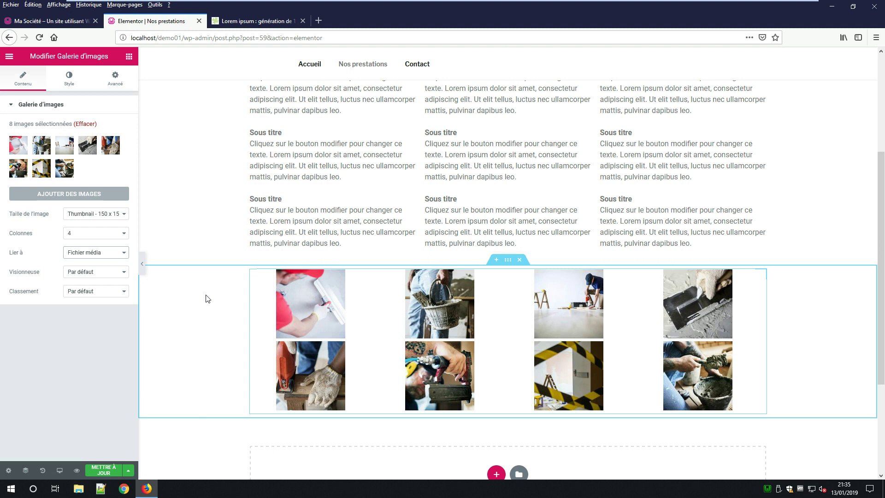
# Switch the gallery's image spacing to Personnalisé and set it to 20
pyautogui.click(68, 81)
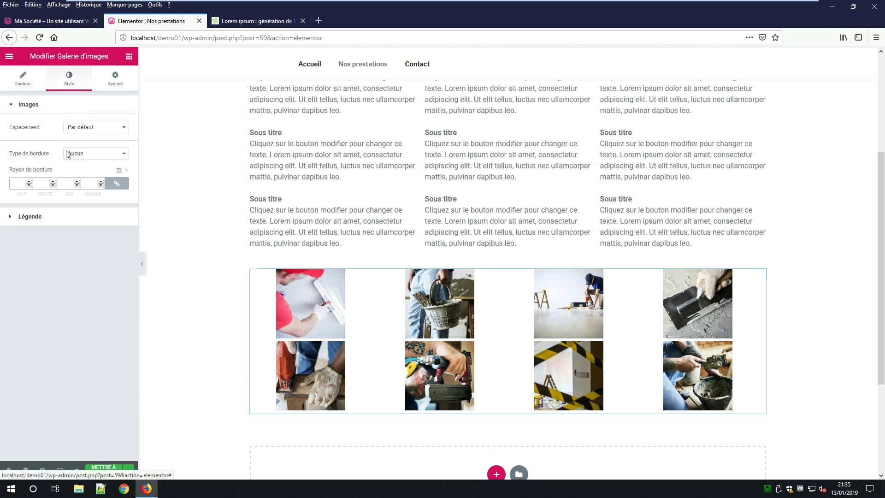
pyautogui.click(104, 129)
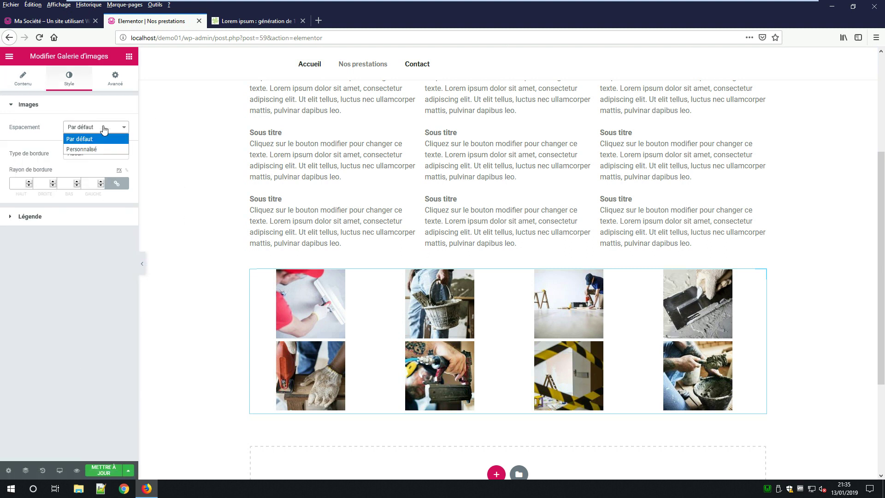
pyautogui.click(101, 149)
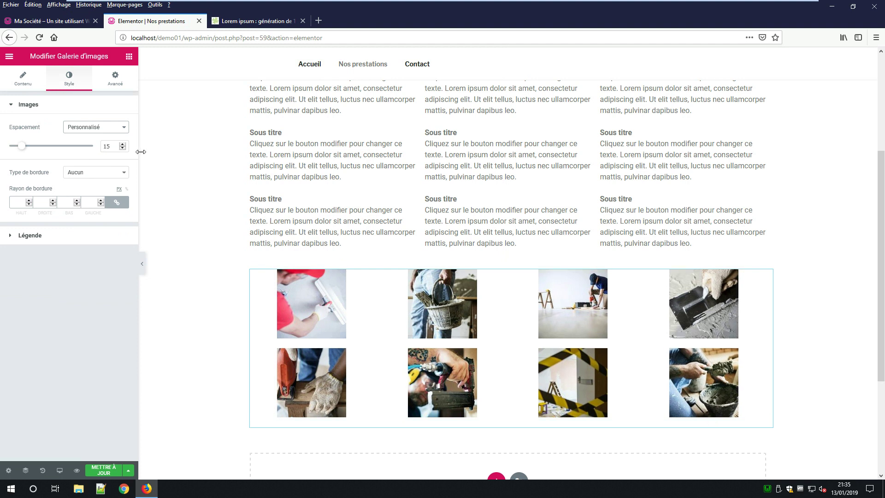
pyautogui.click(123, 144)
pyautogui.click(122, 145)
pyautogui.click(122, 144)
pyautogui.click(123, 145)
pyautogui.click(123, 144)
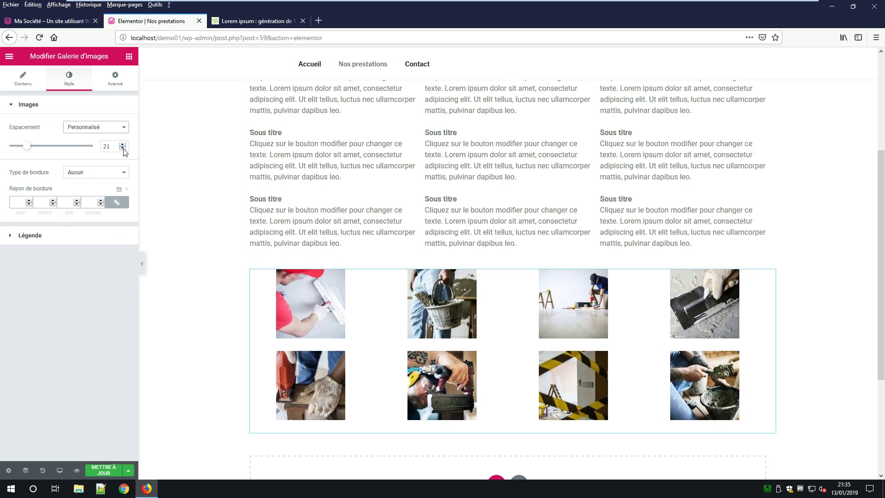
# Give the gallery images a Continue border in dark green #008c04
pyautogui.click(106, 174)
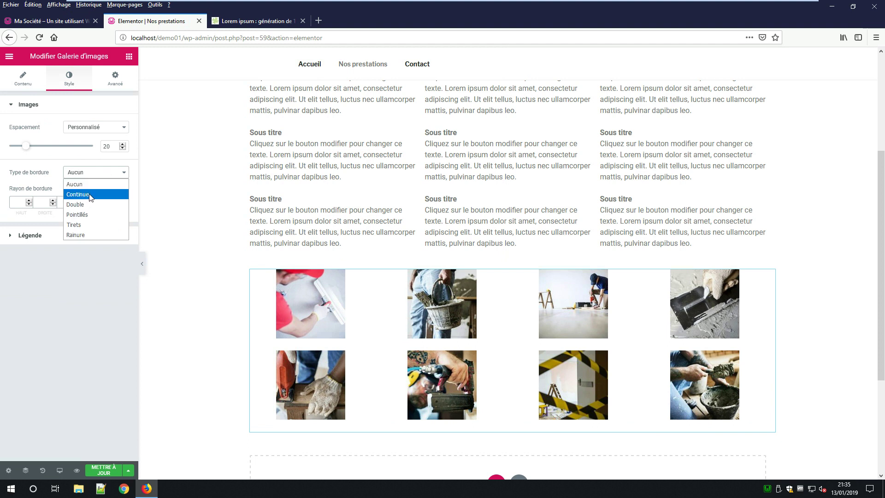
pyautogui.click(94, 195)
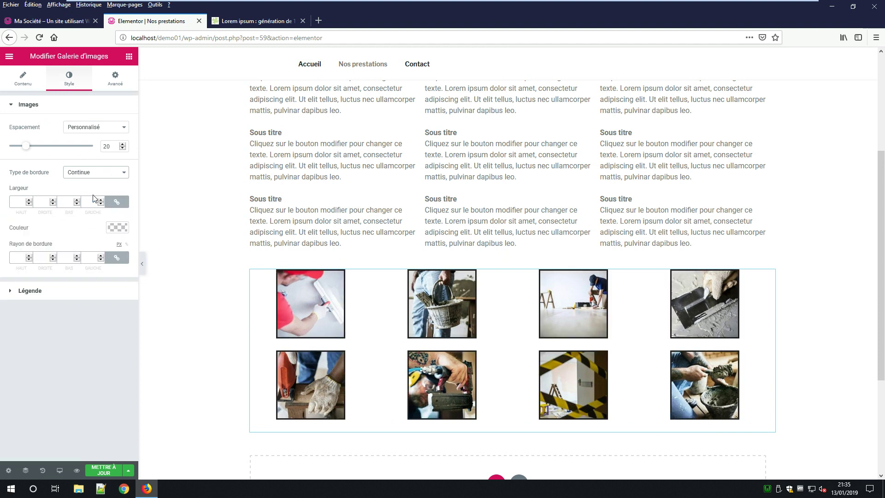
pyautogui.click(116, 228)
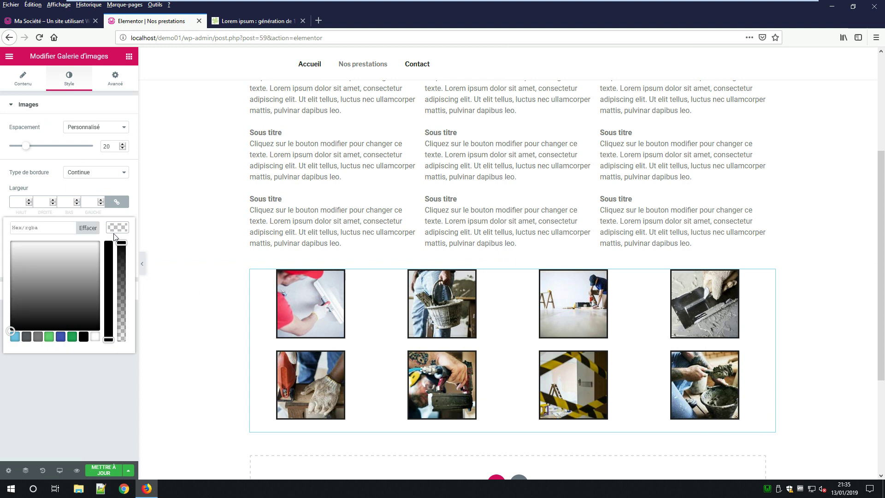
pyautogui.click(26, 337)
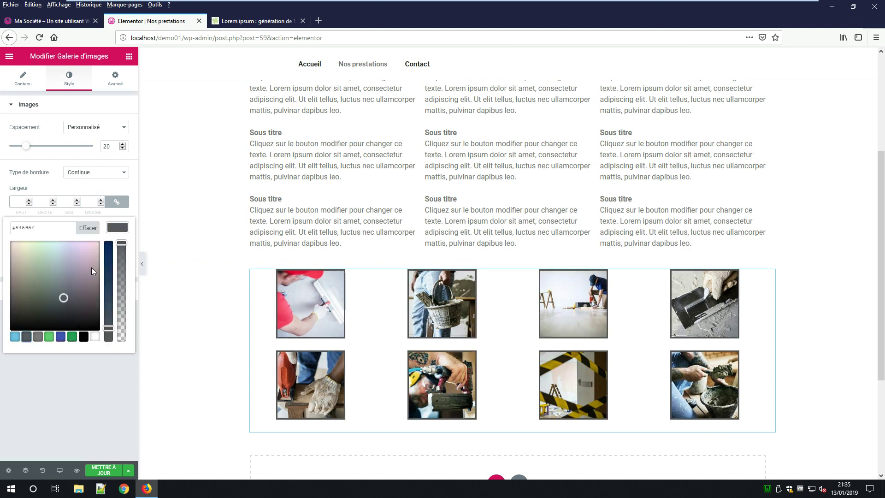
pyautogui.click(15, 337)
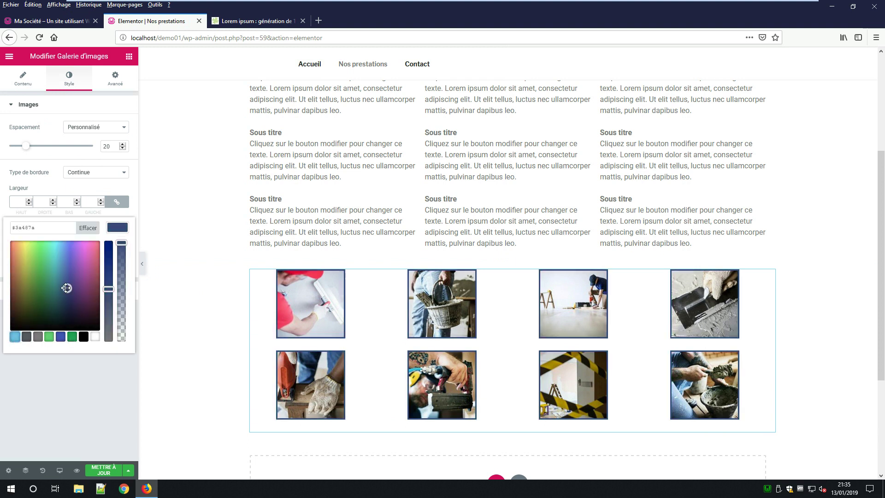
pyautogui.moveTo(61, 241); pyautogui.dragTo(50, 269)
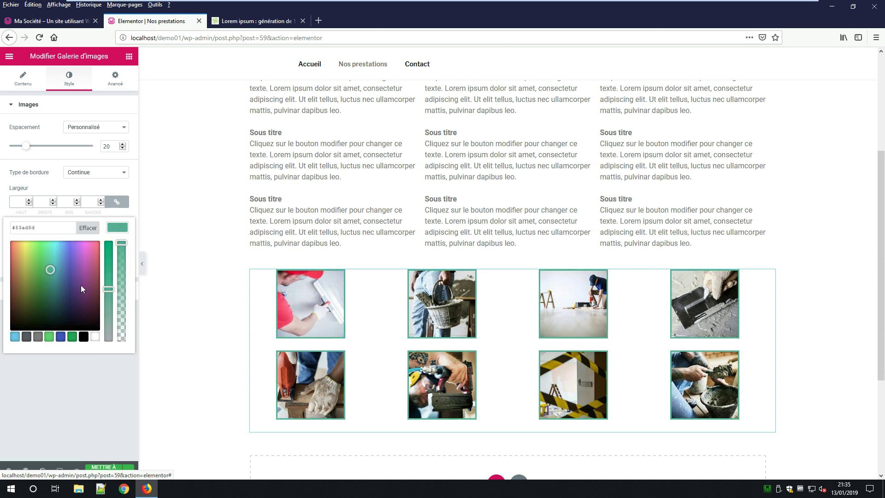
pyautogui.moveTo(108, 286); pyautogui.dragTo(113, 227)
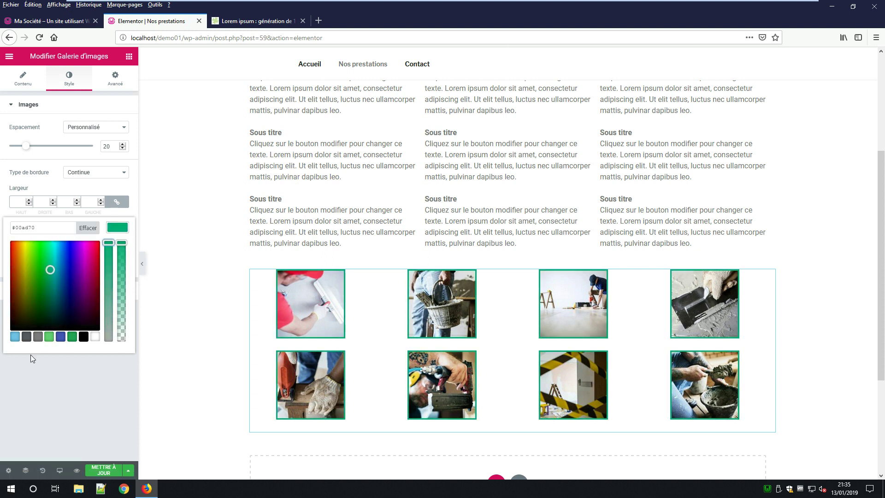
pyautogui.moveTo(49, 267)
pyautogui.mouseDown()
pyautogui.moveTo(45, 247)
pyautogui.moveTo(45, 270)
pyautogui.mouseUp()
pyautogui.click(113, 229)
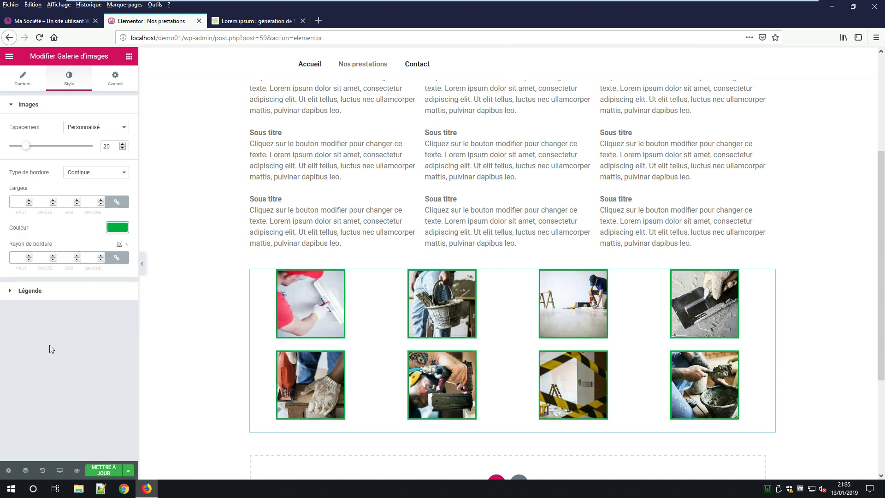
pyautogui.click(114, 228)
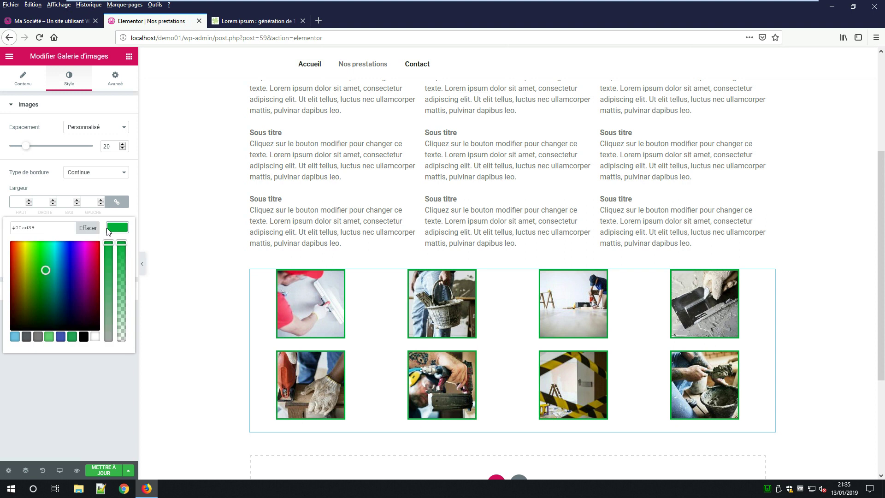
pyautogui.moveTo(45, 269); pyautogui.dragTo(40, 281)
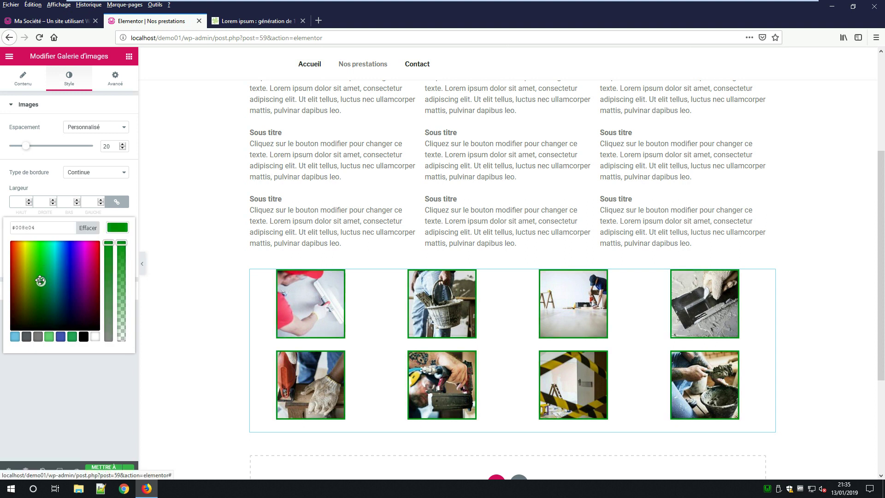
pyautogui.click(108, 230)
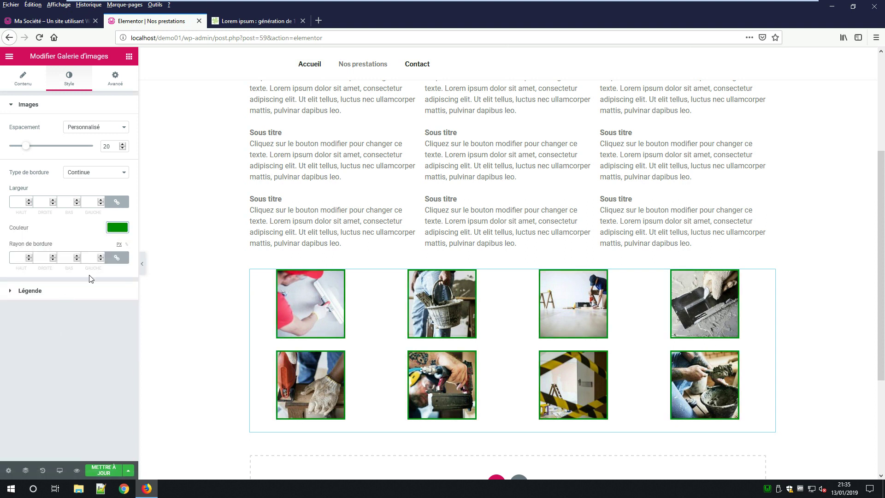
# Round the gallery image borders with a linked radius of 10 px and update the page
pyautogui.click(100, 256)
pyautogui.click(101, 255)
pyautogui.click(101, 256)
pyautogui.click(101, 255)
pyautogui.click(101, 256)
pyautogui.click(103, 471)
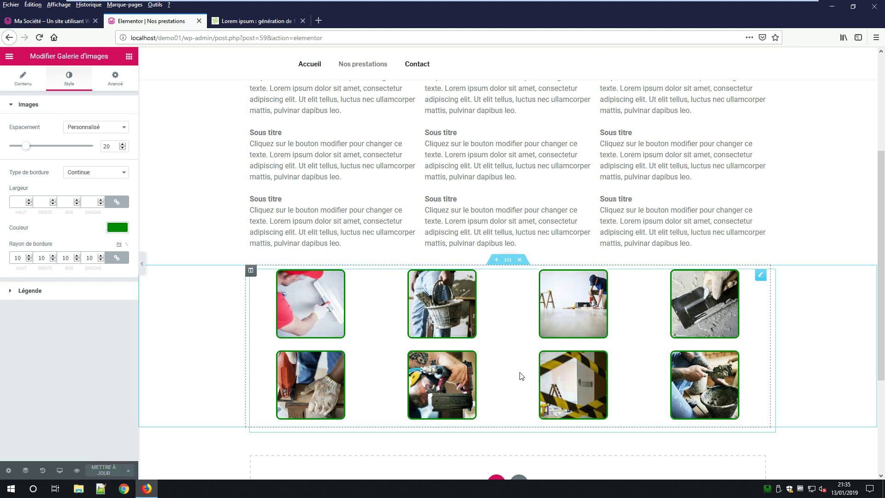
# Unlink the margins of the Maçonnerie text block and set its right and left margins to 10 px
pyautogui.scroll(-4, 526, 387)
pyautogui.scroll(6, 696, 276)
pyautogui.scroll(1, 696, 287)
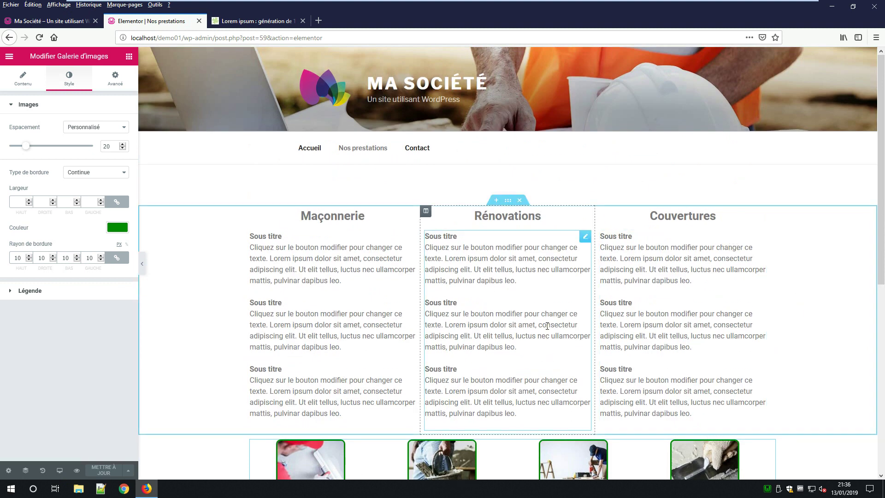
pyautogui.scroll(-2, 547, 326)
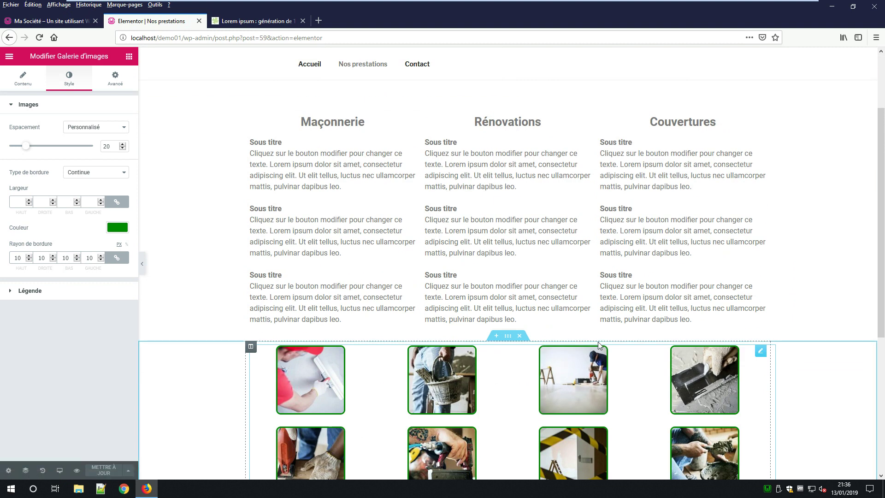
pyautogui.scroll(-2, 598, 345)
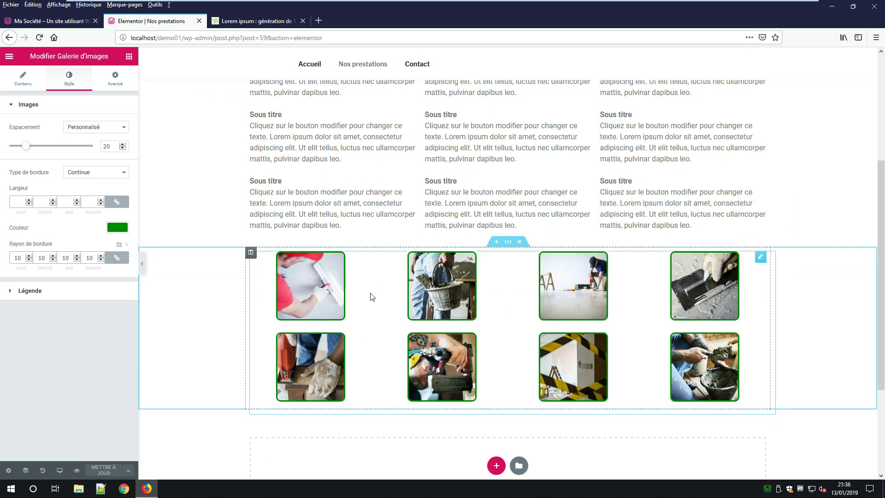
pyautogui.scroll(2, 356, 244)
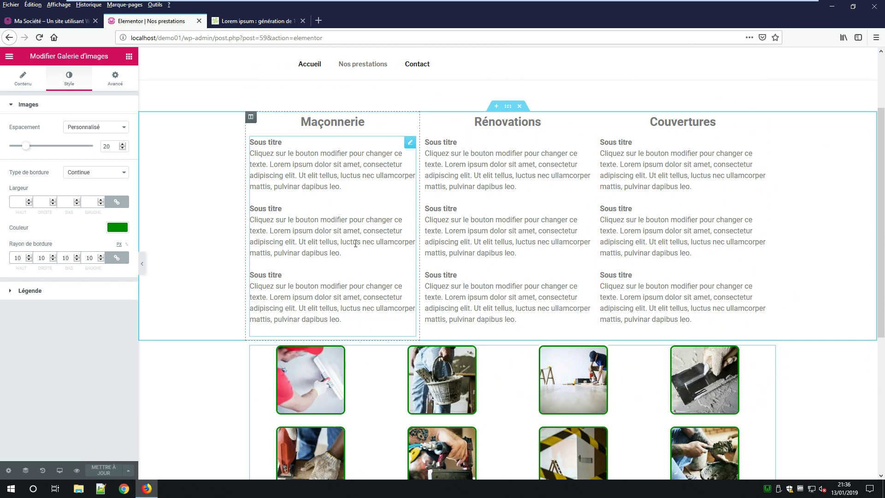
pyautogui.click(404, 152)
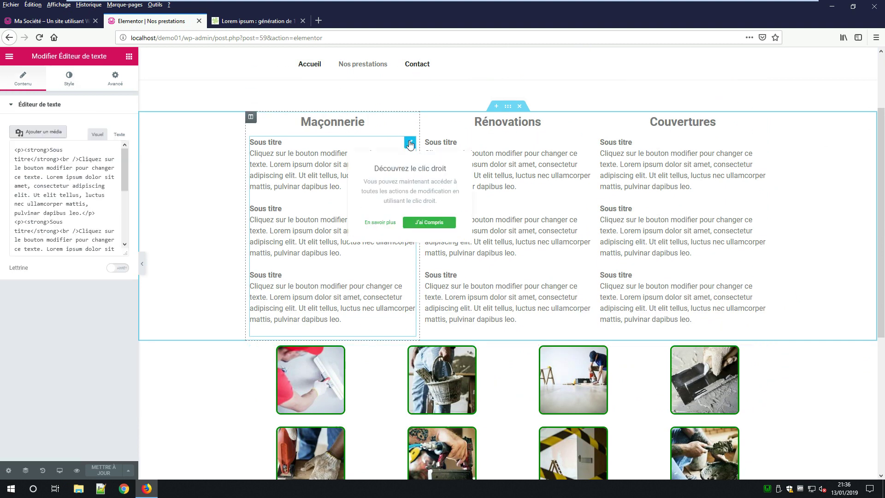
pyautogui.click(115, 80)
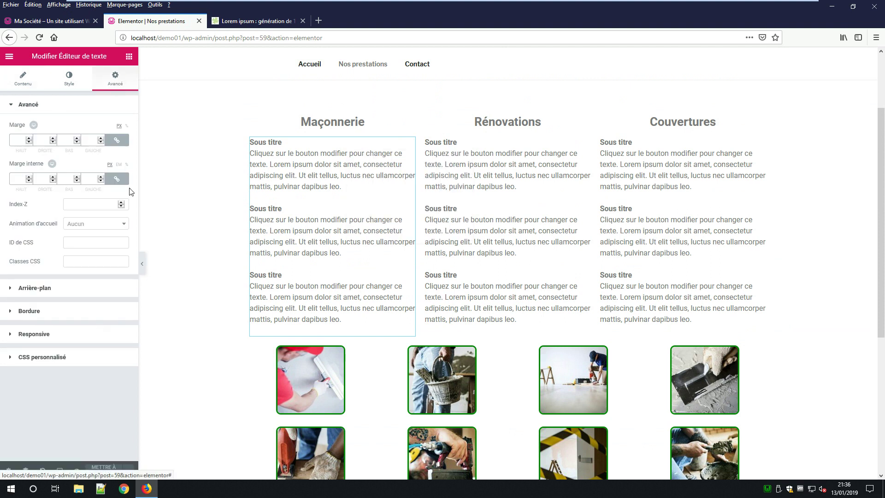
pyautogui.click(116, 140)
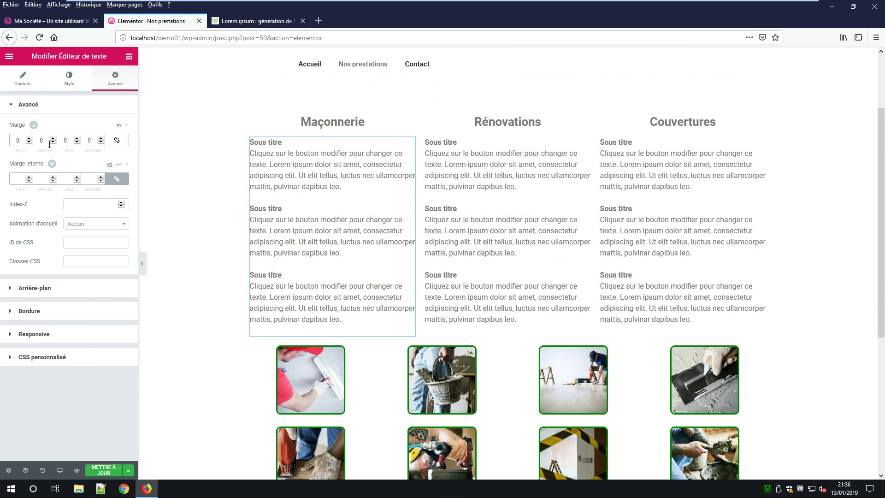
pyautogui.moveTo(53, 143); pyautogui.dragTo(53, 138)
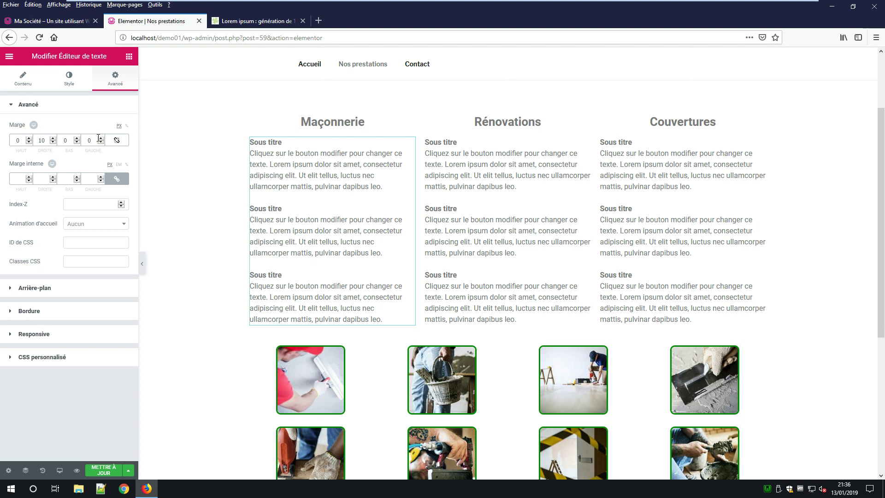
pyautogui.moveTo(101, 140); pyautogui.dragTo(101, 139)
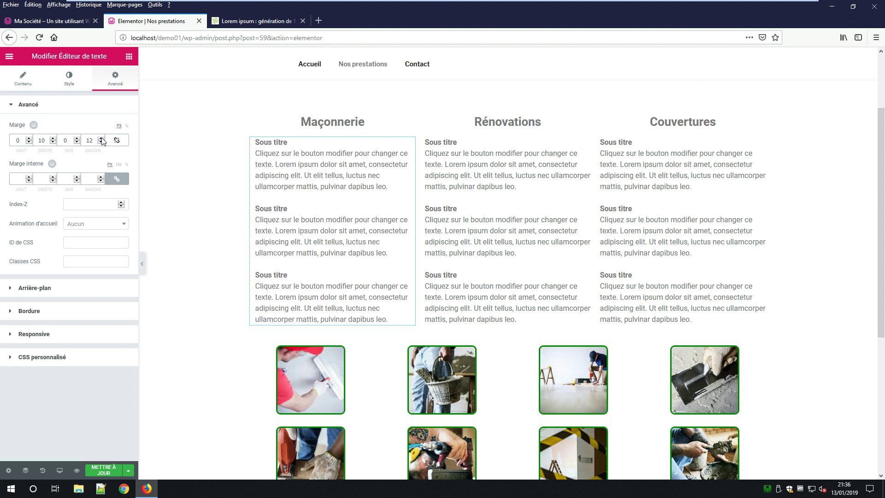
pyautogui.click(101, 142)
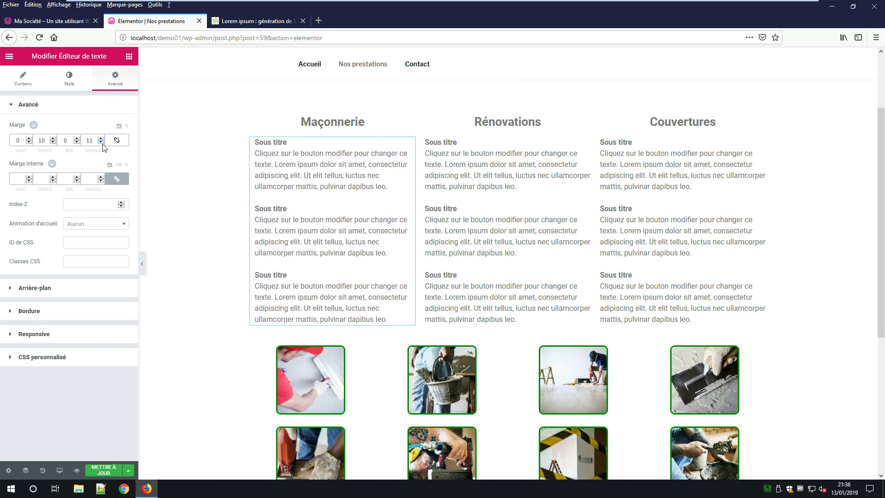
# Set the right and left margins of the Rénovations text block to 10 px each, with the sides unlinked
pyautogui.click(576, 143)
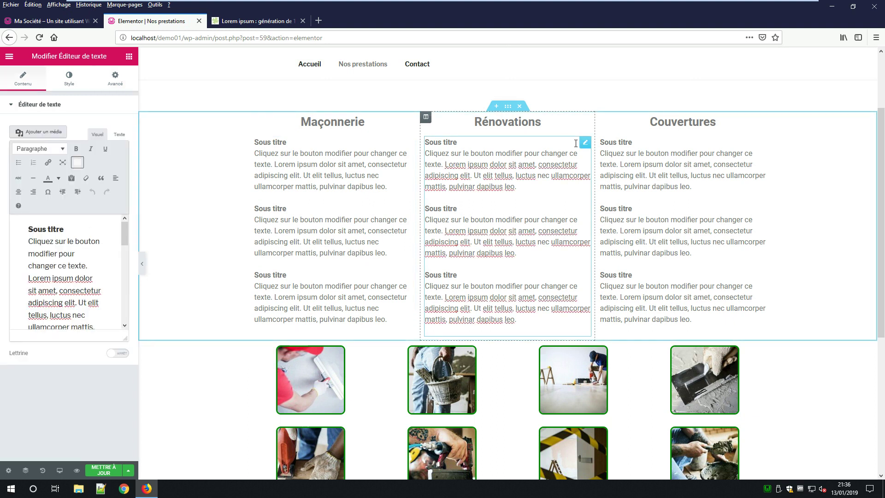
pyautogui.click(116, 79)
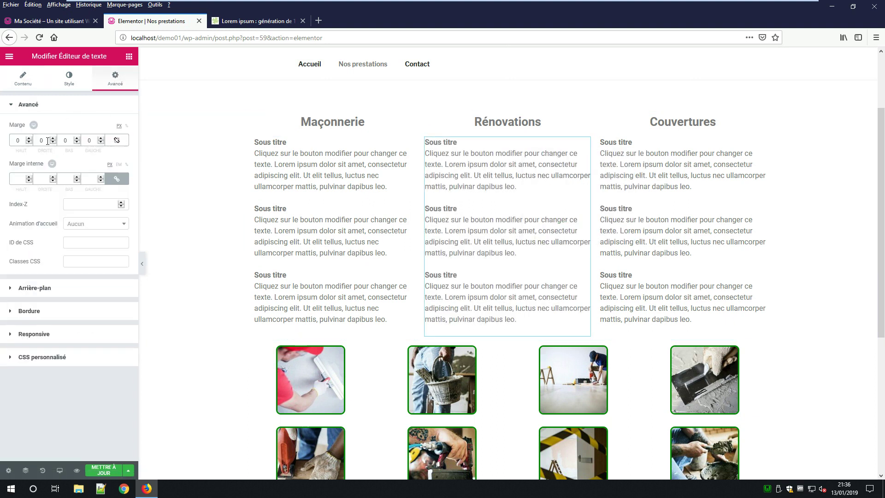
pyautogui.write('20')
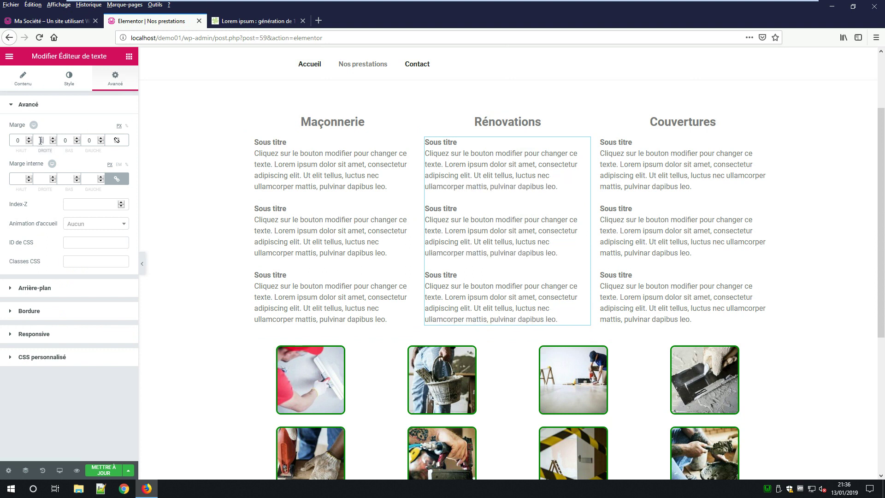
pyautogui.click(89, 141)
pyautogui.write('10')
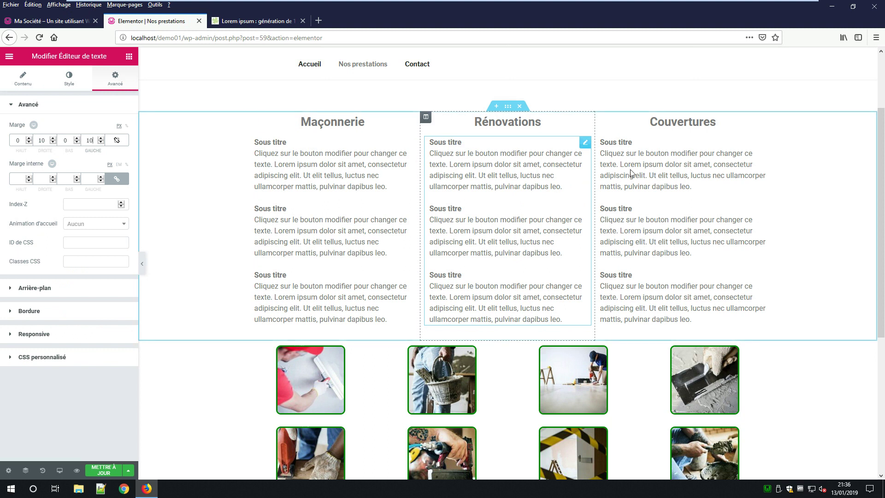
# Unlink the Couvertures text block's margins and set the right and left sides to 10 px
pyautogui.click(725, 143)
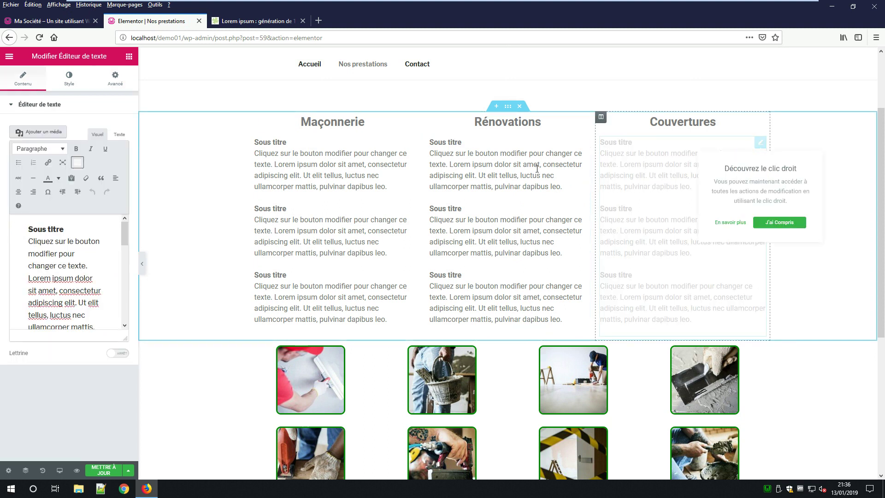
pyautogui.click(112, 84)
pyautogui.click(117, 140)
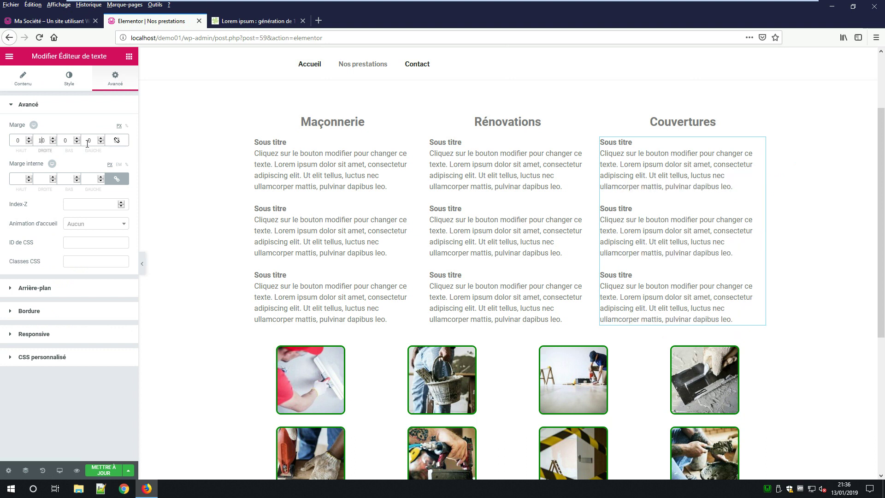
pyautogui.write('1')
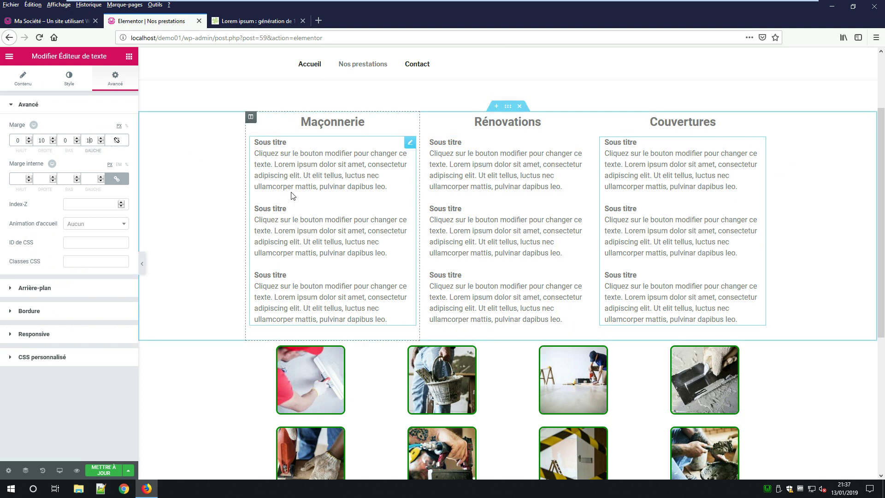
# Open the Maçonnerie text block for editing and display its advanced settings
pyautogui.click(410, 144)
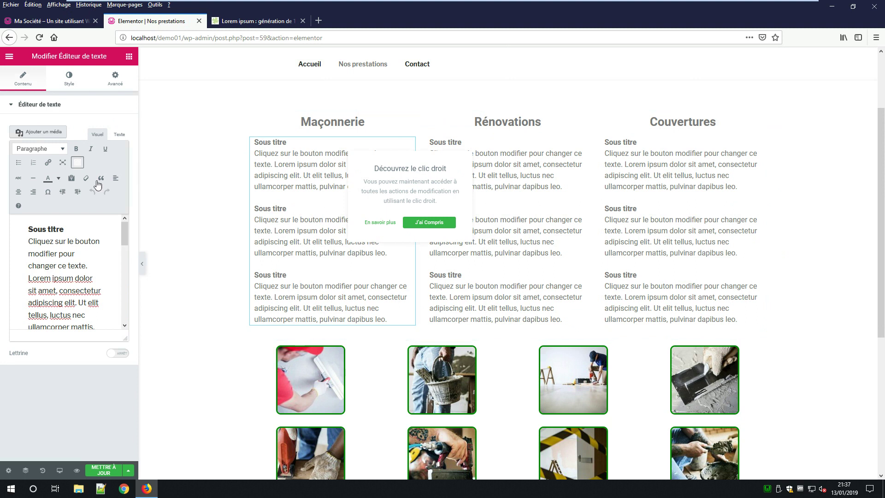
pyautogui.click(70, 78)
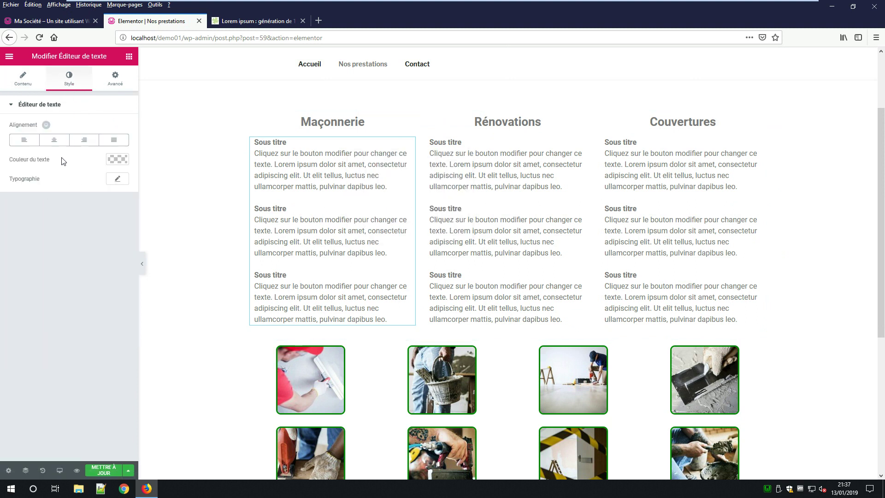
pyautogui.click(114, 77)
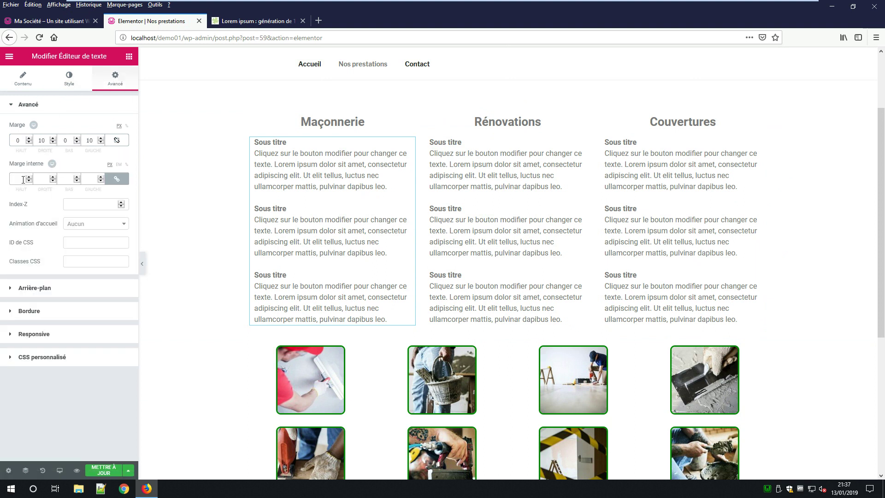
# Try a linear gradient background on the Maçonnerie text block with grey #7a7a7a as the first colour
pyautogui.click(28, 288)
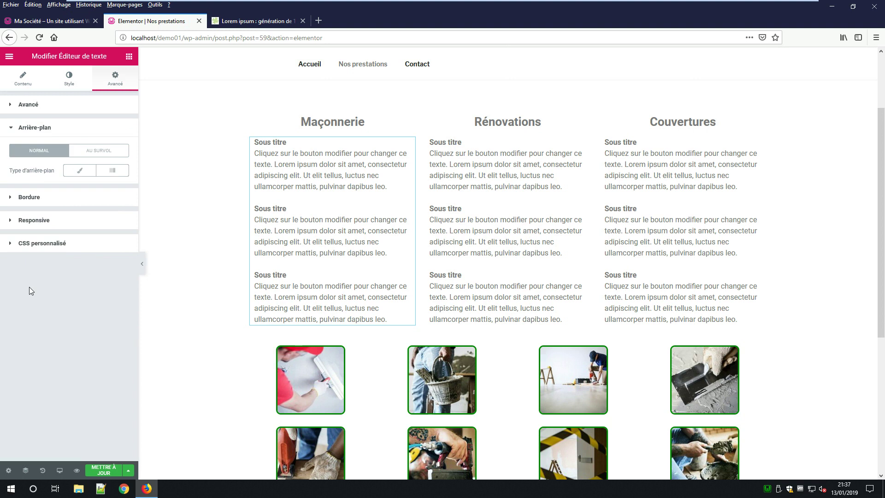
pyautogui.click(78, 171)
pyautogui.click(113, 171)
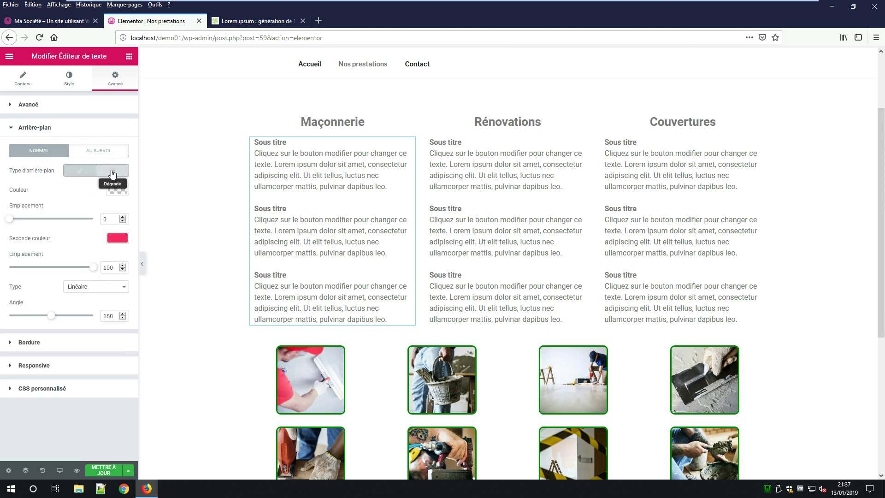
pyautogui.click(117, 237)
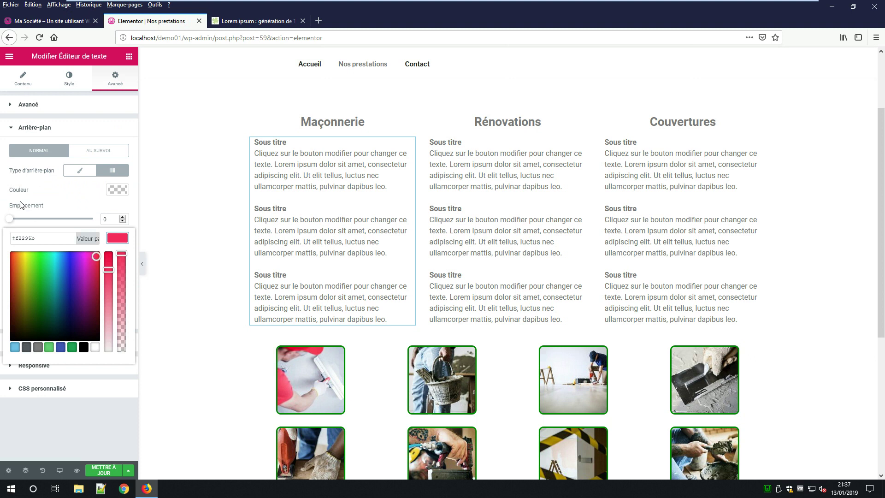
pyautogui.click(77, 205)
pyautogui.click(117, 190)
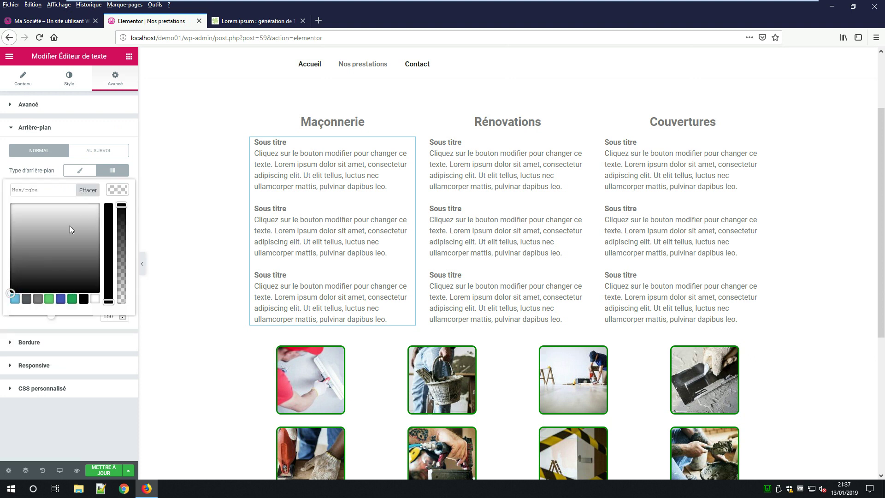
pyautogui.click(38, 299)
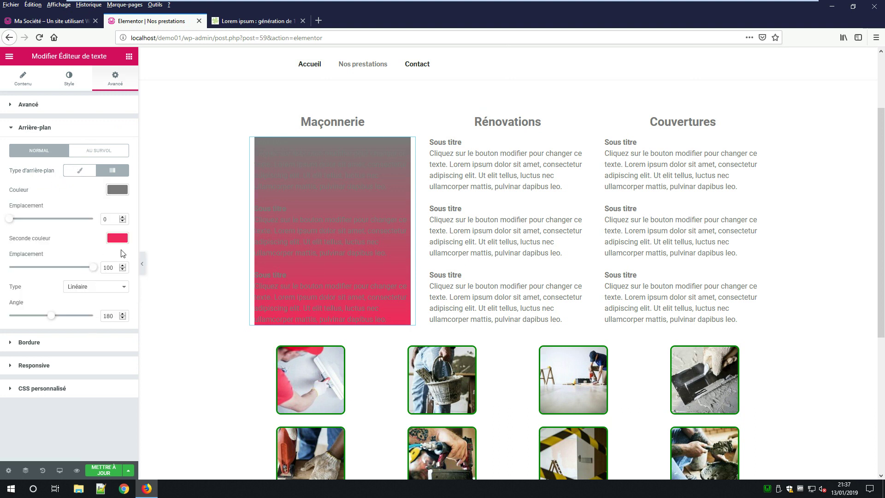
# Clear the first gradient colour of the Maçonnerie text block's background
pyautogui.click(117, 190)
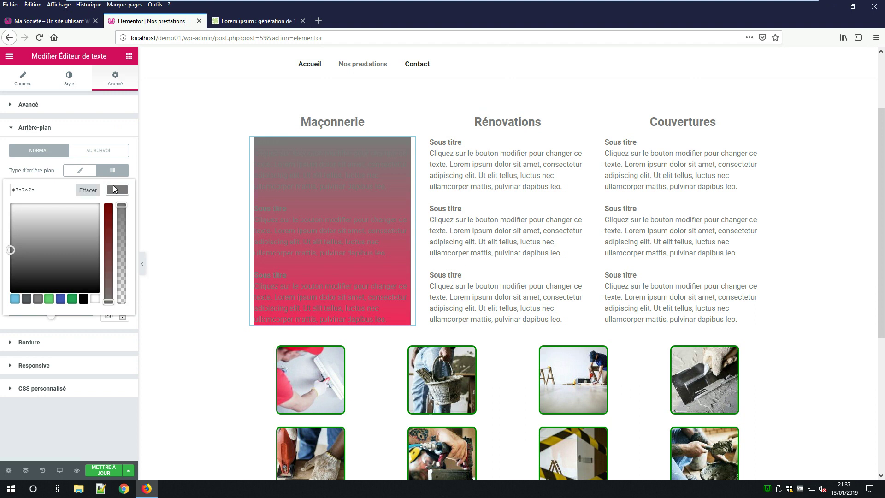
pyautogui.click(86, 190)
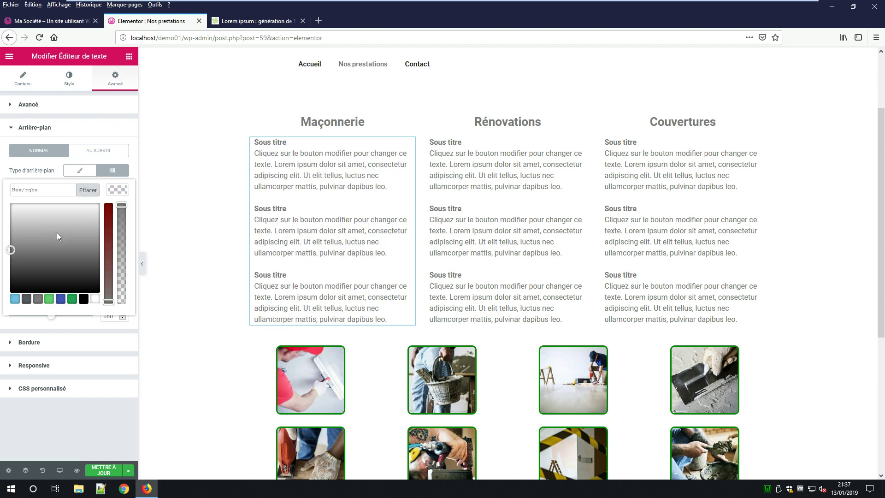
pyautogui.click(119, 190)
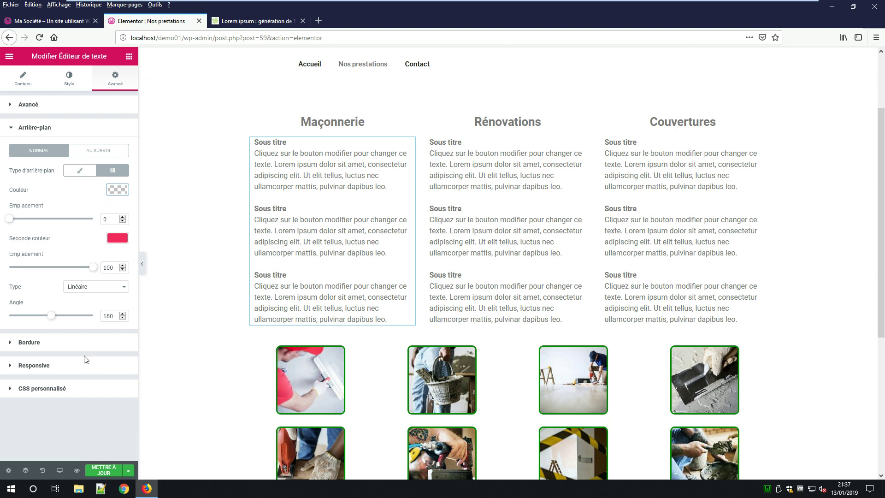
# Give the Maçonnerie text block a continuous border 1 px wide on all sides with a linked corner radius of 10 px
pyautogui.click(40, 345)
pyautogui.click(119, 196)
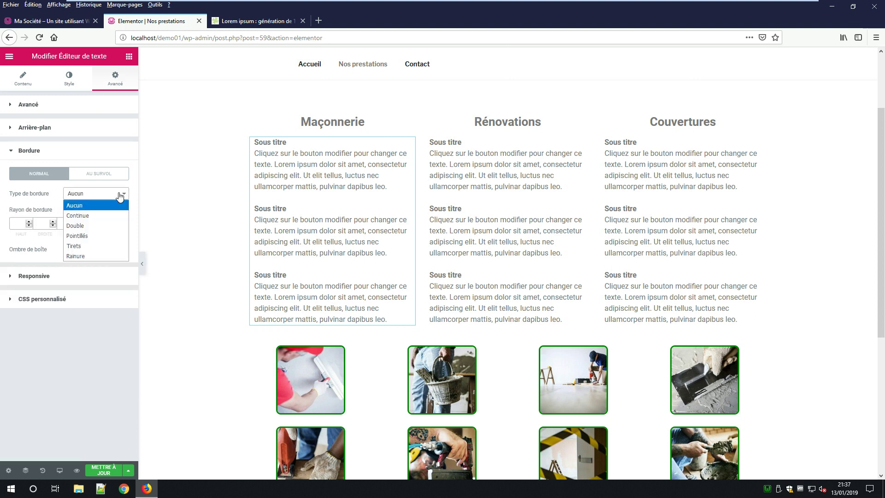
pyautogui.click(104, 216)
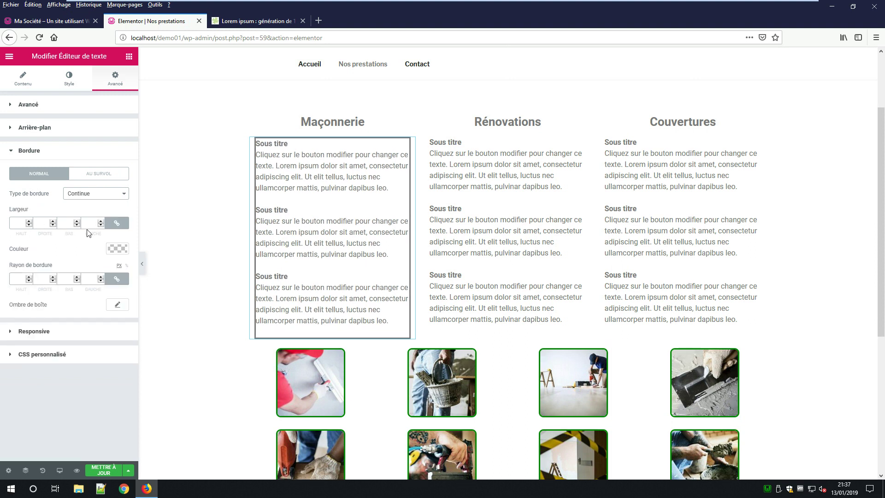
pyautogui.click(77, 222)
pyautogui.click(77, 222)
pyautogui.click(77, 222)
pyautogui.click(77, 225)
pyautogui.click(77, 225)
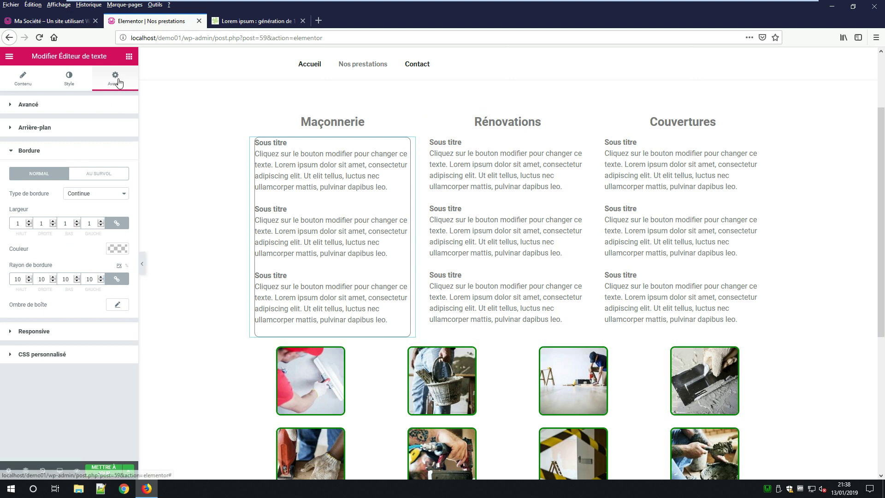
# Set the inner margins of the Maçonnerie text block to 10 px on all four linked sides
pyautogui.click(57, 105)
pyautogui.click(39, 107)
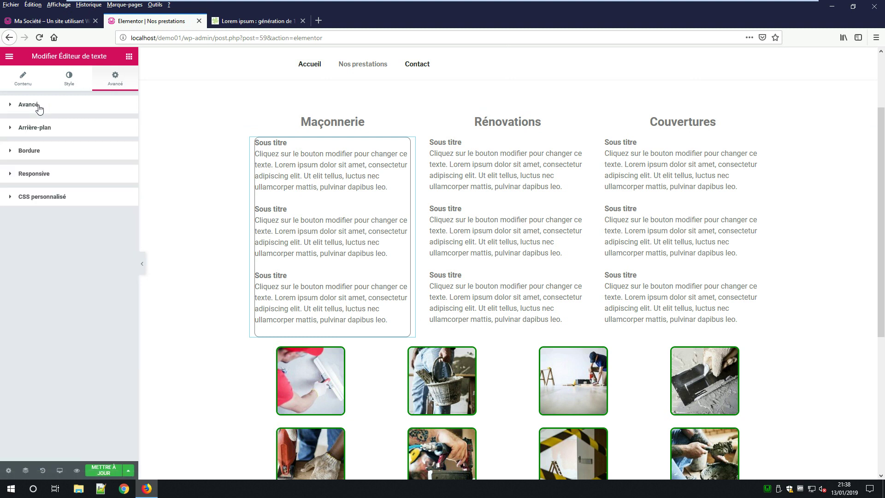
pyautogui.click(33, 106)
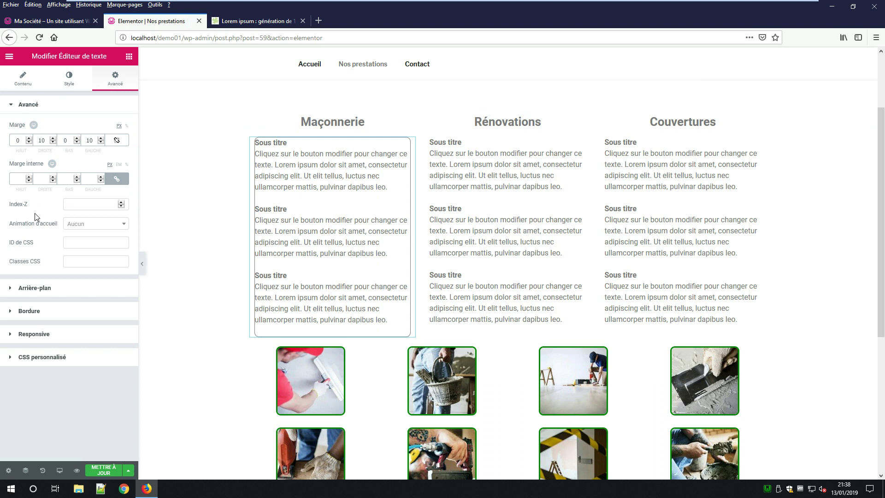
pyautogui.click(29, 176)
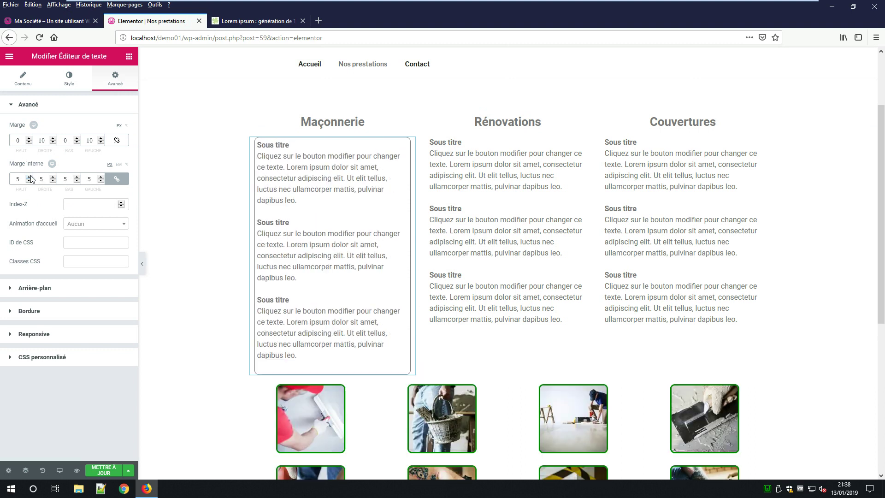
pyautogui.click(29, 176)
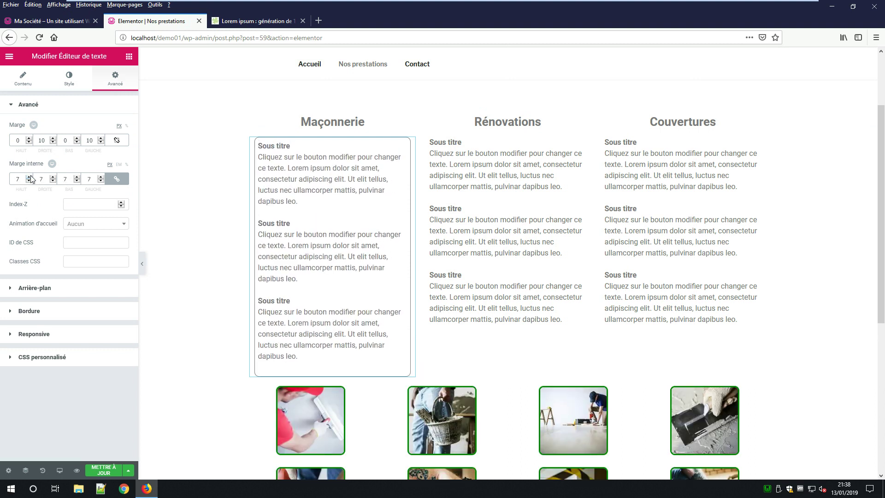
pyautogui.click(29, 176)
pyautogui.click(29, 177)
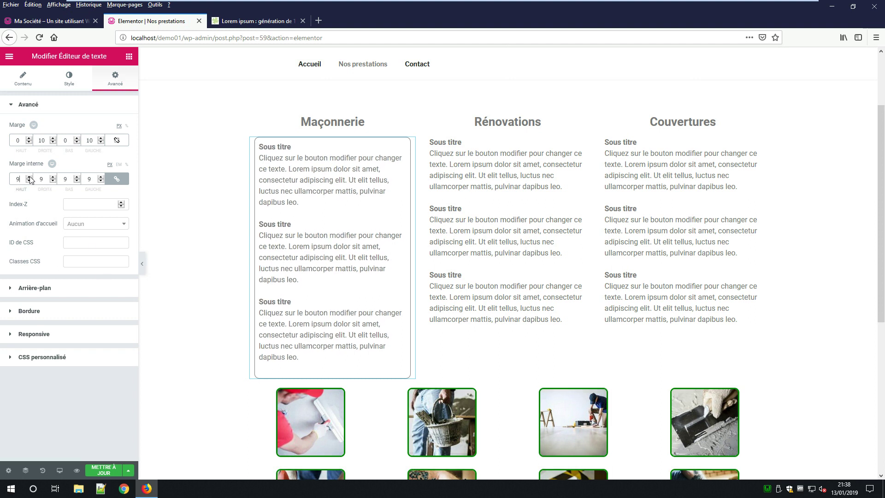
pyautogui.click(29, 179)
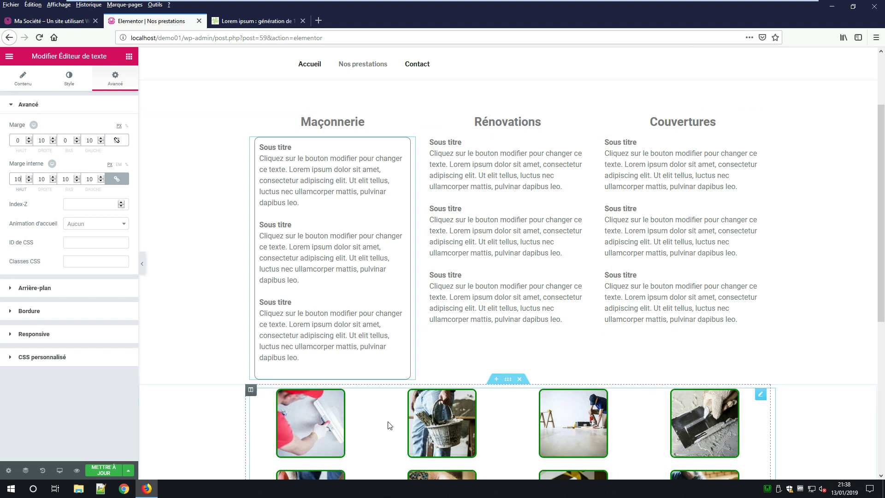
# Add a new section with three equal columns below the image gallery
pyautogui.scroll(-5, 405, 405)
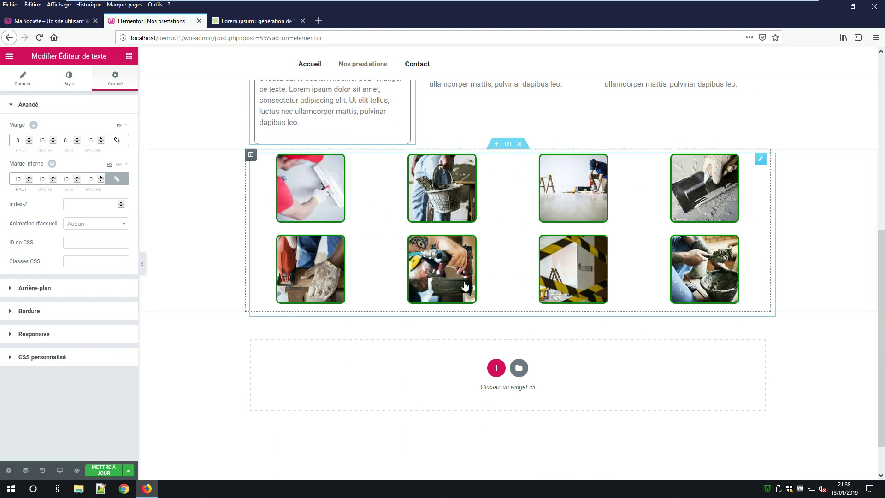
pyautogui.scroll(5, 463, 265)
pyautogui.scroll(-6, 485, 287)
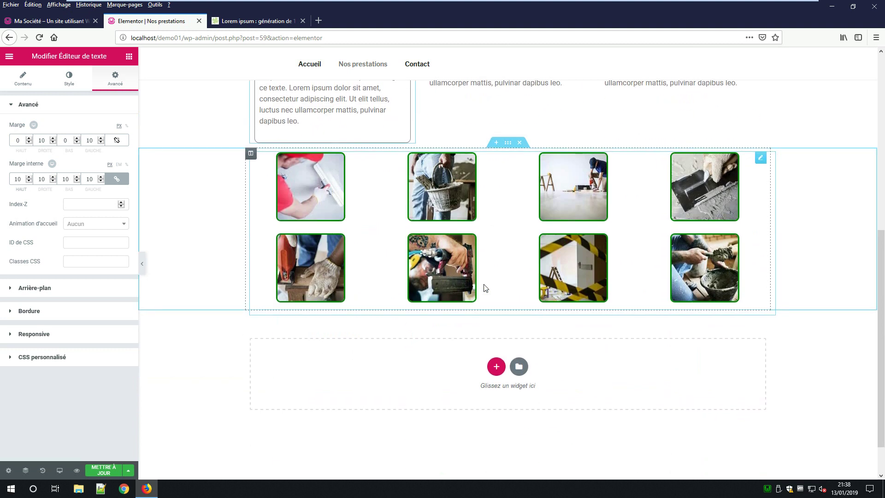
pyautogui.click(494, 325)
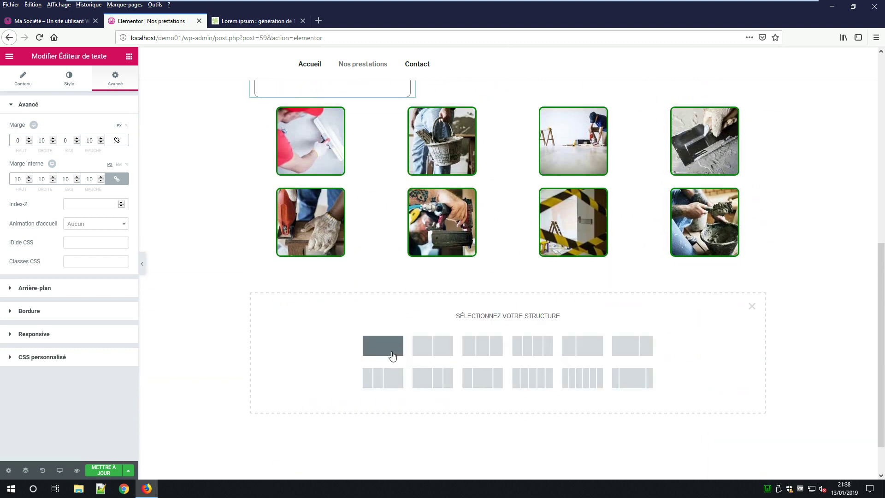
pyautogui.click(490, 354)
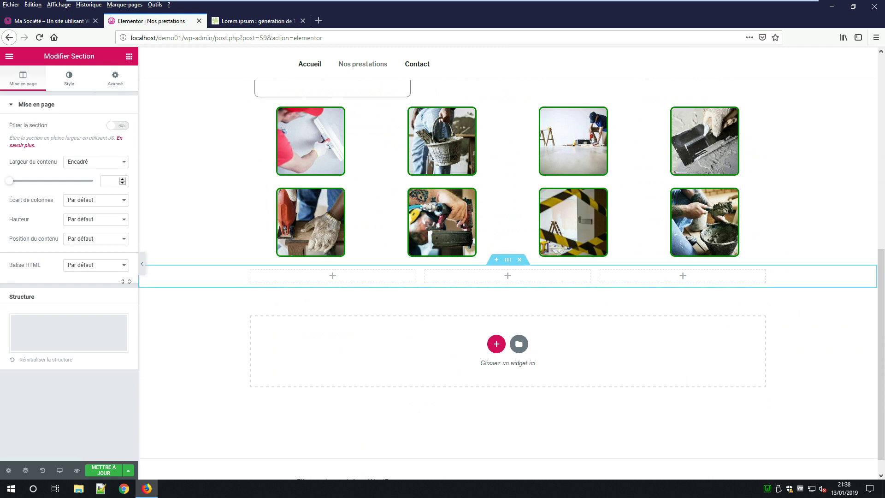
# Update the page and place a Video widget in the first column of the new section
pyautogui.click(104, 470)
pyautogui.click(129, 57)
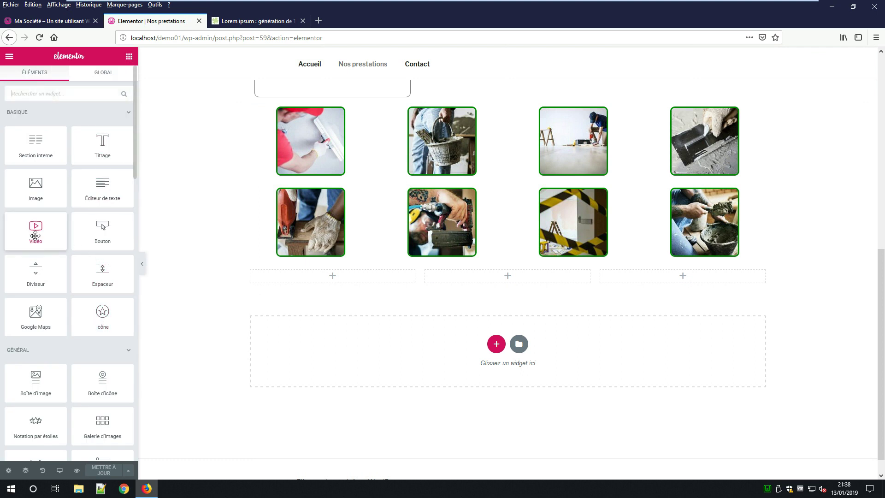
pyautogui.moveTo(33, 238); pyautogui.dragTo(313, 271)
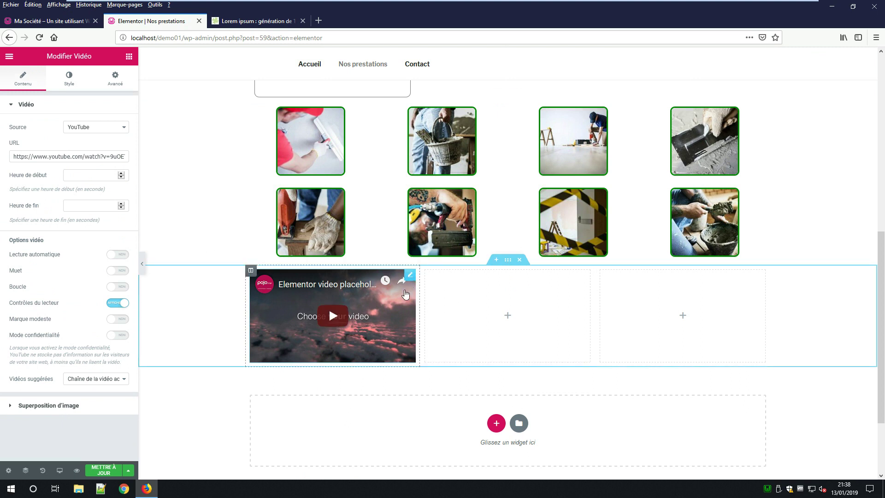
# Look through the available widgets in the Basique, Général and Essential Addons categories
pyautogui.click(129, 57)
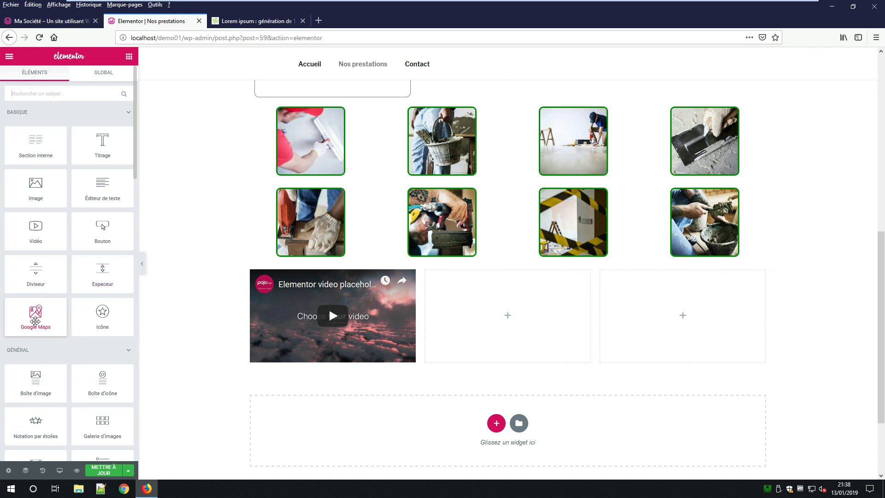
pyautogui.scroll(-3, 104, 328)
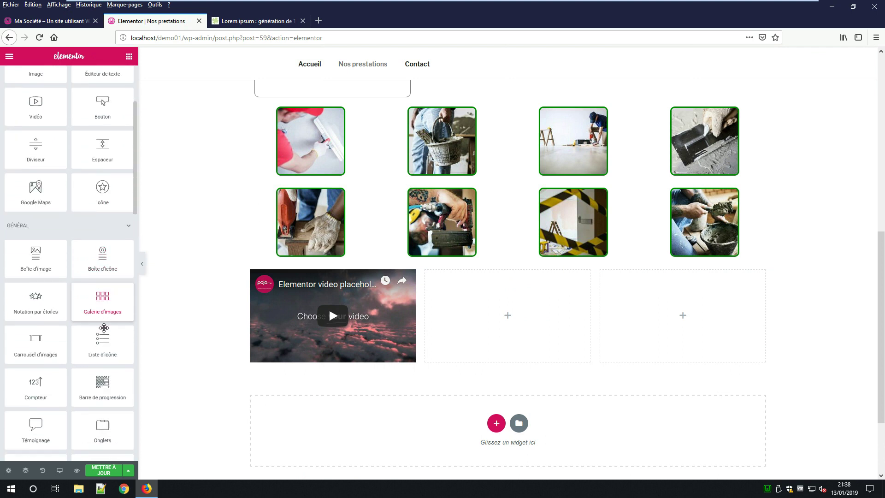
pyautogui.scroll(-1, 104, 327)
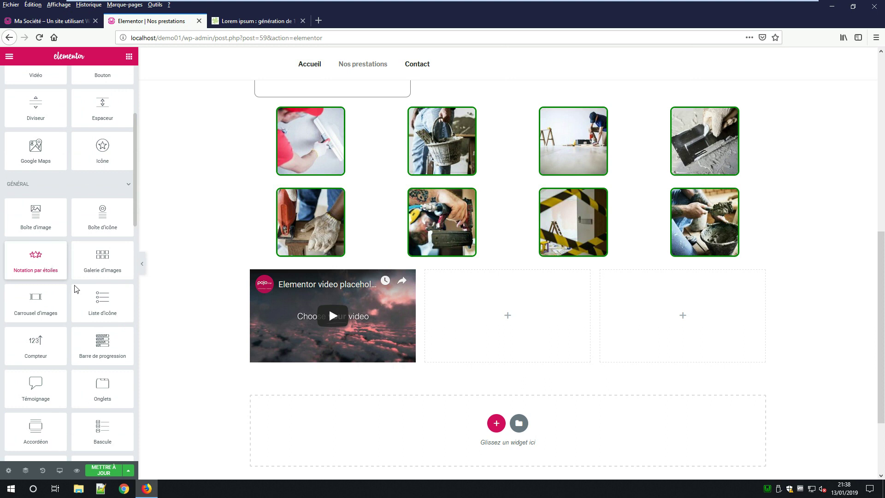
pyautogui.scroll(-1, 76, 289)
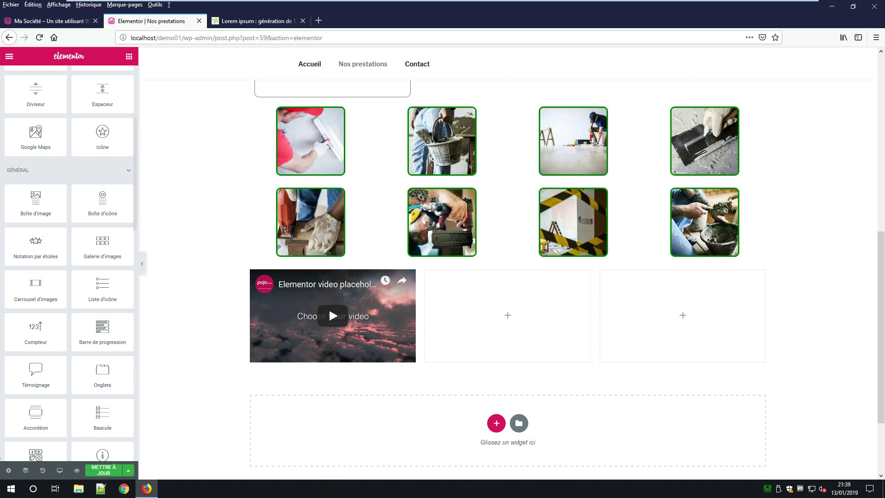
pyautogui.scroll(-2, 62, 369)
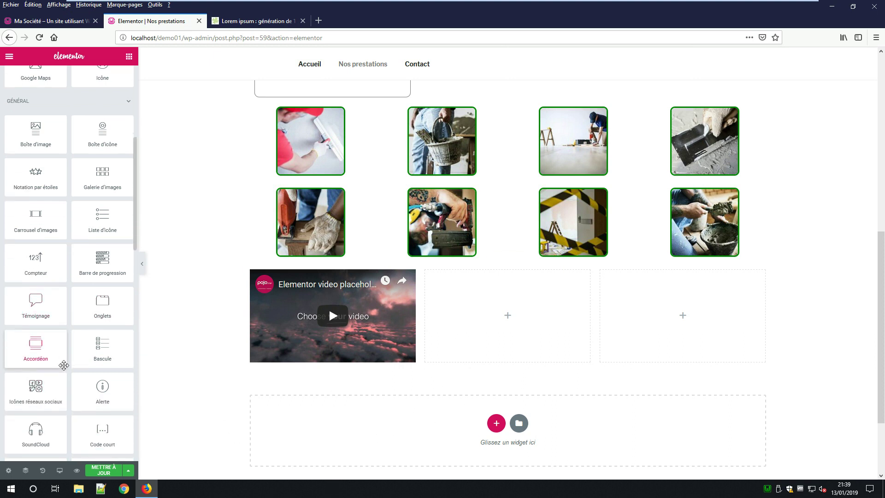
pyautogui.scroll(-1, 64, 365)
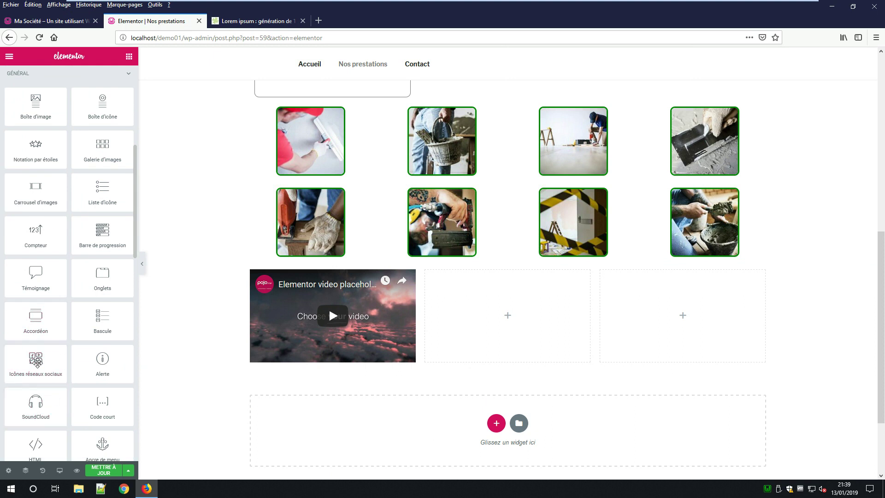
pyautogui.scroll(-1, 79, 344)
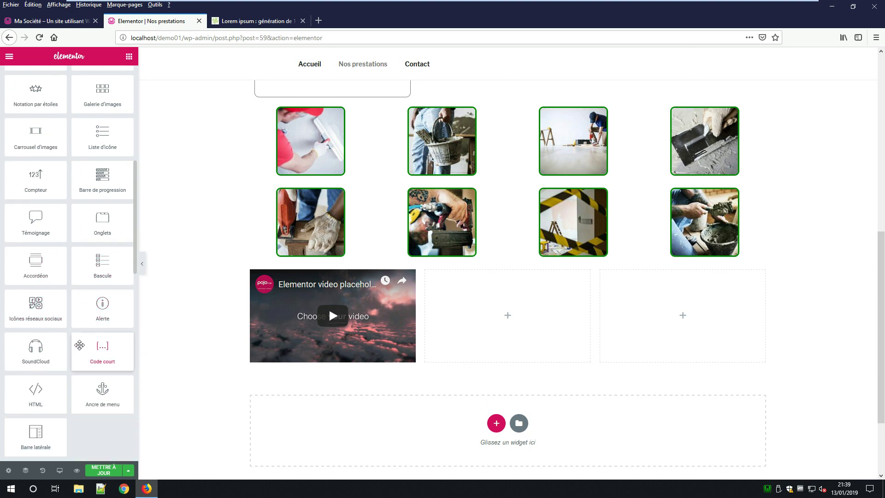
pyautogui.scroll(-4, 79, 345)
pyautogui.scroll(-3, 81, 351)
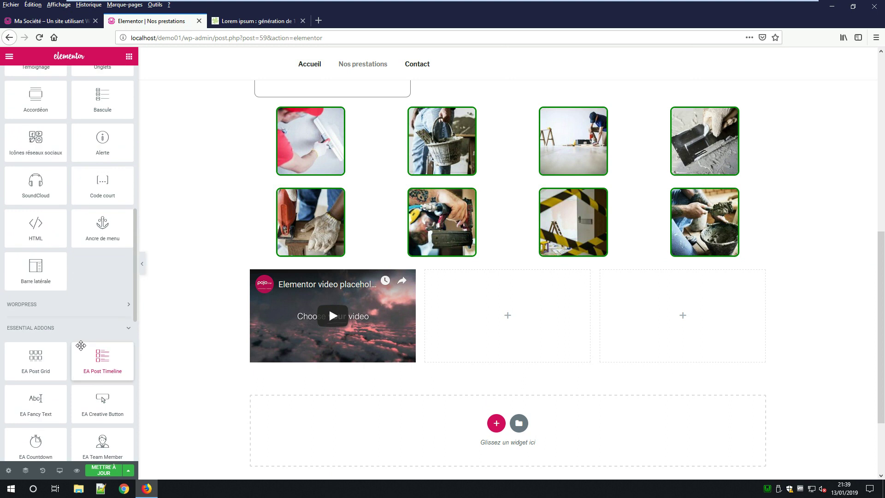
pyautogui.scroll(-1, 74, 351)
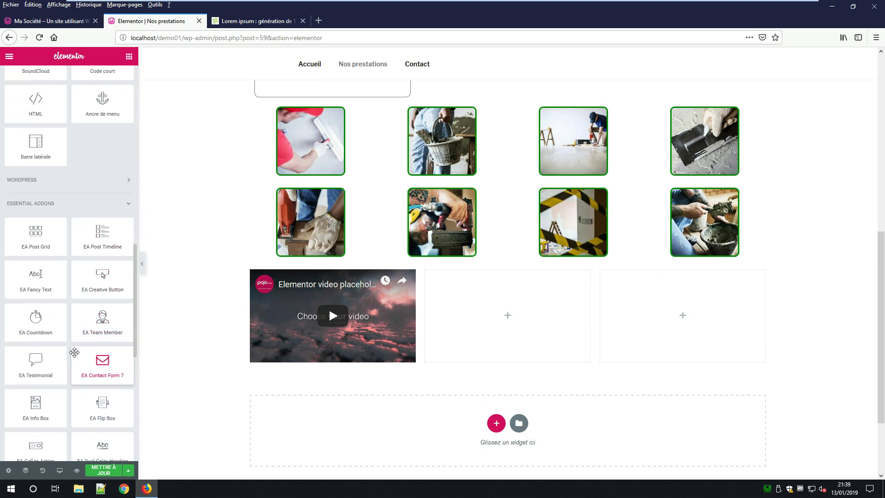
pyautogui.scroll(-1, 74, 364)
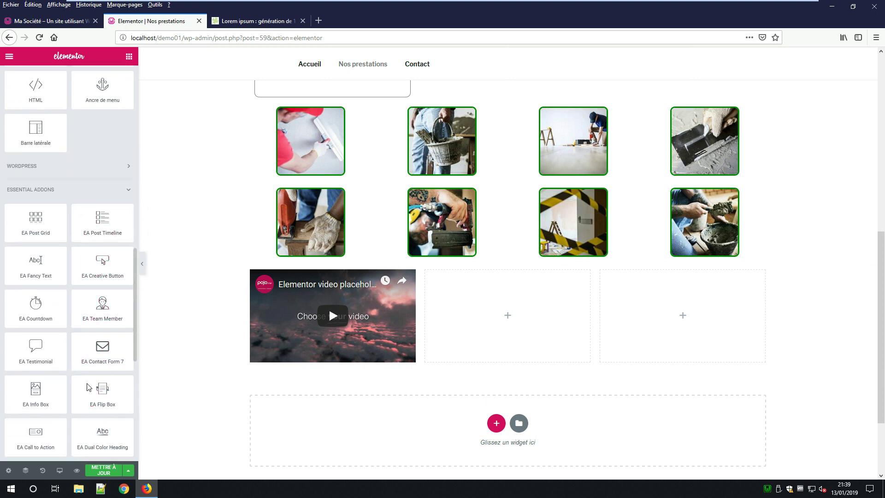
# Try an EA Flip Box widget in the second column, check its Flipbox Content settings, and delete it again
pyautogui.moveTo(100, 388); pyautogui.dragTo(539, 312)
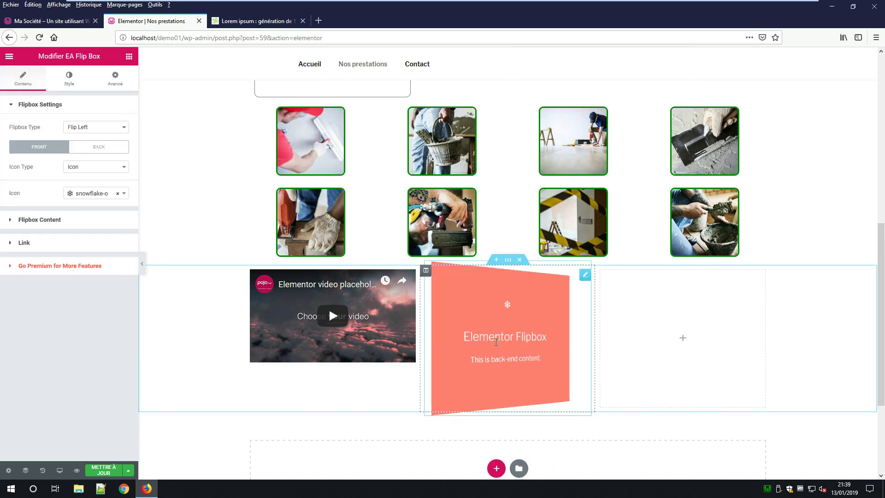
pyautogui.click(587, 276)
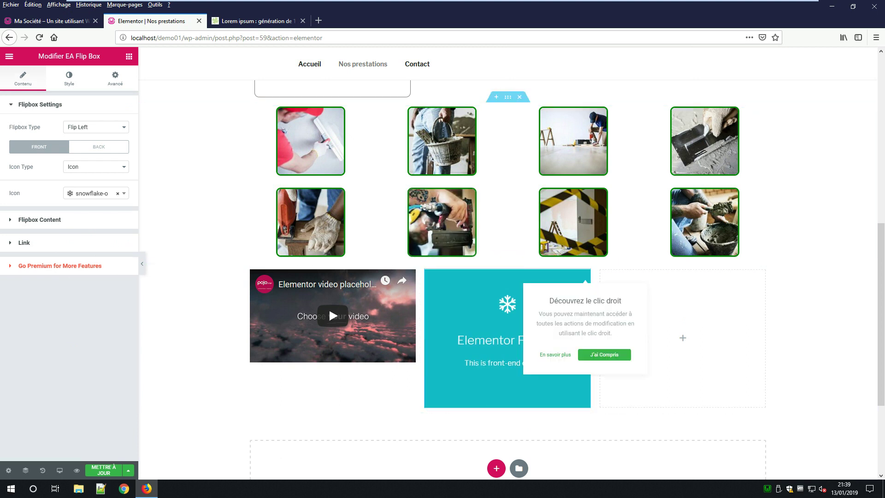
pyautogui.click(33, 220)
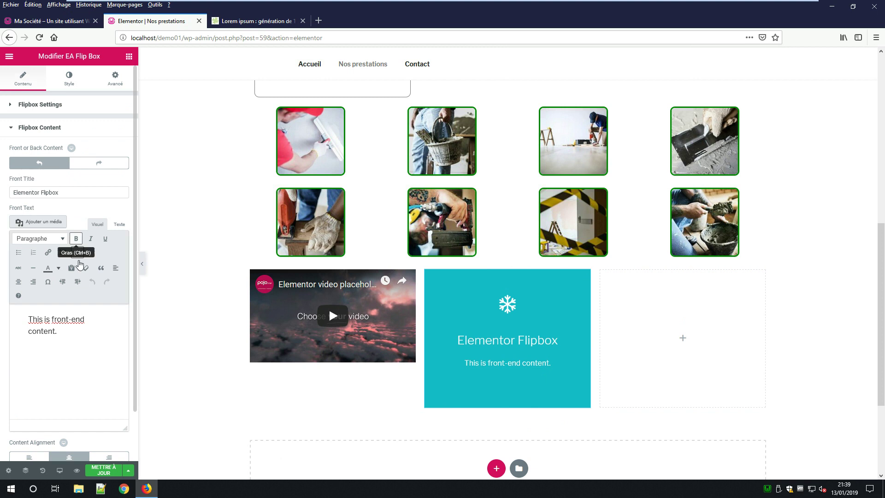
pyautogui.scroll(-2, 79, 273)
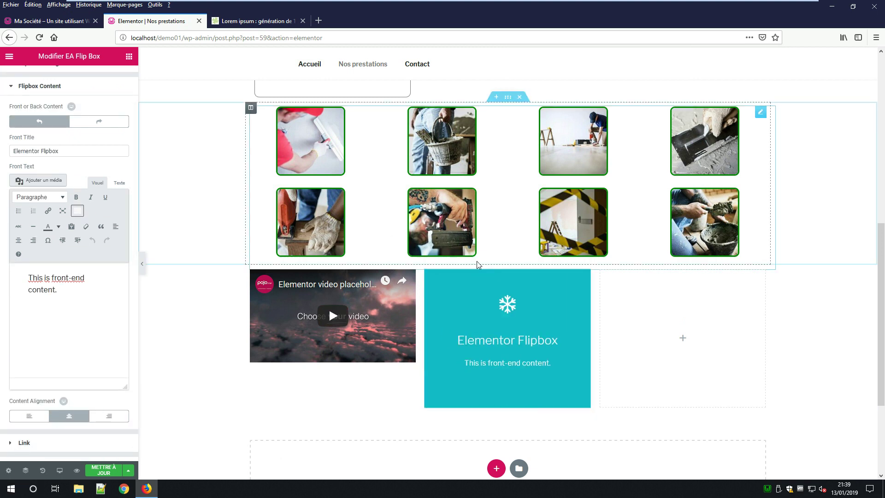
pyautogui.rightClick(586, 278)
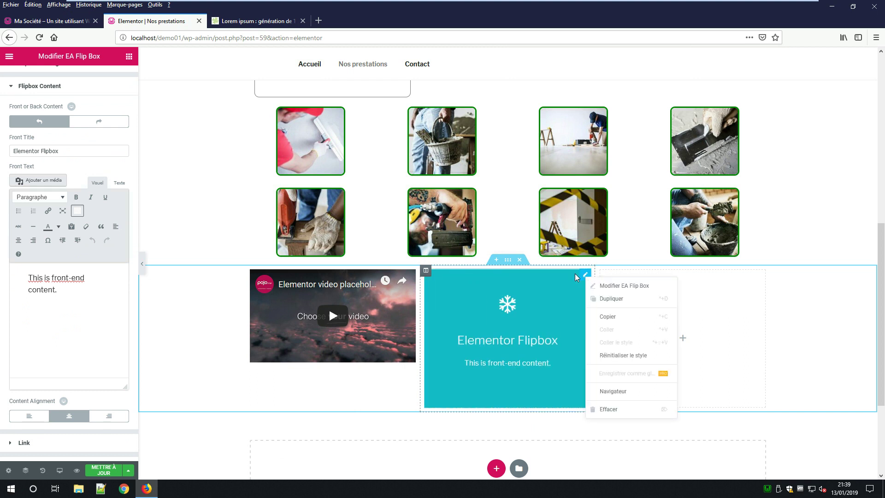
pyautogui.click(609, 410)
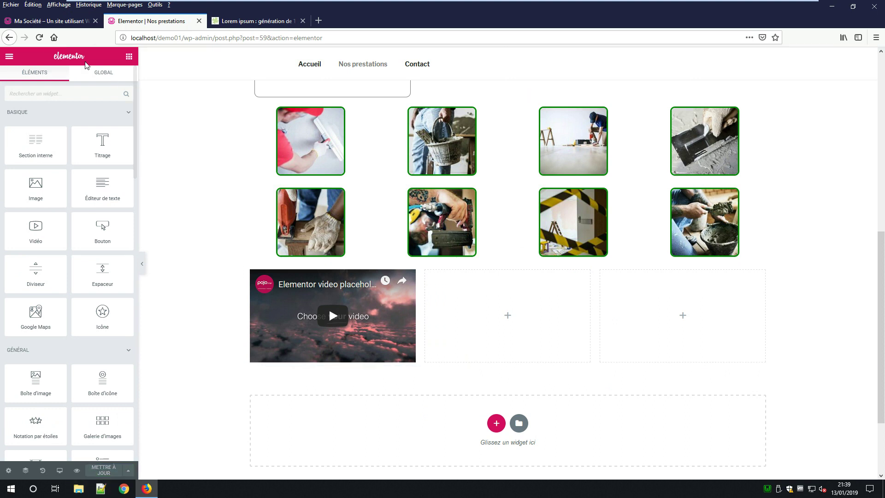
# Preview the page and look over its text columns, image gallery and video section
pyautogui.click(79, 473)
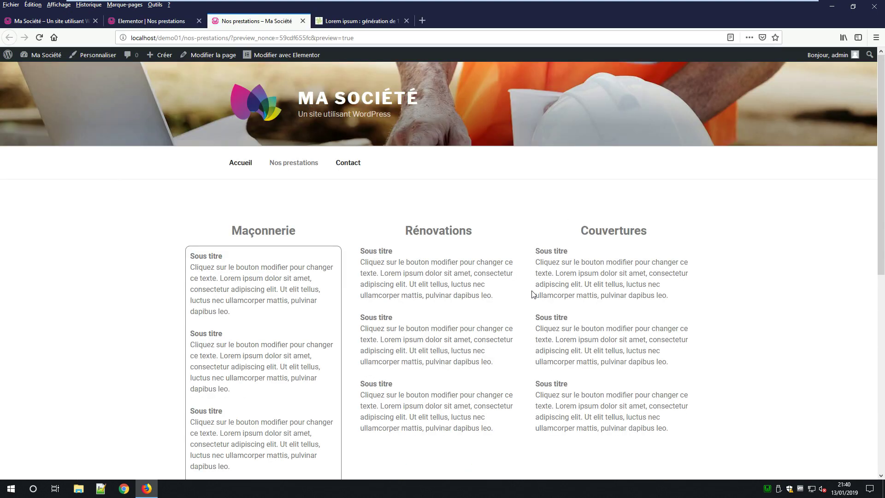
pyautogui.scroll(-8, 495, 262)
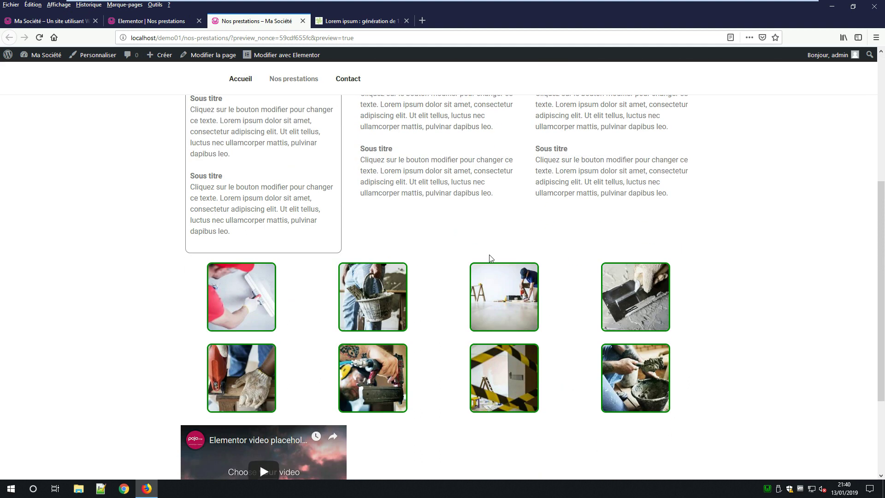
pyautogui.scroll(8, 489, 300)
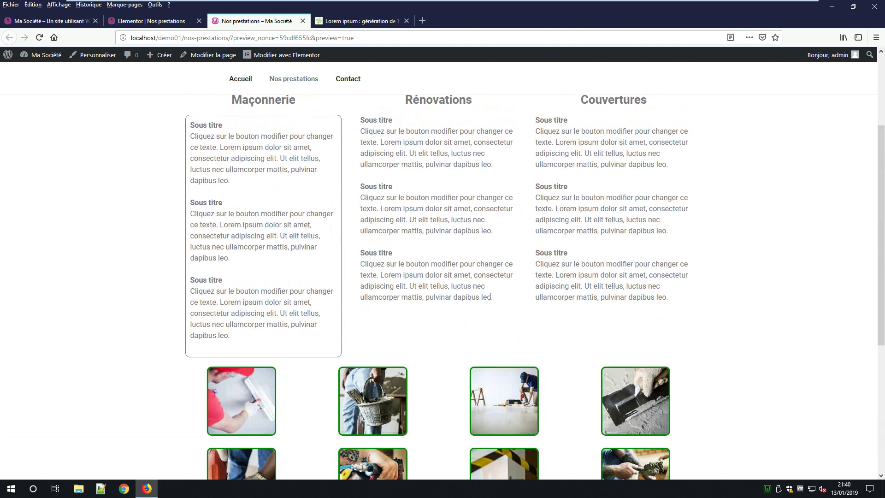
pyautogui.scroll(-8, 519, 275)
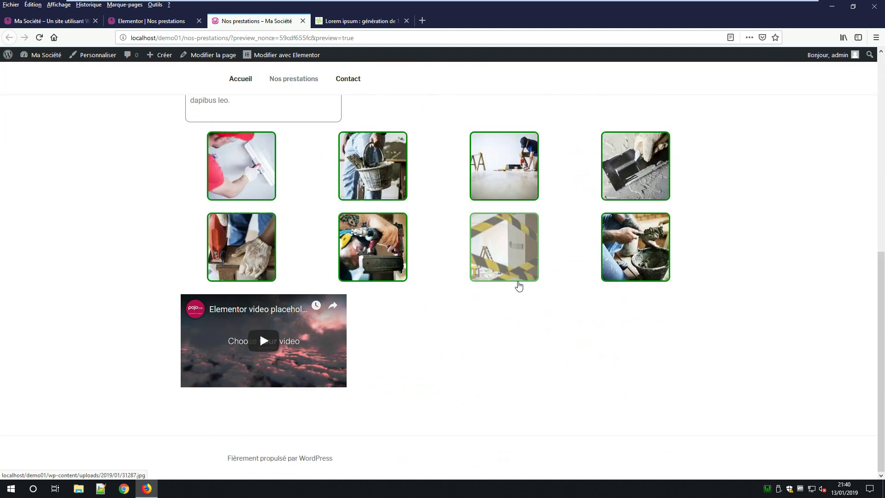
pyautogui.scroll(5, 501, 354)
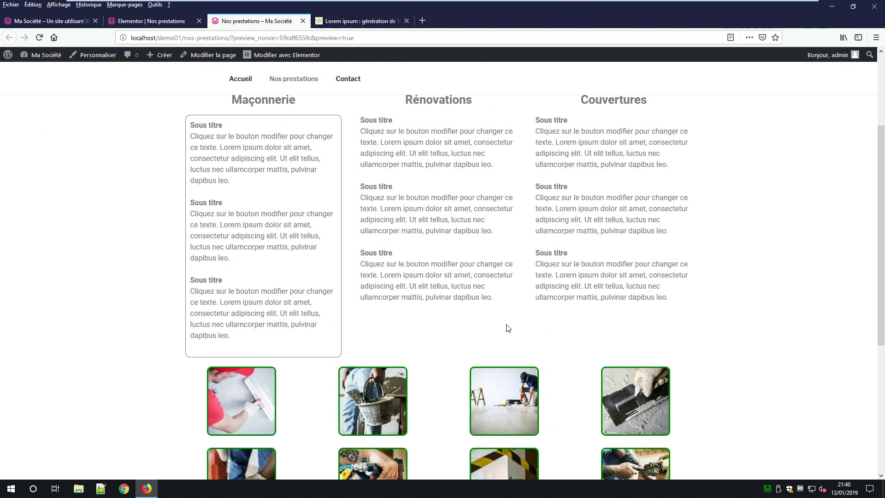
# Enlarge the third image in the gallery's first row, browse forward two images, and close the lightbox
pyautogui.click(501, 394)
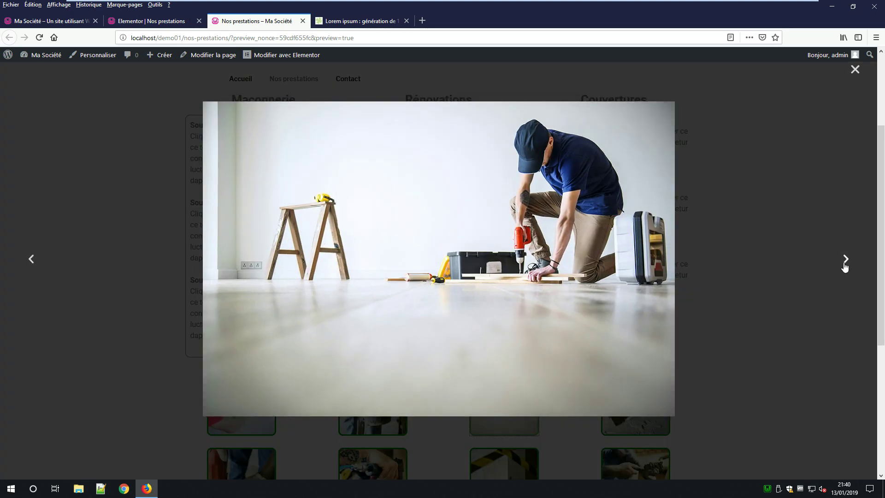
pyautogui.click(844, 265)
pyautogui.click(845, 259)
pyautogui.click(853, 79)
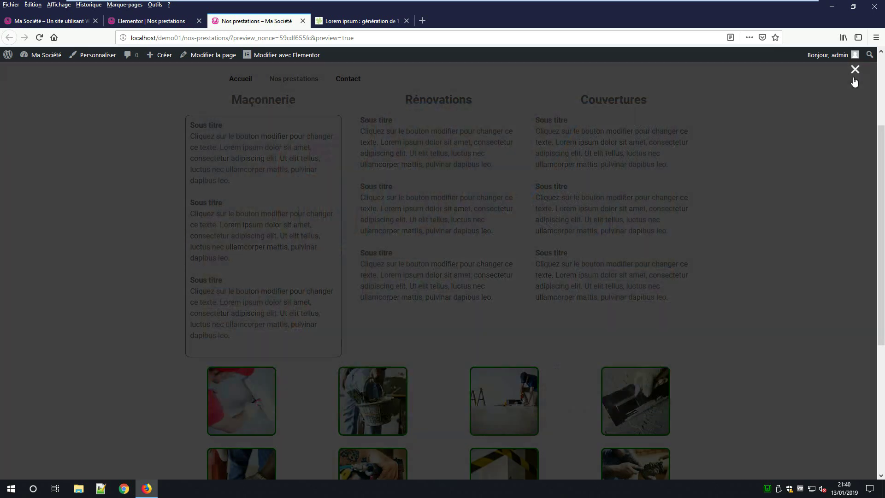
# Review the previewed page from its header to the gallery, and close the preview to return to the editor
pyautogui.scroll(-5, 401, 395)
pyautogui.scroll(5, 422, 381)
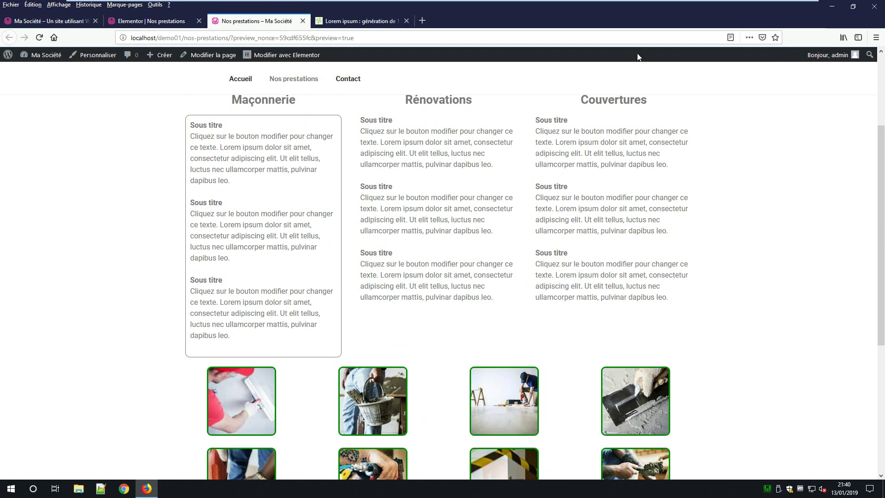
pyautogui.scroll(3, 472, 211)
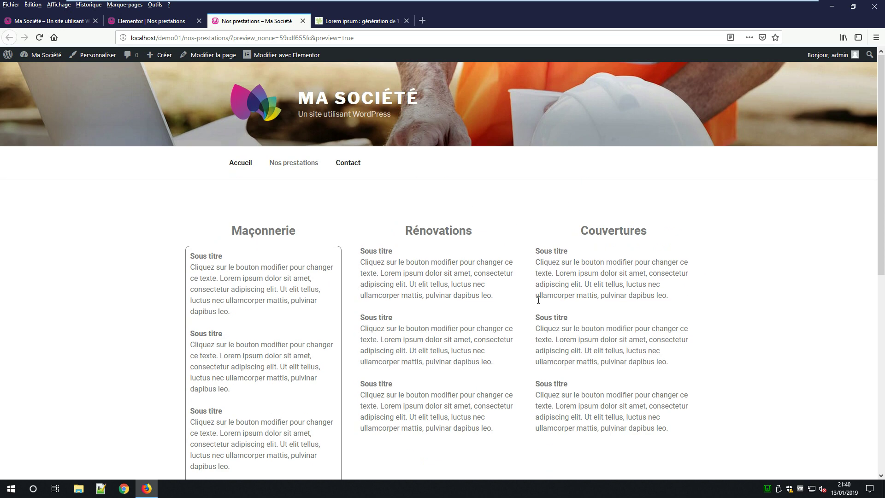
pyautogui.scroll(-5, 537, 392)
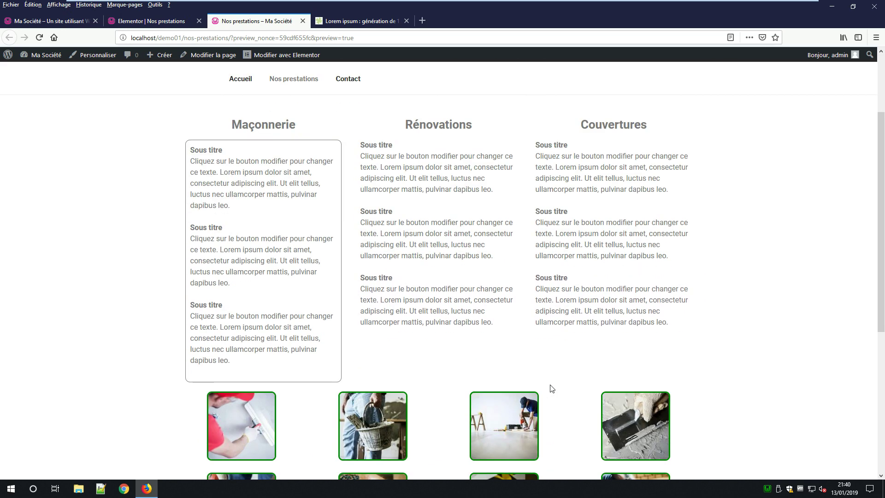
pyautogui.scroll(5, 551, 395)
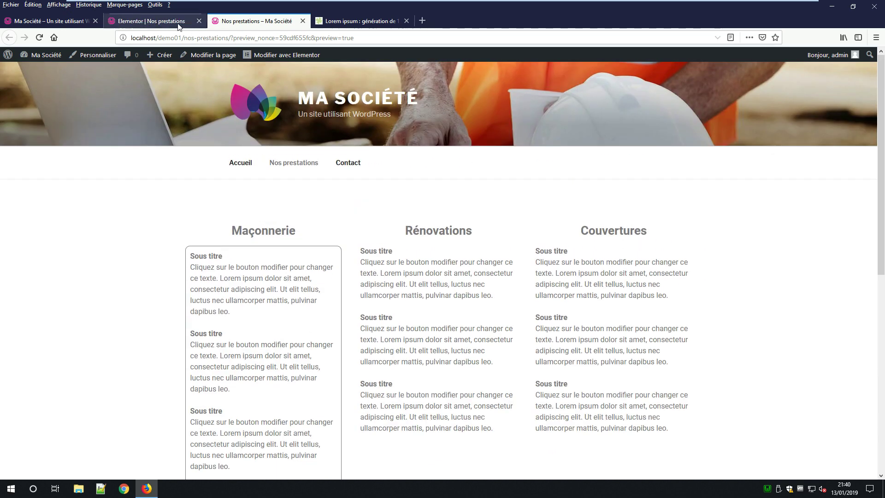
pyautogui.click(204, 19)
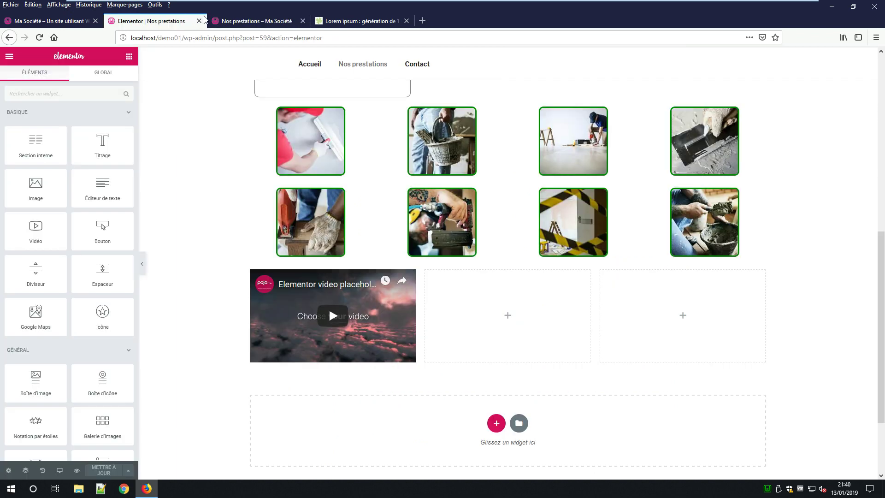
pyautogui.click(251, 21)
pyautogui.click(303, 20)
pyautogui.click(143, 24)
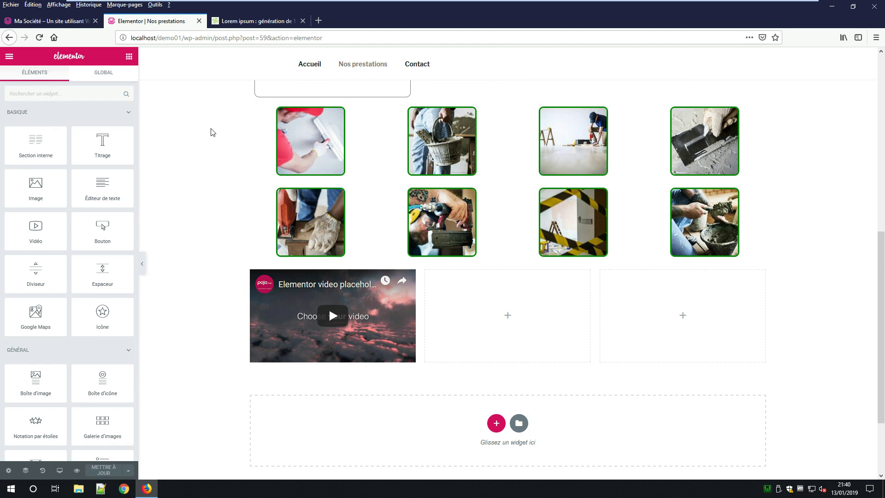
# Preview the page again to test the placeholder video in full screen, and close the preview
pyautogui.click(78, 471)
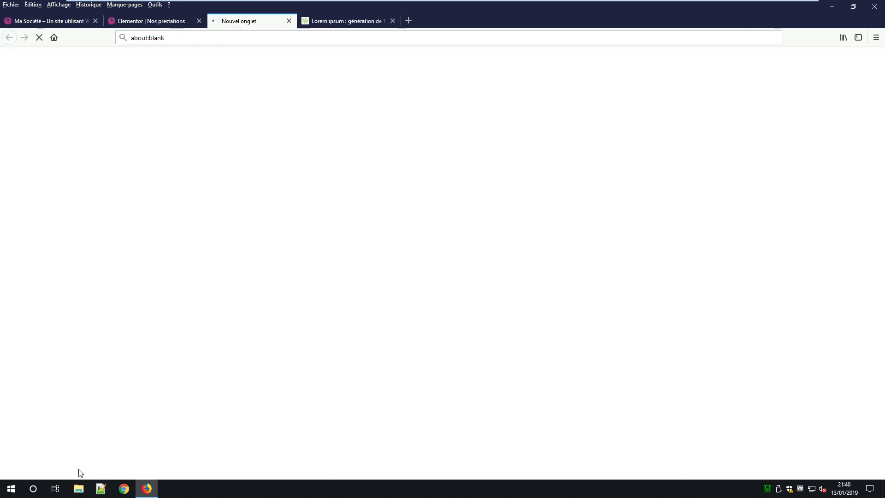
pyautogui.scroll(-5, 489, 295)
pyautogui.scroll(-3, 486, 294)
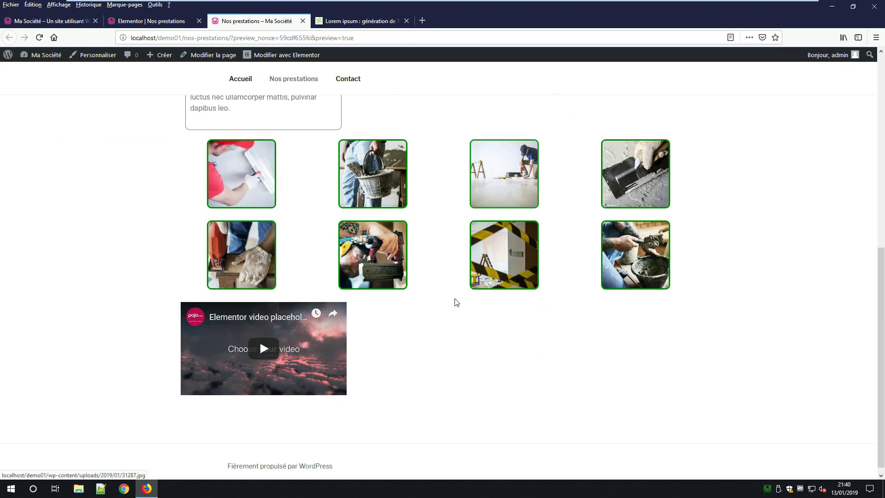
pyautogui.click(263, 341)
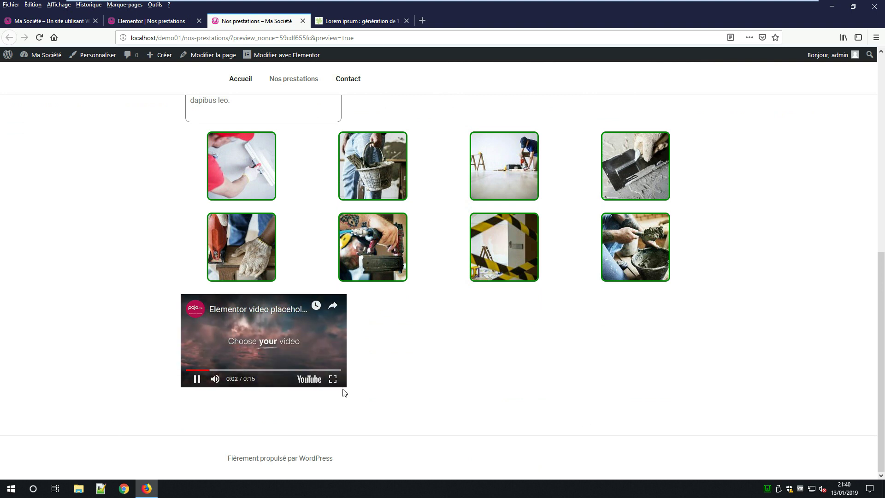
pyautogui.click(332, 379)
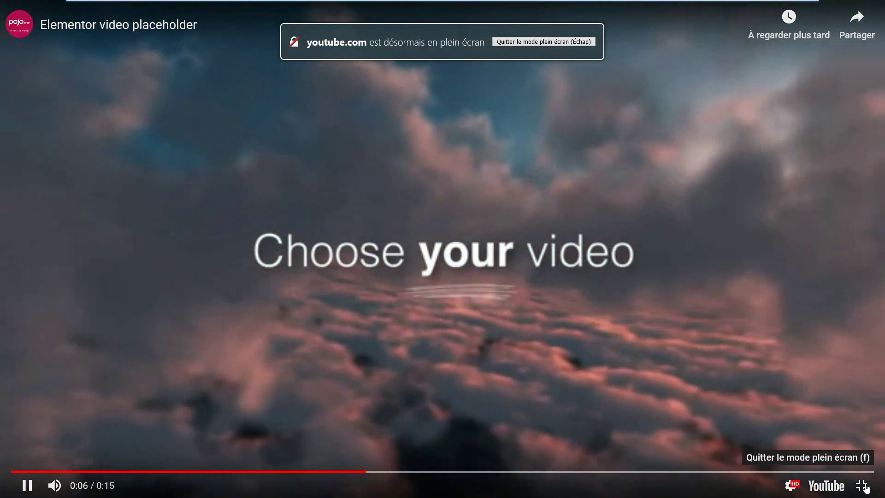
pyautogui.click(871, 486)
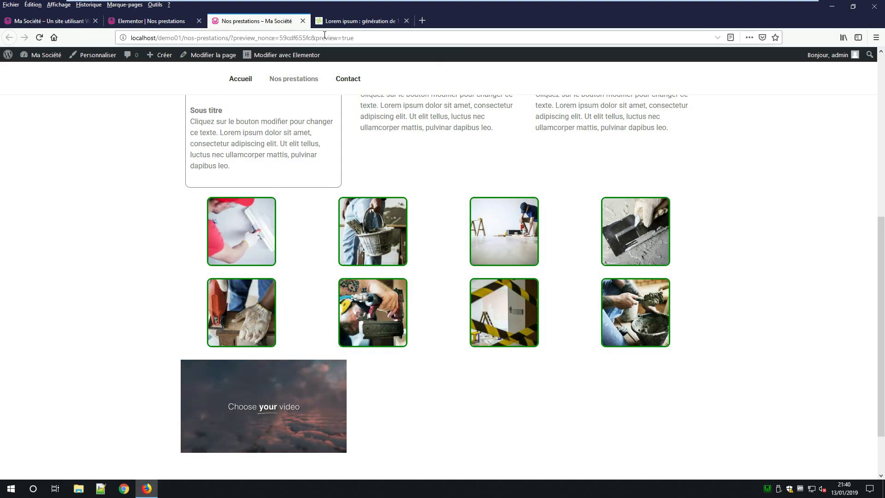
pyautogui.click(302, 21)
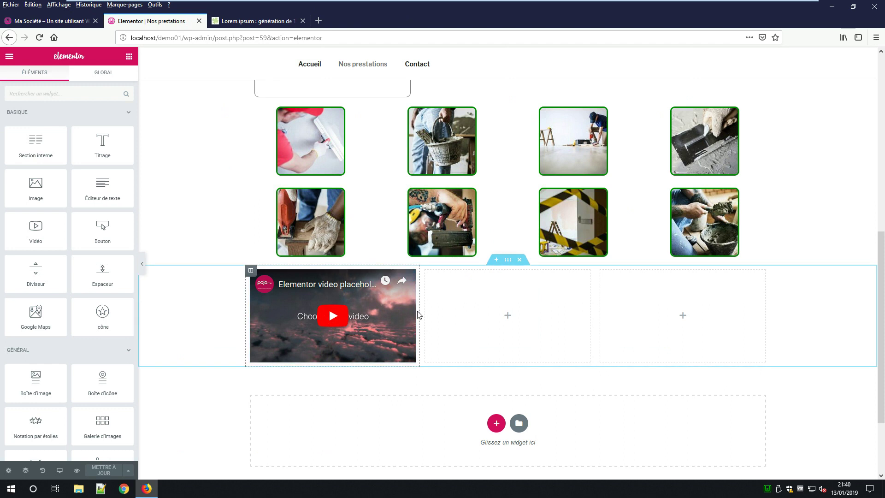
# Delete the three-column video section below the image gallery
pyautogui.click(520, 260)
# Set the border radius and border width of the Maçonnerie text block to 0
pyautogui.scroll(10, 499, 330)
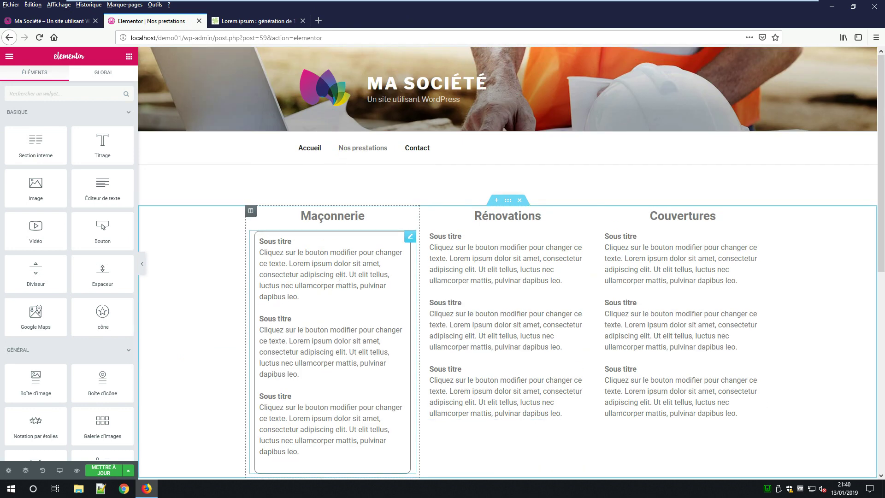
pyautogui.click(410, 236)
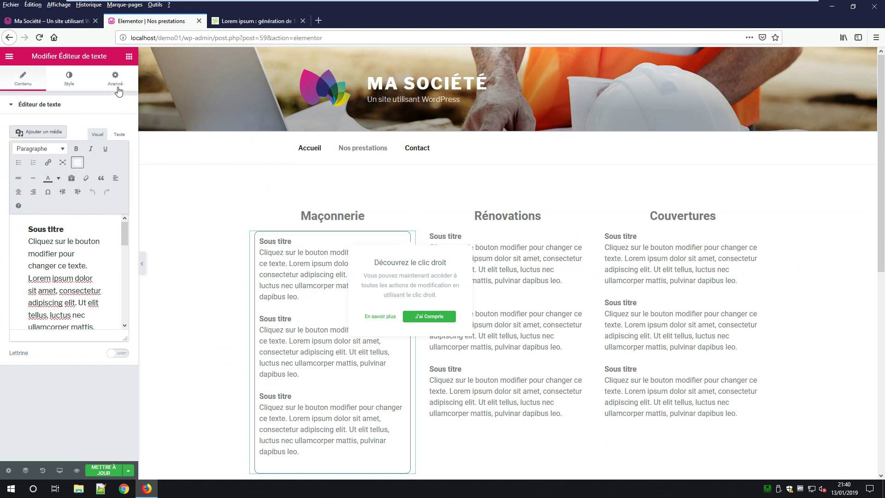
pyautogui.click(67, 83)
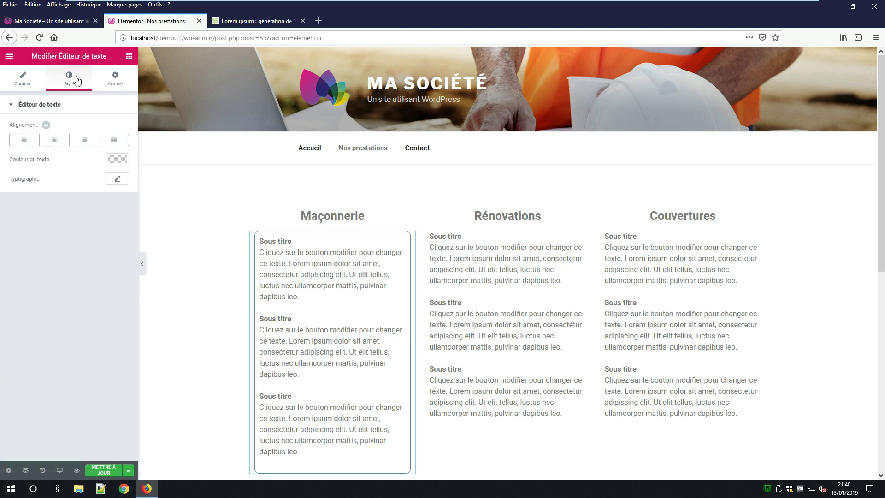
pyautogui.click(117, 79)
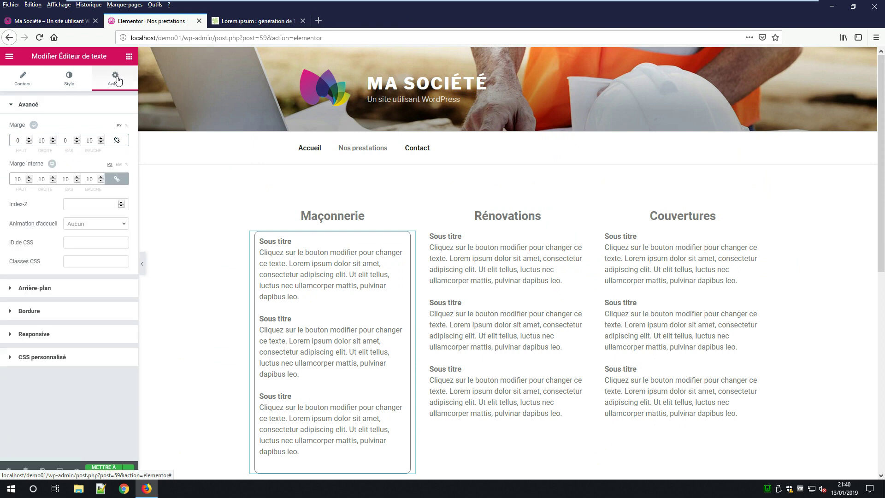
pyautogui.click(40, 312)
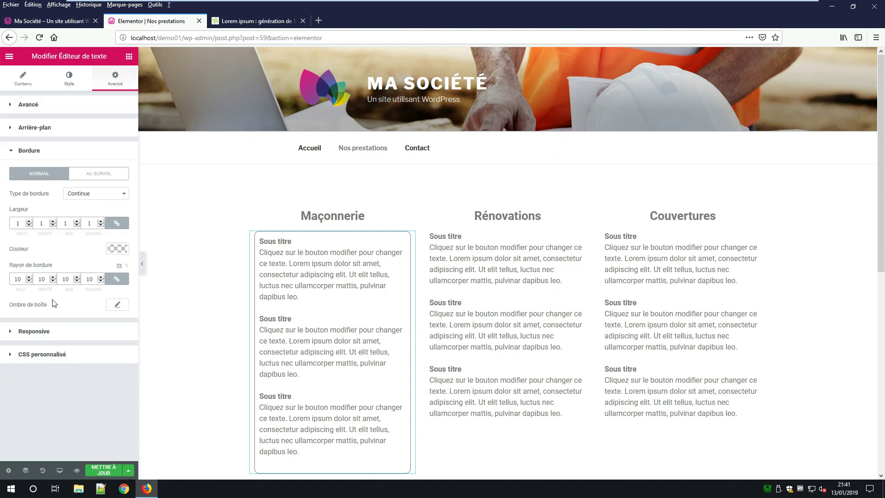
pyautogui.doubleClick(89, 279)
pyautogui.write('0')
pyautogui.doubleClick(93, 222)
pyautogui.write('0')
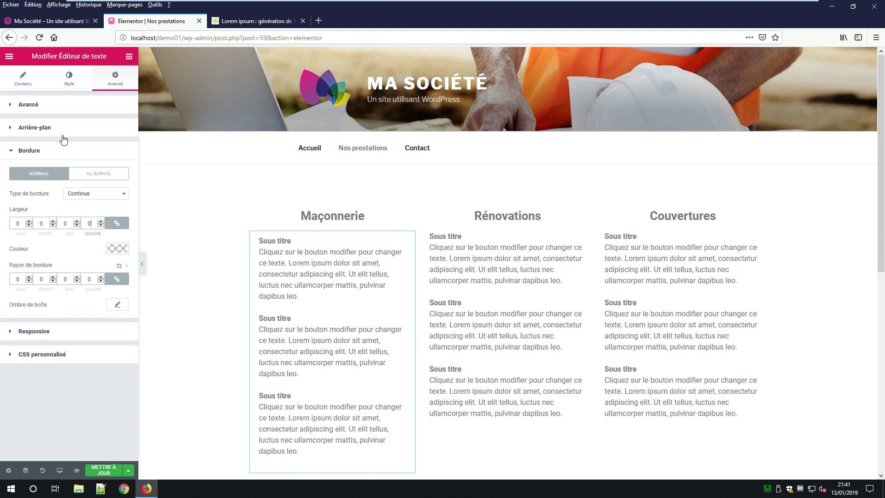
# Set the Maçonnerie text block's inner margin to 0 on all sides and update the page
pyautogui.click(19, 105)
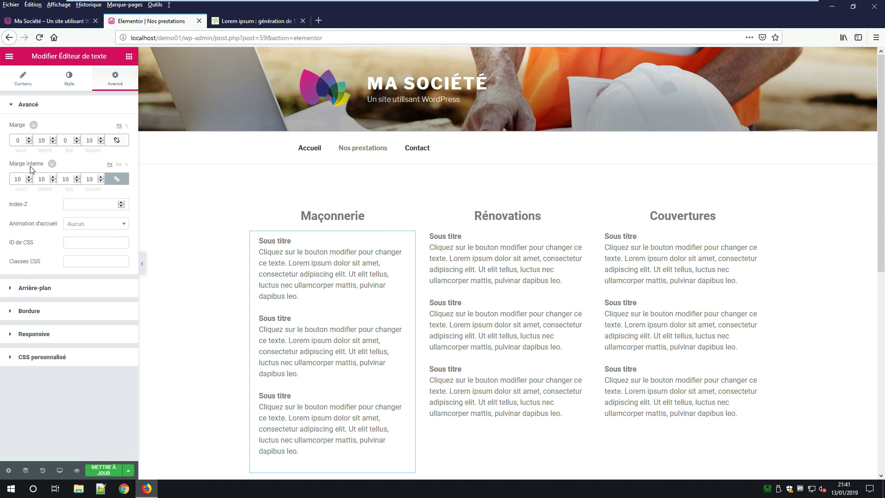
pyautogui.moveTo(22, 178); pyautogui.dragTo(1, 182)
pyautogui.write('0')
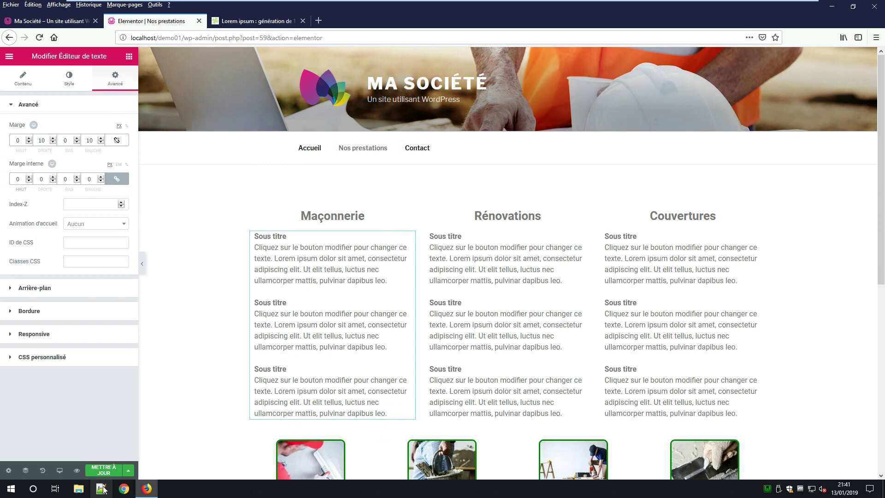
pyautogui.click(102, 471)
# Add a single-column section below the image gallery and place a Diviseur widget in it
pyautogui.scroll(-3, 737, 437)
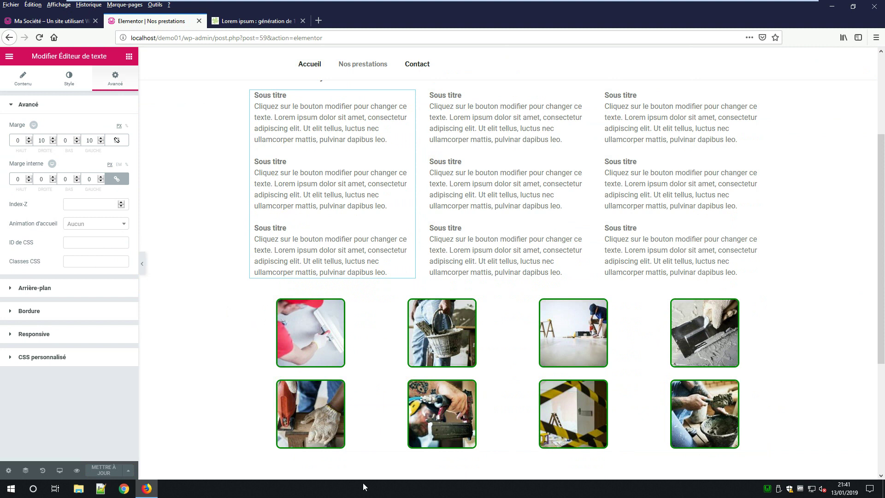
pyautogui.scroll(-3, 423, 448)
pyautogui.click(497, 373)
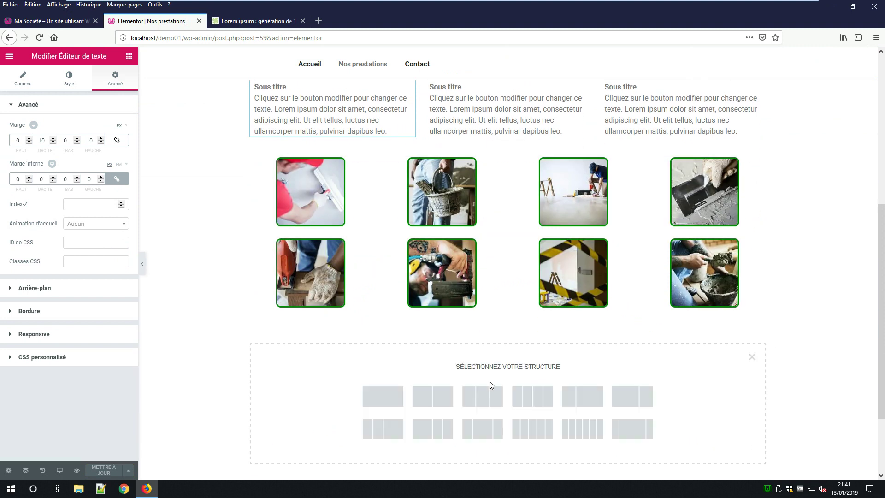
pyautogui.click(399, 397)
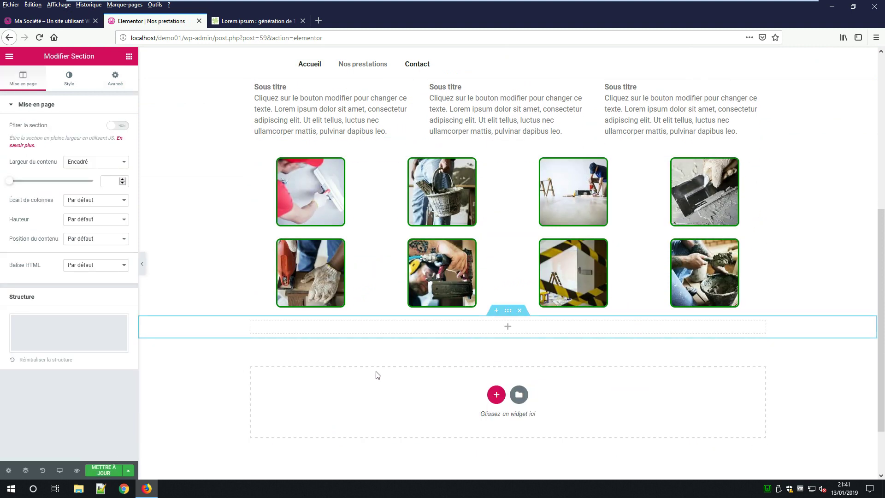
pyautogui.click(129, 57)
pyautogui.moveTo(36, 272); pyautogui.dragTo(442, 338)
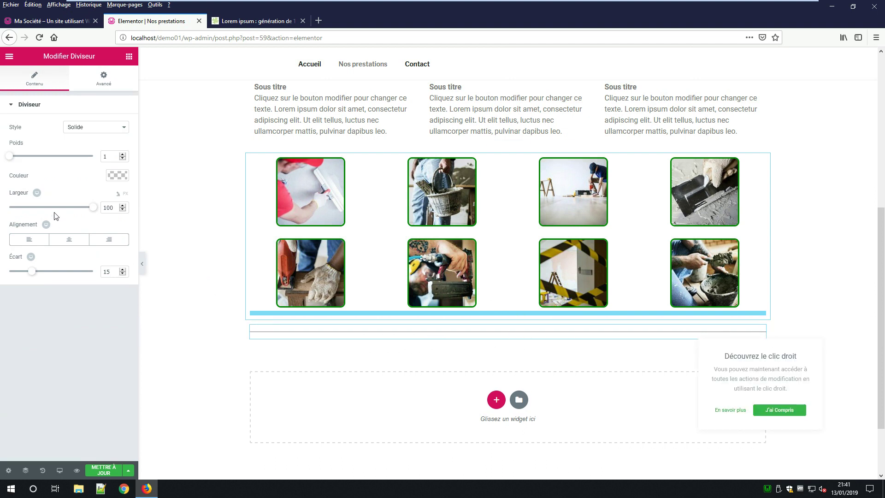
# Set the divider's weight to 4, its style to Pointillés and its alignment to centred
pyautogui.click(122, 154)
pyautogui.click(123, 154)
pyautogui.click(122, 154)
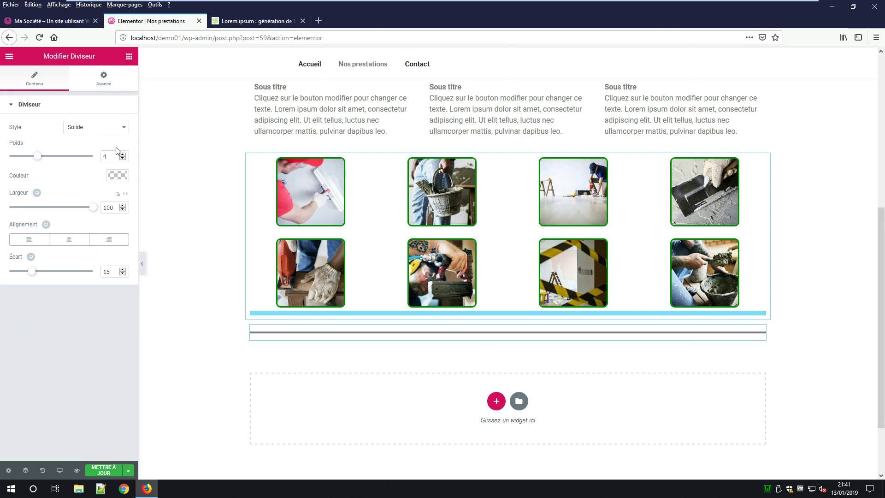
pyautogui.click(107, 127)
pyautogui.click(95, 158)
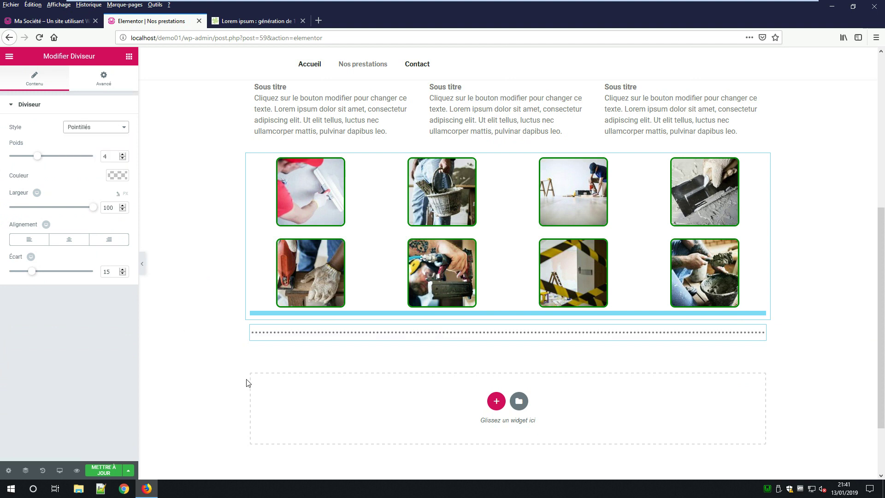
pyautogui.click(70, 240)
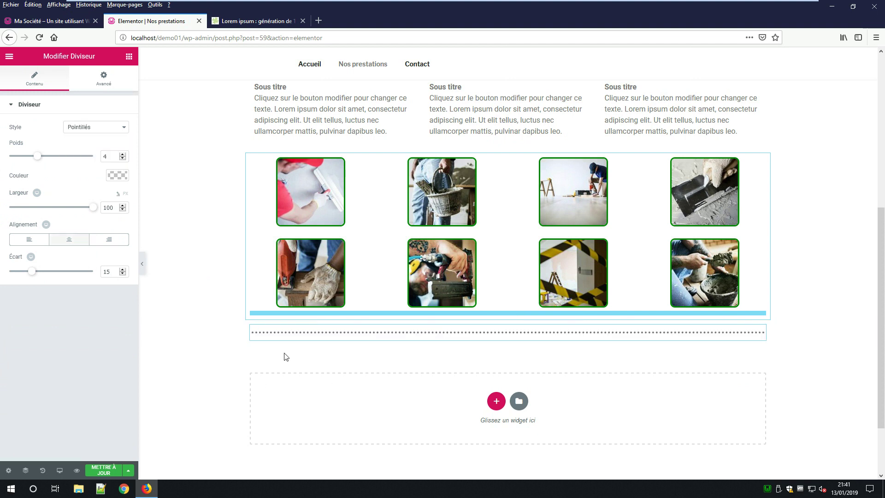
# Move the divider section between the text columns and the image gallery
pyautogui.scroll(1, 440, 388)
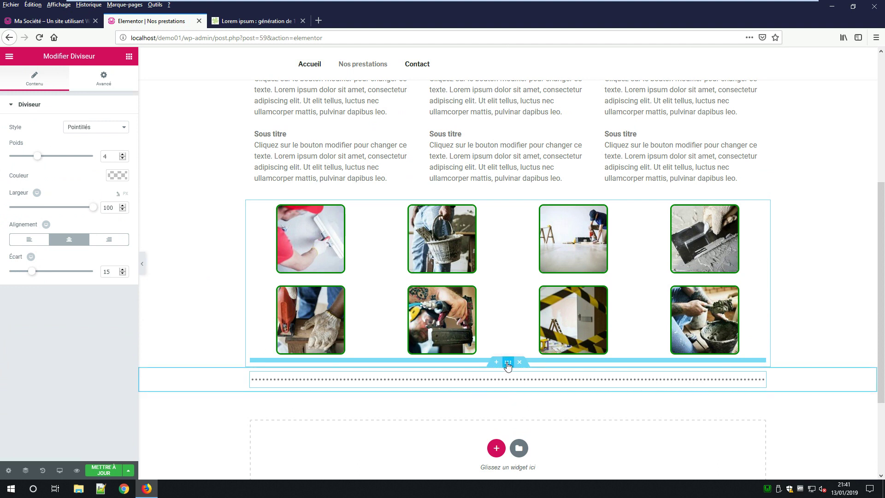
pyautogui.moveTo(507, 361); pyautogui.dragTo(463, 221)
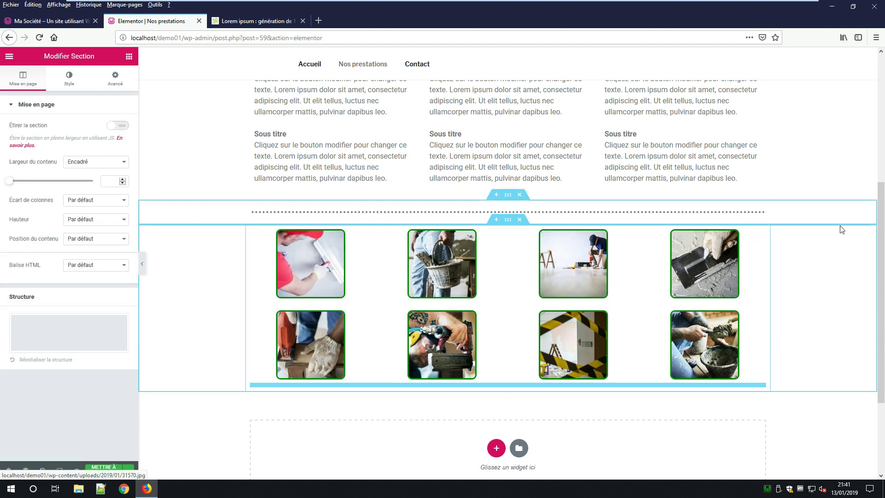
# Look at the text column section's advanced settings and review the page layout from the header to the gallery
pyautogui.scroll(3, 808, 254)
pyautogui.scroll(2, 807, 253)
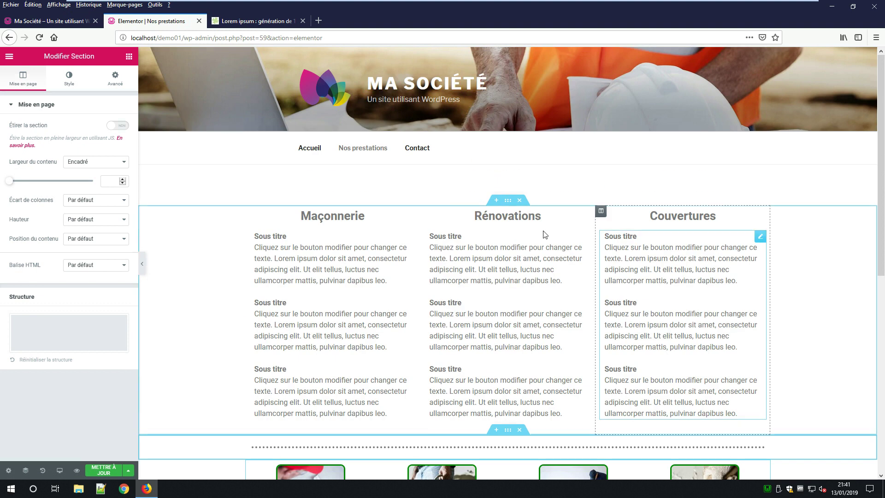
pyautogui.click(507, 200)
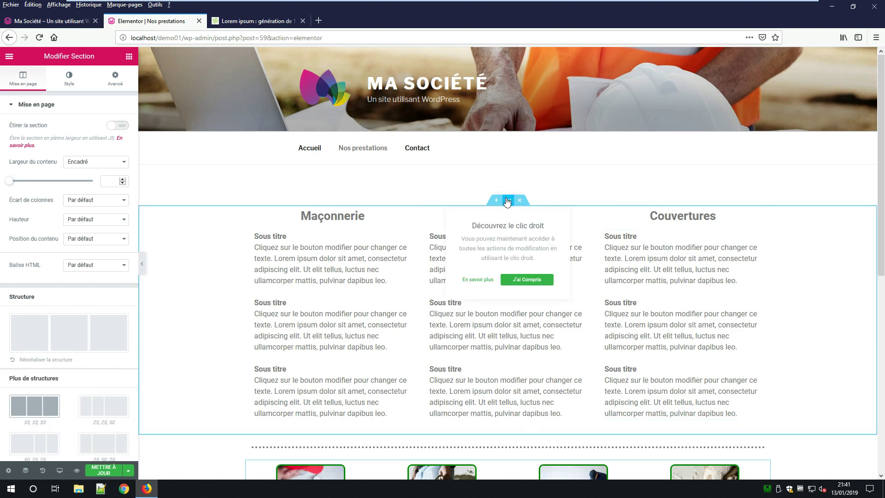
pyautogui.click(112, 79)
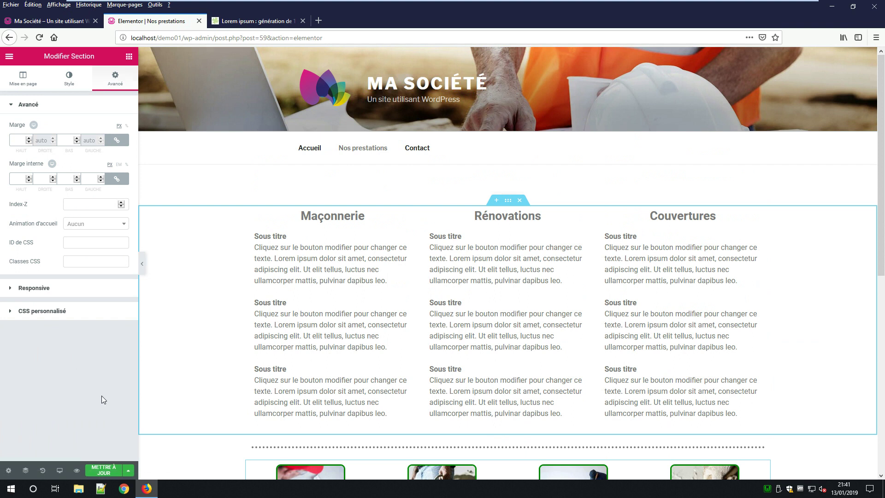
pyautogui.scroll(-5, 609, 373)
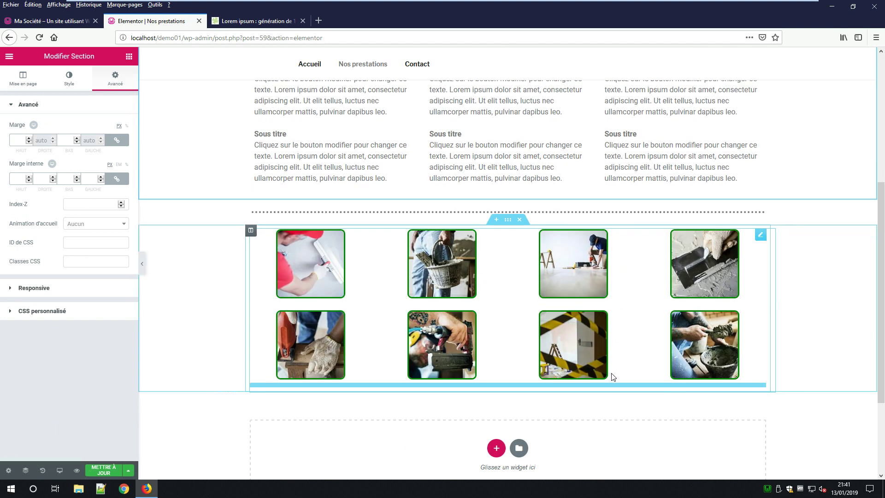
pyautogui.scroll(-3, 613, 376)
pyautogui.scroll(8, 552, 409)
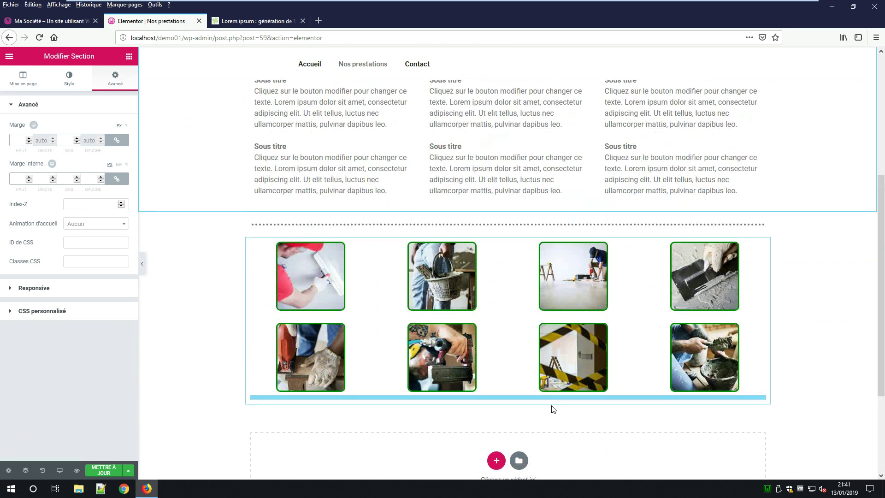
pyautogui.scroll(-4, 523, 353)
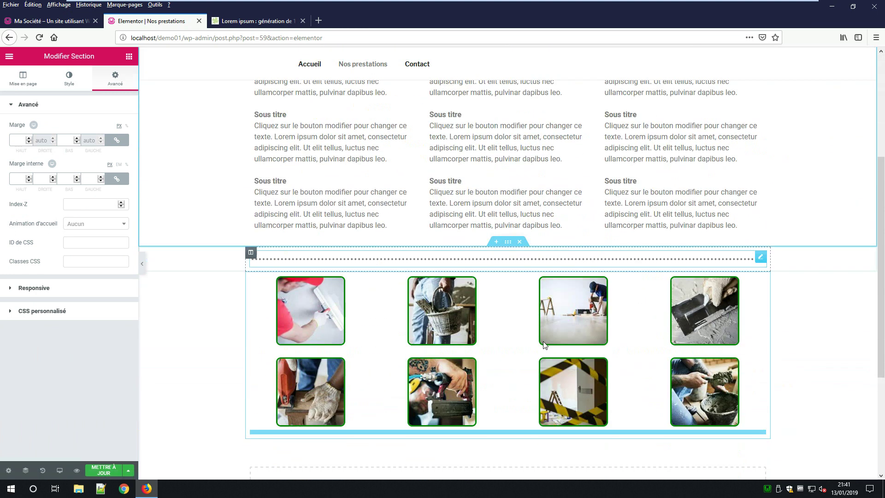
pyautogui.scroll(1, 461, 336)
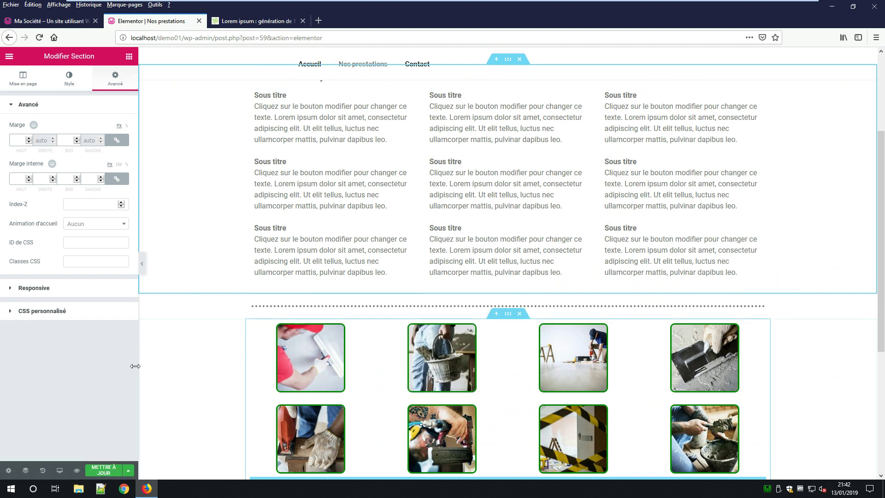
# Update the "Nos prestations" page and exit the Elementor editor to the WordPress dashboard
pyautogui.click(101, 470)
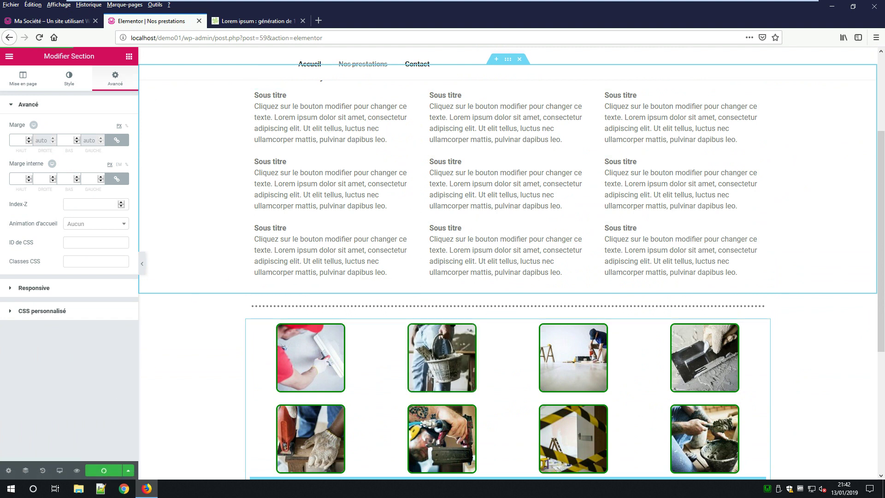
pyautogui.click(10, 59)
pyautogui.click(70, 301)
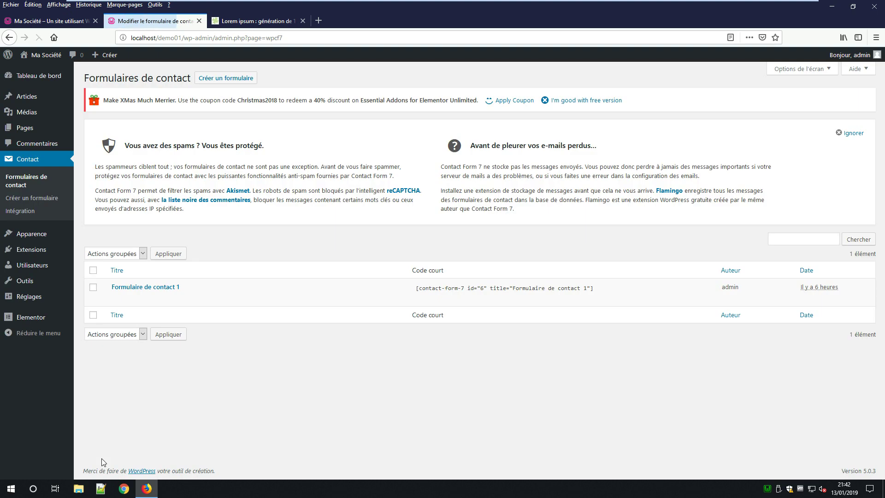
# Open "Formulaire de contact 1", review its form and e-mail templates, and select its shortcode for copying
pyautogui.click(167, 289)
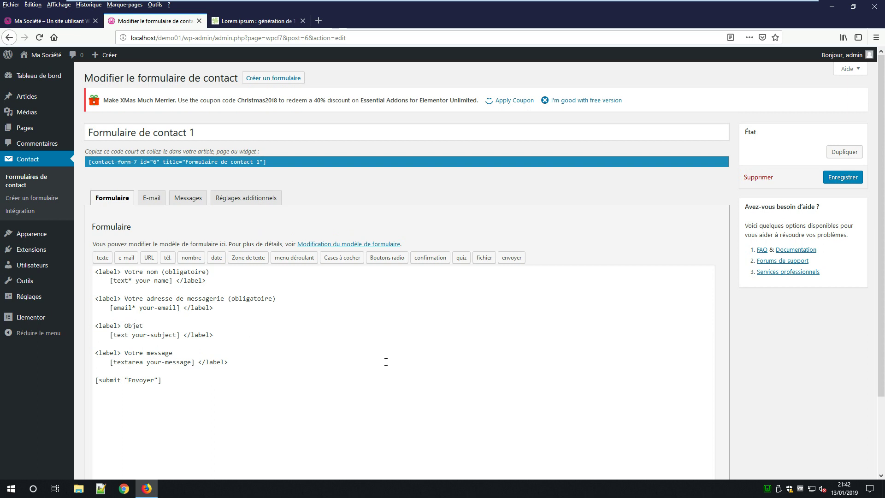
pyautogui.click(149, 201)
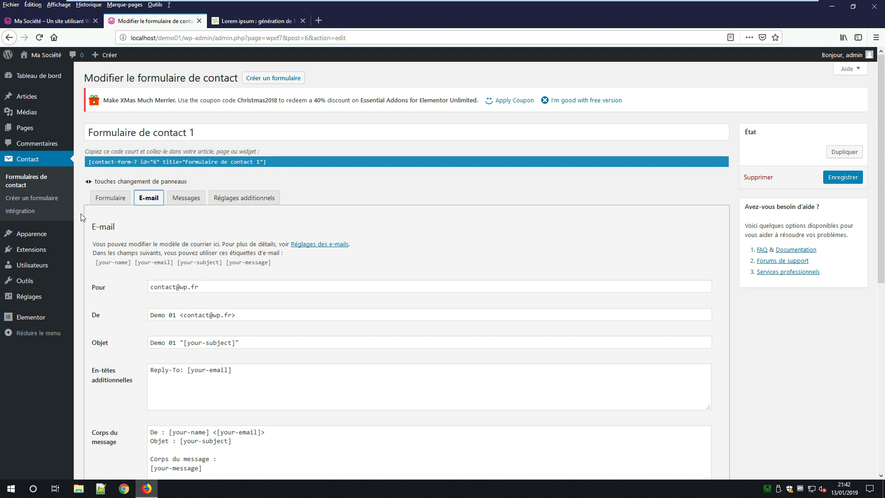
pyautogui.click(128, 200)
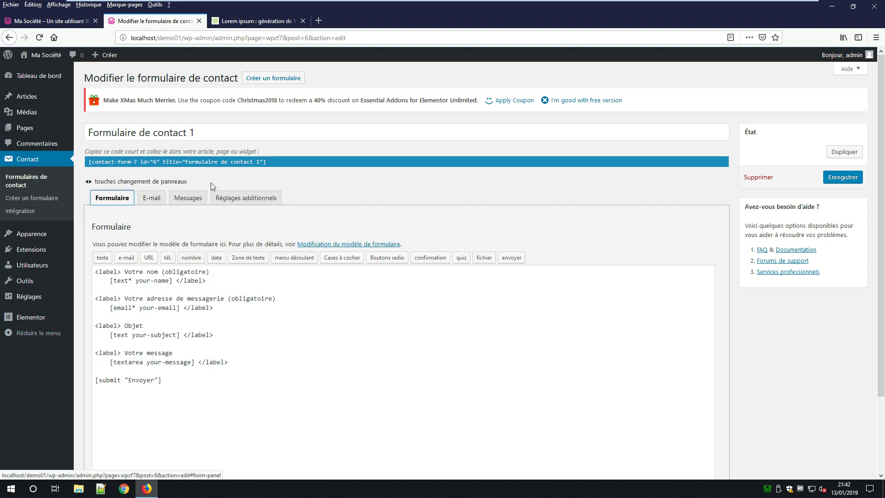
pyautogui.click(258, 162)
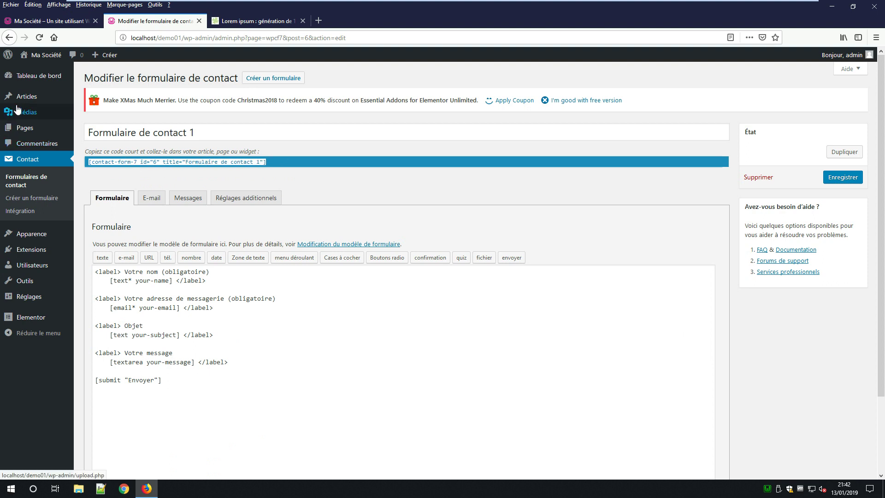
# Open the Contact page in the Elementor editor and add a two-column section
pyautogui.click(25, 129)
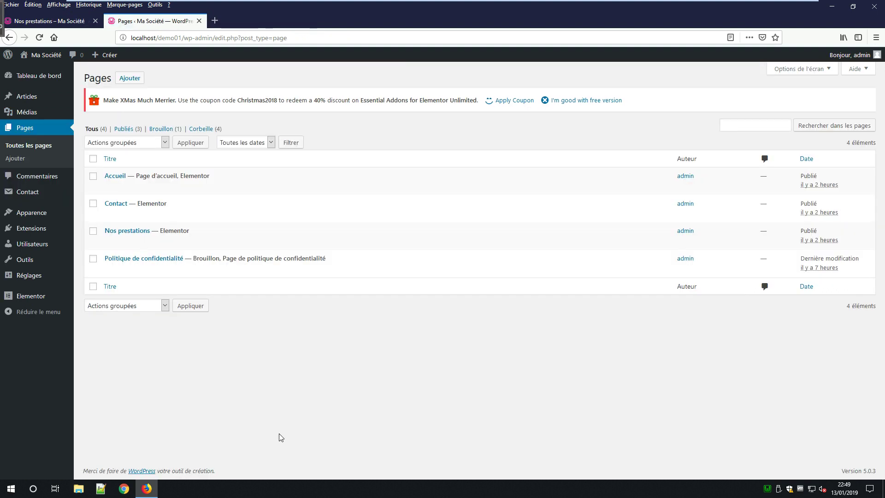
pyautogui.click(115, 204)
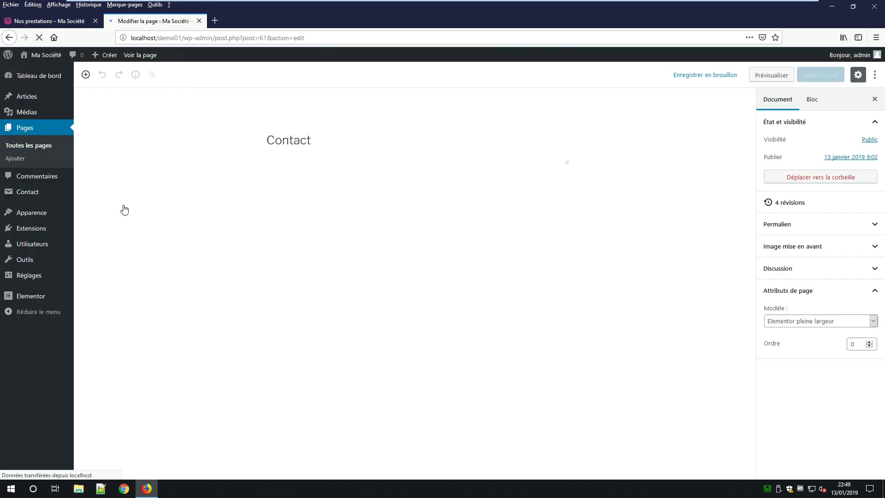
pyautogui.click(412, 227)
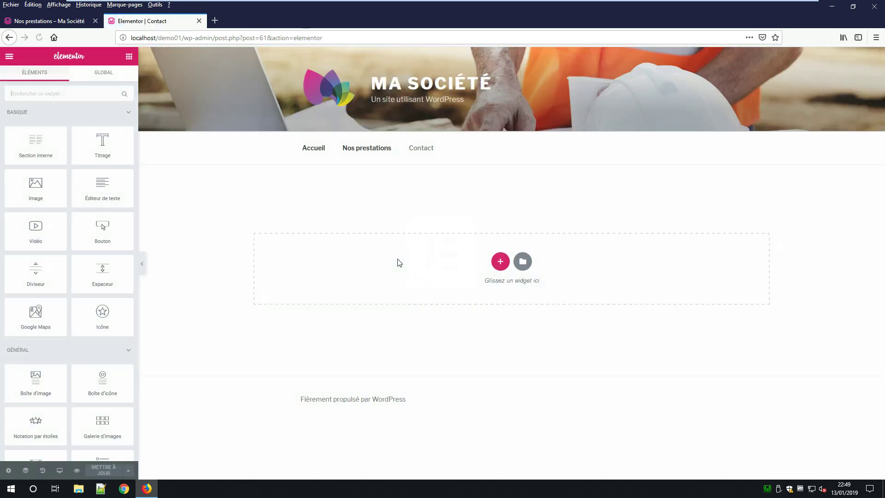
pyautogui.click(500, 261)
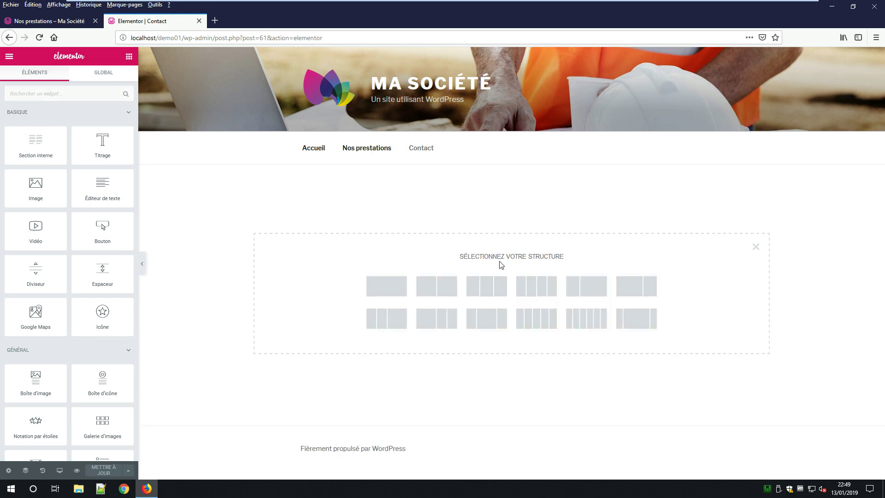
pyautogui.click(445, 290)
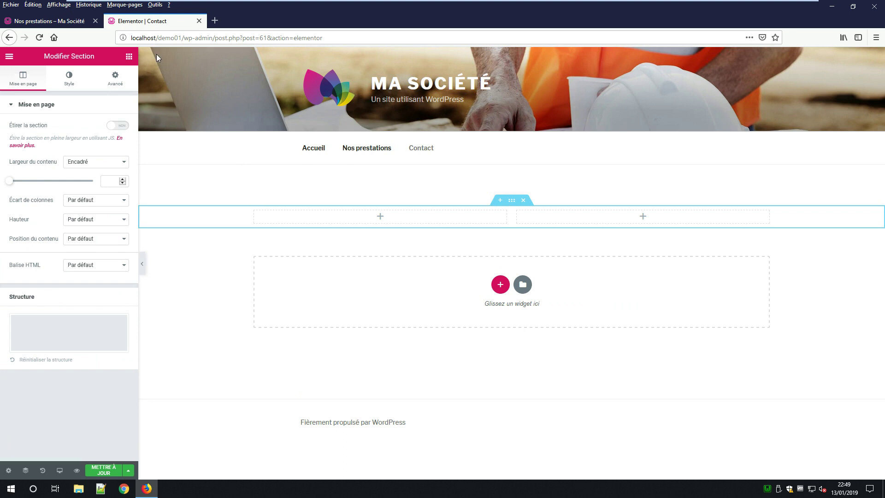
# Add an EA Contact Form 7 widget to the section's first column and set its form to "Formulaire de contact 1"
pyautogui.click(129, 57)
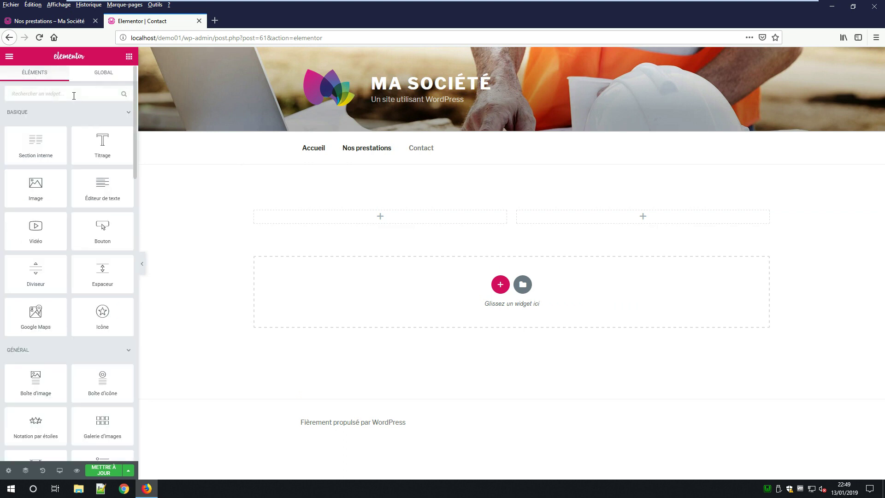
pyautogui.write('contact')
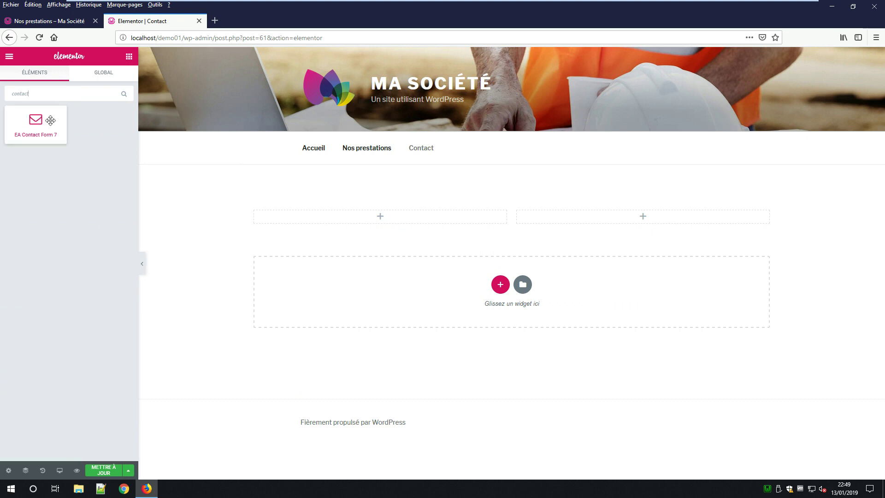
pyautogui.moveTo(36, 124); pyautogui.dragTo(400, 224)
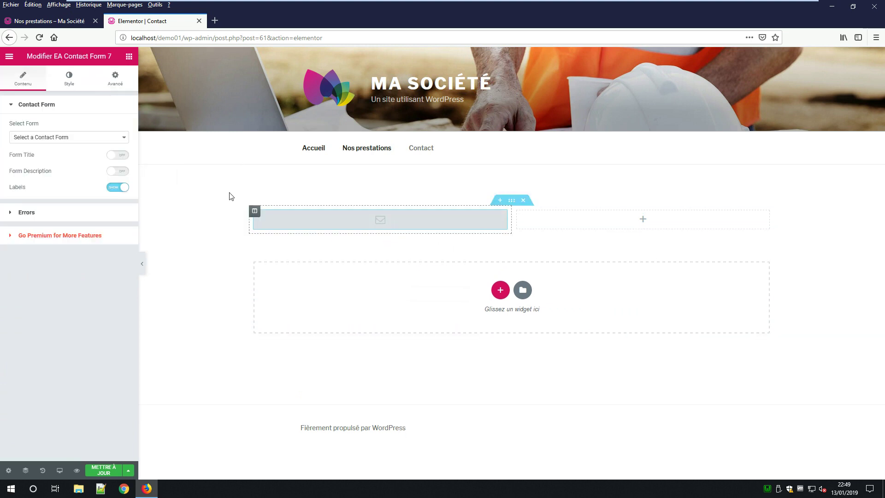
pyautogui.click(125, 138)
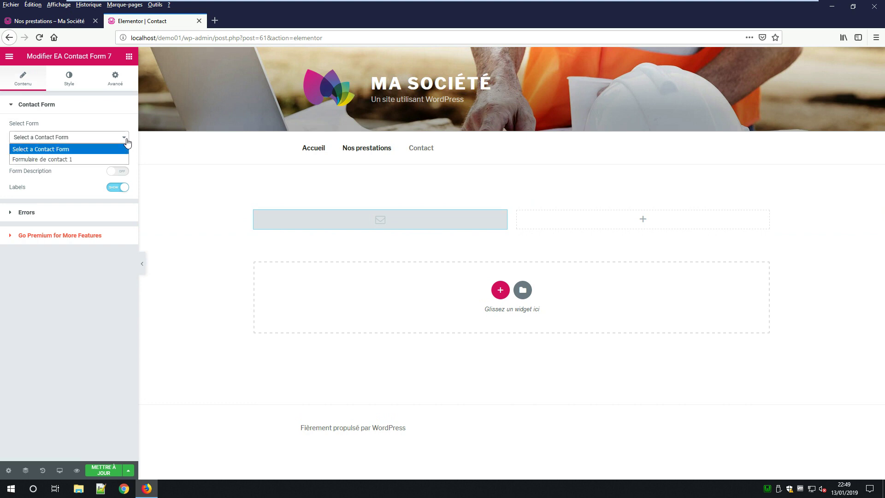
pyautogui.click(95, 159)
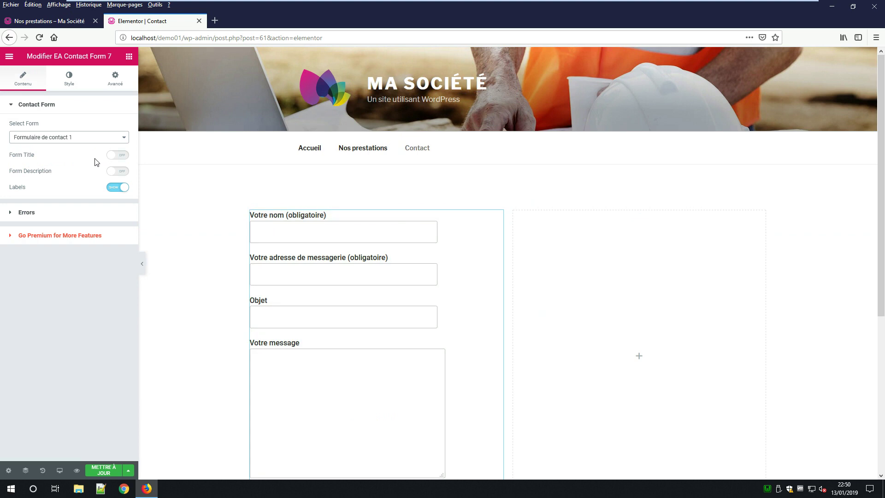
# Add a Titrage widget to the empty second column and set its title to "Ma Société"
pyautogui.click(570, 239)
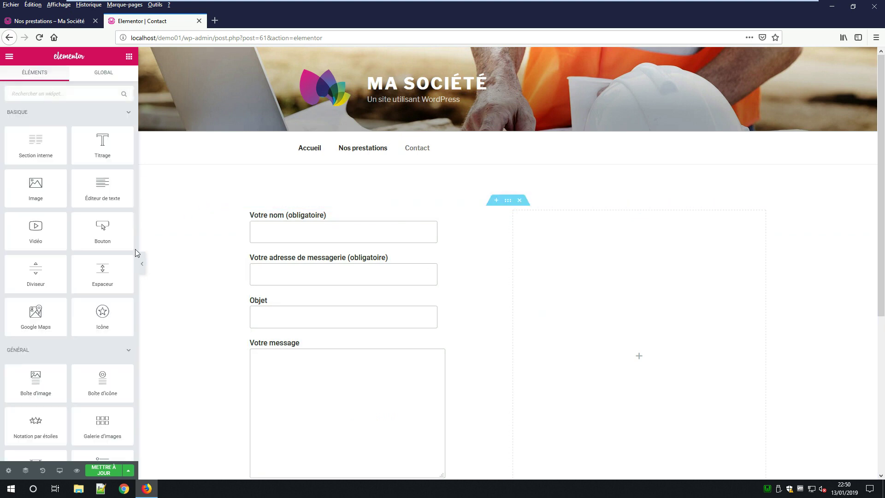
pyautogui.moveTo(104, 141); pyautogui.dragTo(602, 239)
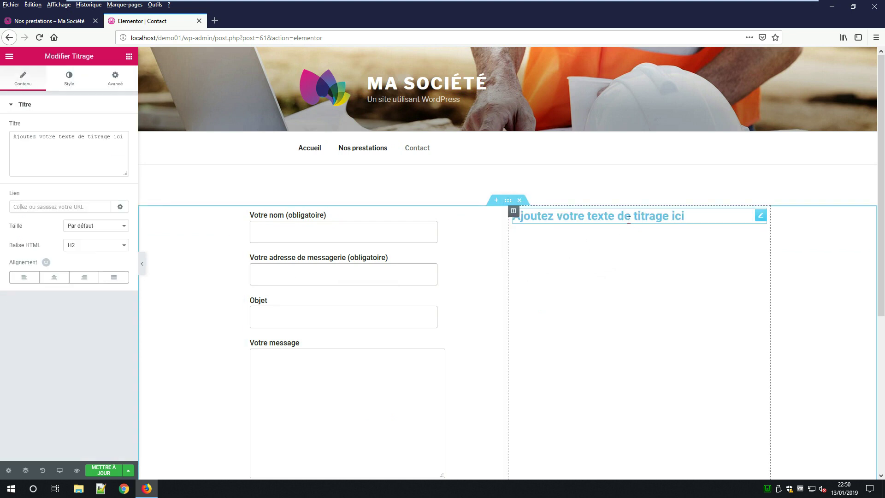
pyautogui.click(118, 143)
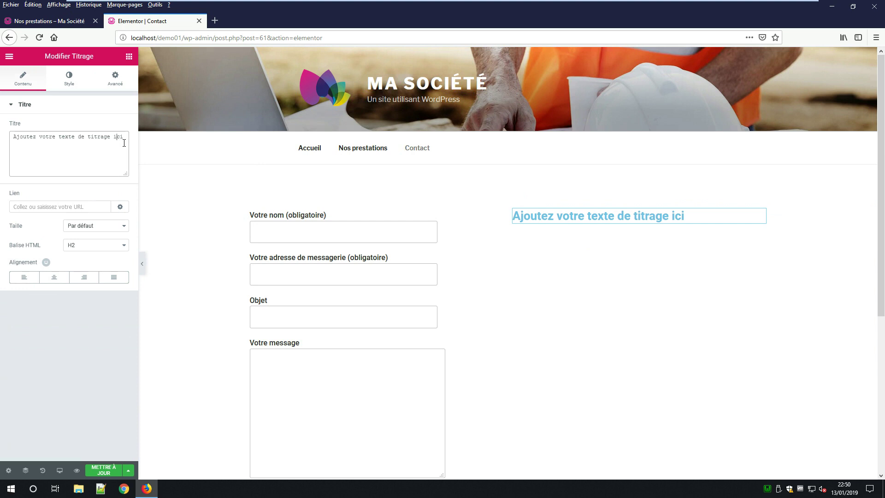
pyautogui.hotkey('ctrl', 'a')
pyautogui.write('M')
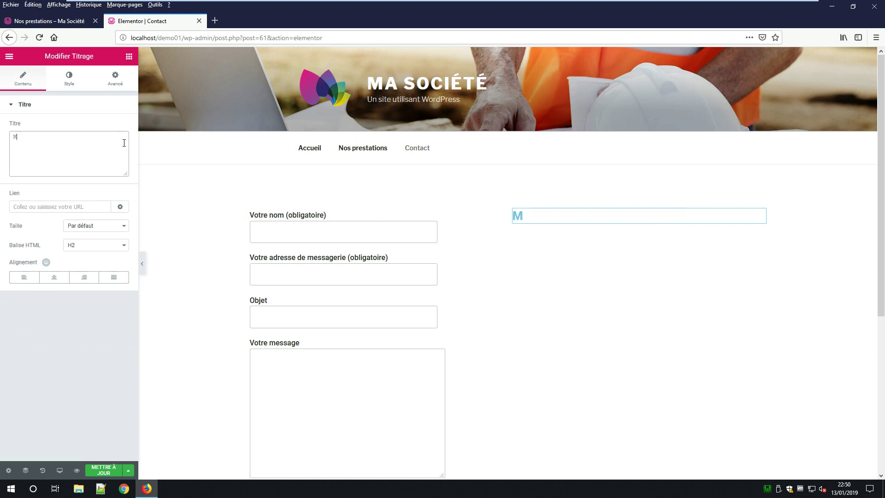
pyautogui.write('a  Société')
# Set the "Ma Société" heading's text colour to the grey preset #7a7a7a and centre the heading
pyautogui.click(54, 277)
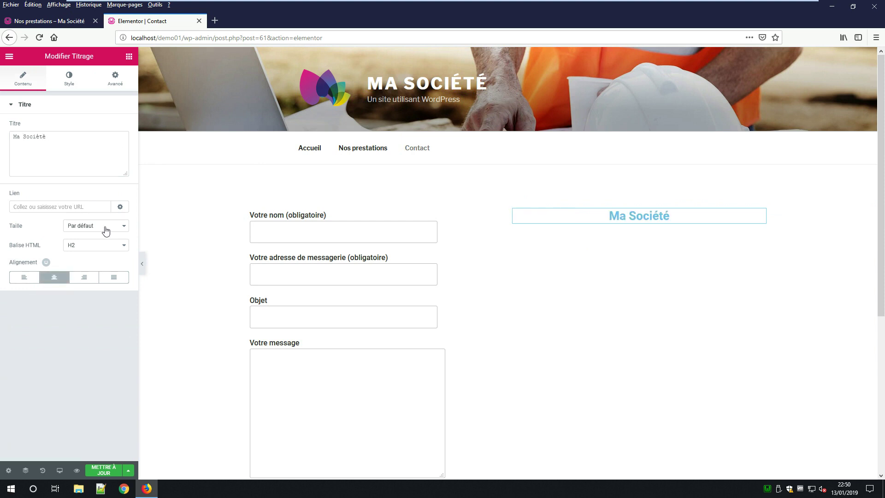
pyautogui.click(54, 277)
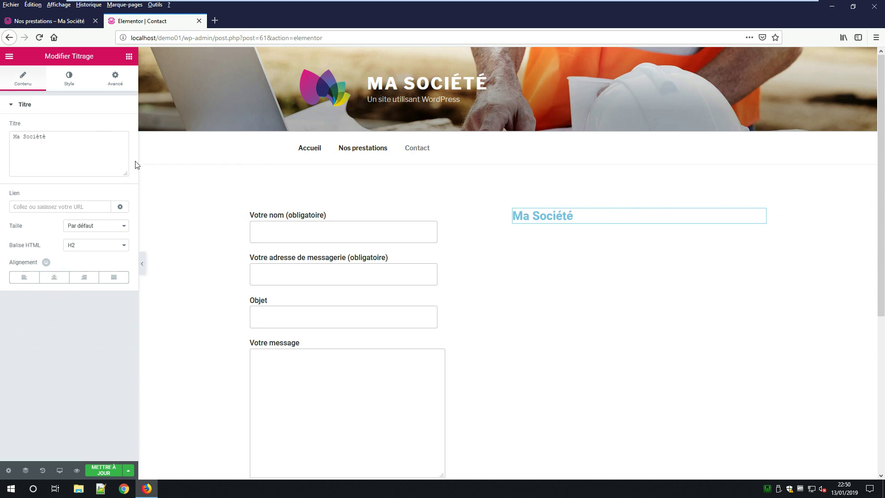
pyautogui.click(70, 79)
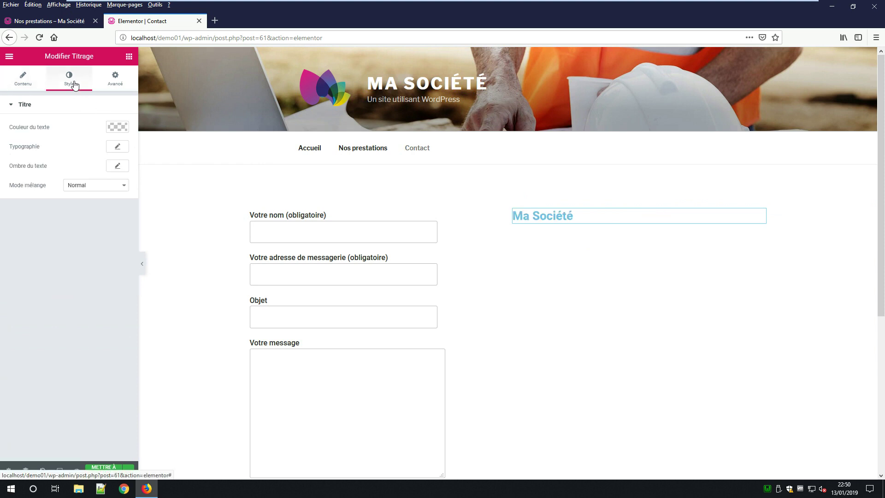
pyautogui.click(123, 125)
pyautogui.click(38, 235)
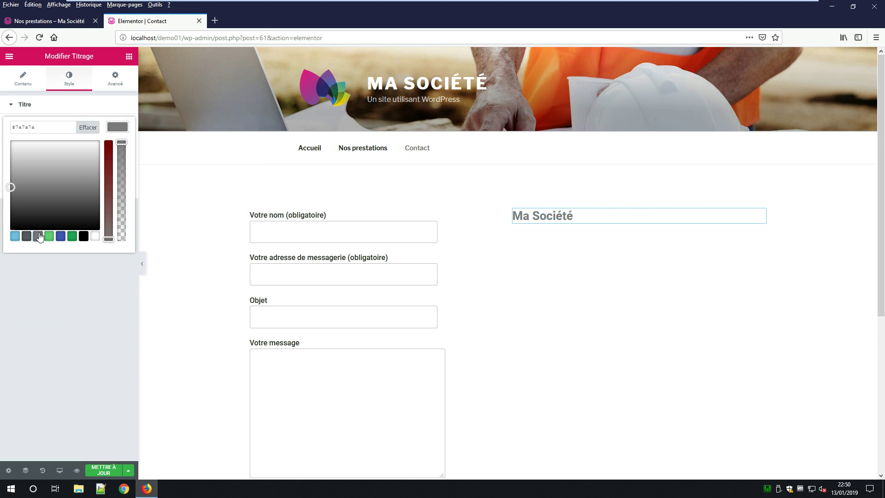
pyautogui.click(22, 81)
pyautogui.click(51, 138)
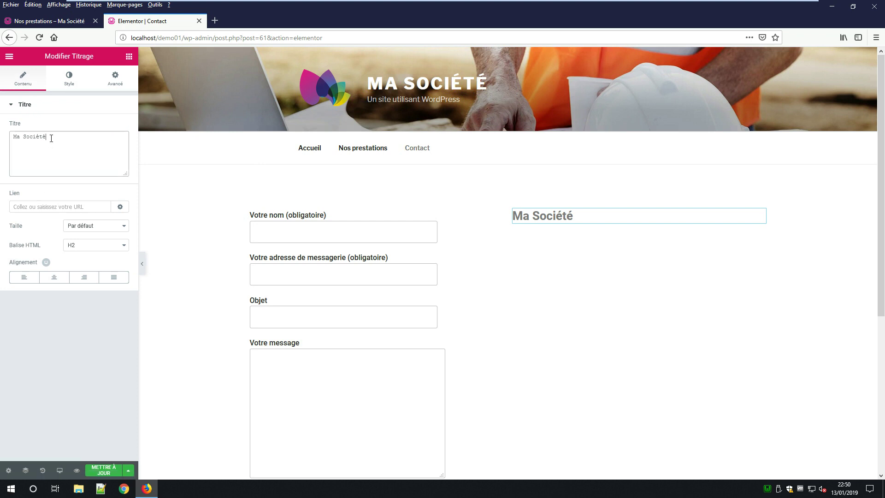
pyautogui.click(54, 278)
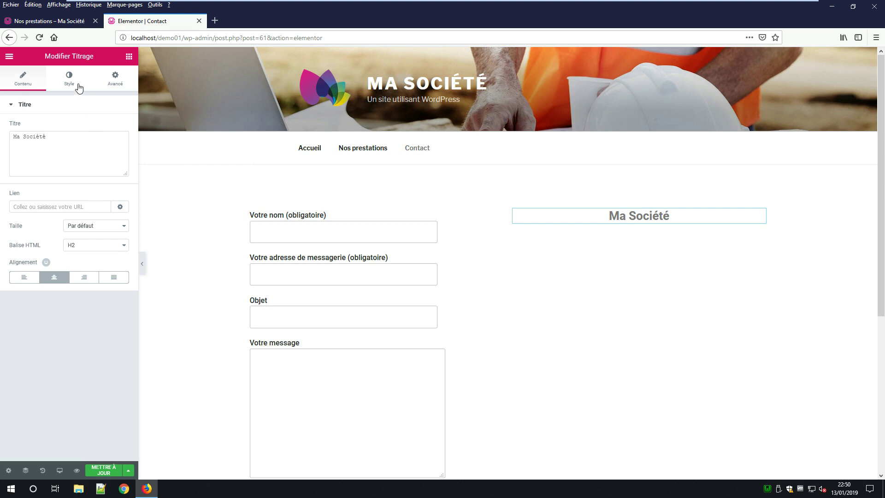
# Add an Éditeur de texte widget below the "Ma Société" heading and clear its placeholder text
pyautogui.click(129, 57)
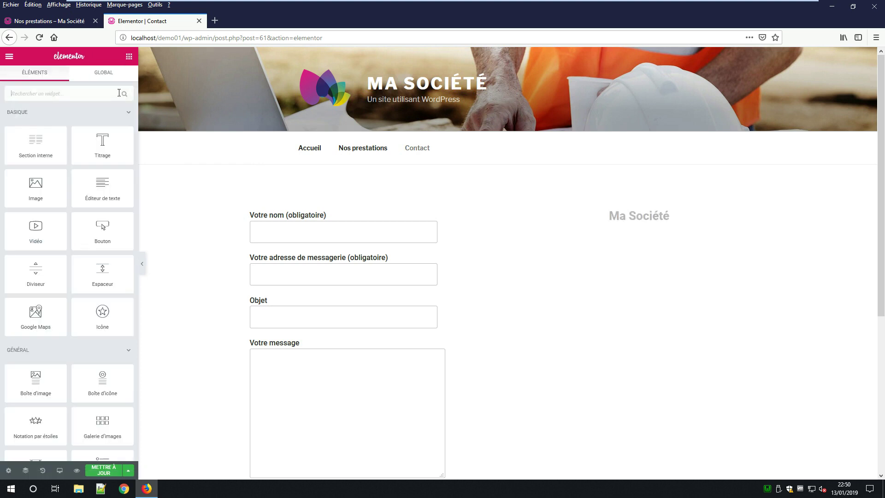
pyautogui.moveTo(102, 187); pyautogui.dragTo(624, 221)
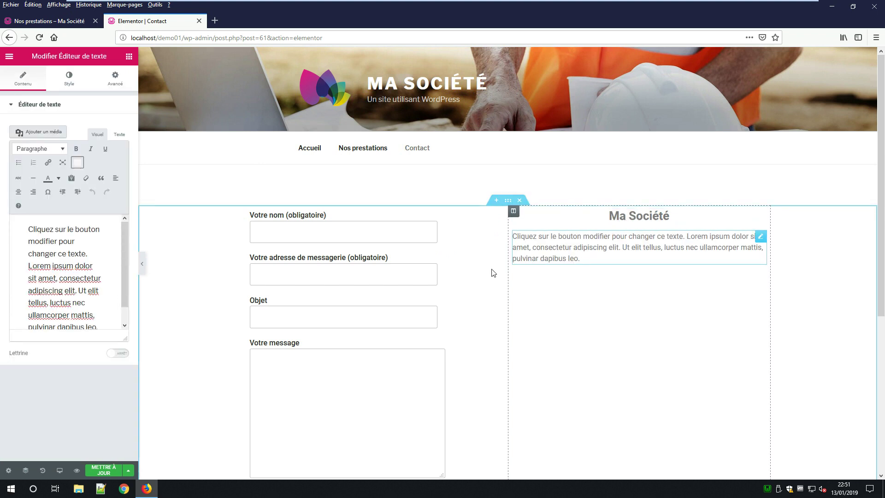
pyautogui.tripleClick(82, 272)
pyautogui.press('Delete')
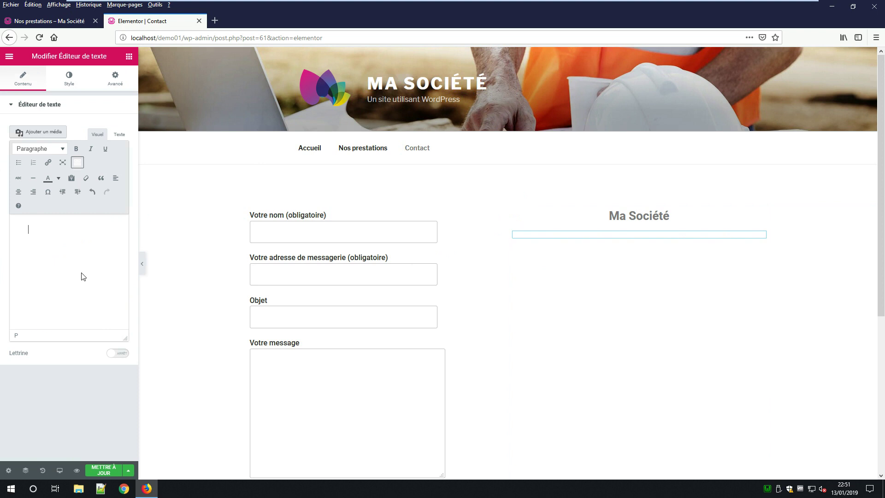
# Enter the company's street, its postcode and city, and its phone number prefixed "Tél.:" as three separate paragraphs in the text widget
pyautogui.write('Place de la Ga')
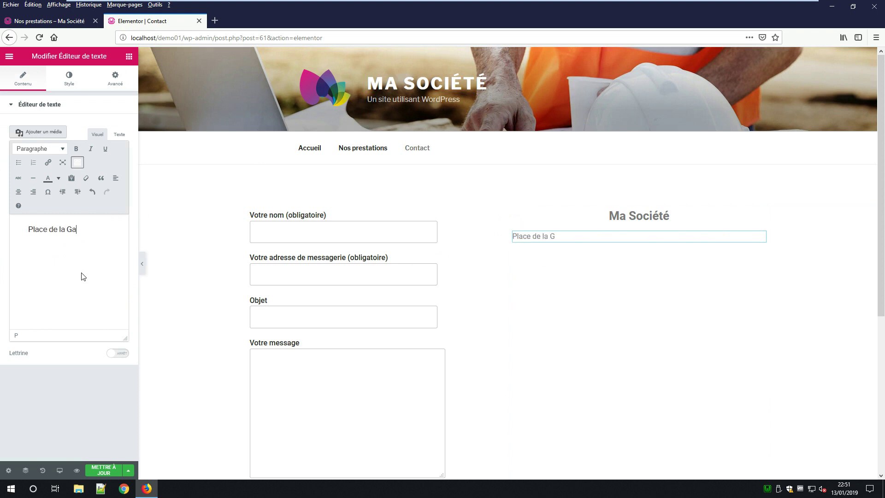
pyautogui.write('re')
pyautogui.press('Return')
pyautogui.write('75000 Par')
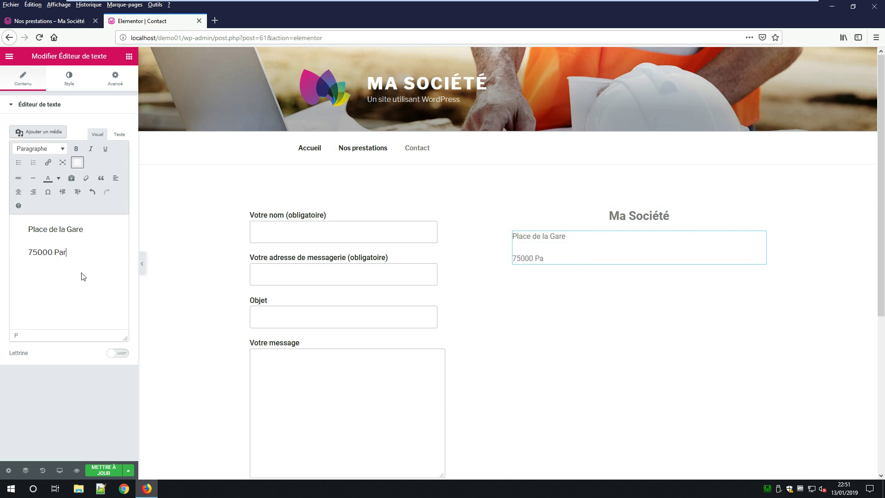
pyautogui.press('Return')
pyautogui.press('Return')
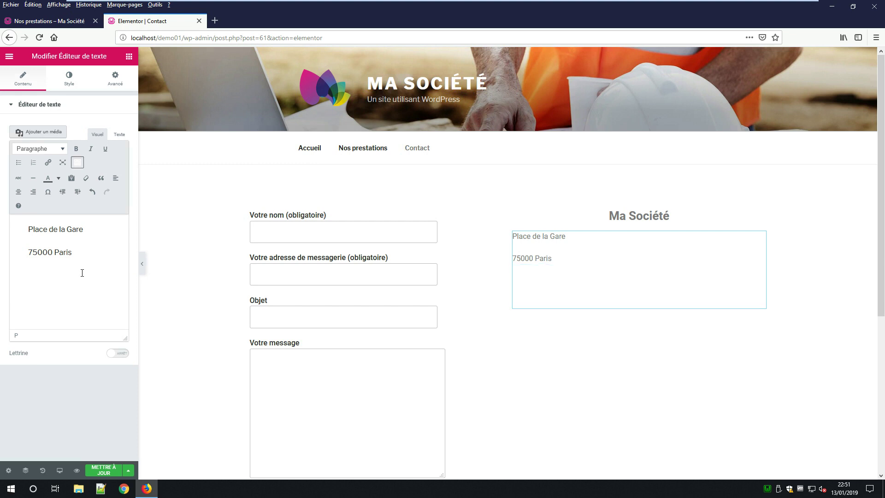
pyautogui.press('BackSpace')
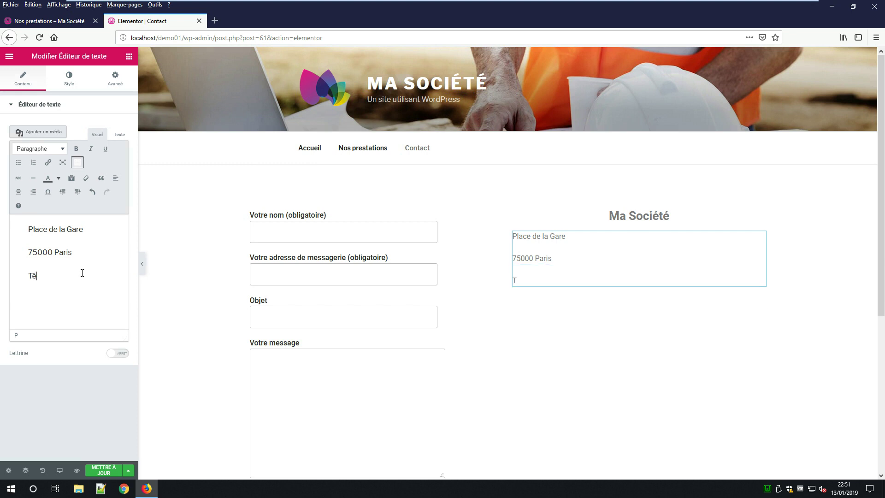
pyautogui.write('Tél.: 01 00 00 00 00')
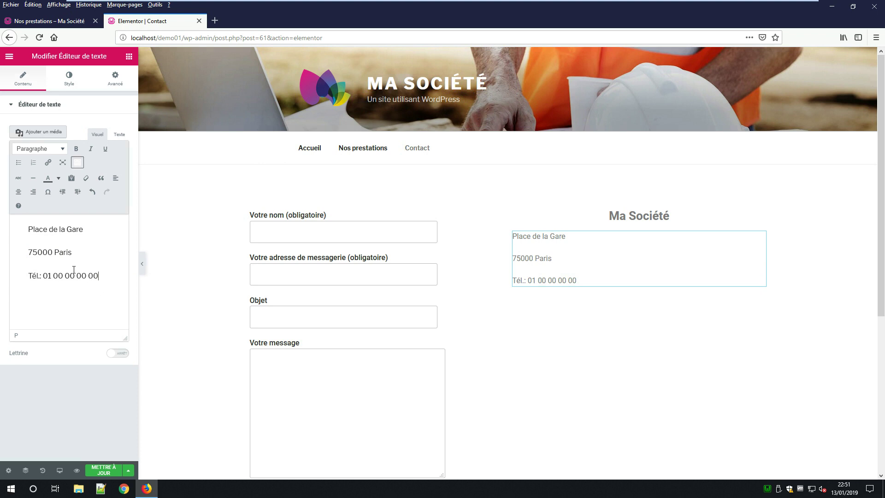
# Centre all three contact lines in the text widget, keeping them in regular weight
pyautogui.moveTo(98, 275); pyautogui.dragTo(8, 224)
pyautogui.click(76, 149)
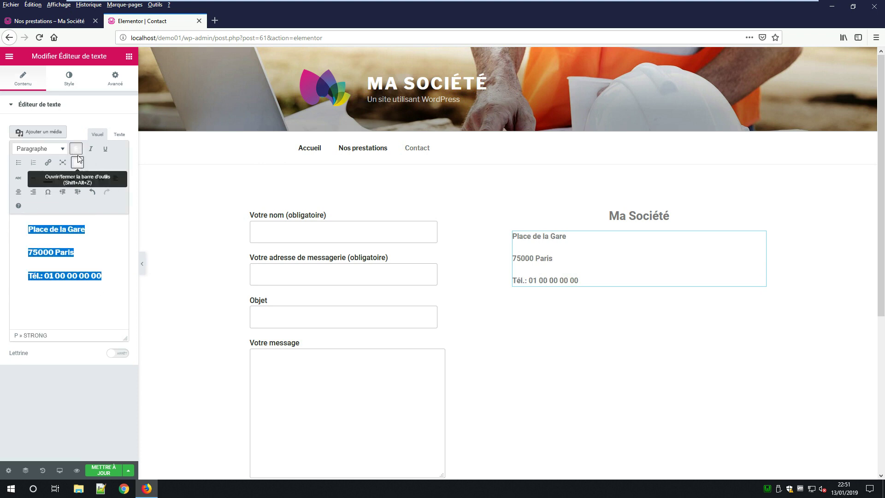
pyautogui.click(77, 150)
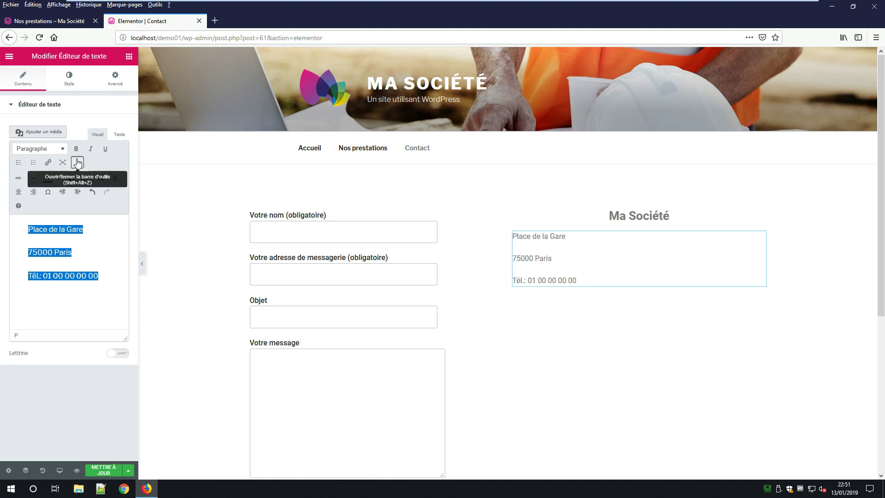
pyautogui.click(20, 193)
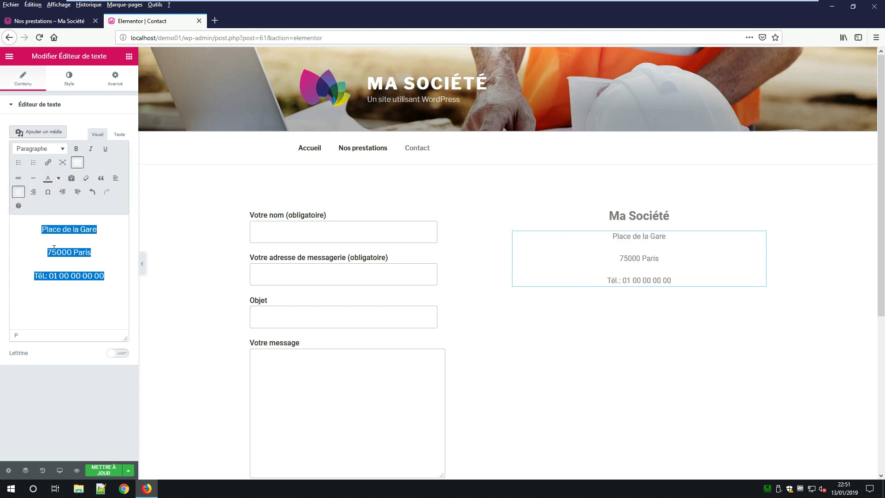
# Replace the paragraph break between the street and the city line with a single line break
pyautogui.click(70, 254)
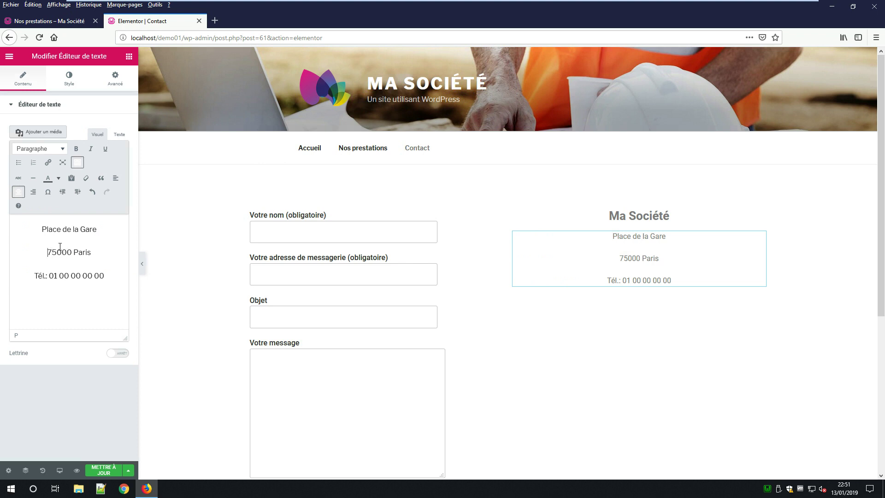
pyautogui.press('BackSpace')
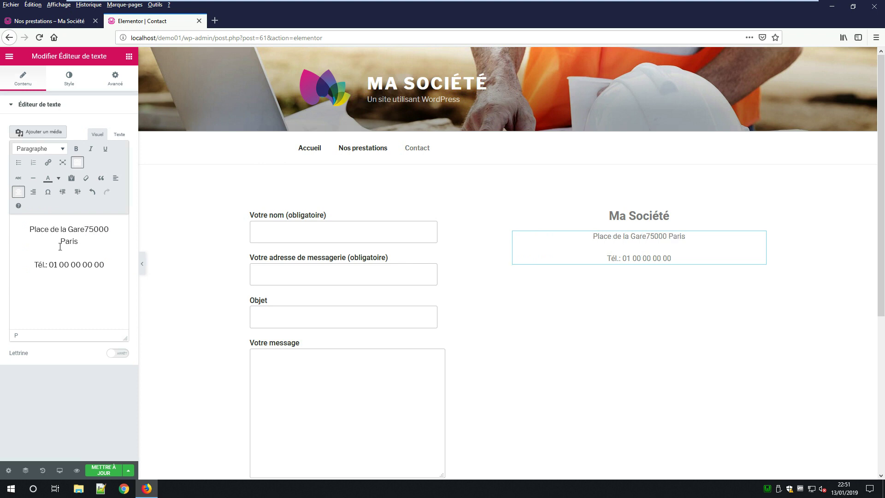
pyautogui.hotkey('shift', 'Return')
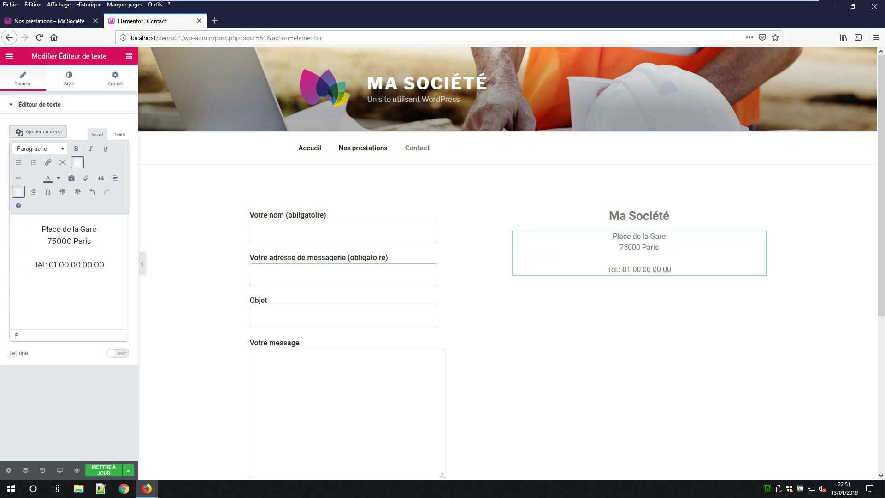
# Try the Titre 4, Titre 3, Titre 2 and Titre 6 formats on the phone line, ending with Titre 4
pyautogui.moveTo(105, 265); pyautogui.dragTo(32, 265)
pyautogui.click(64, 152)
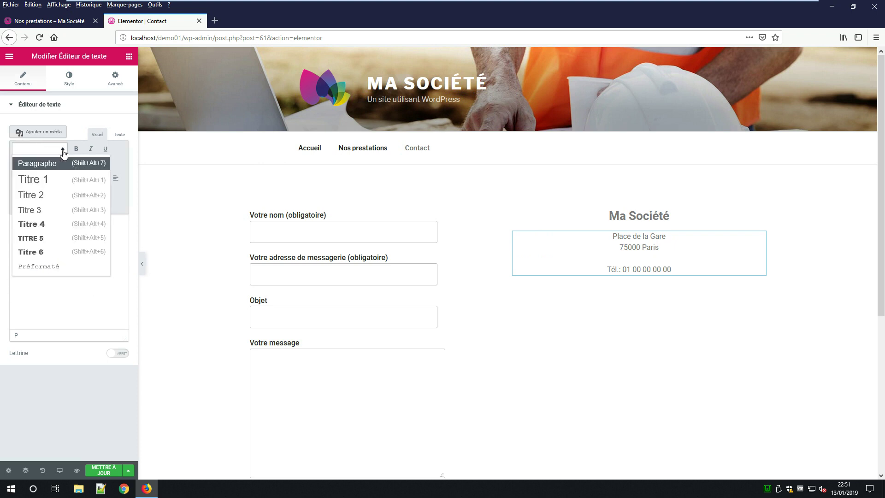
pyautogui.click(47, 223)
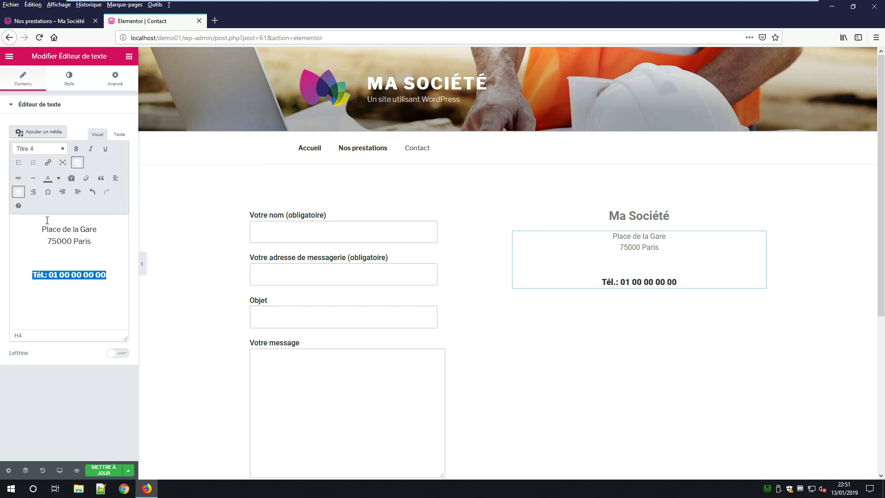
pyautogui.click(59, 148)
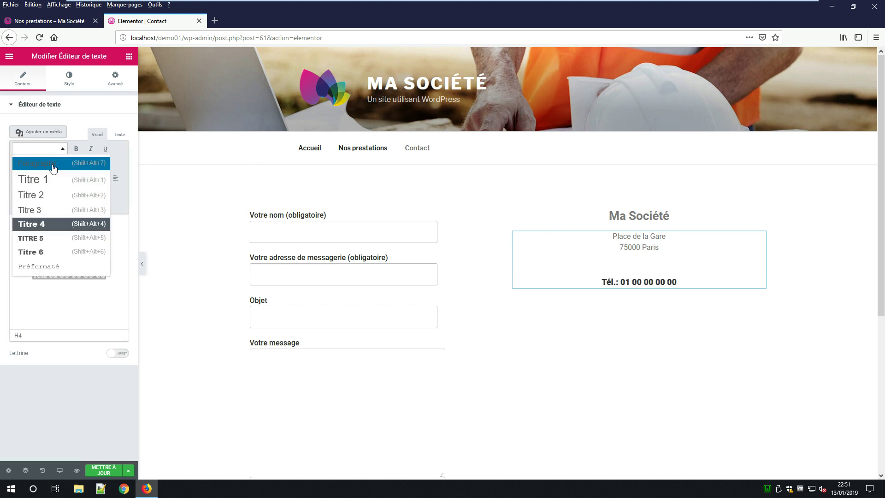
pyautogui.click(45, 210)
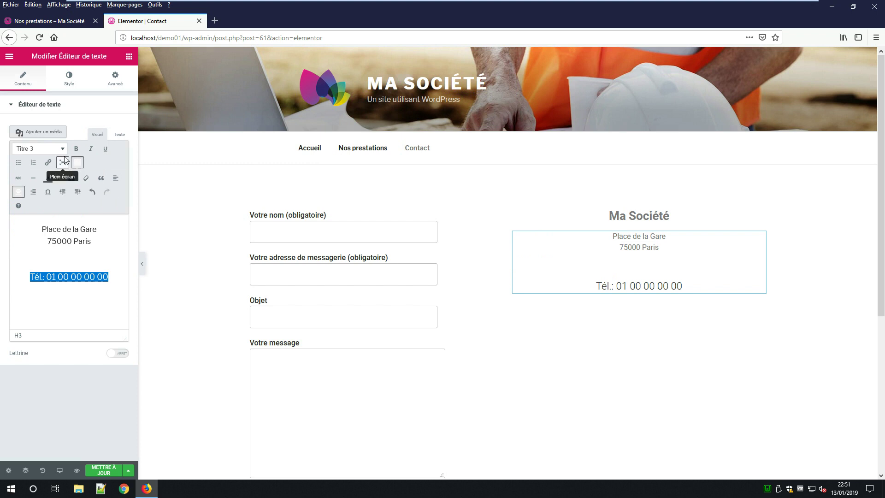
pyautogui.click(61, 149)
pyautogui.click(49, 194)
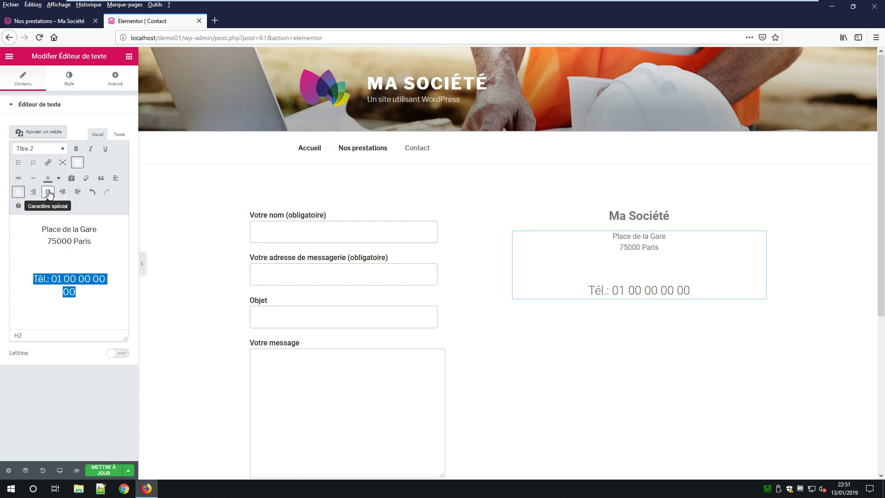
pyautogui.click(61, 148)
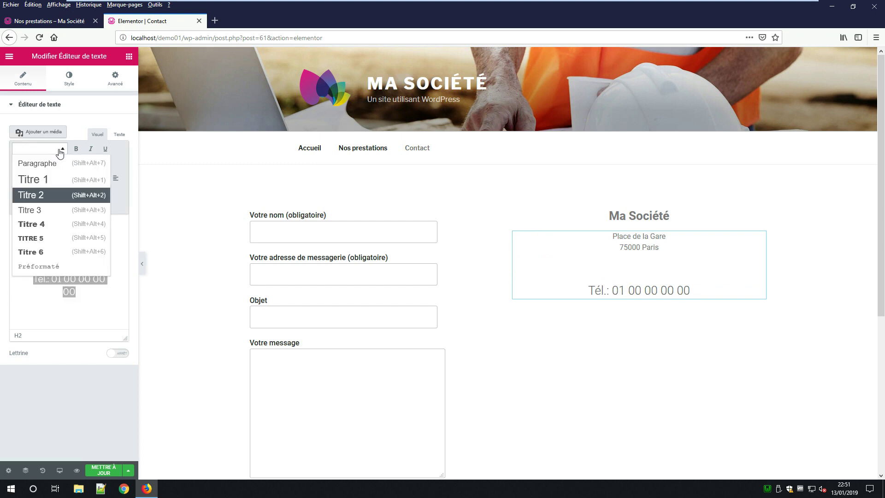
pyautogui.click(39, 251)
pyautogui.click(63, 149)
pyautogui.click(43, 226)
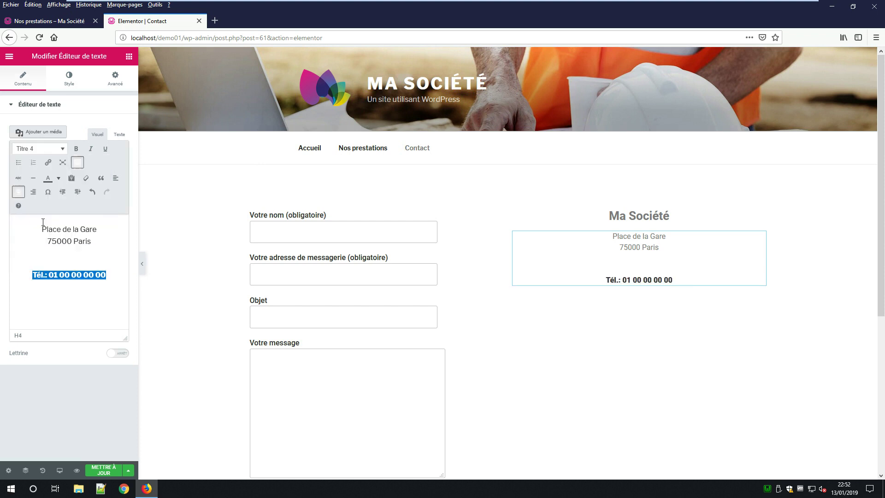
# Delete the phone line from the text widget, keeping only the two address lines
pyautogui.click(81, 274)
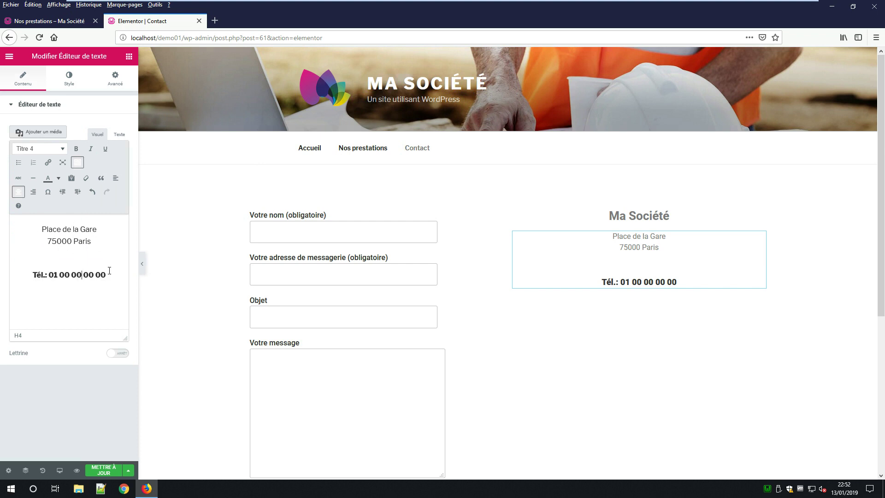
pyautogui.press('BackSpace')
pyautogui.press('BackSpace')
pyautogui.press('BackSpace')
pyautogui.tripleClick(109, 270)
pyautogui.press('BackSpace')
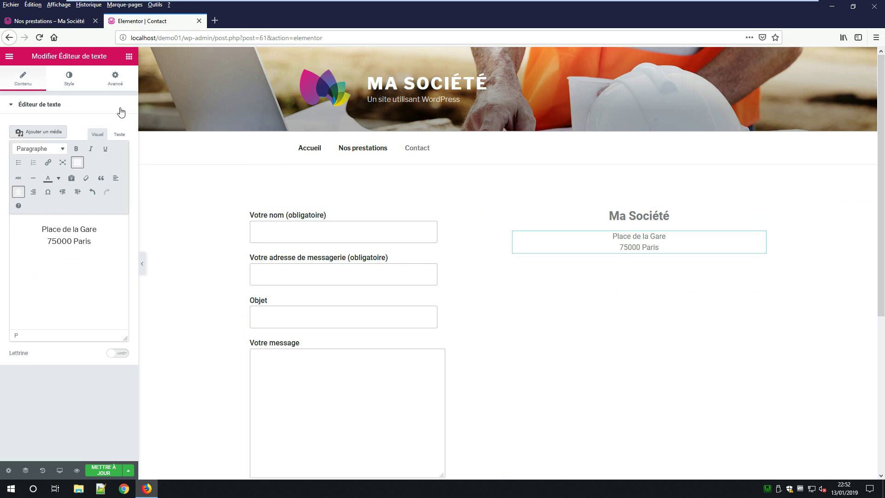
# Add a Titrage widget below the address text and clear its placeholder title
pyautogui.click(129, 56)
pyautogui.moveTo(102, 143); pyautogui.dragTo(635, 265)
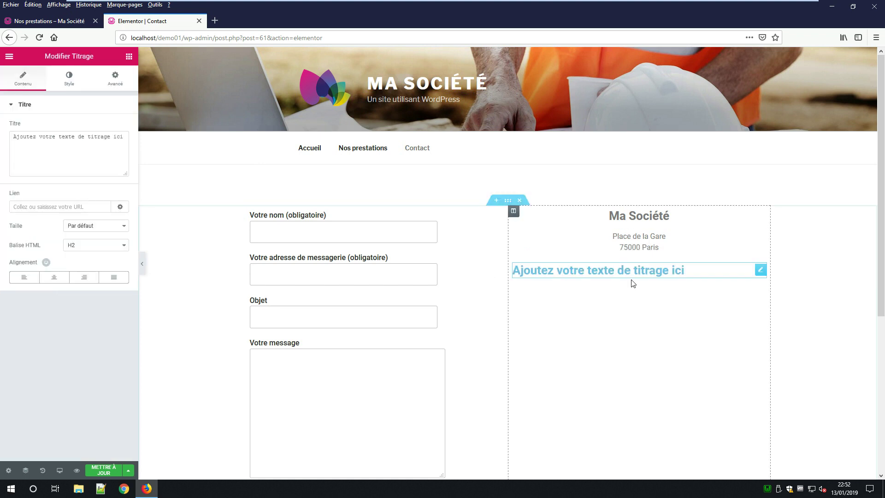
pyautogui.click(111, 136)
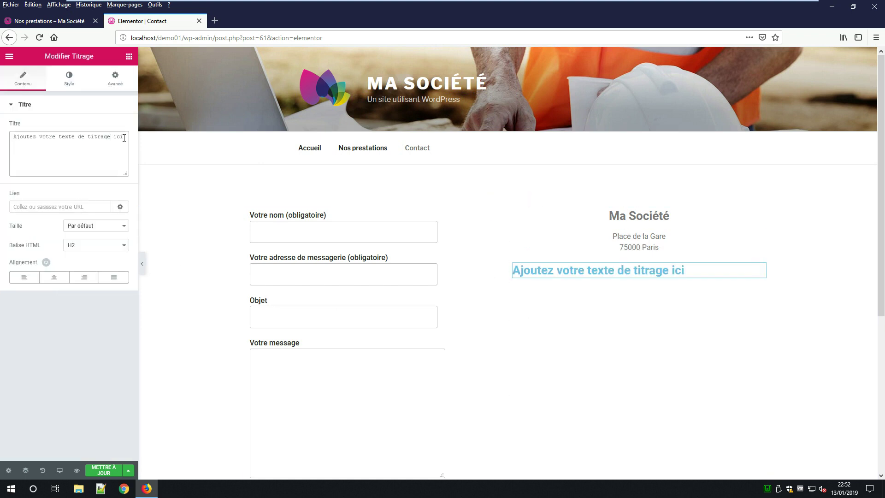
pyautogui.press('BackSpace')
pyautogui.press('BackSpace')
pyautogui.press('BackSpace')
pyautogui.press('BackSpace')
pyautogui.press('BackSpace')
pyautogui.press('BackSpace')
pyautogui.press('BackSpace')
pyautogui.press('BackSpace')
pyautogui.press('BackSpace')
pyautogui.press('BackSpace')
pyautogui.press('BackSpace')
pyautogui.press('BackSpace')
pyautogui.press('BackSpace')
pyautogui.press('BackSpace')
pyautogui.press('BackSpace')
pyautogui.press('BackSpace')
pyautogui.press('BackSpace')
pyautogui.press('BackSpace')
pyautogui.press('BackSpace')
pyautogui.press('BackSpace')
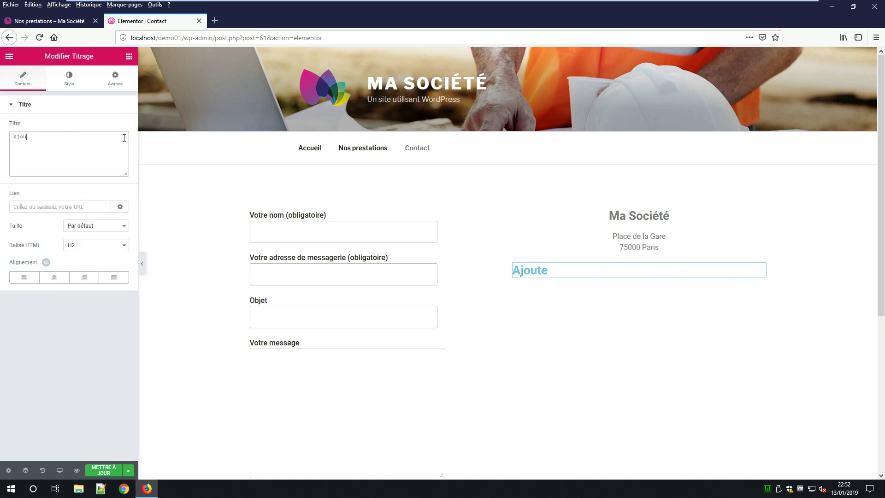
# Enter the company's phone number prefixed "Tél.:" as the new heading's title and centre it
pyautogui.write('Tél.: 01 00 00 ')
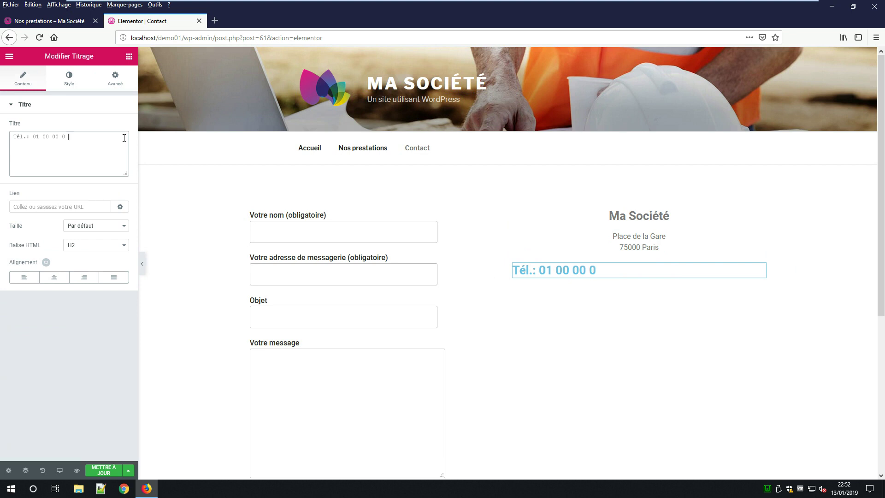
pyautogui.write('0 0')
pyautogui.press('BackSpace')
pyautogui.press('BackSpace')
pyautogui.write('0')
pyautogui.click(53, 277)
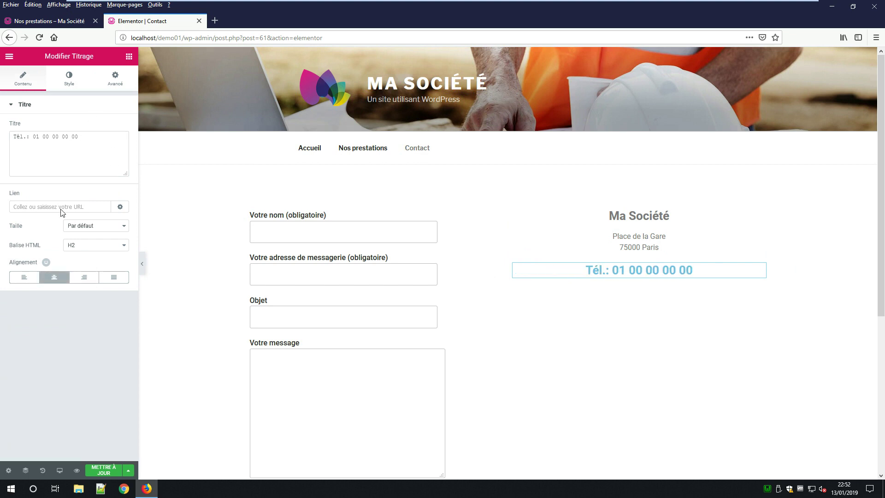
# Set the phone heading's text colour to the grey #7a7a7a
pyautogui.click(69, 78)
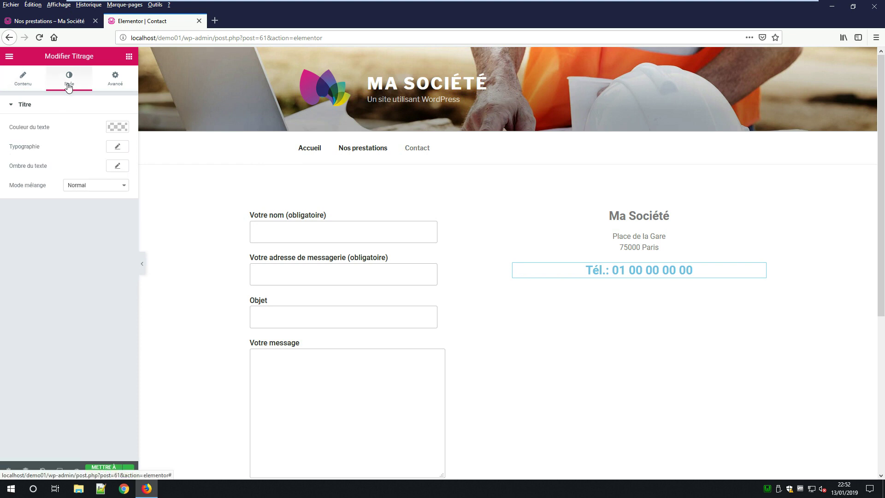
pyautogui.click(117, 125)
pyautogui.click(38, 236)
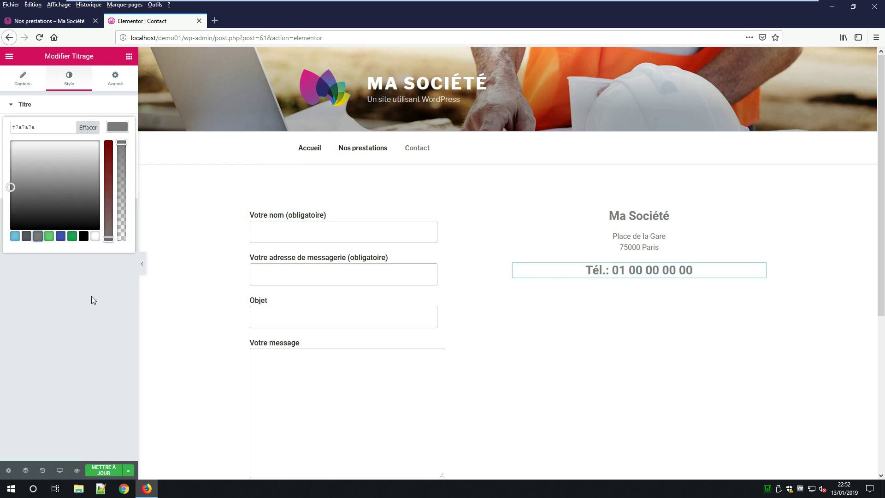
pyautogui.click(118, 127)
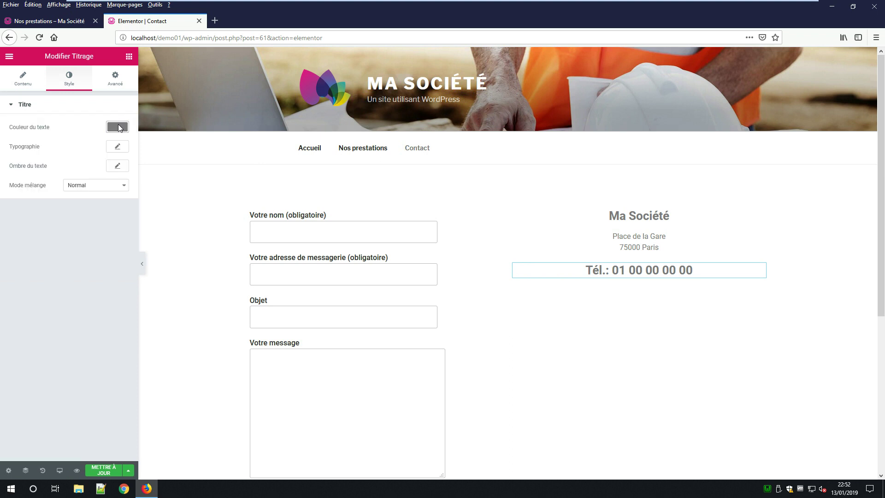
# Add a Google Maps widget below the phone heading, keeping its default London Eye address
pyautogui.click(129, 57)
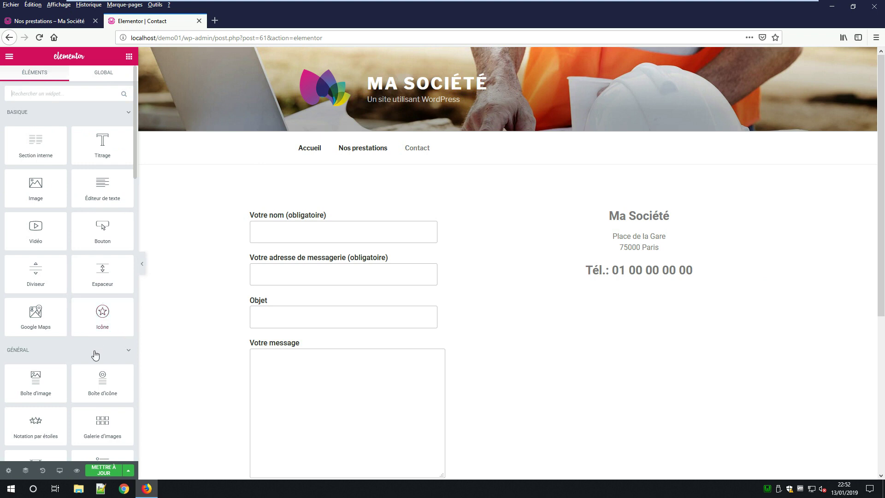
pyautogui.moveTo(33, 311); pyautogui.dragTo(665, 295)
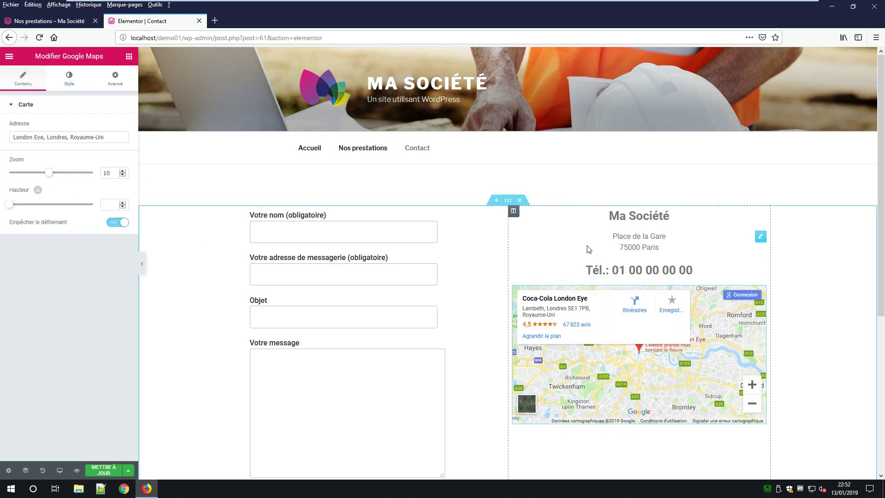
pyautogui.tripleClick(122, 135)
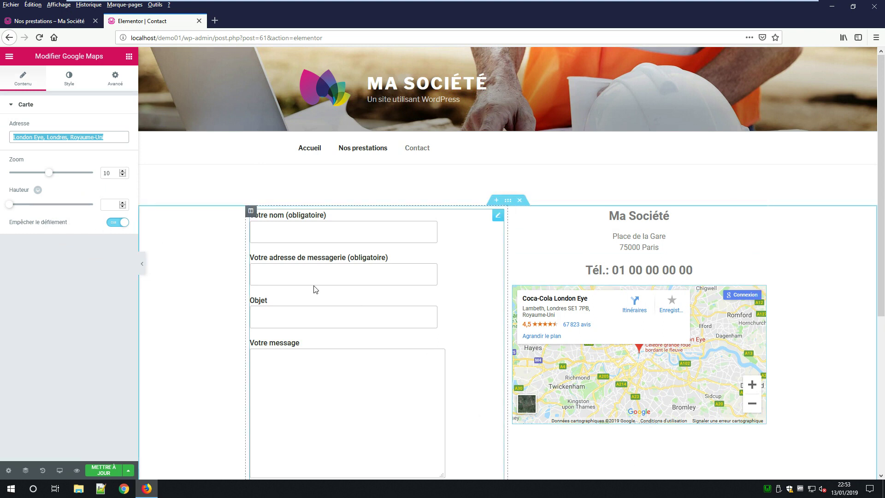
# Update the Contact page and preview it in a separate browser tab
pyautogui.click(97, 471)
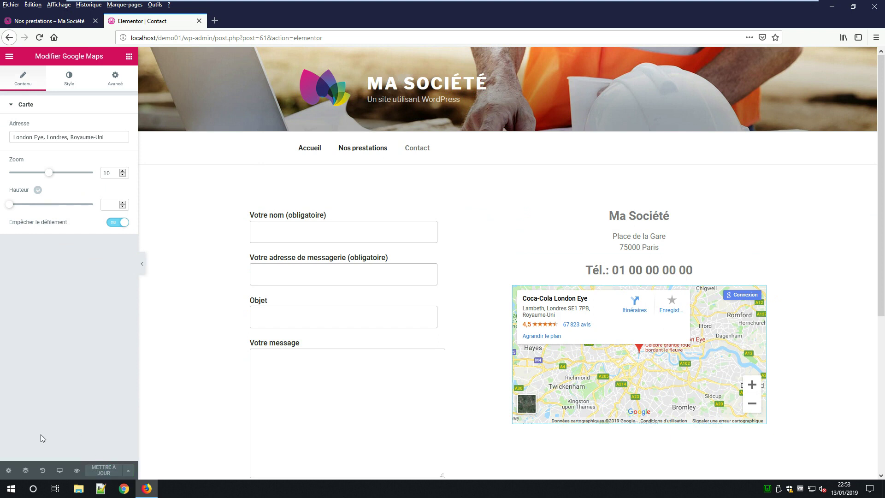
pyautogui.click(77, 470)
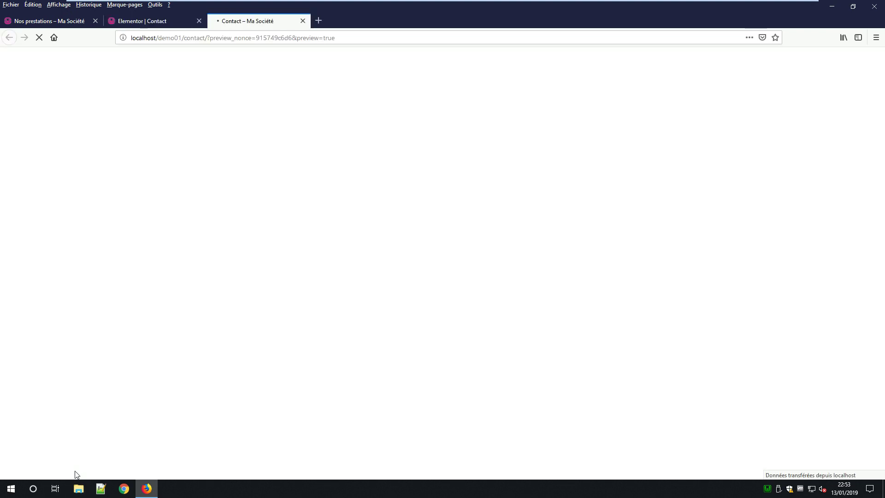
pyautogui.scroll(-3, 616, 385)
pyautogui.scroll(3, 616, 383)
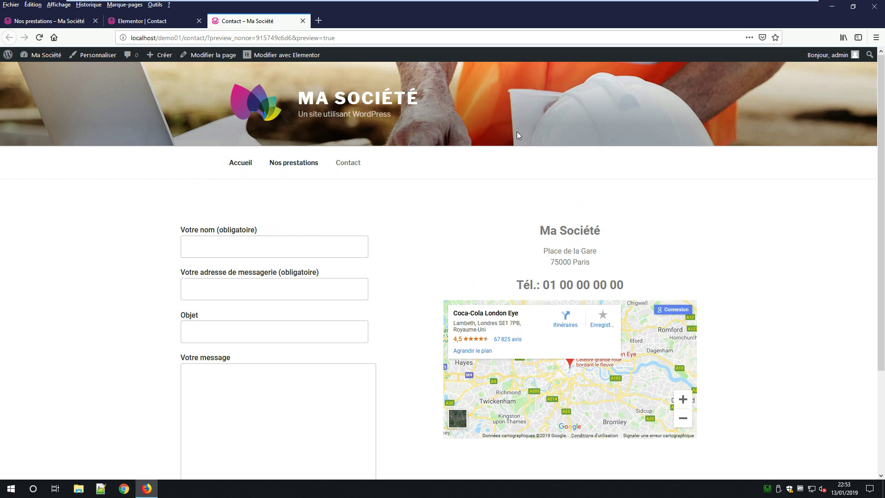
# Return to the Elementor editor, turn off "Empêcher le défilement" for the map and update the page
pyautogui.click(156, 22)
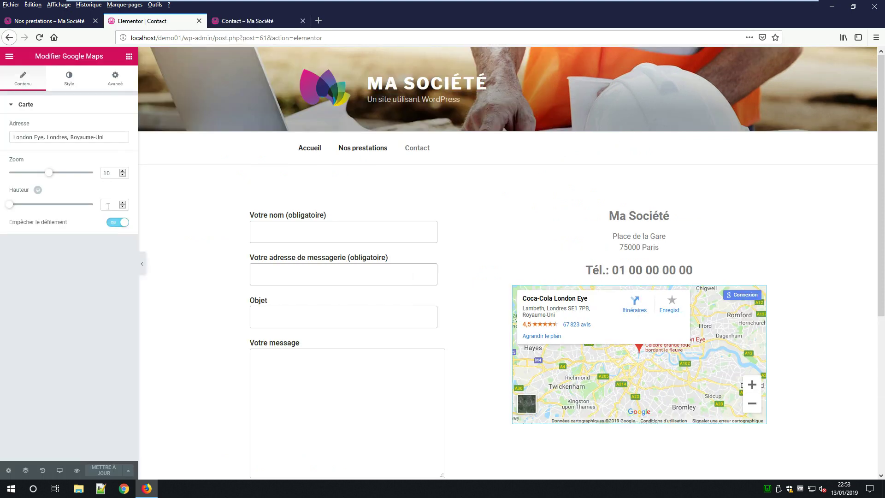
pyautogui.click(115, 223)
pyautogui.click(99, 475)
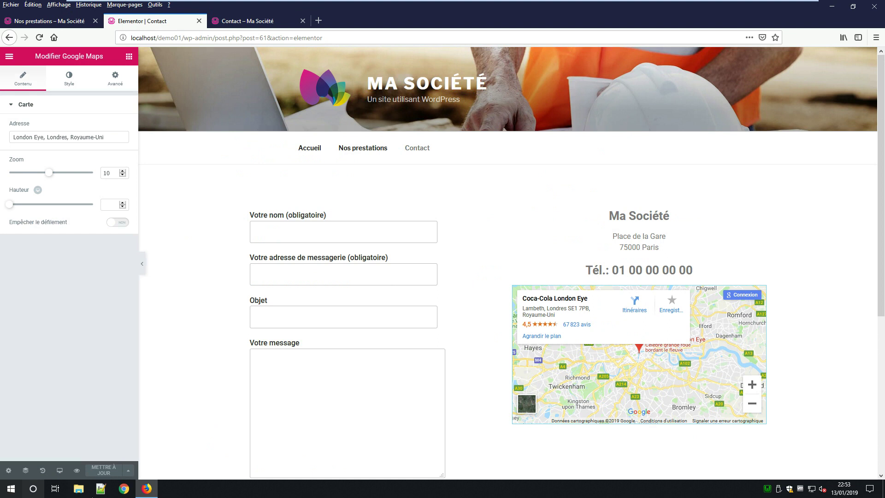
# Open the Contact page preview and test scrolling over and panning the embedded map
pyautogui.click(77, 471)
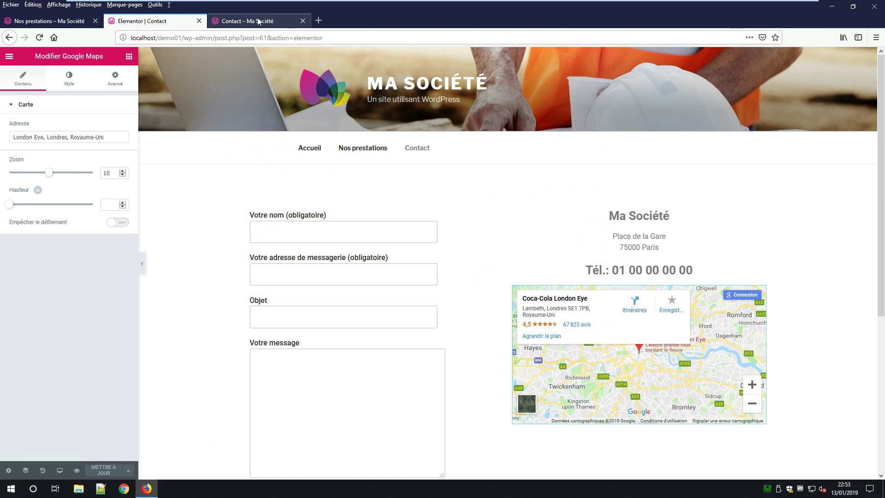
pyautogui.click(242, 21)
pyautogui.scroll(-2, 587, 394)
pyautogui.scroll(2, 588, 391)
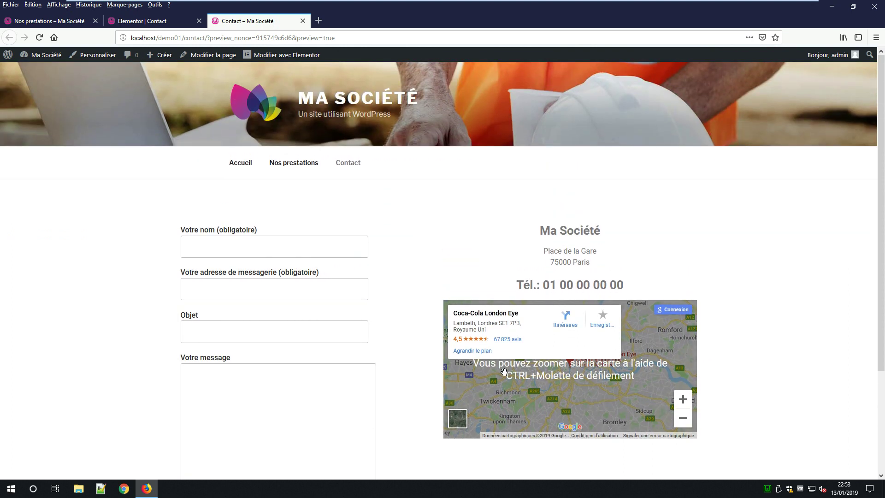
pyautogui.moveTo(604, 399)
pyautogui.mouseDown()
pyautogui.moveTo(614, 406)
pyautogui.moveTo(552, 388)
pyautogui.moveTo(586, 358)
pyautogui.moveTo(594, 358)
pyautogui.moveTo(535, 426)
pyautogui.moveTo(656, 374)
pyautogui.mouseUp()
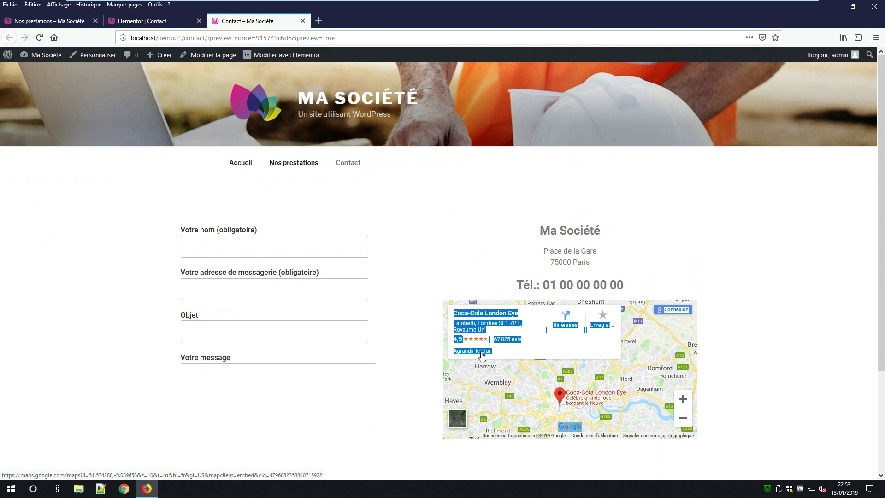
pyautogui.click(489, 368)
pyautogui.moveTo(557, 417)
pyautogui.mouseDown()
pyautogui.moveTo(544, 430)
pyautogui.moveTo(562, 423)
pyautogui.mouseUp()
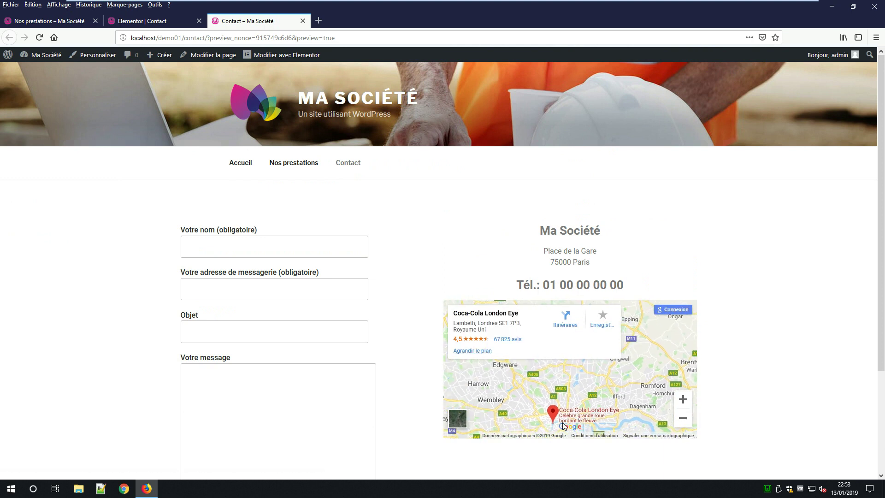
# Review the previewed Contact page from the header to the footer, including the form, contact details and map
pyautogui.scroll(-3, 561, 421)
pyautogui.scroll(3, 562, 443)
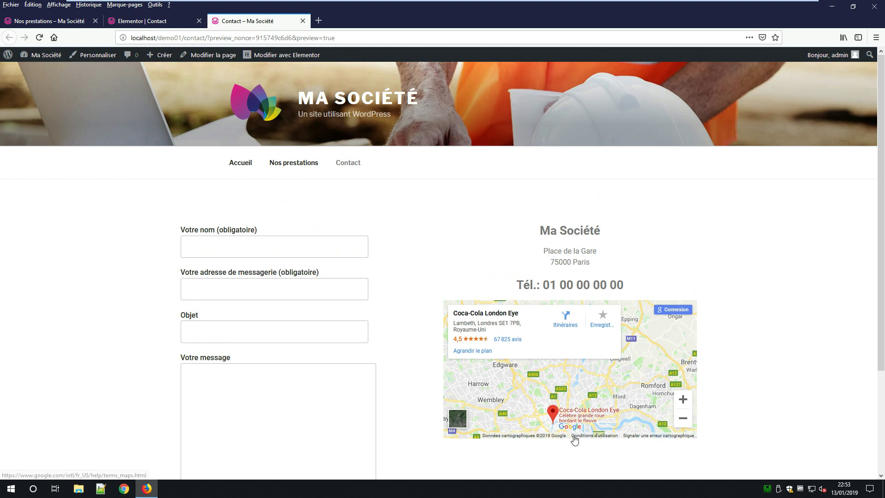
pyautogui.scroll(-3, 575, 446)
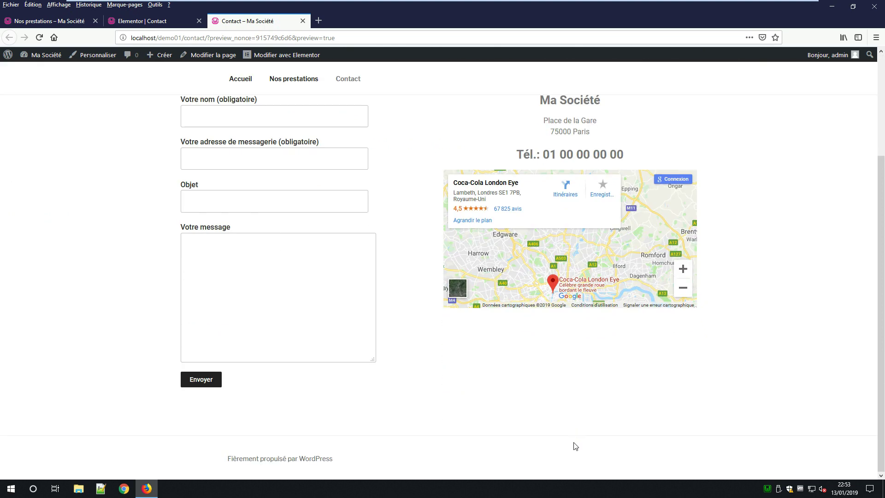
pyautogui.scroll(3, 576, 445)
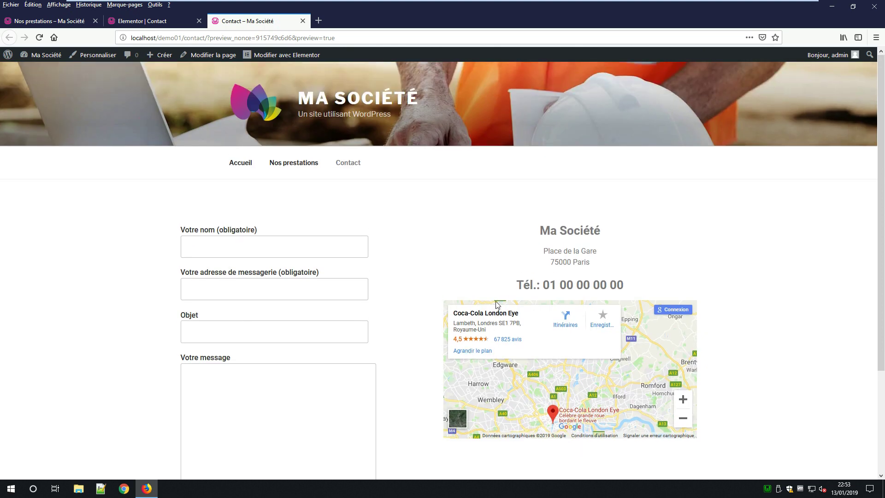
pyautogui.scroll(-3, 498, 318)
pyautogui.scroll(3, 493, 339)
pyautogui.scroll(-3, 418, 195)
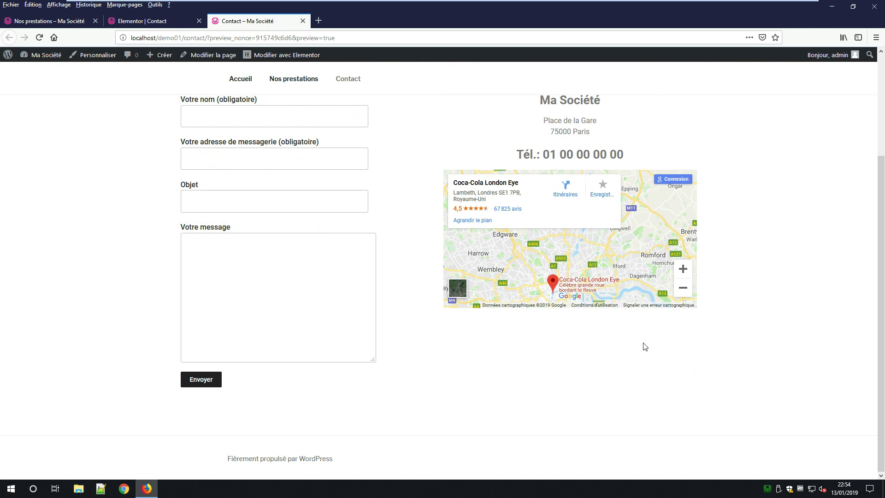
pyautogui.scroll(3, 512, 341)
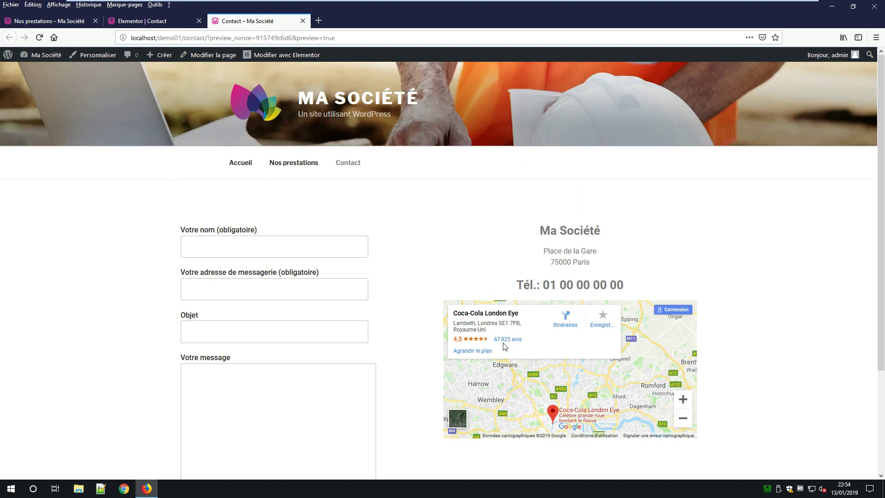
pyautogui.scroll(-3, 459, 342)
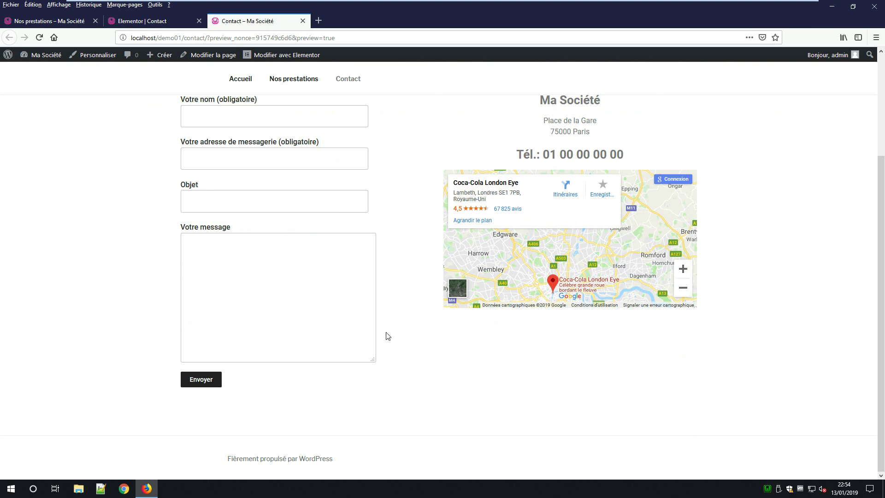
# Close the Contact page preview and exit the Elementor editor to the page's WordPress edit screen
pyautogui.scroll(3, 389, 359)
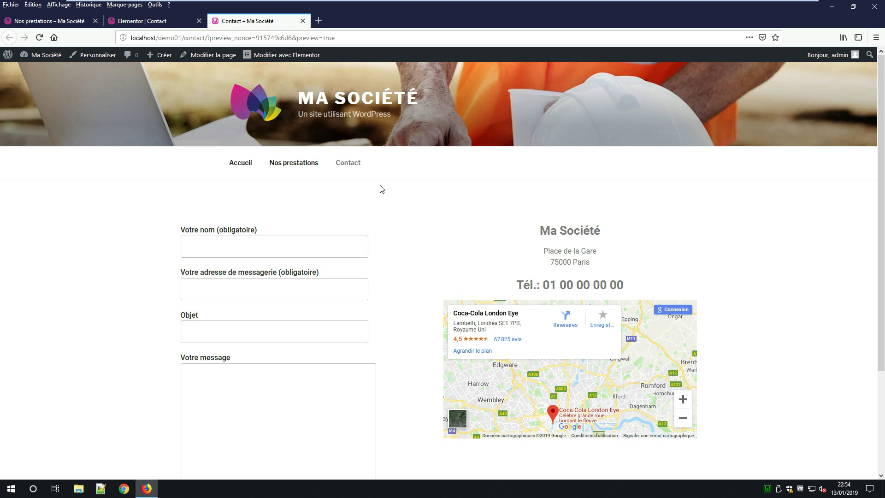
pyautogui.click(302, 21)
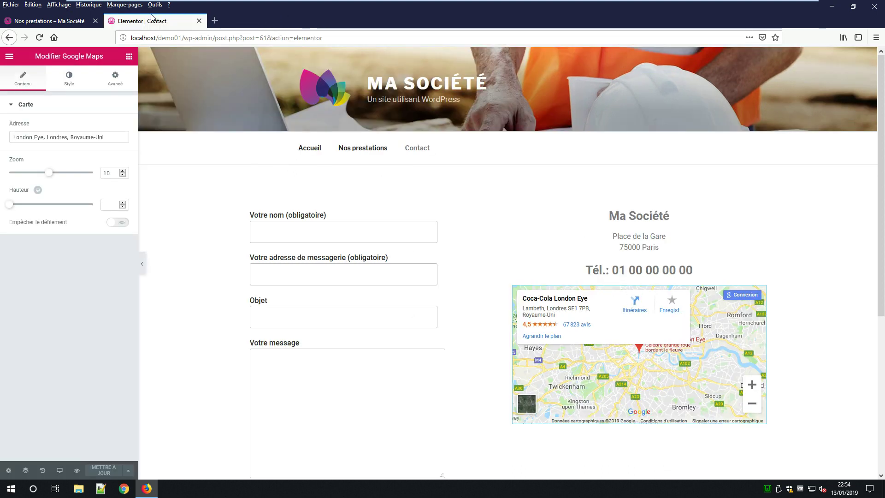
pyautogui.click(129, 56)
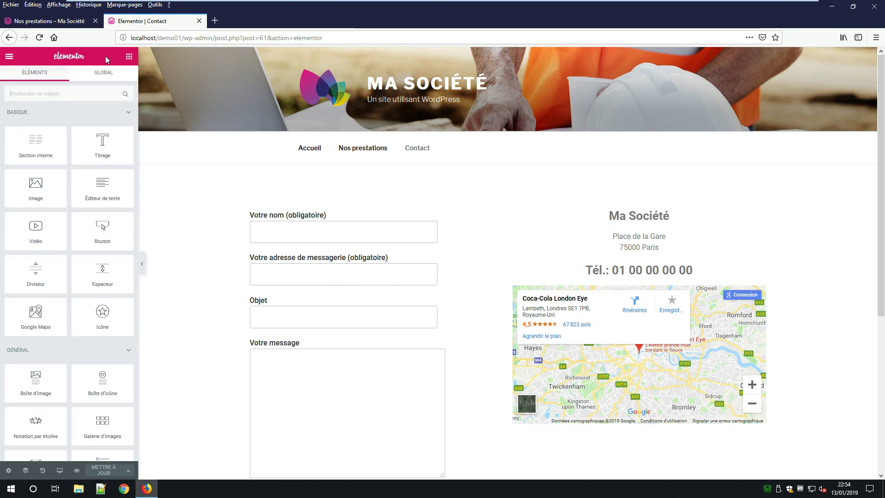
pyautogui.click(9, 56)
pyautogui.click(46, 298)
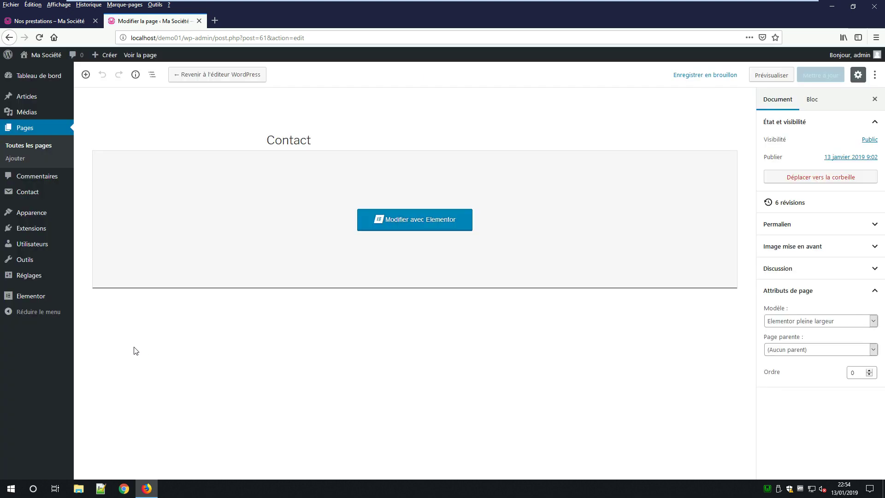
# Go to the list of all WordPress pages, and close the browser window with both open tabs
pyautogui.click(35, 133)
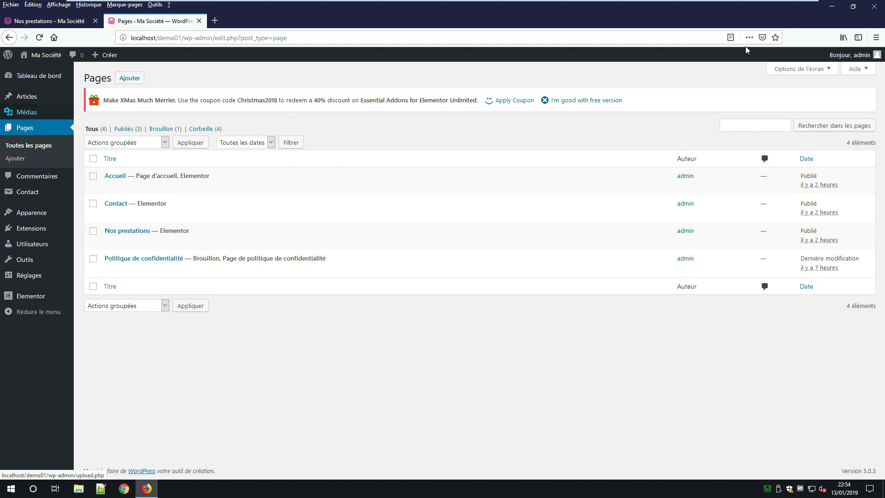
pyautogui.click(874, 7)
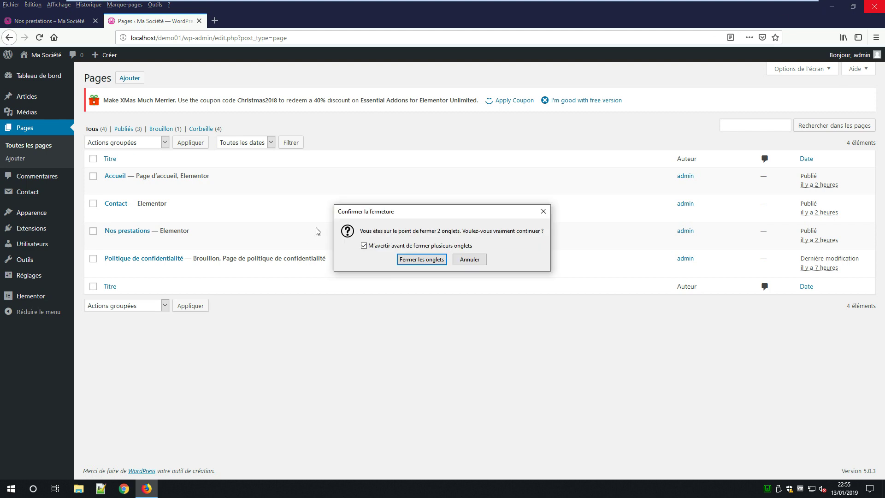
pyautogui.click(433, 264)
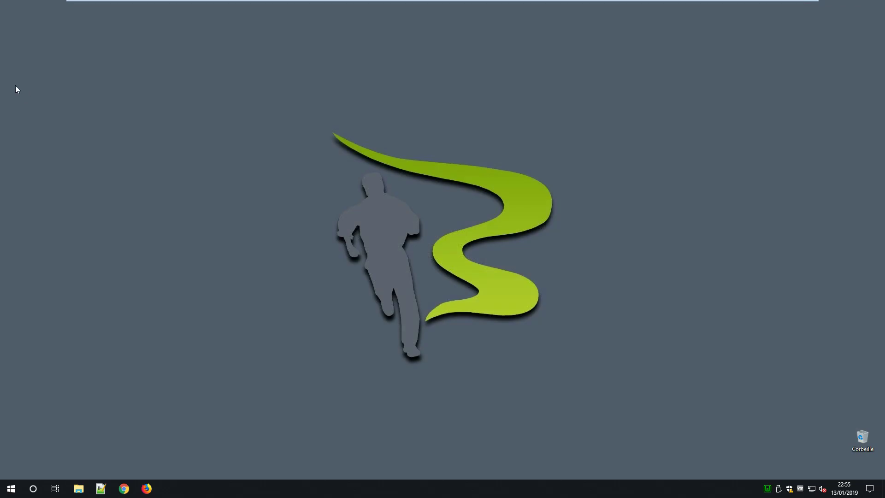